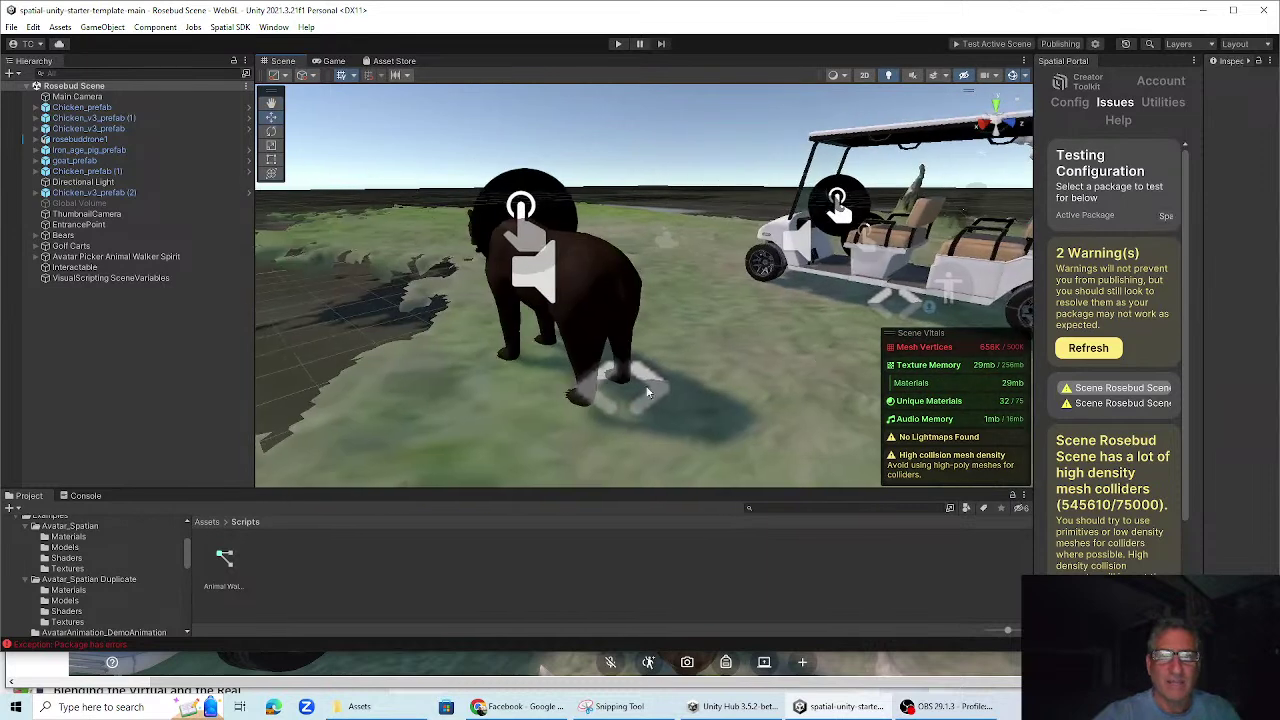
View the Spatial SDK commands and select the brown bear inside GolfCart (1)
{"action": "middle_click_drag", "start_coordinate": [504, 408], "coordinate": [871, 331]}
{"action": "middle_click_drag", "start_coordinate": [590, 340], "coordinate": [537, 315]}
{"action": "scroll", "coordinate": [537, 315], "scroll_direction": "down", "scroll_amount": 3}
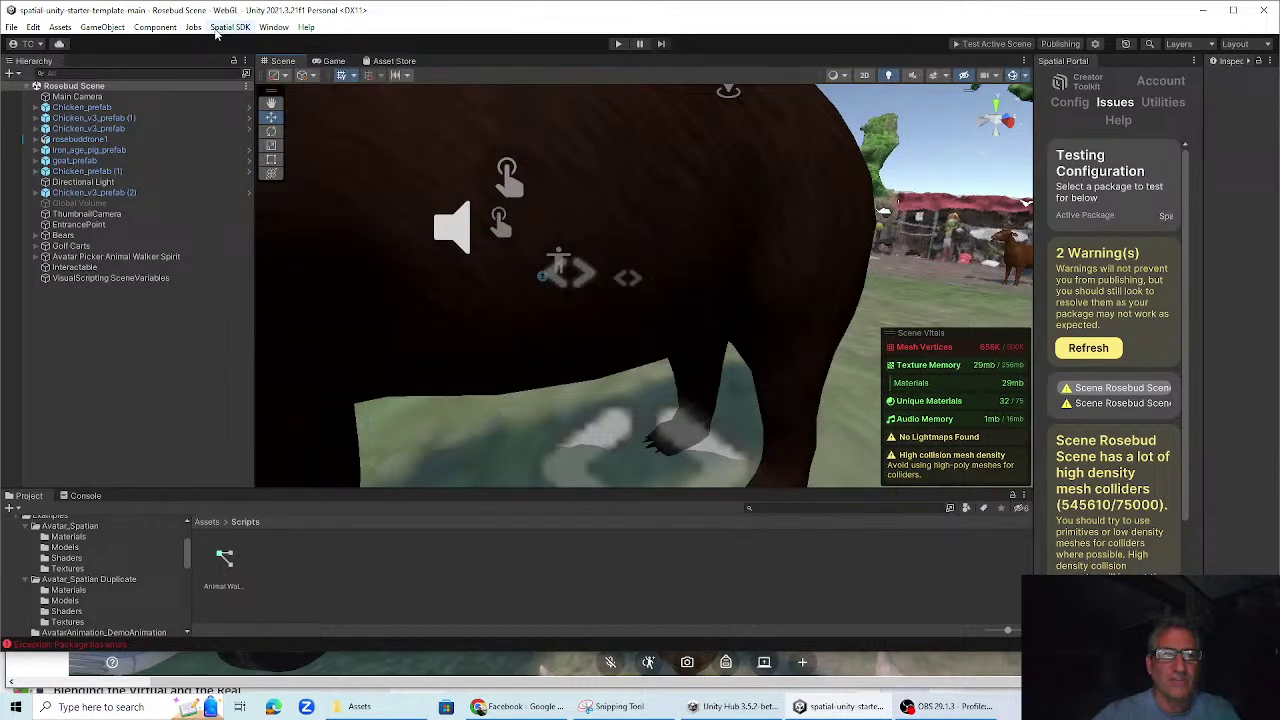
{"action": "left_click", "coordinate": [236, 28]}
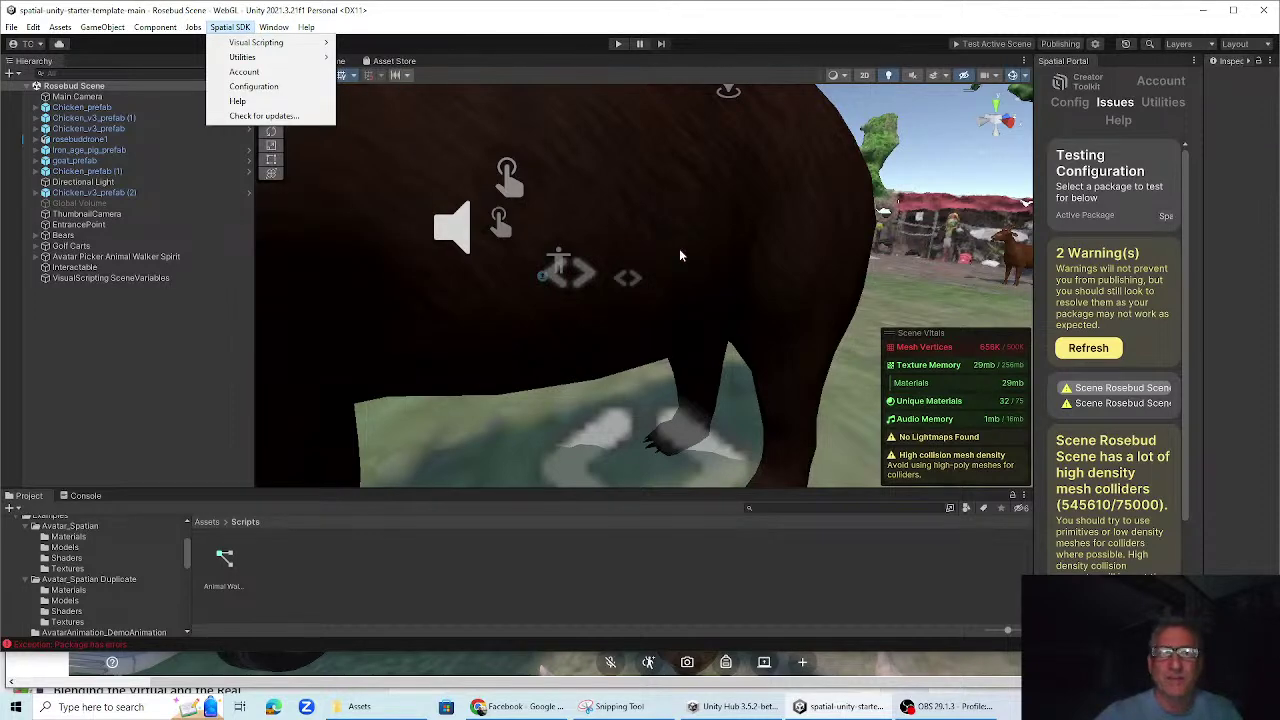
{"action": "left_click", "coordinate": [660, 338]}
Examine the farm area of the scene with its bears, golf cart, animals and barn from several distances
{"action": "scroll", "coordinate": [670, 352], "scroll_direction": "down", "scroll_amount": 5}
{"action": "middle_click_drag", "start_coordinate": [645, 340], "coordinate": [588, 408]}
{"action": "right_click_drag", "start_coordinate": [530, 352], "coordinate": [605, 386]}
{"action": "middle_click_drag", "start_coordinate": [605, 386], "coordinate": [546, 420]}
{"action": "scroll", "coordinate": [560, 415], "scroll_direction": "down", "scroll_amount": 3}
{"action": "right_click_drag", "start_coordinate": [660, 400], "coordinate": [781, 290]}
{"action": "middle_click_drag", "start_coordinate": [781, 290], "coordinate": [574, 338]}
{"action": "scroll", "coordinate": [735, 304], "scroll_direction": "down", "scroll_amount": 8}
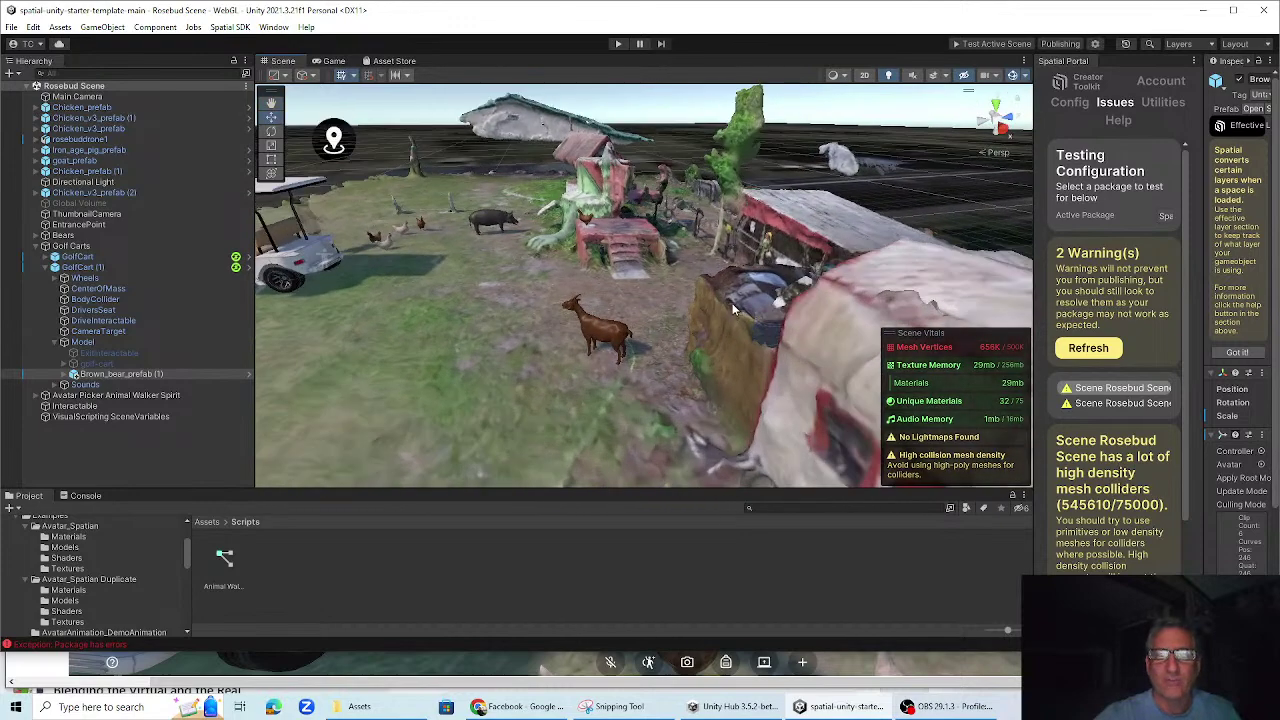
{"action": "scroll", "coordinate": [718, 302], "scroll_direction": "down", "scroll_amount": 10}
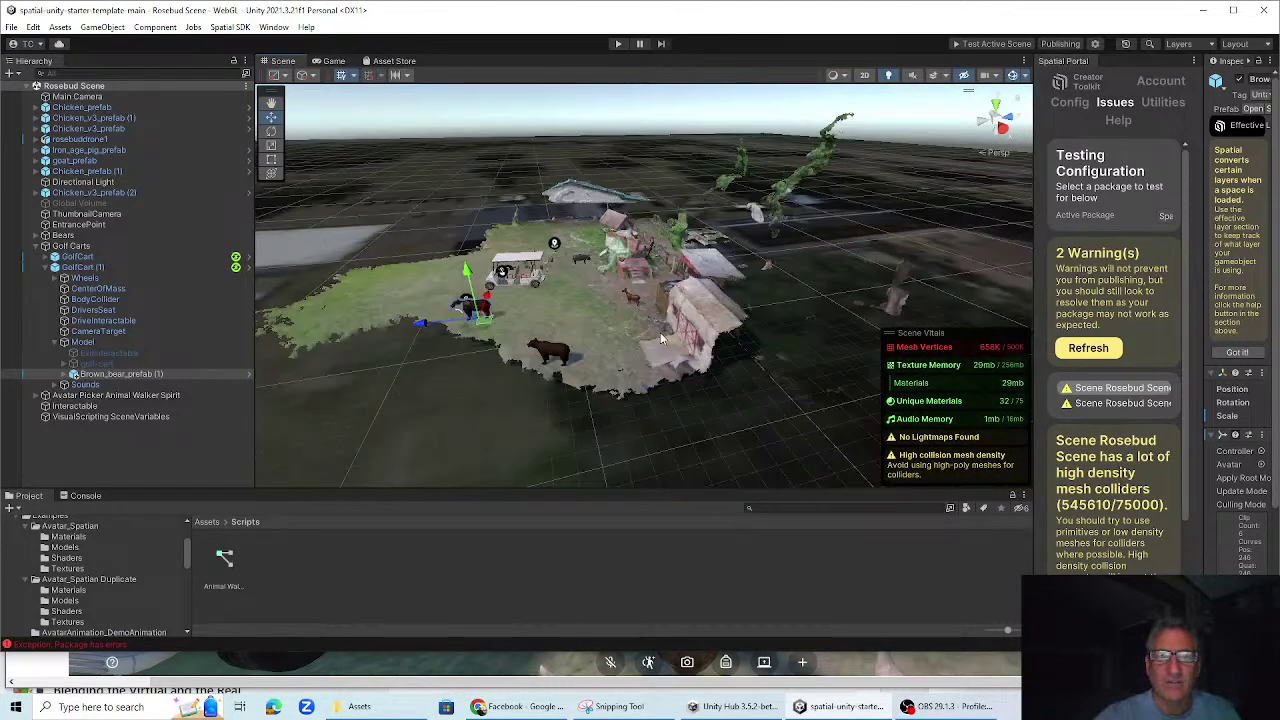
{"action": "middle_click_drag", "start_coordinate": [648, 350], "coordinate": [542, 352]}
{"action": "scroll", "coordinate": [597, 330], "scroll_direction": "down", "scroll_amount": 5}
{"action": "middle_click_drag", "start_coordinate": [628, 330], "coordinate": [485, 407]}
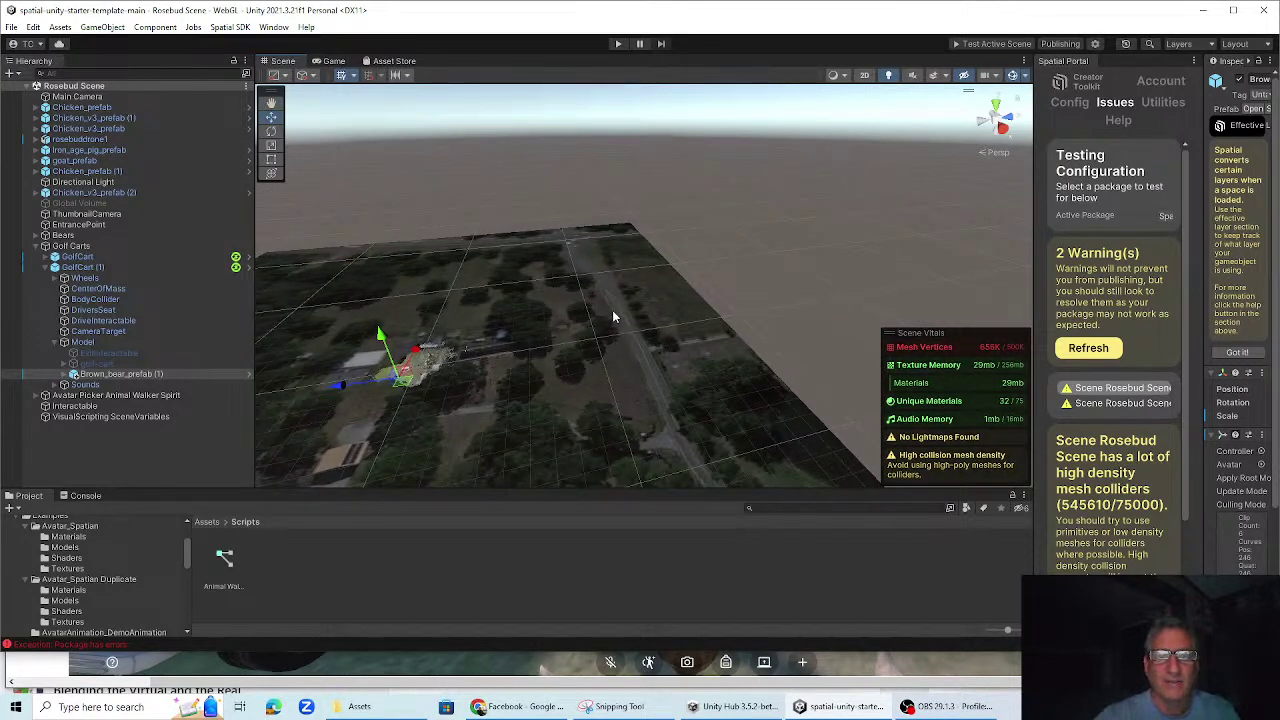
Examine the full aerial terrain surrounding the farm, including its edges and nearby buildings
{"action": "middle_click_drag", "start_coordinate": [588, 292], "coordinate": [543, 314]}
{"action": "scroll", "coordinate": [543, 314], "scroll_direction": "down", "scroll_amount": 3}
{"action": "middle_click_drag", "start_coordinate": [536, 368], "coordinate": [543, 209]}
{"action": "scroll", "coordinate": [547, 250], "scroll_direction": "down", "scroll_amount": 4}
{"action": "middle_click_drag", "start_coordinate": [503, 255], "coordinate": [556, 310]}
{"action": "right_click_drag", "start_coordinate": [591, 317], "coordinate": [680, 342]}
{"action": "middle_click_drag", "start_coordinate": [557, 334], "coordinate": [735, 280]}
{"action": "scroll", "coordinate": [650, 305], "scroll_direction": "up", "scroll_amount": 3}
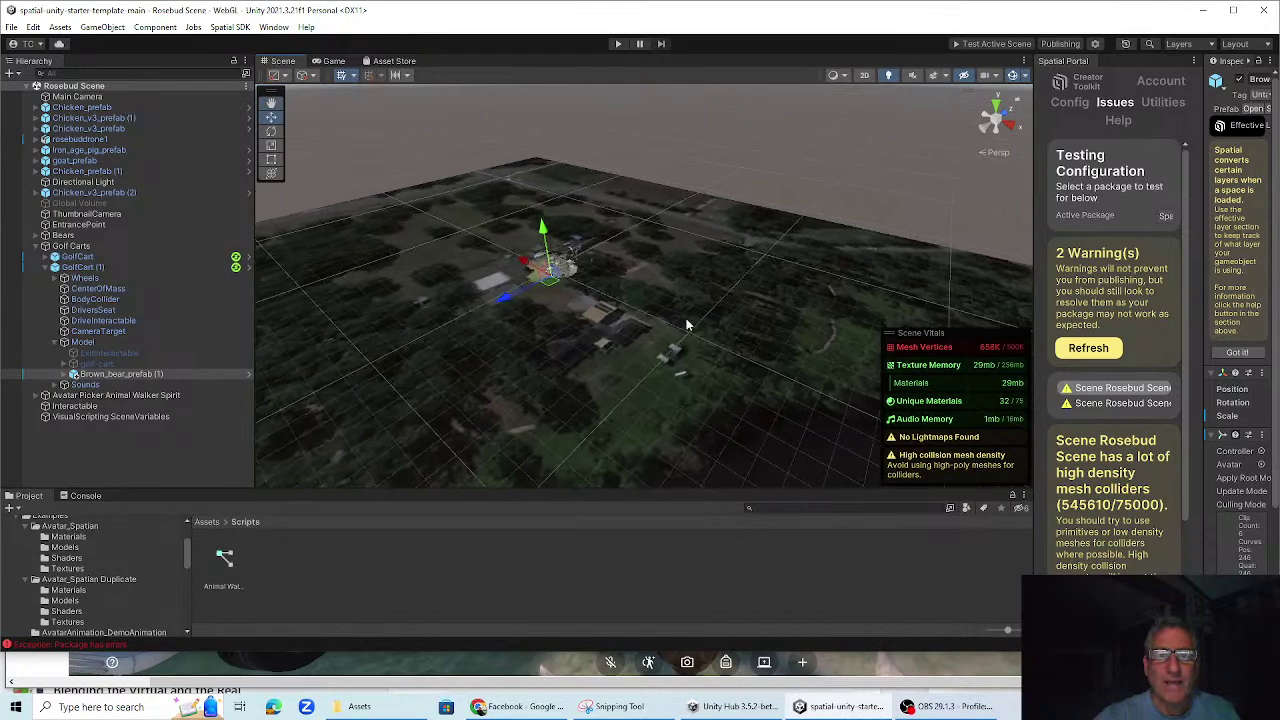
{"action": "scroll", "coordinate": [631, 300], "scroll_direction": "up", "scroll_amount": 4}
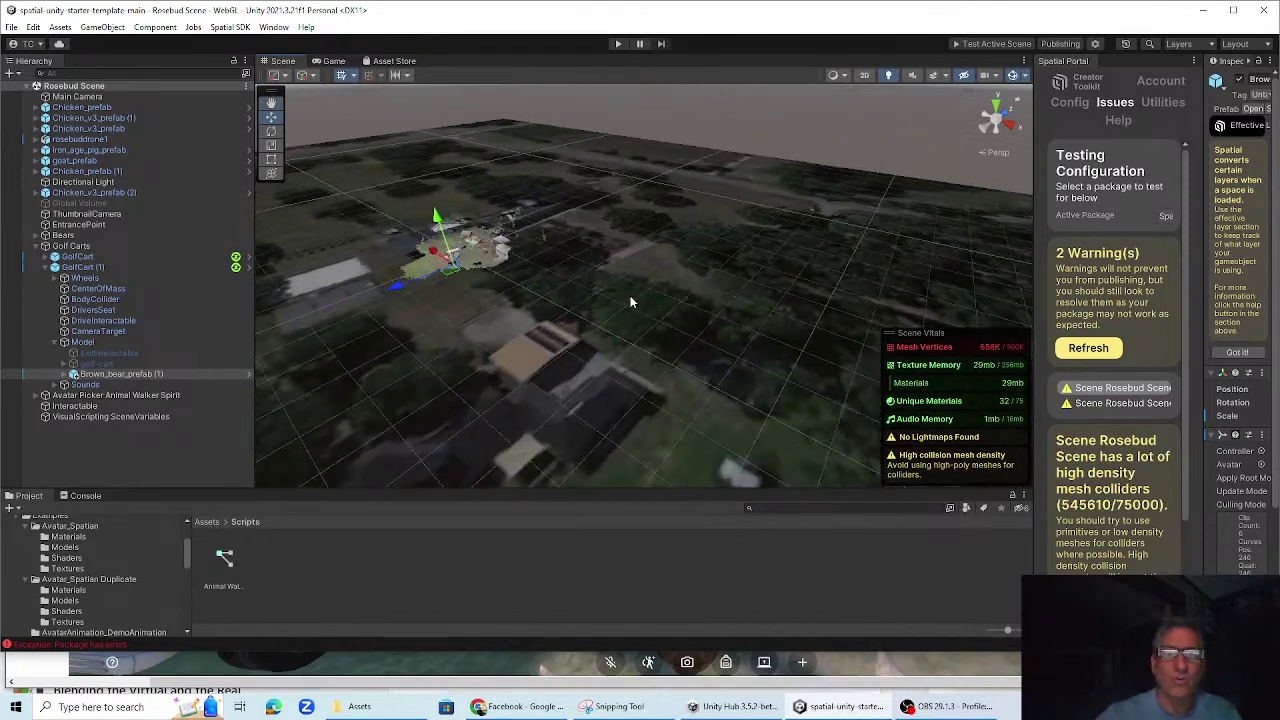
{"action": "scroll", "coordinate": [627, 299], "scroll_direction": "down", "scroll_amount": 5}
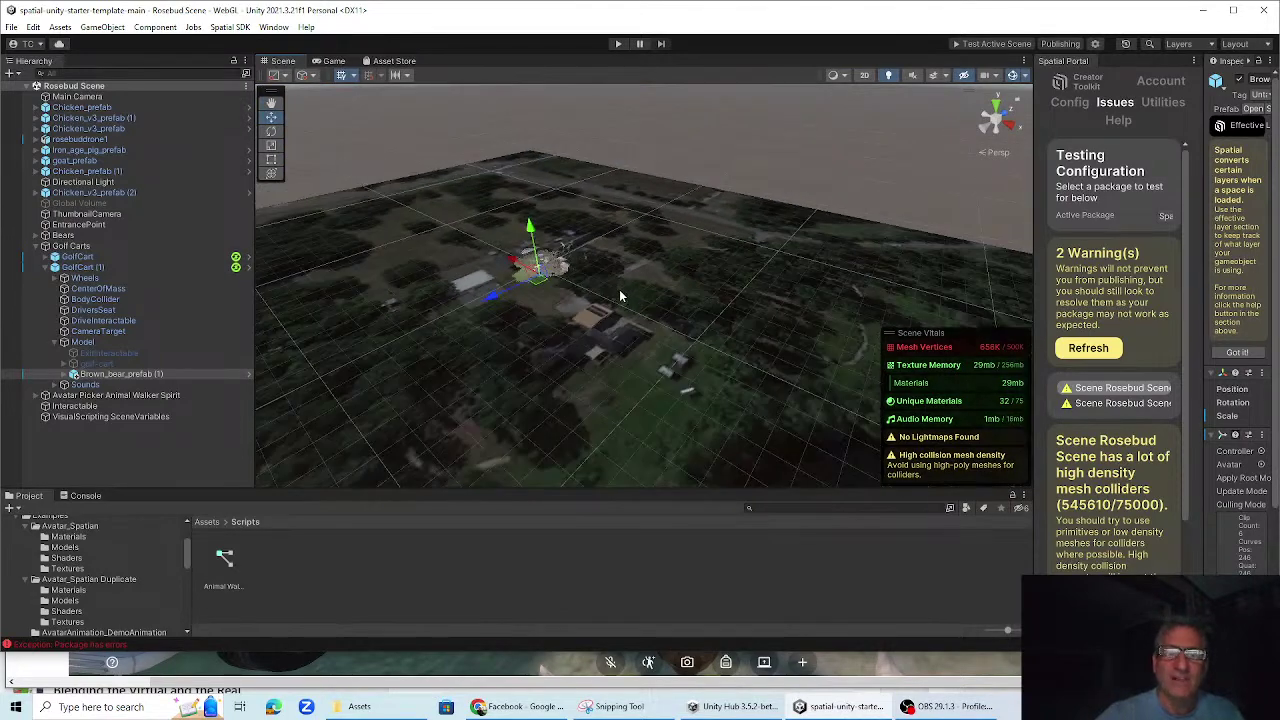
{"action": "middle_click_drag", "start_coordinate": [555, 338], "coordinate": [531, 348]}
{"action": "scroll", "coordinate": [563, 274], "scroll_direction": "up", "scroll_amount": 2}
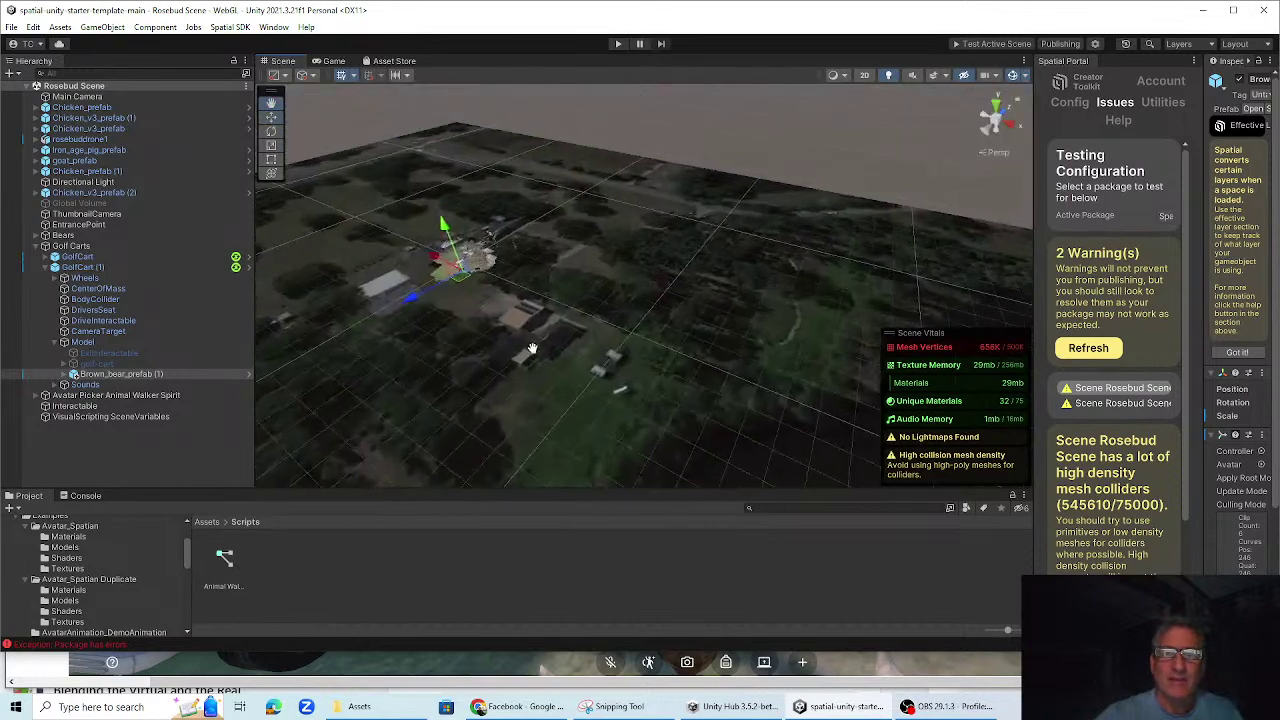
{"action": "scroll", "coordinate": [512, 340], "scroll_direction": "down", "scroll_amount": 3}
{"action": "scroll", "coordinate": [512, 340], "scroll_direction": "down", "scroll_amount": 2}
{"action": "scroll", "coordinate": [543, 334], "scroll_direction": "up", "scroll_amount": 4}
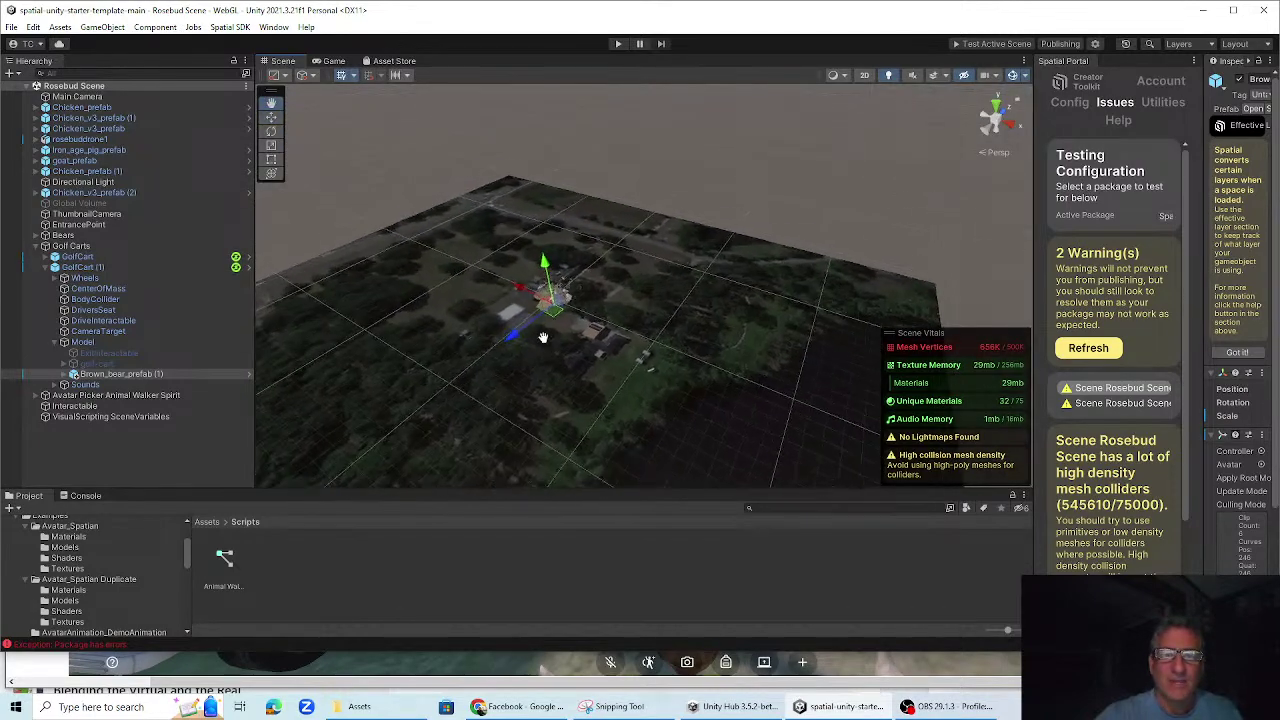
Compare the standalone bear near the barn with the bear inside GolfCart (1) by selecting each one
{"action": "scroll", "coordinate": [530, 315], "scroll_direction": "up", "scroll_amount": 3}
{"action": "middle_click_drag", "start_coordinate": [523, 309], "coordinate": [625, 287]}
{"action": "scroll", "coordinate": [625, 287], "scroll_direction": "up", "scroll_amount": 2}
{"action": "middle_click_drag", "start_coordinate": [595, 234], "coordinate": [582, 319]}
{"action": "scroll", "coordinate": [580, 297], "scroll_direction": "up", "scroll_amount": 4}
{"action": "middle_click_drag", "start_coordinate": [569, 268], "coordinate": [573, 304]}
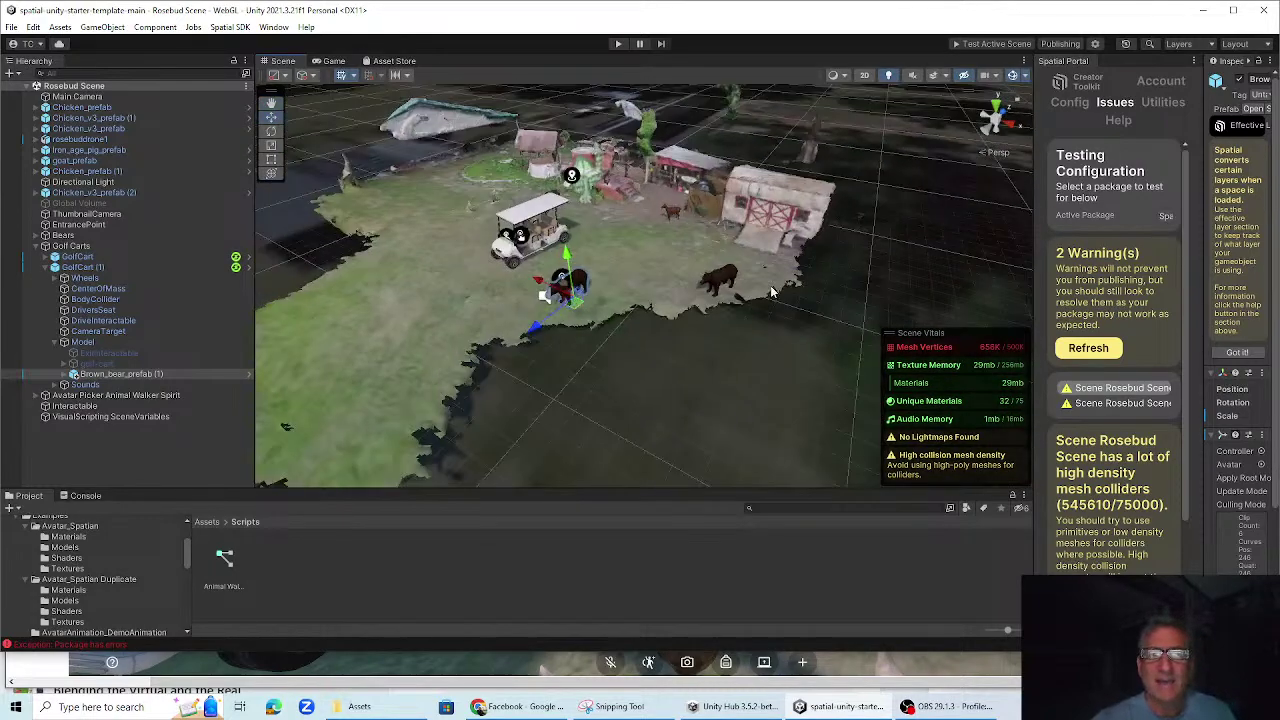
{"action": "scroll", "coordinate": [767, 292], "scroll_direction": "up", "scroll_amount": 4}
{"action": "left_click", "coordinate": [902, 256]}
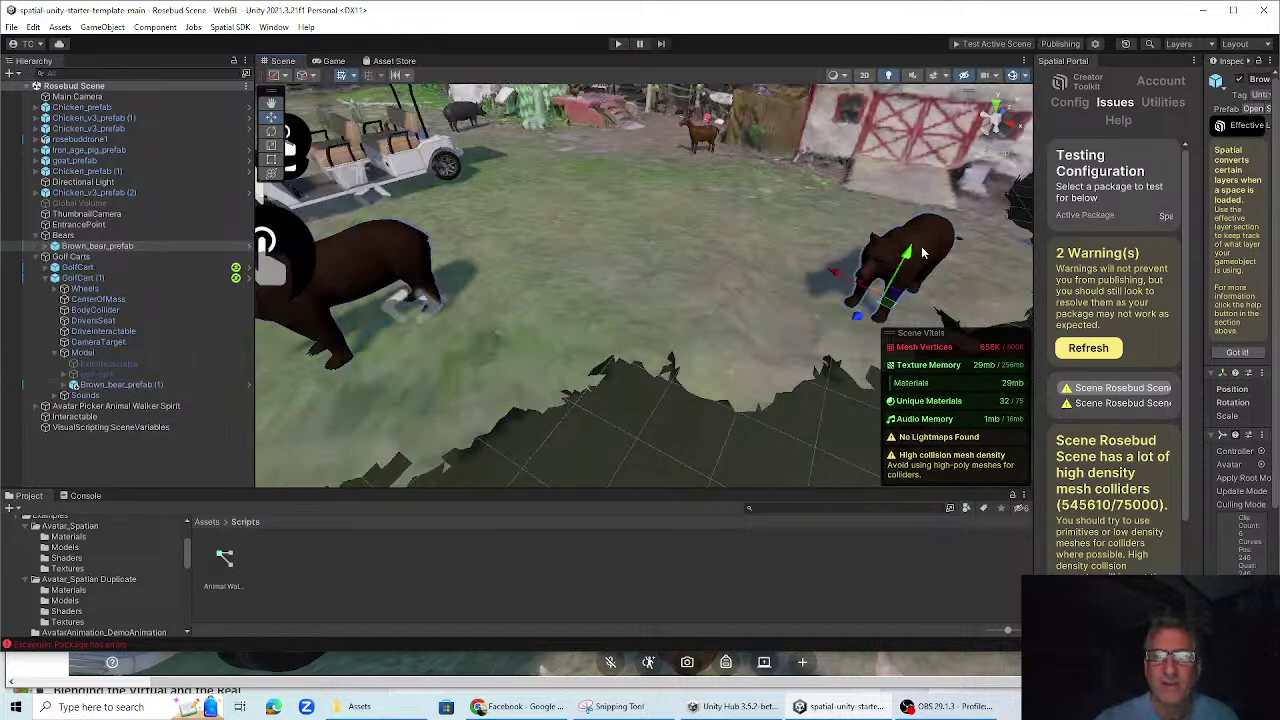
{"action": "scroll", "coordinate": [514, 286], "scroll_direction": "down", "scroll_amount": 5}
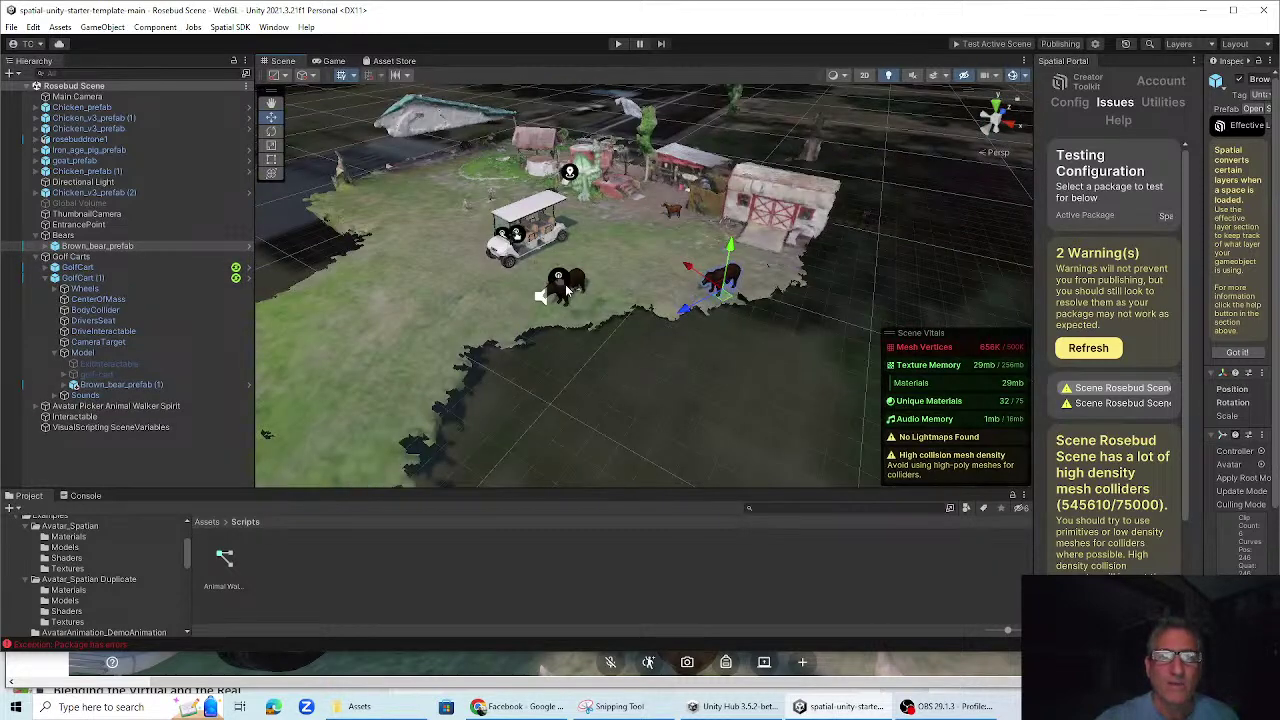
{"action": "left_click", "coordinate": [583, 288]}
{"action": "key", "text": "f"}
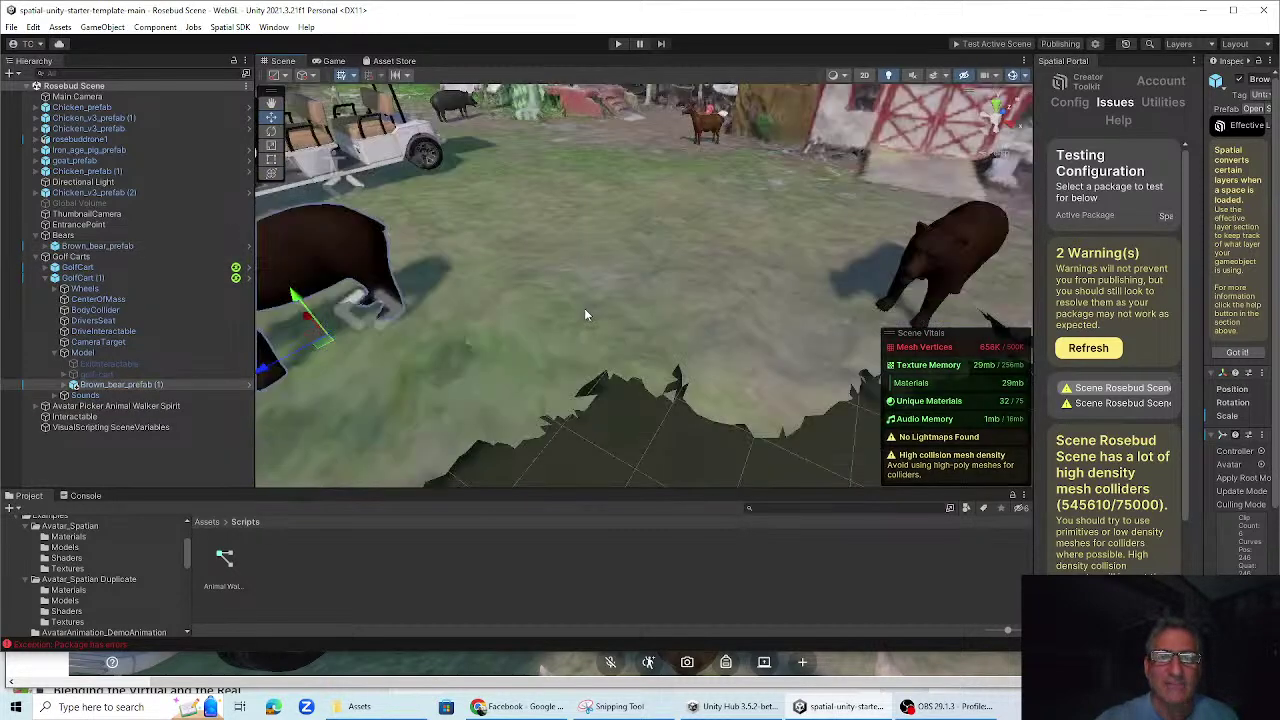
{"action": "scroll", "coordinate": [583, 308], "scroll_direction": "down", "scroll_amount": 5}
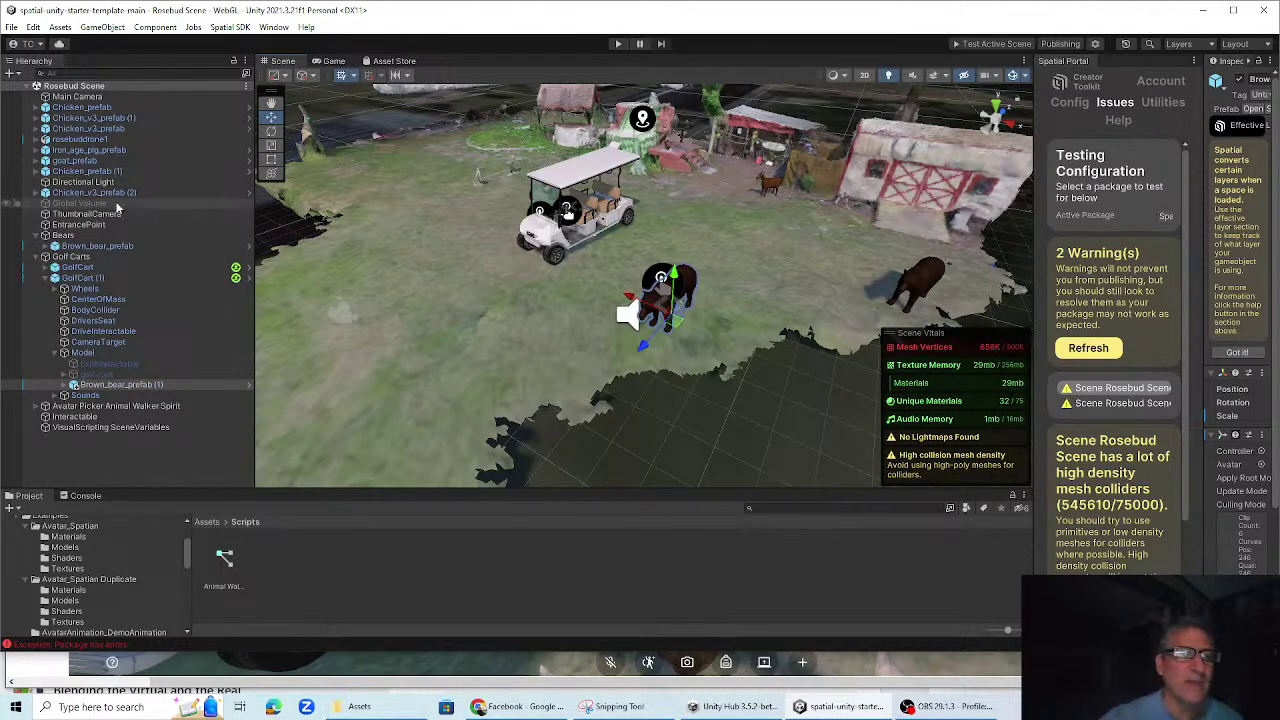
Select GolfCart (1), widen the Inspector, and switch the object off and back on to see what it controls
{"action": "left_click", "coordinate": [88, 277]}
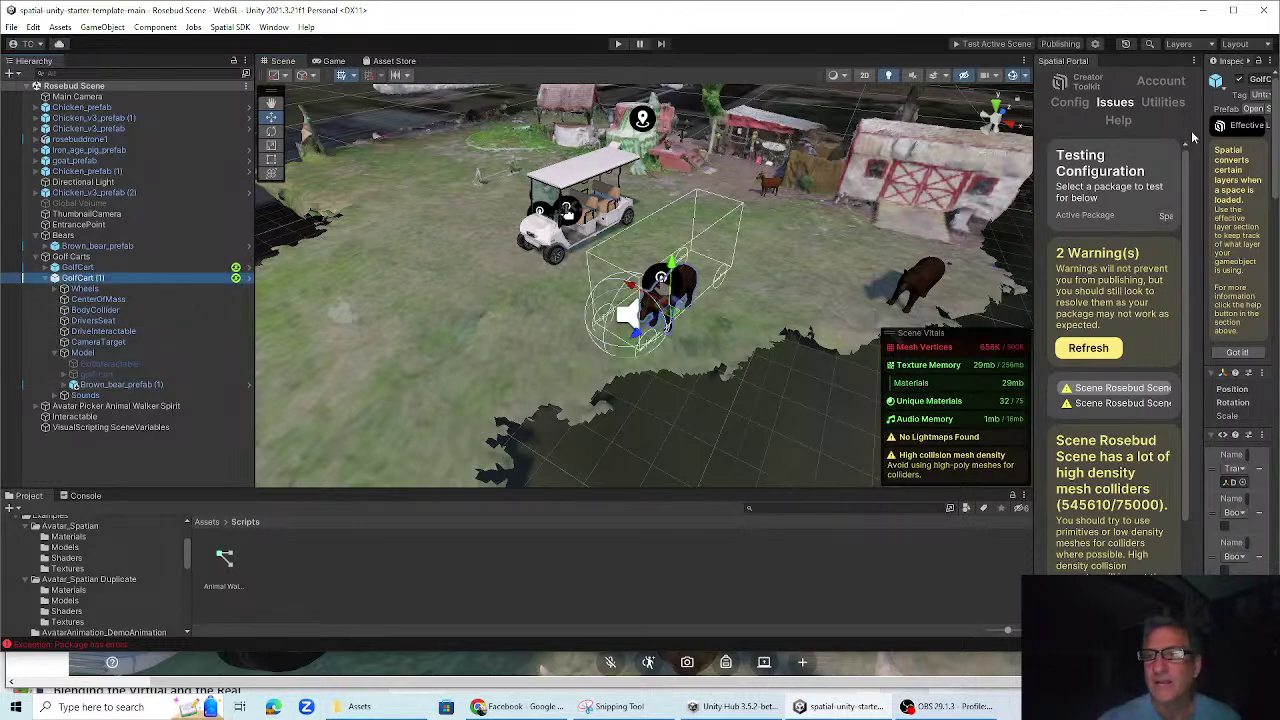
{"action": "left_click_drag", "start_coordinate": [1205, 131], "coordinate": [1101, 131]}
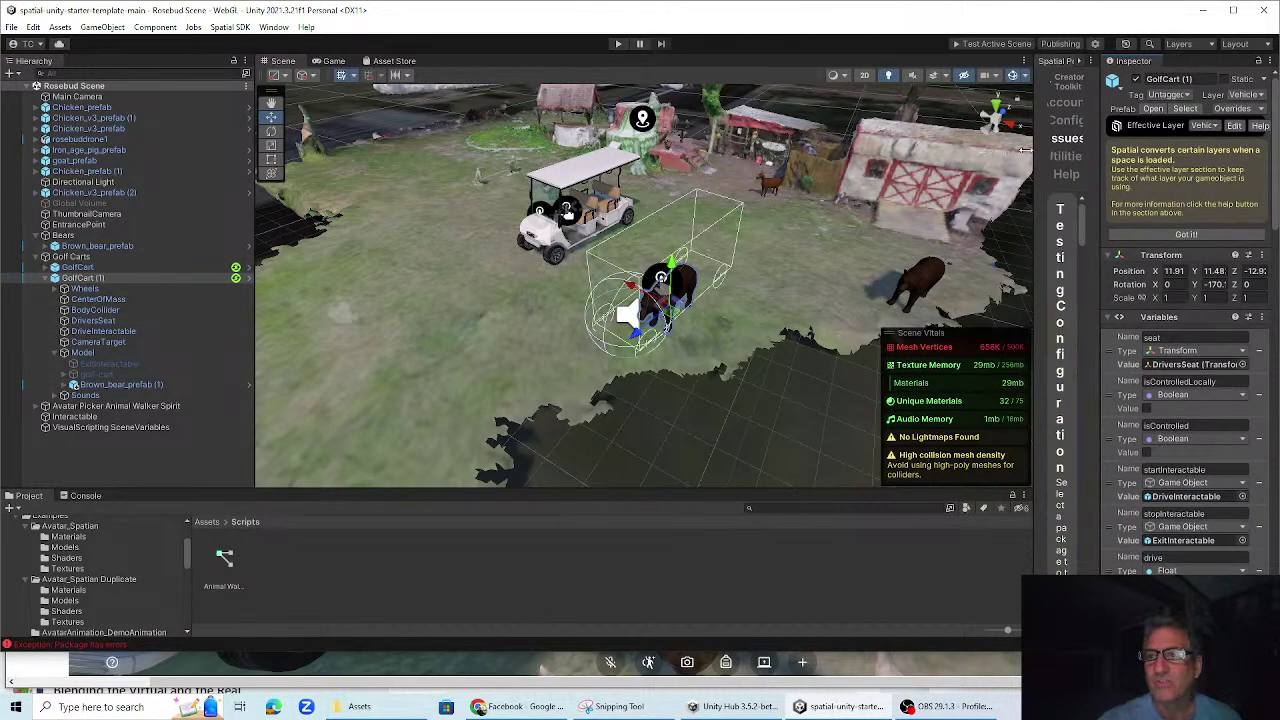
{"action": "left_click", "coordinate": [1136, 80]}
{"action": "left_click", "coordinate": [1136, 80]}
{"action": "left_click", "coordinate": [1136, 80]}
{"action": "left_click", "coordinate": [1135, 82]}
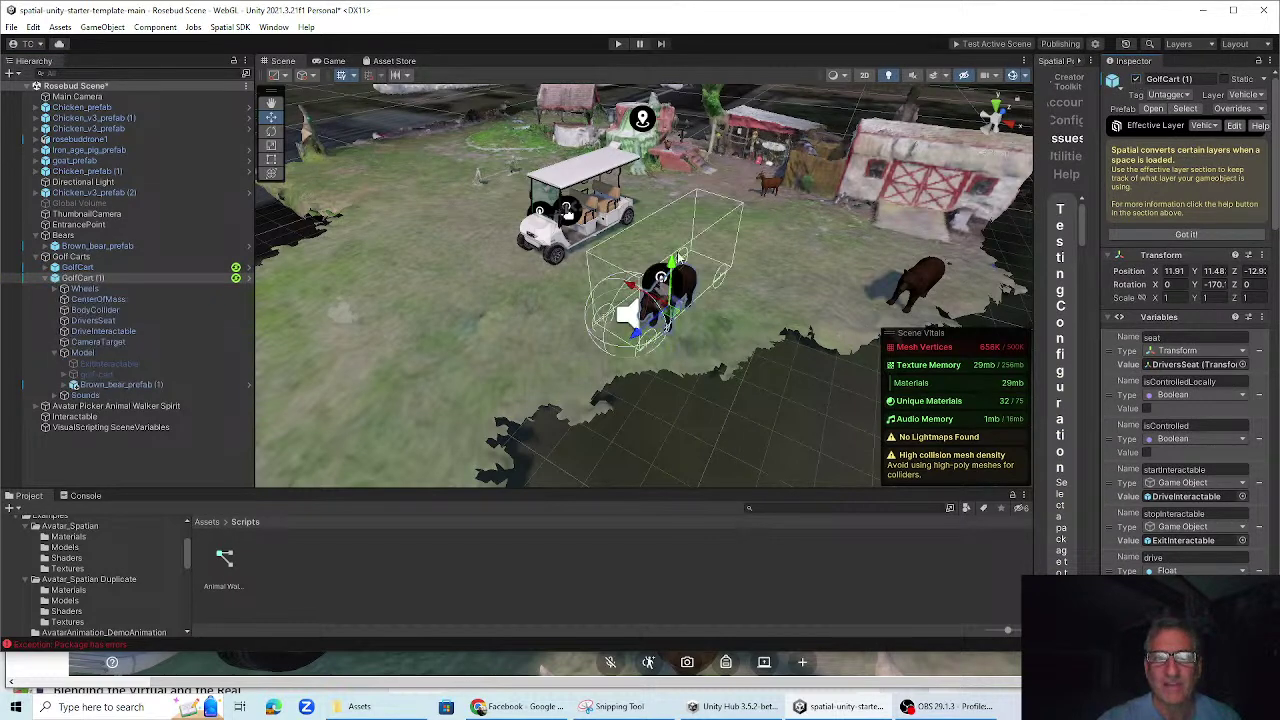
{"action": "left_click", "coordinate": [78, 279]}
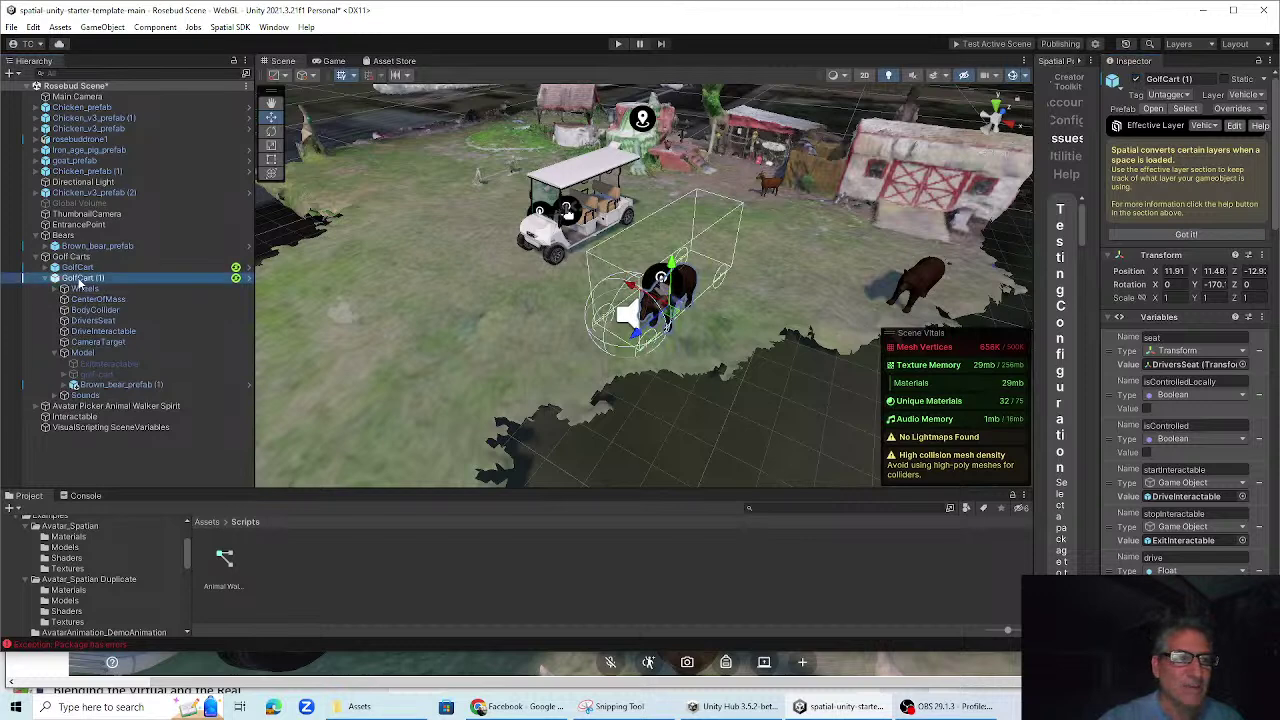
{"action": "left_click", "coordinate": [1136, 80]}
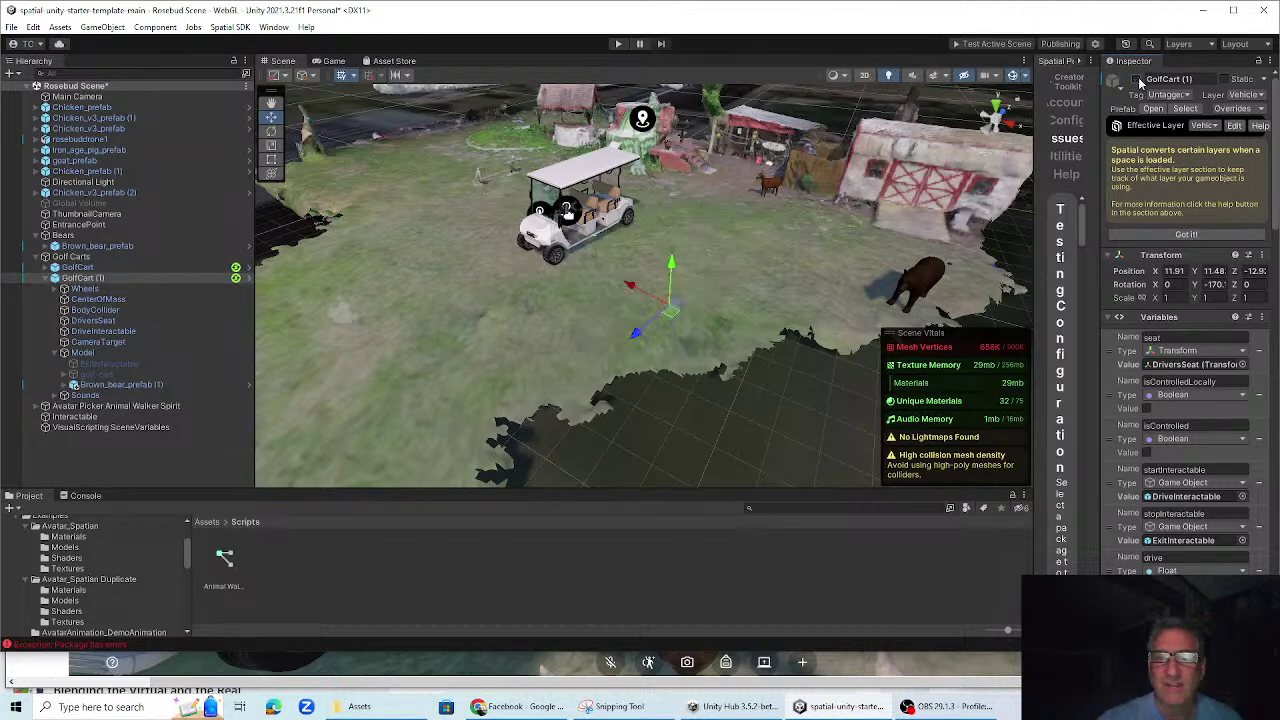
{"action": "left_click", "coordinate": [1136, 80]}
{"action": "left_click", "coordinate": [82, 278]}
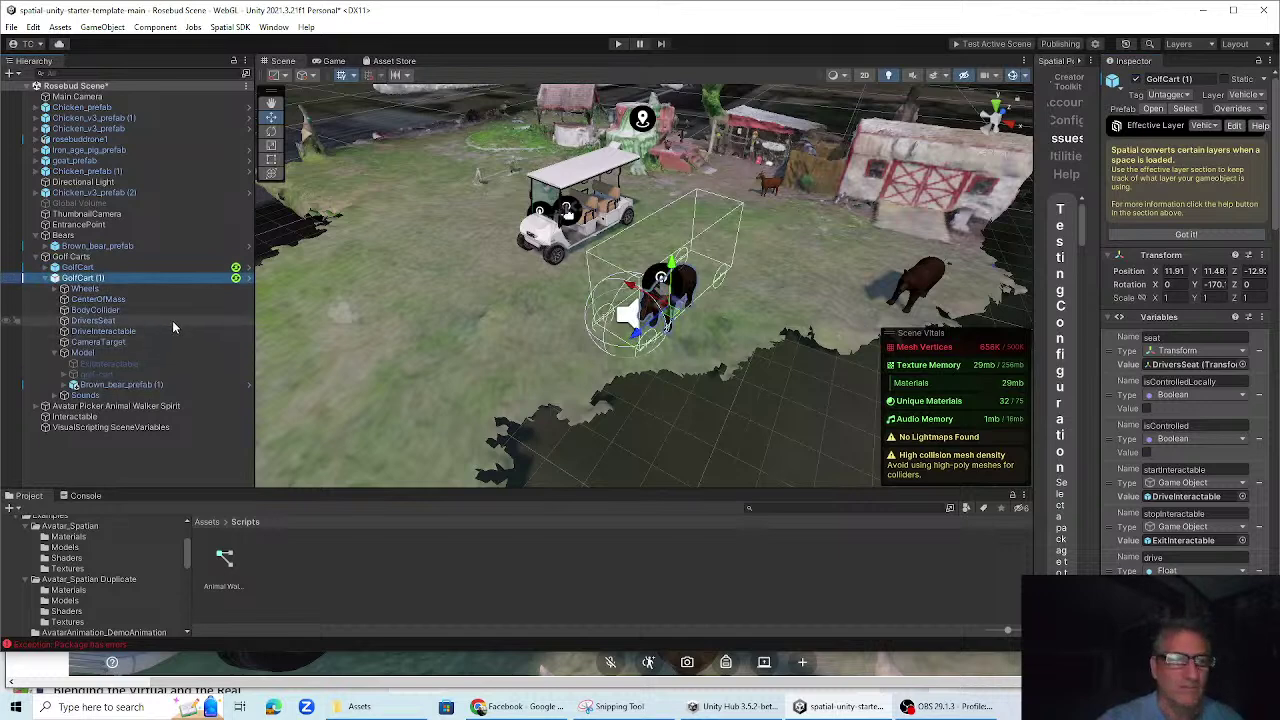
Switch the Model object under GolfCart (1) off and back on to check which visuals it holds
{"action": "left_click", "coordinate": [83, 353]}
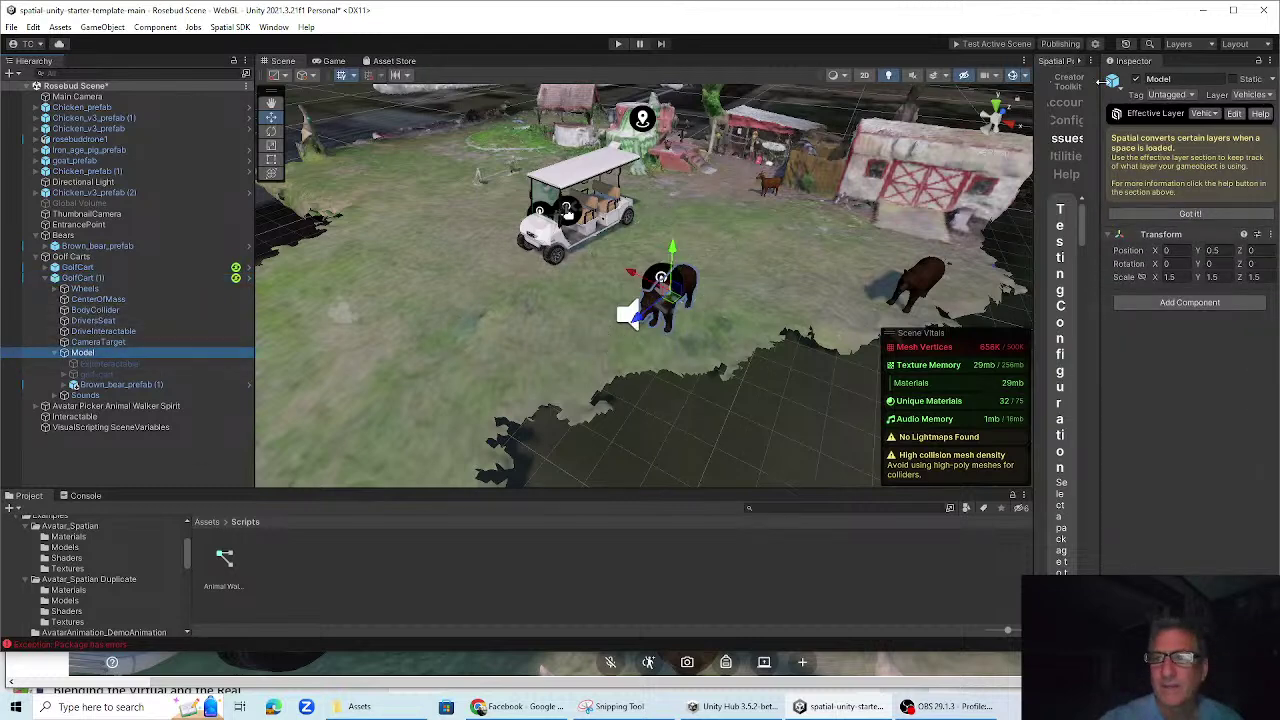
{"action": "left_click", "coordinate": [1137, 80]}
{"action": "left_click", "coordinate": [1137, 80]}
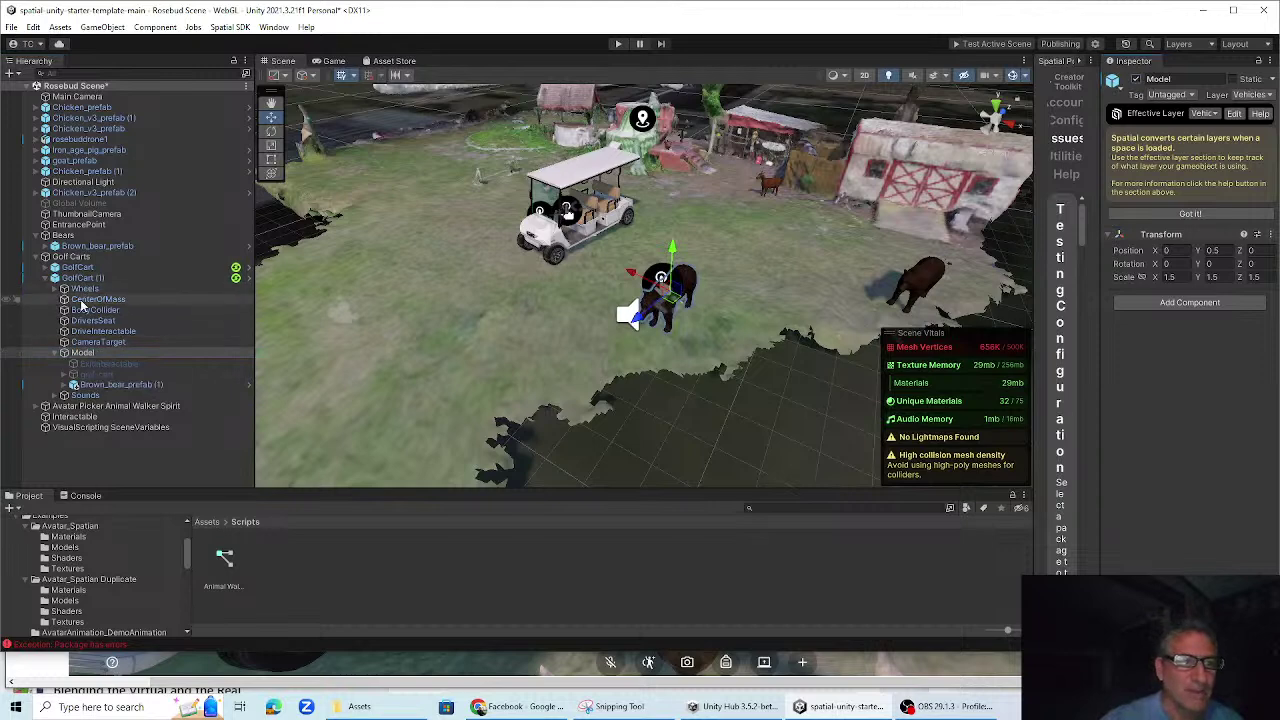
Activate the golf-cart object under the Model of GolfCart (1)
{"action": "left_click", "coordinate": [93, 376]}
{"action": "left_click", "coordinate": [1136, 80]}
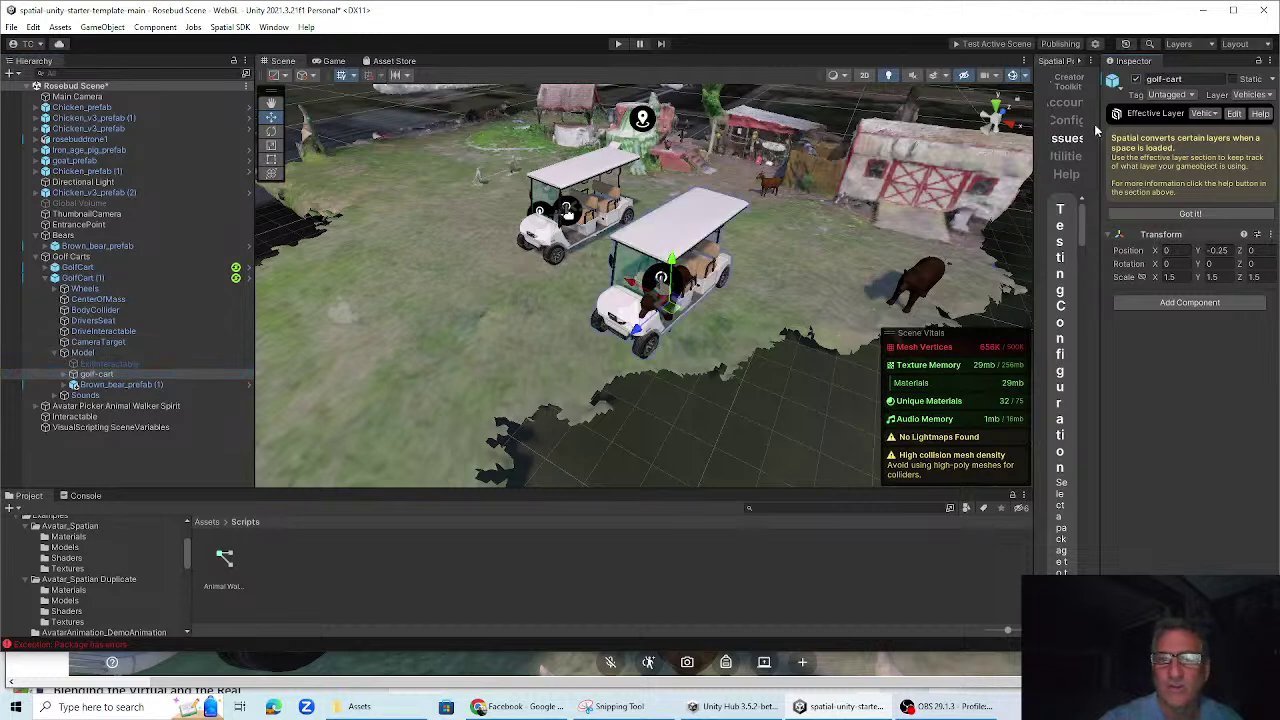
{"action": "middle_click_drag", "start_coordinate": [659, 386], "coordinate": [586, 366]}
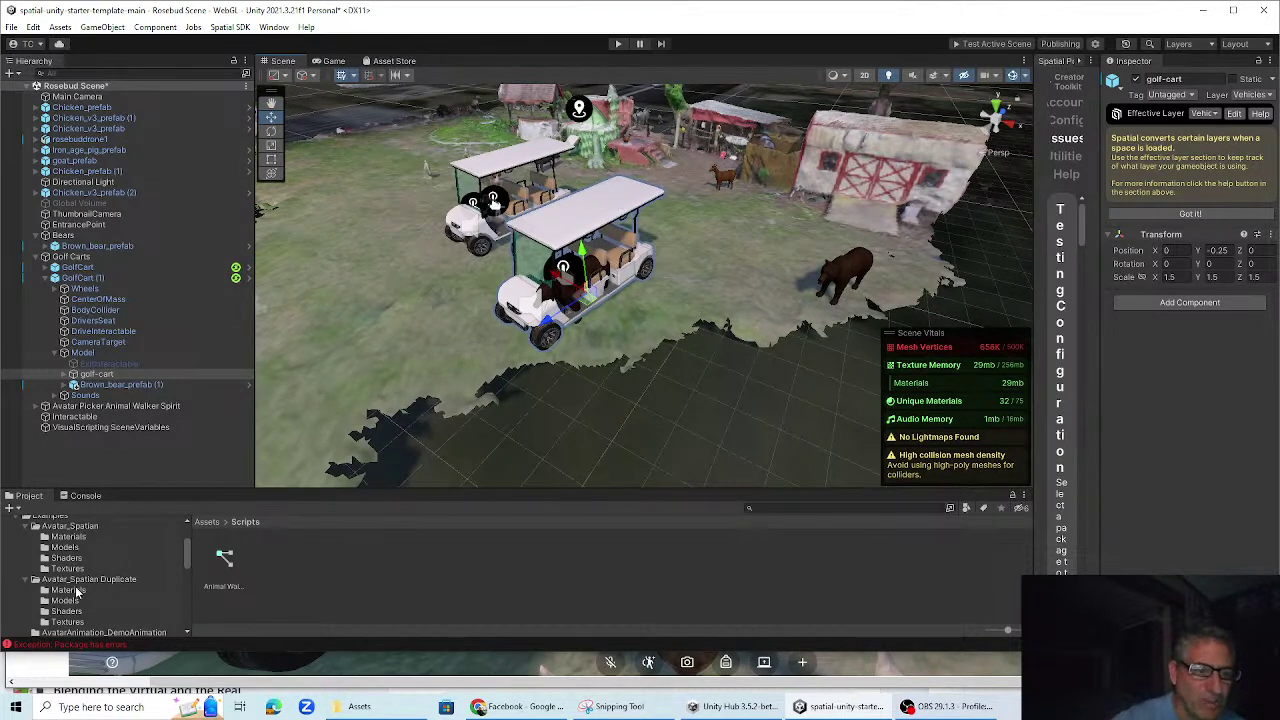
Open the project folder Examples/Space_GolfCourse_Driving/GolfCart and locate the GolfCart prefab
{"action": "scroll", "coordinate": [79, 594], "scroll_direction": "down", "scroll_amount": 2}
{"action": "scroll", "coordinate": [98, 584], "scroll_direction": "up", "scroll_amount": 4}
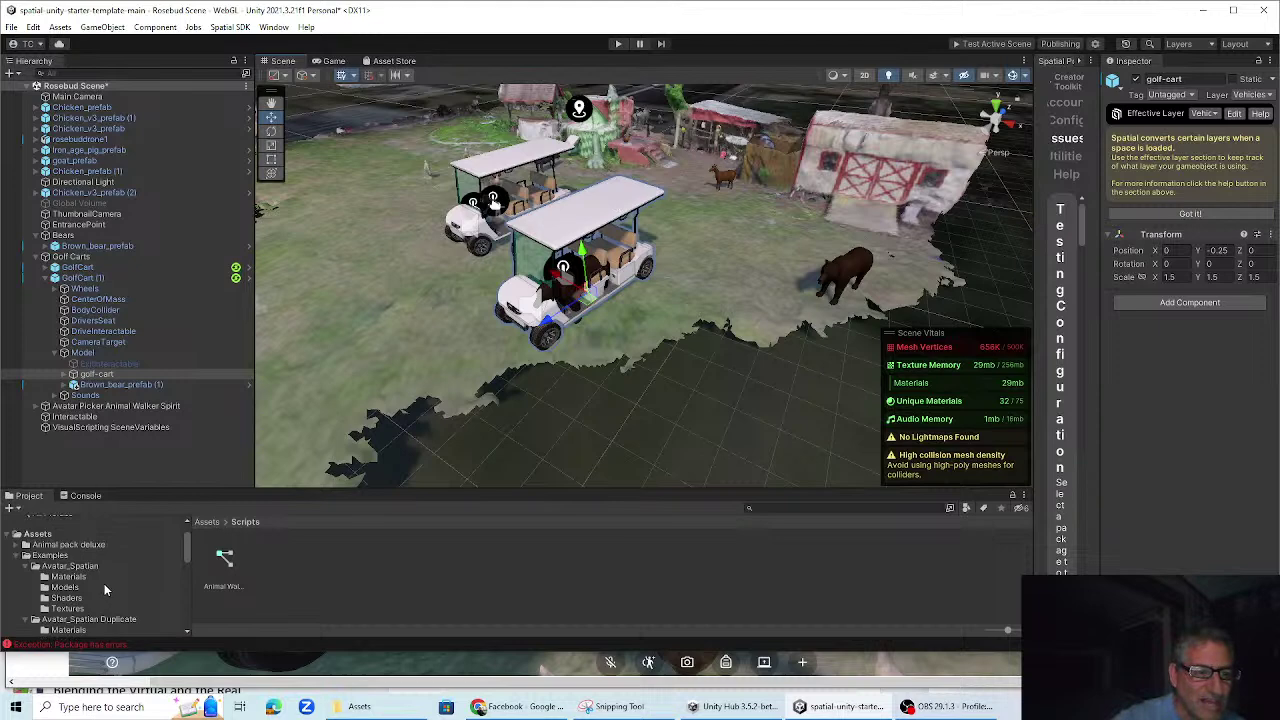
{"action": "left_click", "coordinate": [50, 556]}
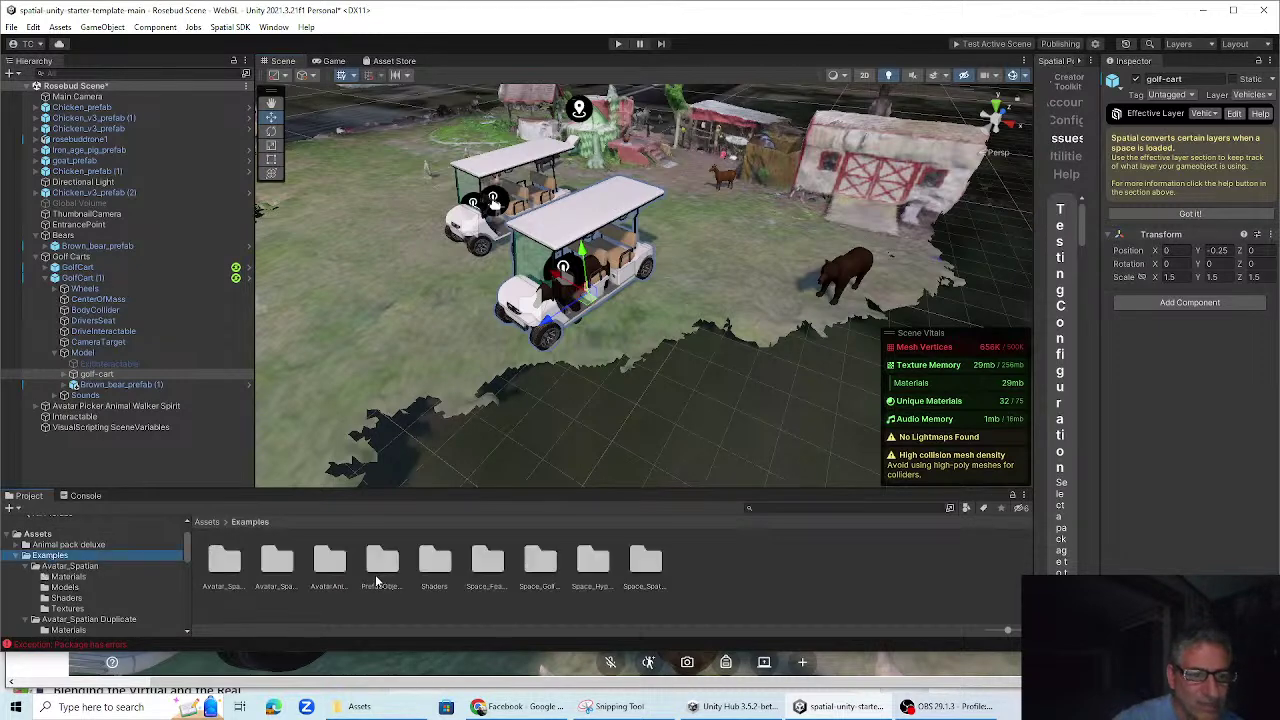
{"action": "double_click", "coordinate": [537, 565]}
{"action": "double_click", "coordinate": [276, 562]}
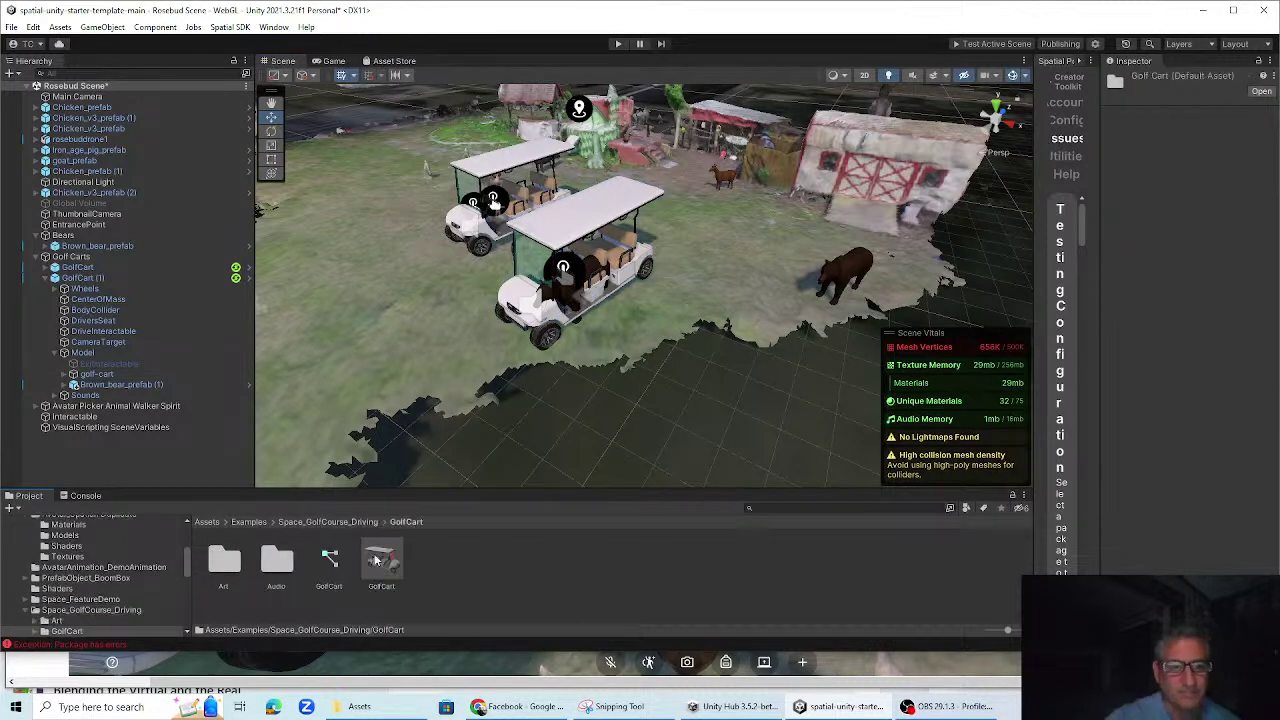
{"action": "left_click_drag", "start_coordinate": [378, 560], "coordinate": [412, 587]}
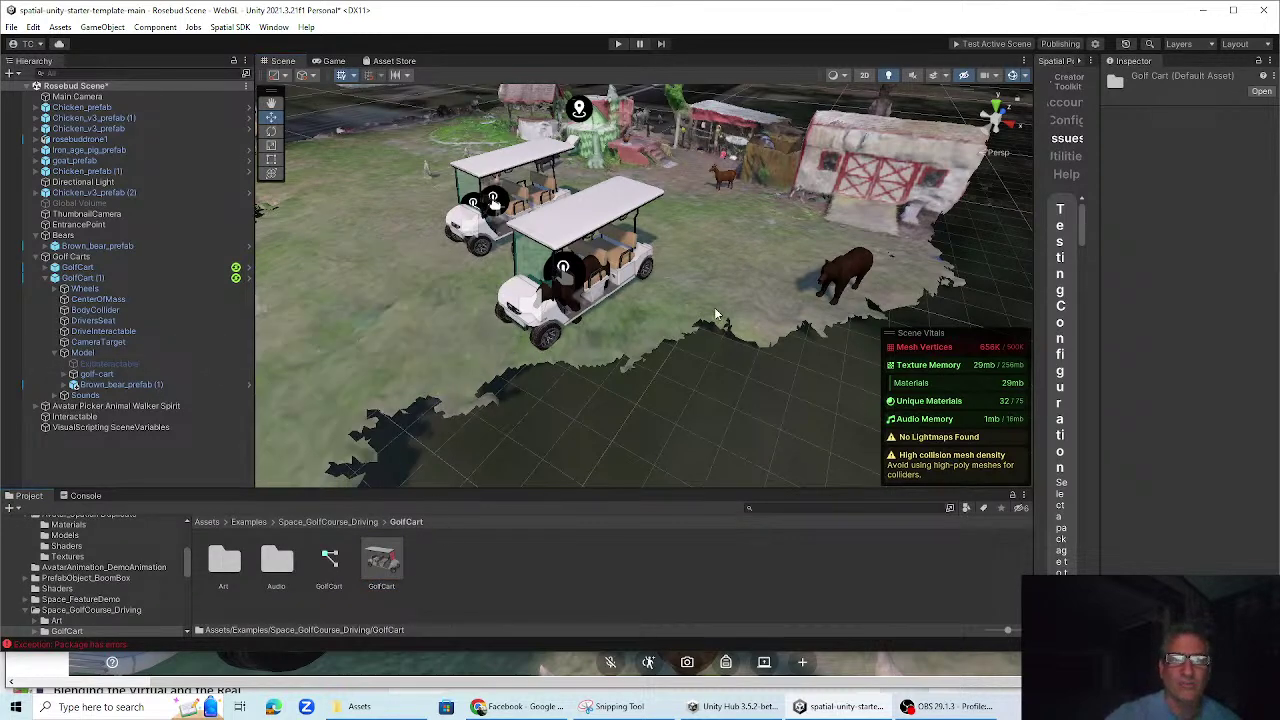
Compare the original GolfCart with the duplicate GolfCart (1) by selecting each in the scene
{"action": "middle_click_drag", "start_coordinate": [484, 378], "coordinate": [546, 434]}
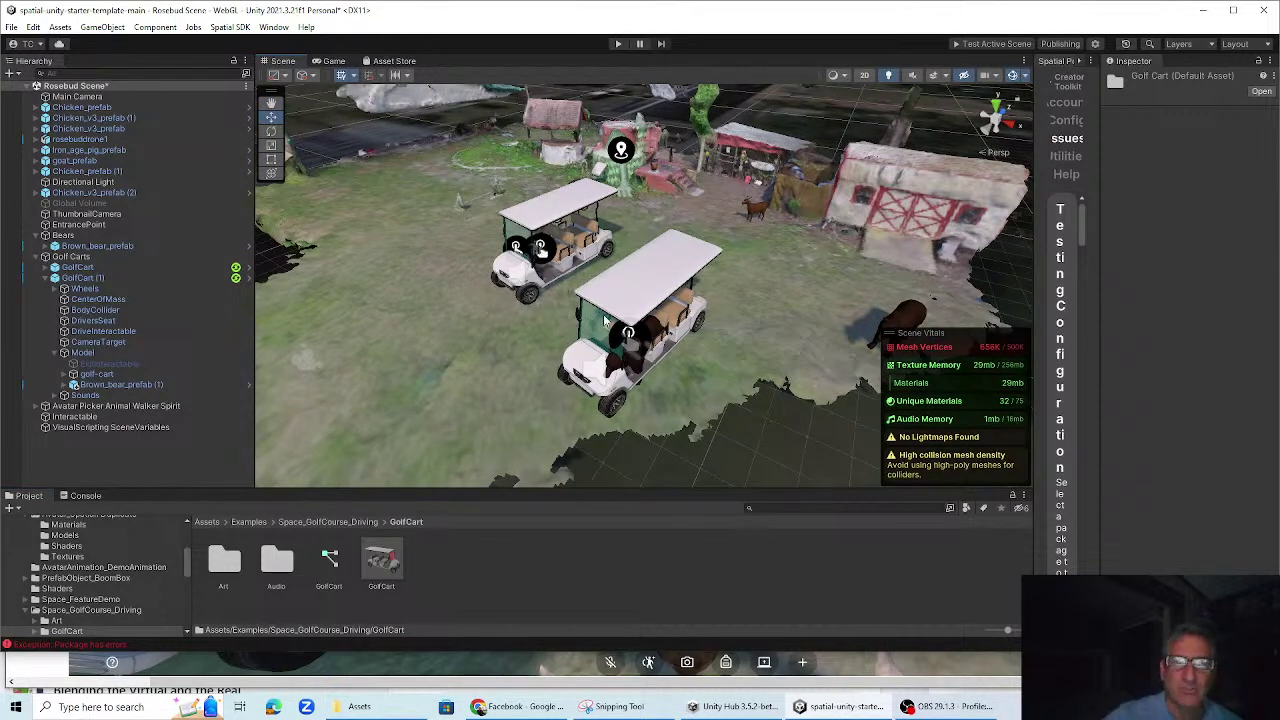
{"action": "left_click", "coordinate": [568, 219]}
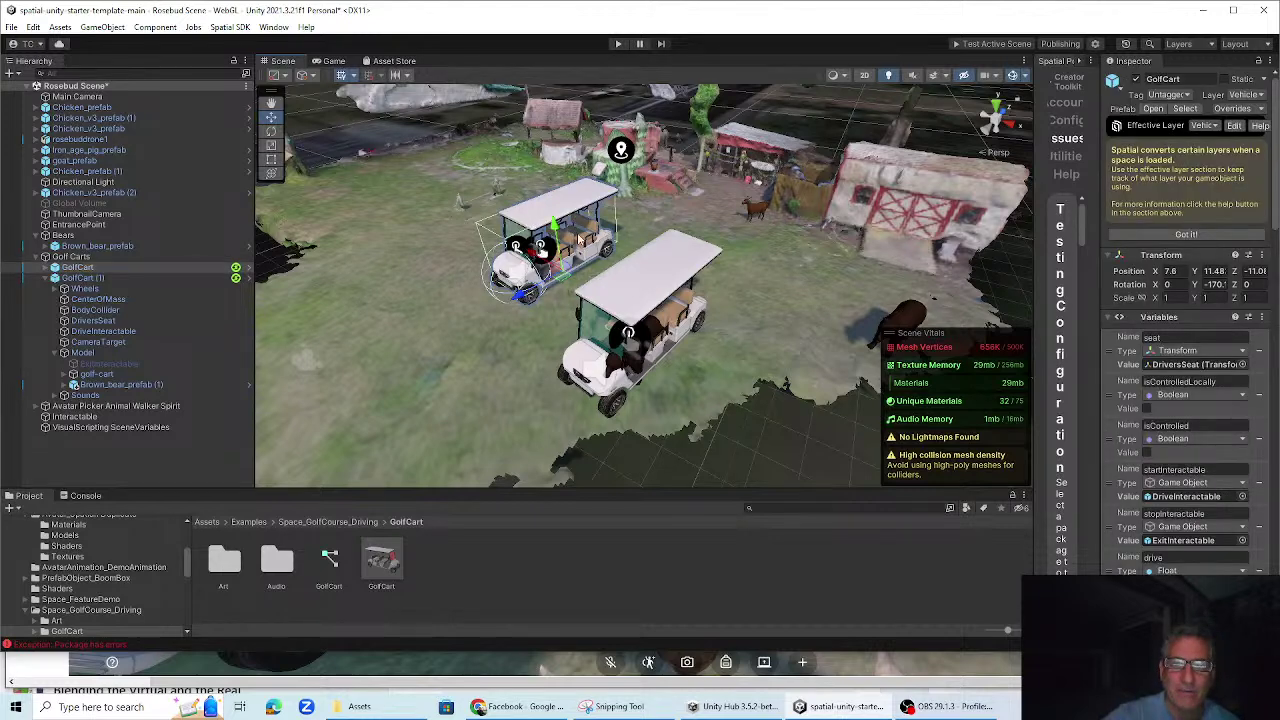
{"action": "left_click", "coordinate": [617, 303]}
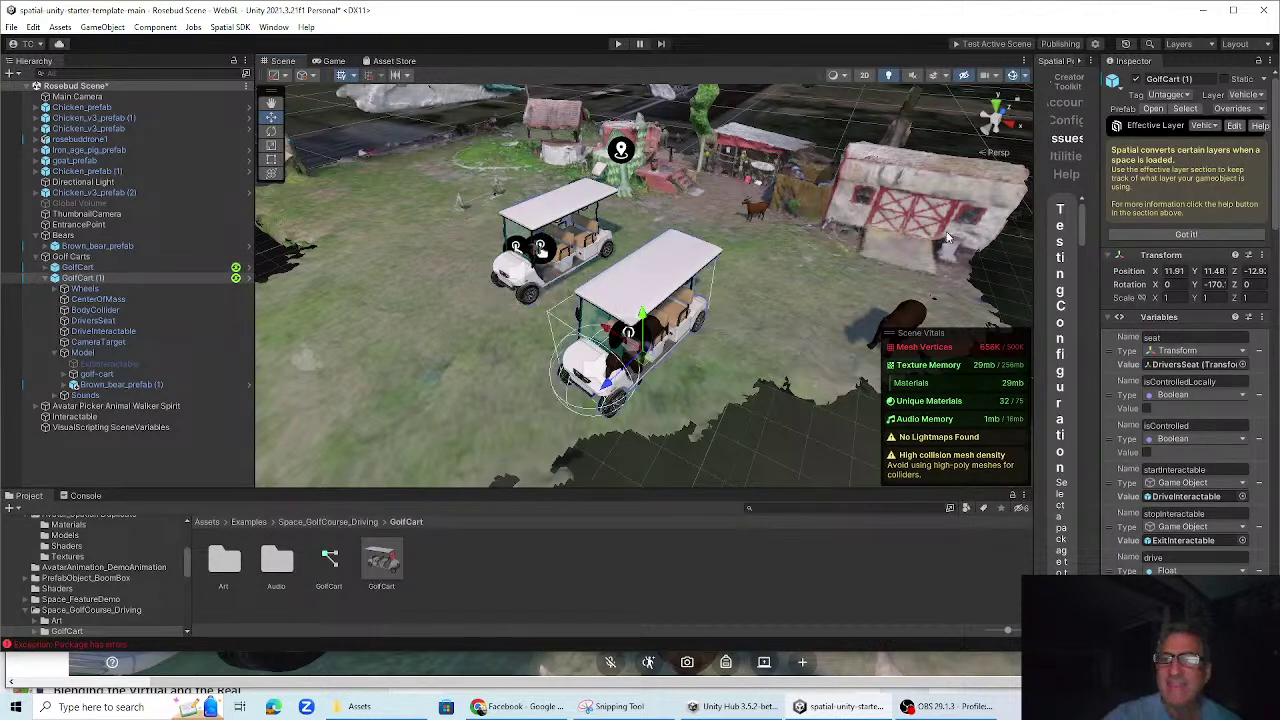
{"action": "scroll", "coordinate": [702, 424], "scroll_direction": "up", "scroll_amount": 3}
{"action": "scroll", "coordinate": [692, 420], "scroll_direction": "down", "scroll_amount": 3}
{"action": "middle_click_drag", "start_coordinate": [692, 420], "coordinate": [678, 410]}
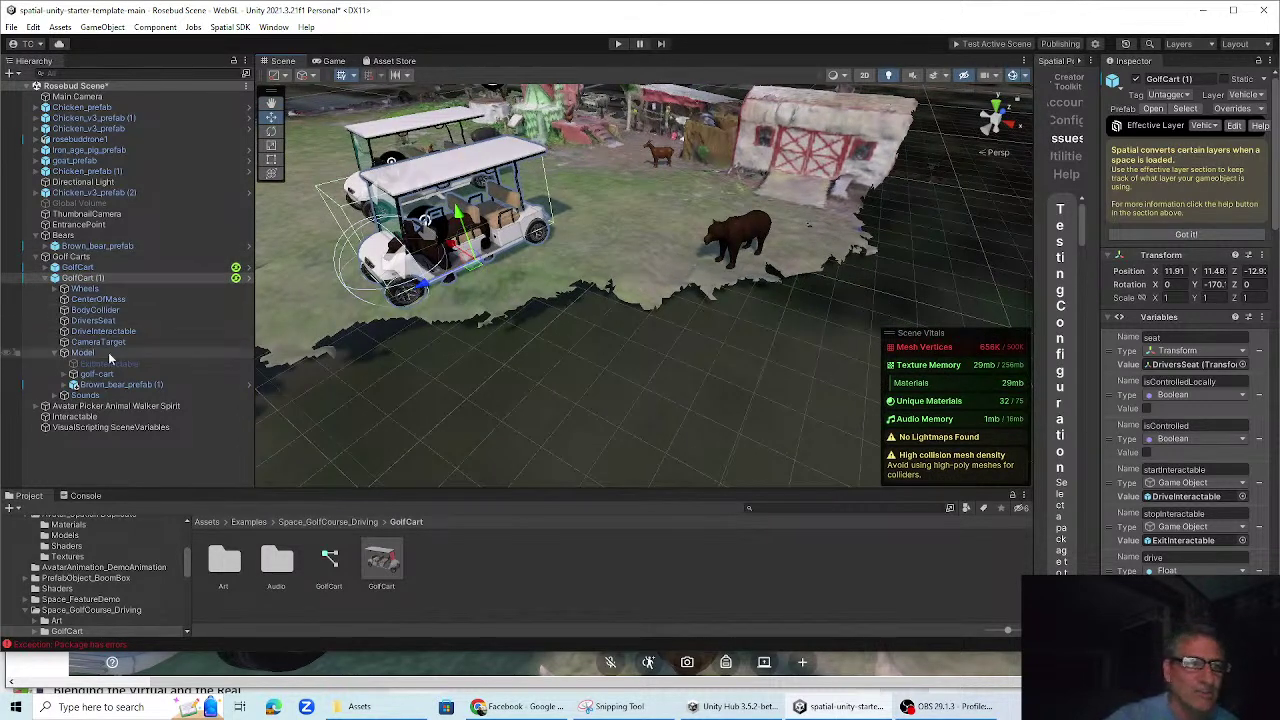
Switch Brown_bear_prefab (1) inside GolfCart (1) off and back on to check its visibility
{"action": "left_click", "coordinate": [101, 387]}
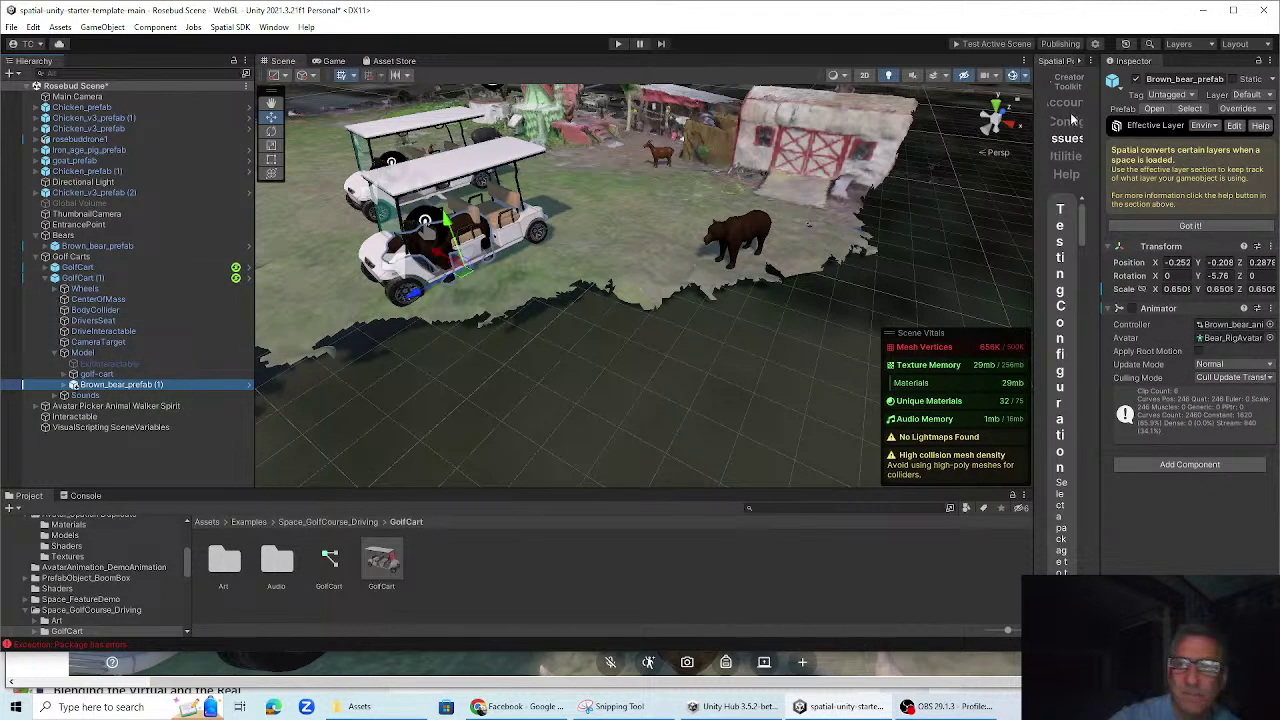
{"action": "left_click", "coordinate": [1137, 79]}
{"action": "left_click", "coordinate": [1137, 79]}
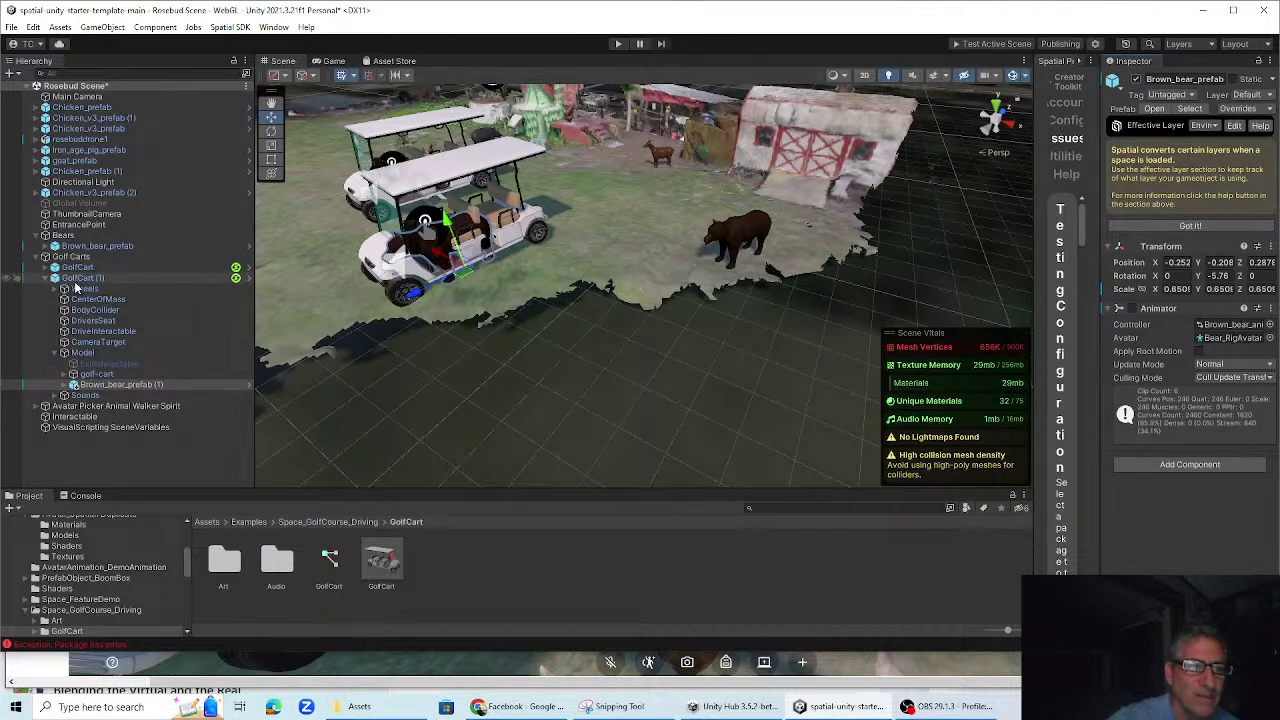
Switch the golf-cart object inside GolfCart (1) off and on several times to compare the cart with the bear
{"action": "left_click", "coordinate": [96, 373]}
{"action": "left_click", "coordinate": [1137, 80]}
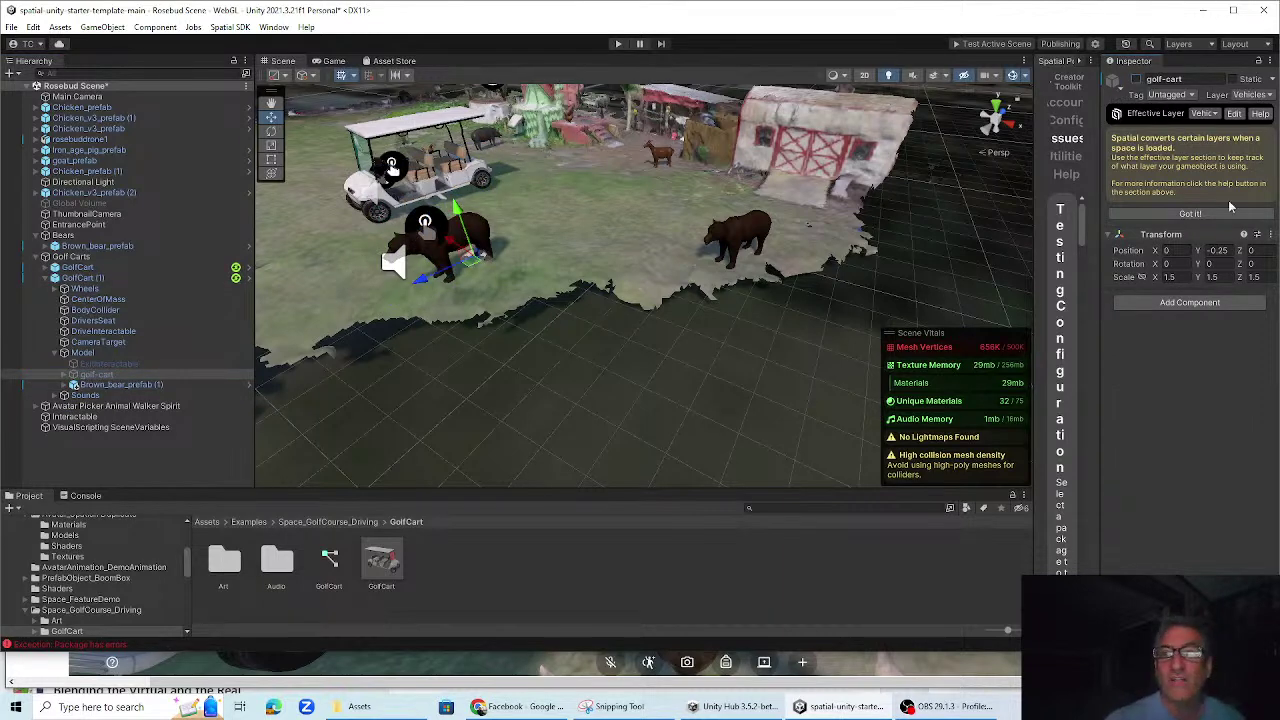
{"action": "left_click", "coordinate": [1136, 81]}
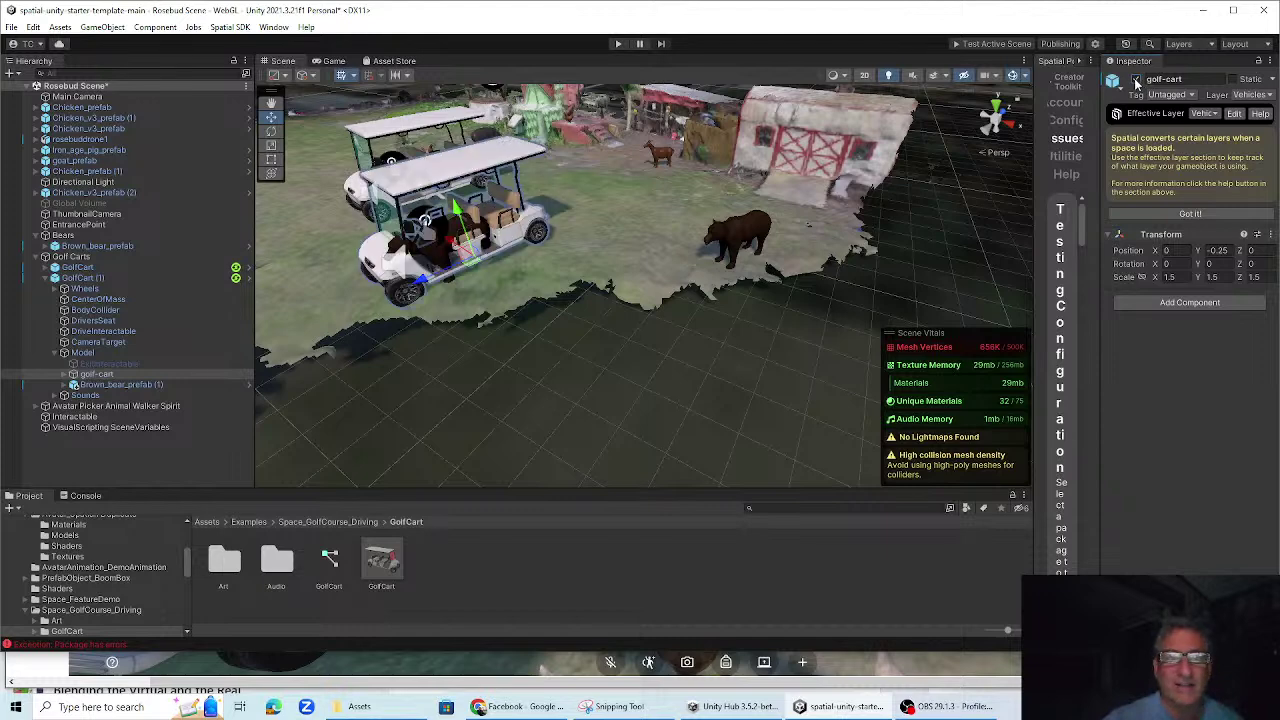
{"action": "left_click", "coordinate": [1136, 81]}
{"action": "left_click", "coordinate": [1136, 81]}
{"action": "left_click", "coordinate": [1136, 81]}
{"action": "left_click", "coordinate": [1136, 81]}
{"action": "left_click", "coordinate": [1136, 81]}
{"action": "left_click", "coordinate": [1136, 81]}
{"action": "left_click", "coordinate": [1136, 81]}
{"action": "scroll", "coordinate": [492, 271], "scroll_direction": "up", "scroll_amount": 5}
{"action": "scroll", "coordinate": [492, 271], "scroll_direction": "down", "scroll_amount": 8}
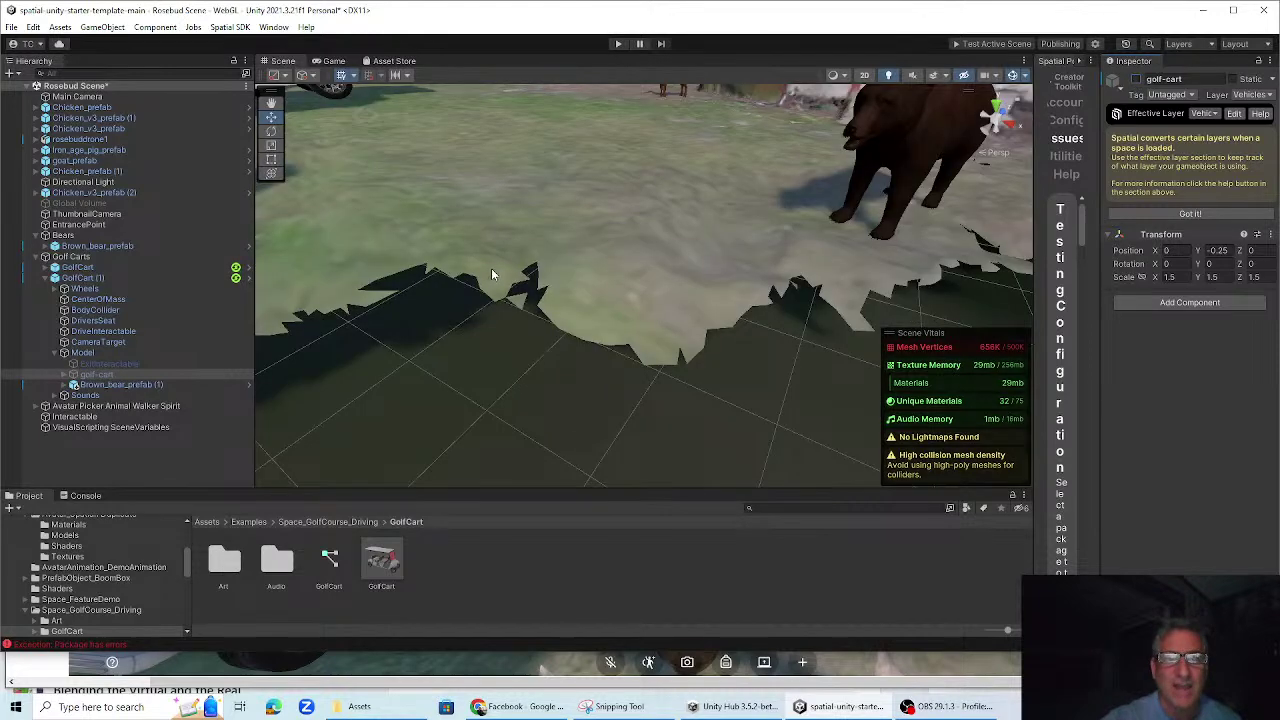
{"action": "scroll", "coordinate": [600, 152], "scroll_direction": "up", "scroll_amount": 3}
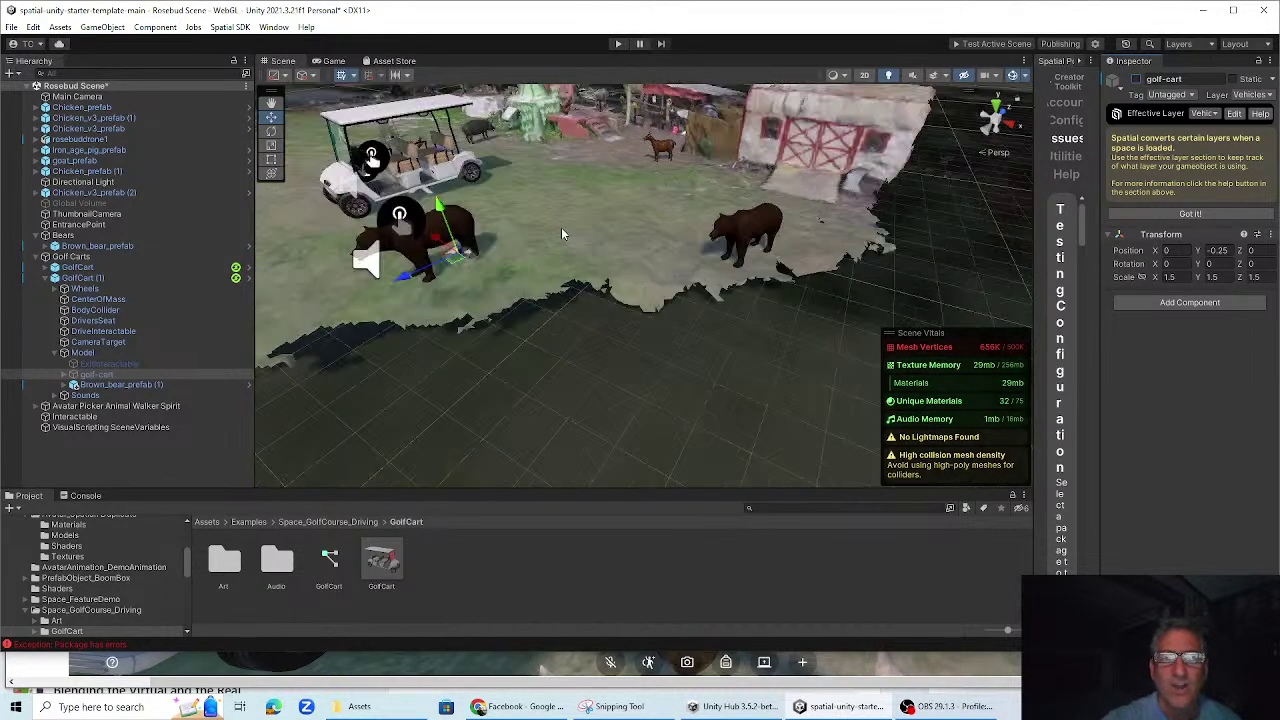
{"action": "left_click", "coordinate": [1136, 81]}
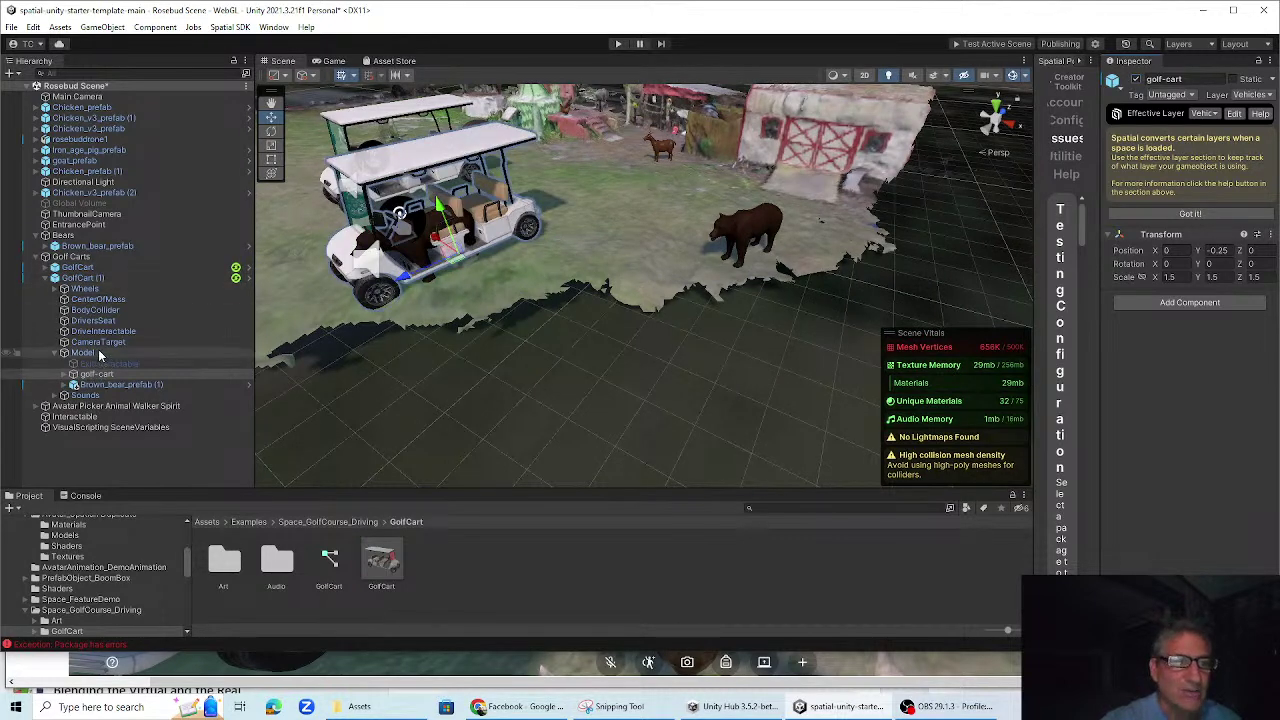
Check the DriversSeat object of GolfCart (1), and deactivate the golf-cart object under its Model
{"action": "left_click", "coordinate": [93, 320]}
{"action": "right_click_drag", "start_coordinate": [523, 253], "coordinate": [476, 273]}
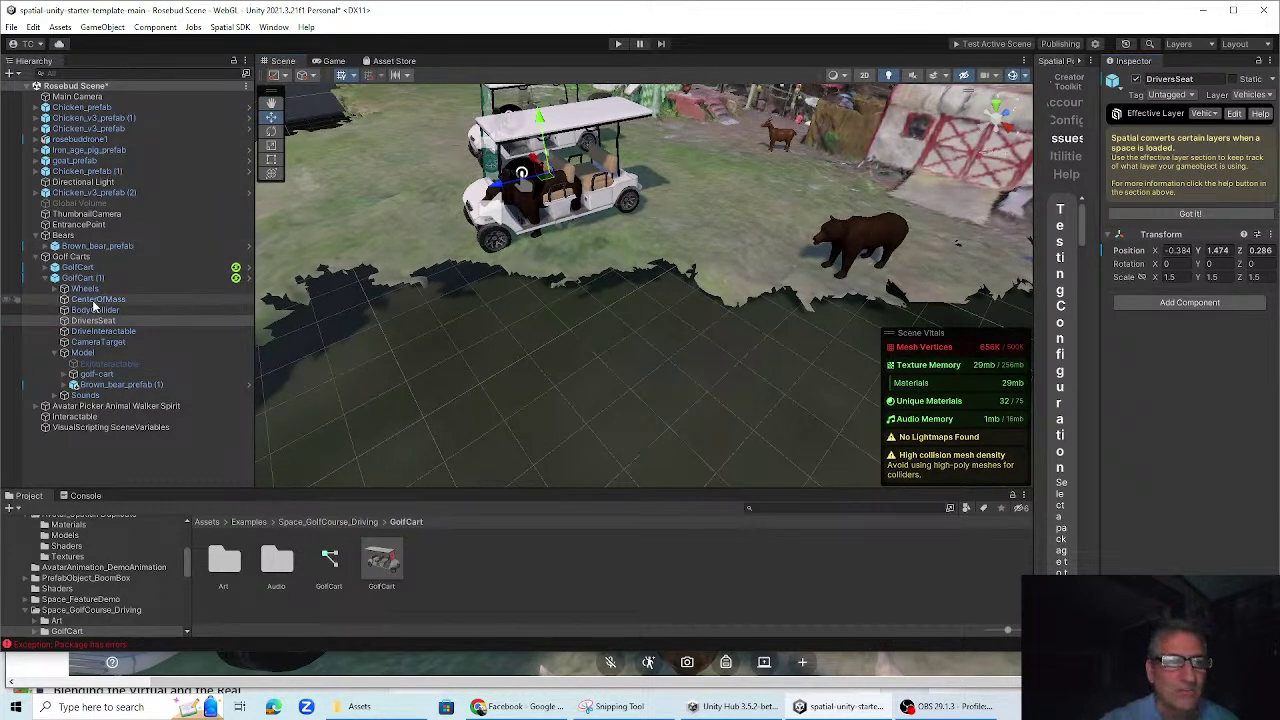
{"action": "left_click", "coordinate": [97, 374]}
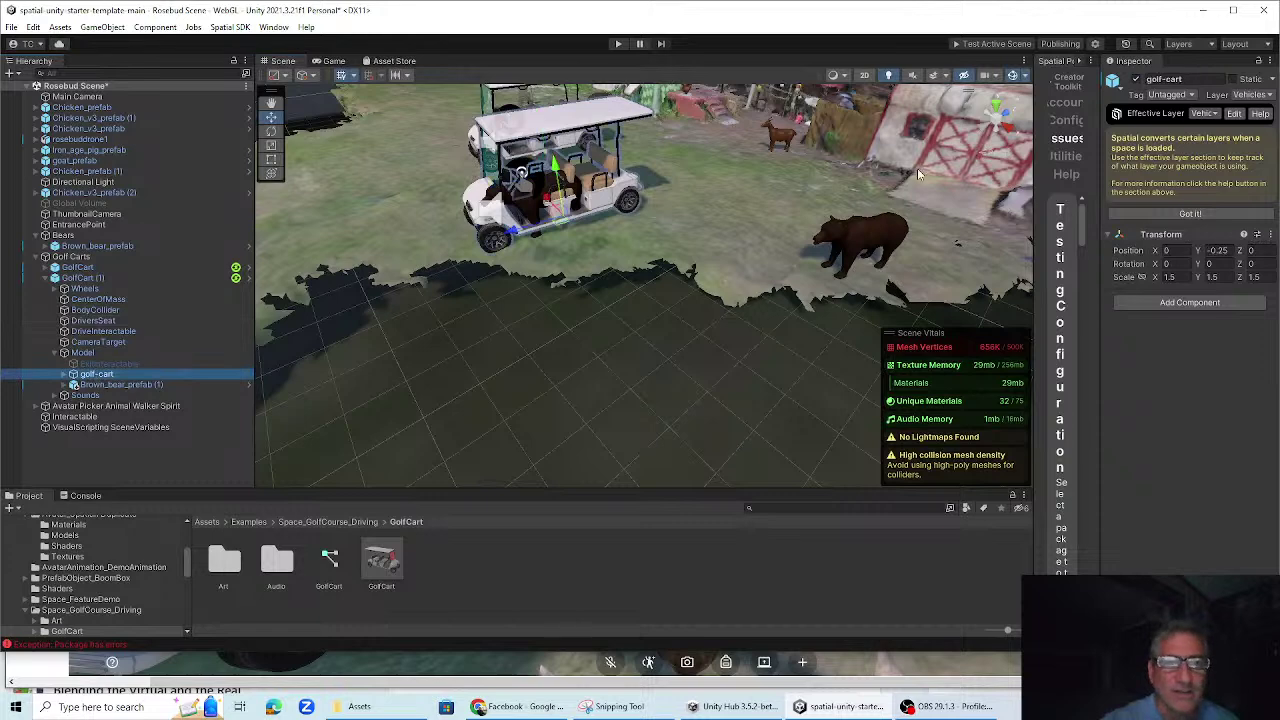
{"action": "left_click", "coordinate": [1135, 80]}
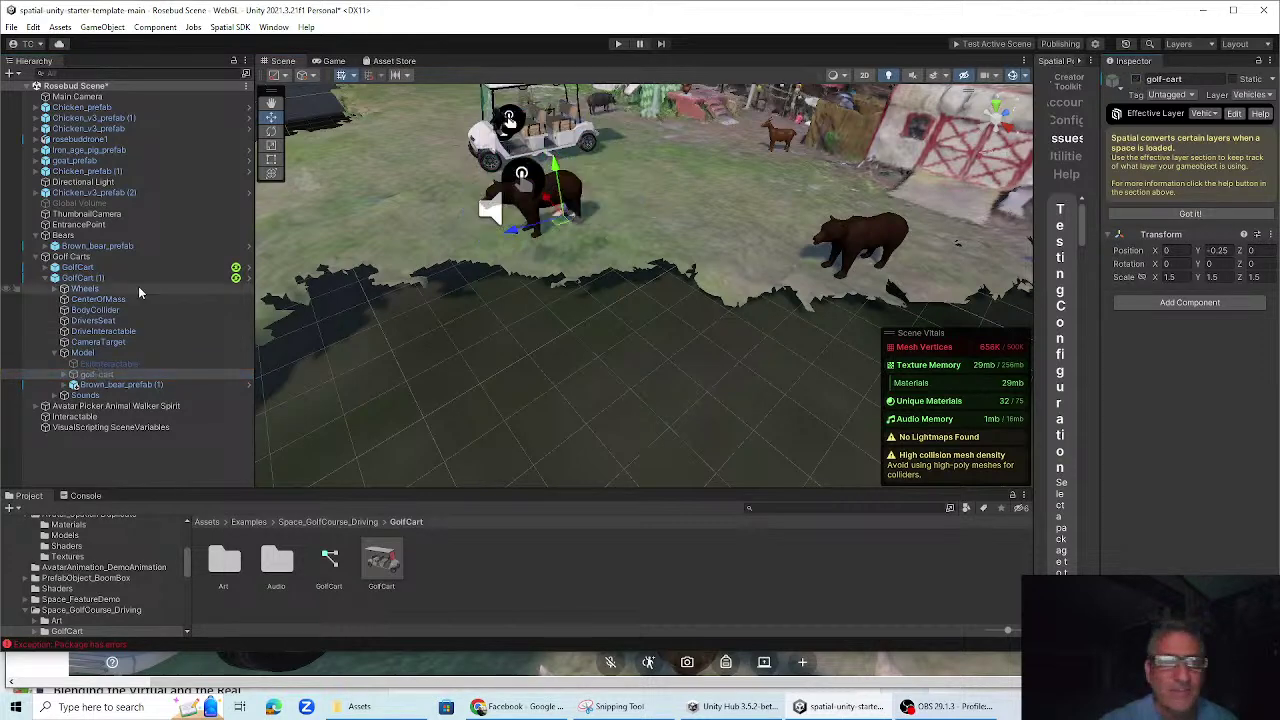
Select DriversSeat in GolfCart (1) and hide the gizmo icons covering the bear in the scene
{"action": "left_click", "coordinate": [90, 321]}
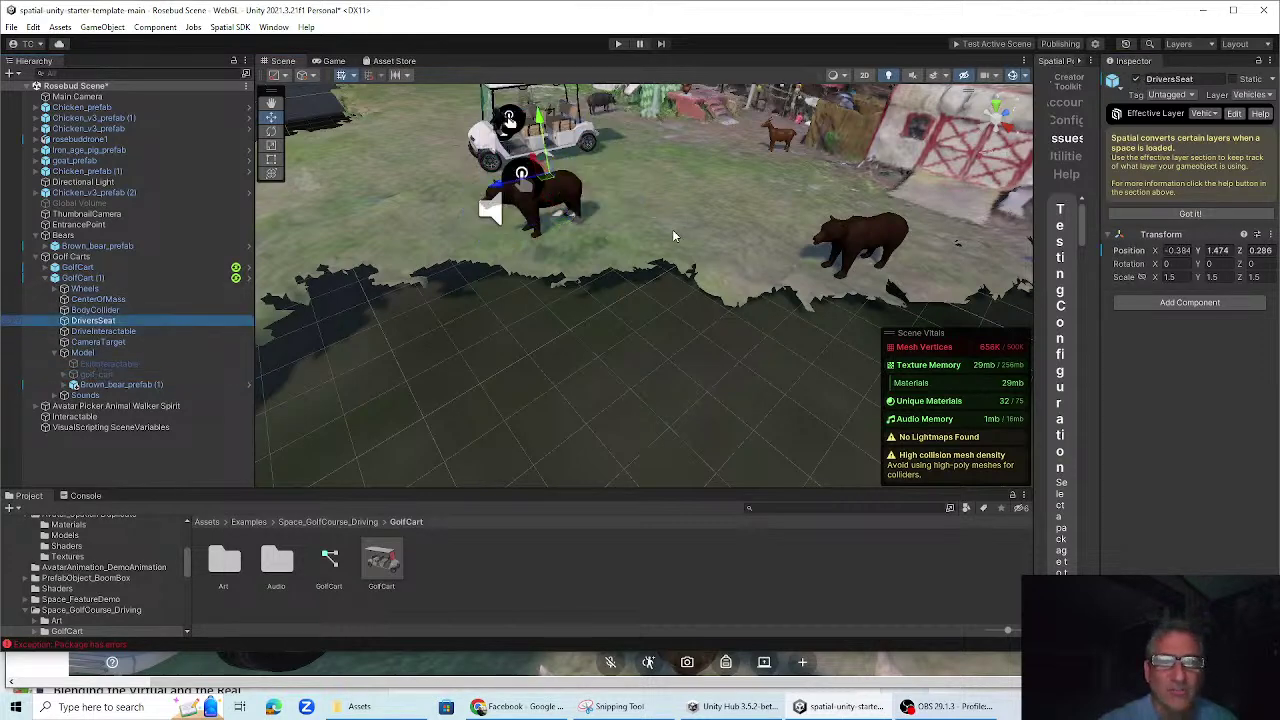
{"action": "scroll", "coordinate": [672, 236], "scroll_direction": "up", "scroll_amount": 5}
{"action": "scroll", "coordinate": [592, 260], "scroll_direction": "down", "scroll_amount": 10}
{"action": "middle_click_drag", "start_coordinate": [637, 214], "coordinate": [657, 237]}
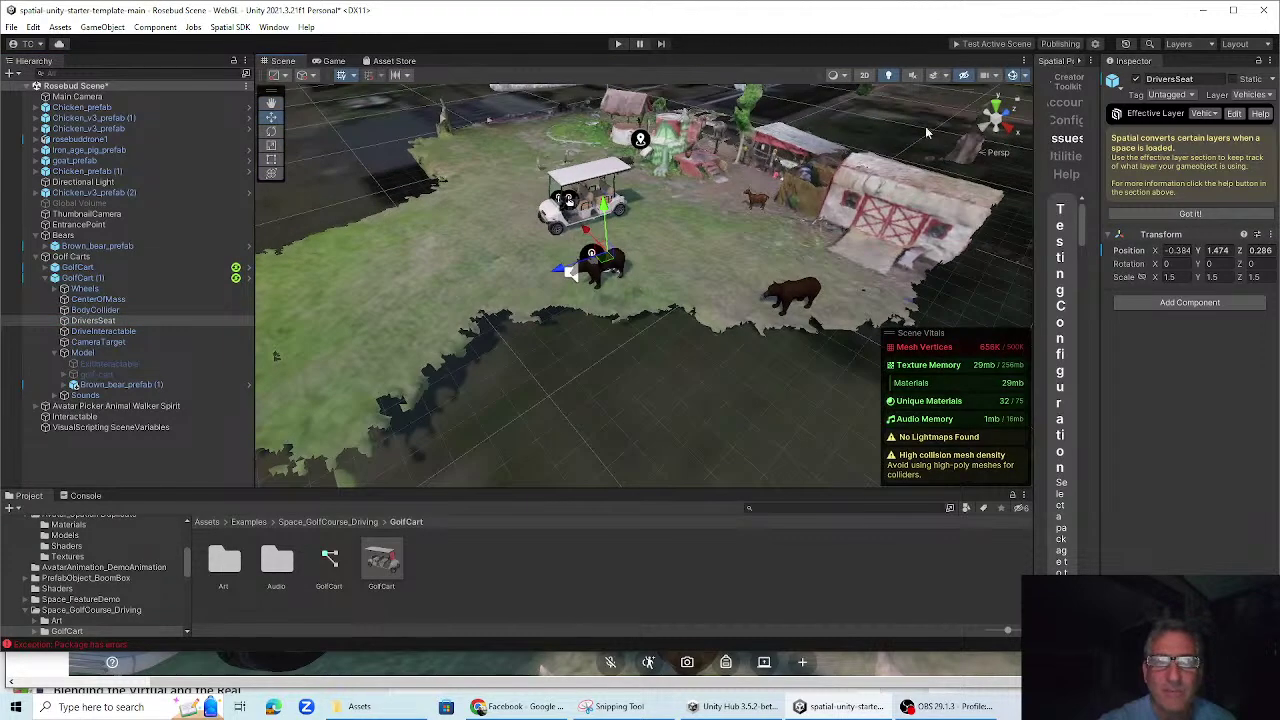
{"action": "left_click", "coordinate": [1013, 77]}
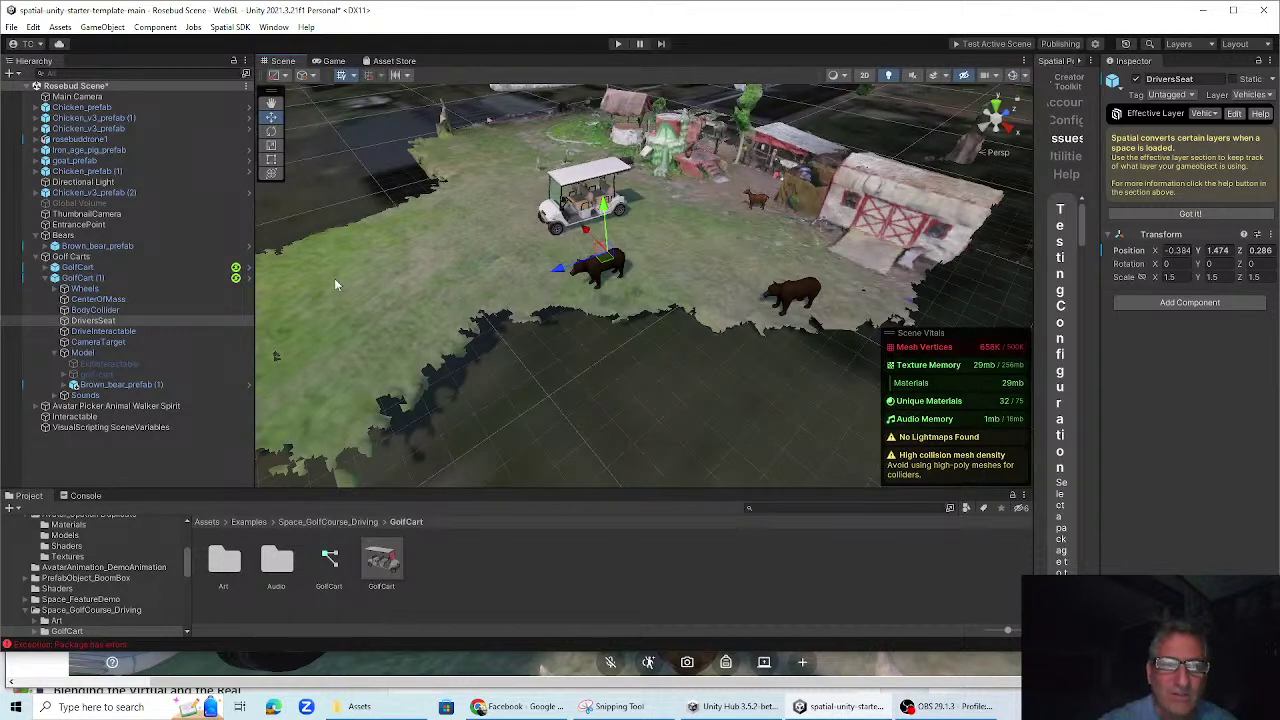
Move DriversSeat forward along the bear's back to a Z position of about 0.44
{"action": "left_click", "coordinate": [94, 311]}
{"action": "left_click", "coordinate": [89, 322]}
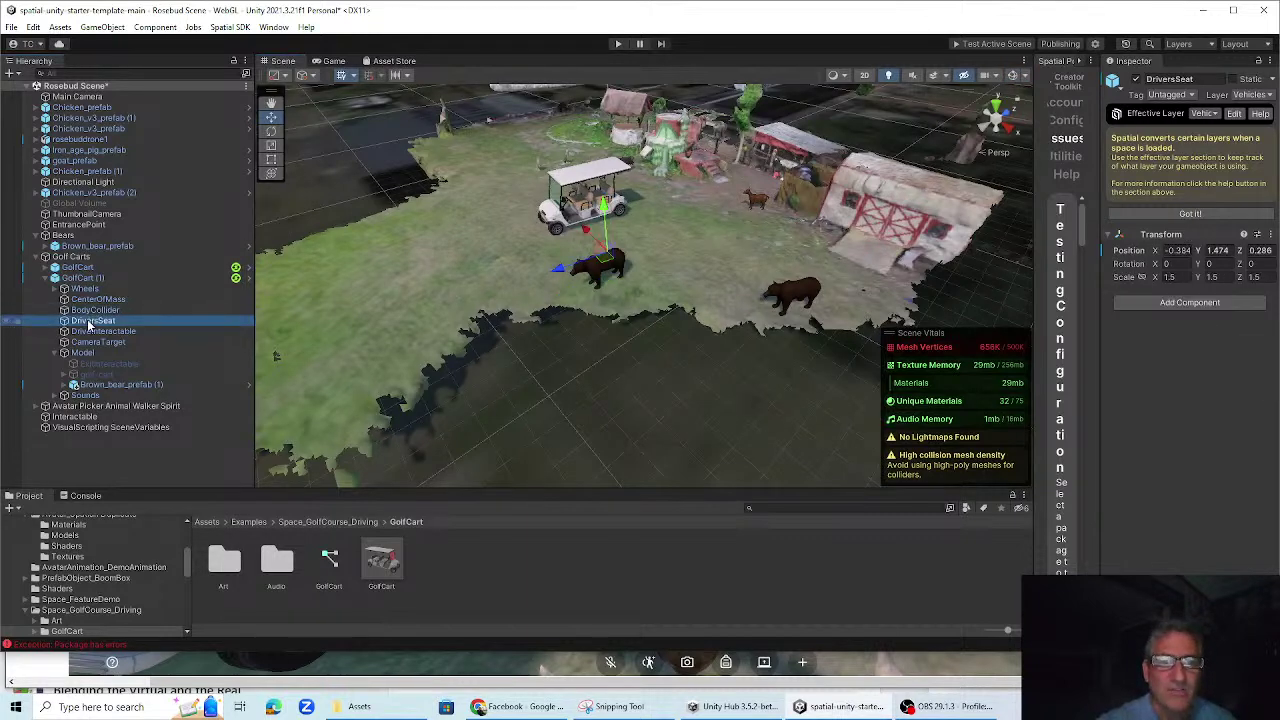
{"action": "scroll", "coordinate": [578, 335], "scroll_direction": "up", "scroll_amount": 4}
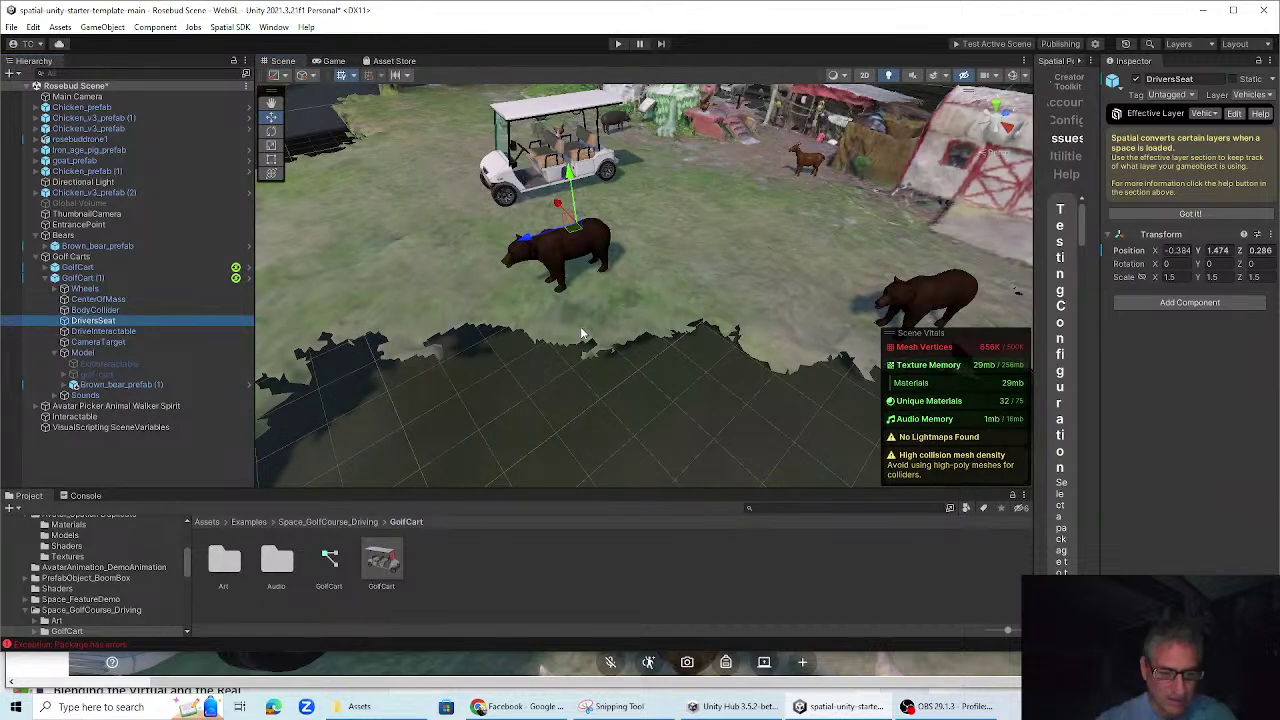
{"action": "scroll", "coordinate": [583, 333], "scroll_direction": "down", "scroll_amount": 8}
{"action": "key", "text": "f"}
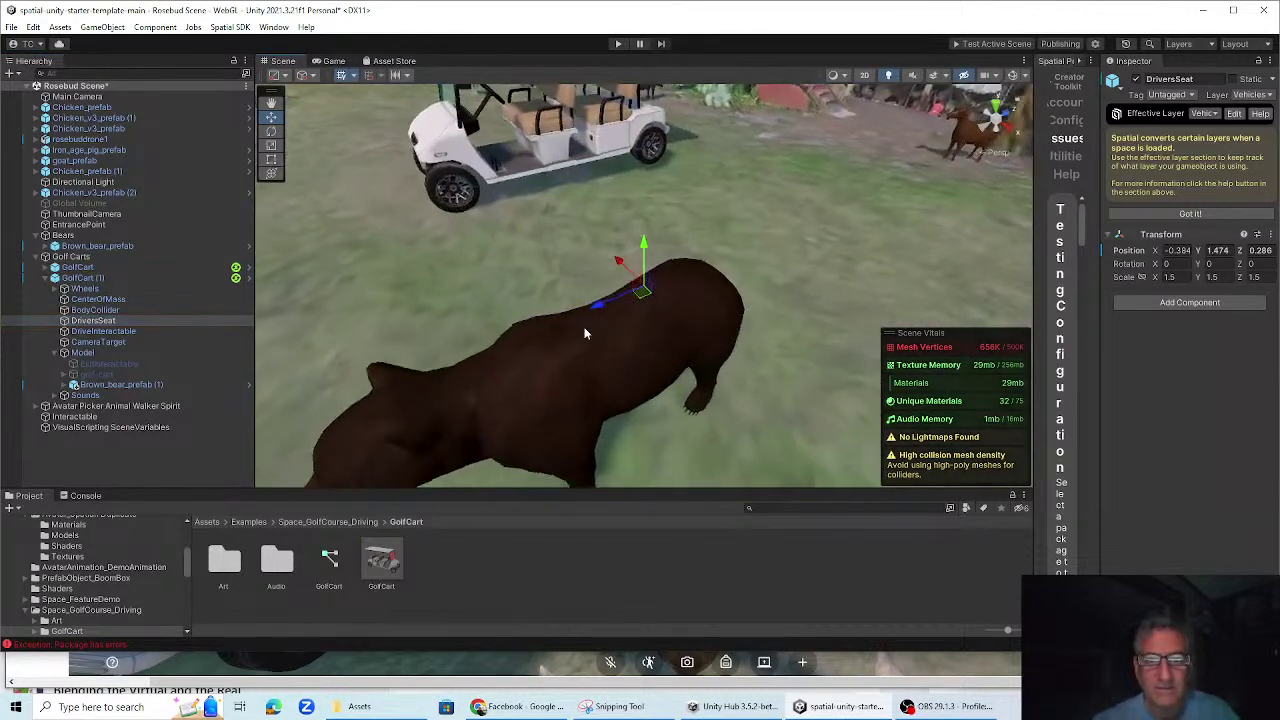
{"action": "middle_click_drag", "start_coordinate": [665, 384], "coordinate": [563, 270]}
{"action": "middle_click_drag", "start_coordinate": [805, 286], "coordinate": [840, 289]}
{"action": "left_click_drag", "start_coordinate": [542, 202], "coordinate": [513, 200]}
{"action": "mouse_move", "coordinate": [607, 250]}
{"action": "middle_mouse_down"}
{"action": "mouse_move", "coordinate": [611, 349]}
{"action": "mouse_move", "coordinate": [609, 266]}
{"action": "middle_mouse_up"}
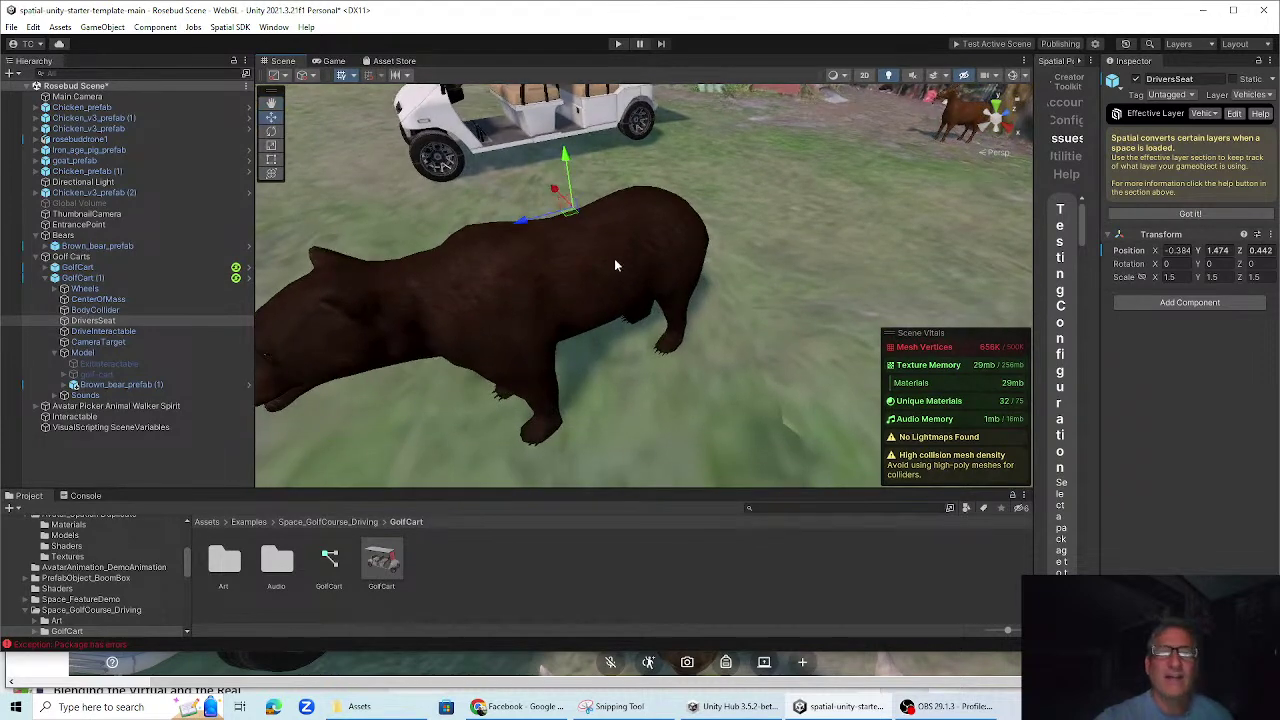
Examine the bear with its driver's seat and the original golf cart from several angles around the farm
{"action": "scroll", "coordinate": [619, 262], "scroll_direction": "down", "scroll_amount": 5}
{"action": "scroll", "coordinate": [616, 273], "scroll_direction": "down", "scroll_amount": 8}
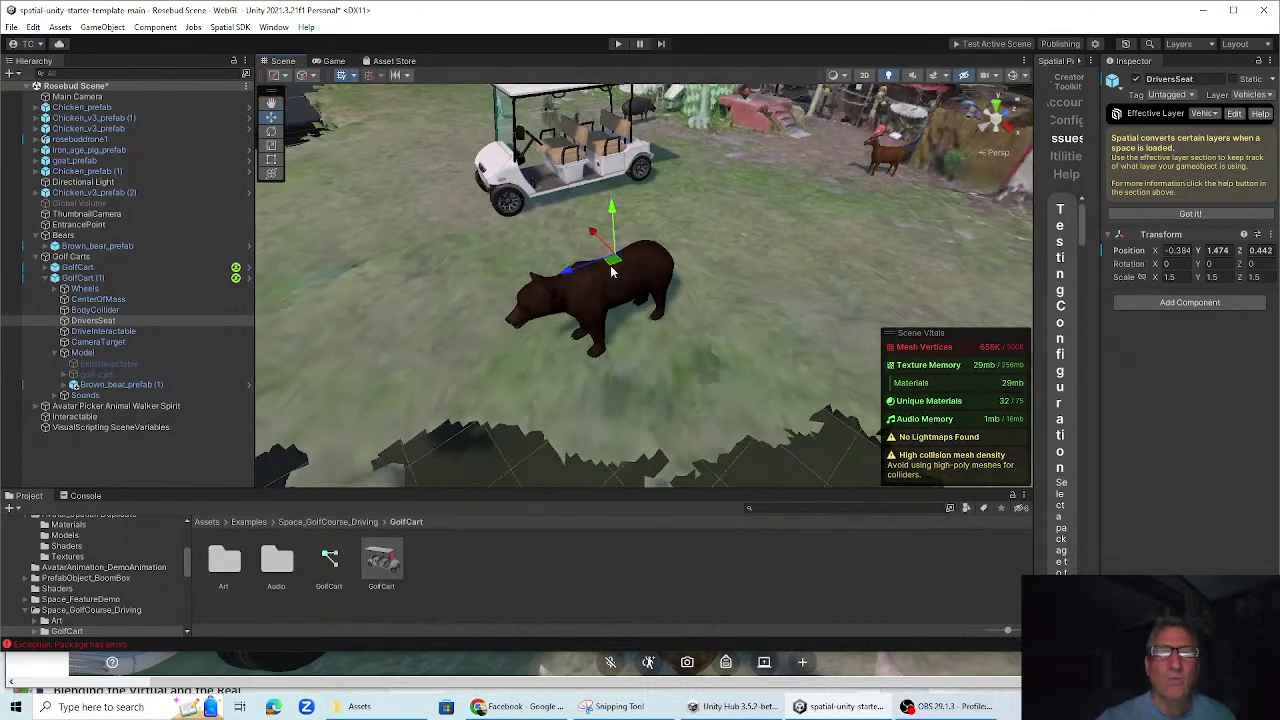
{"action": "middle_click_drag", "start_coordinate": [587, 308], "coordinate": [583, 343]}
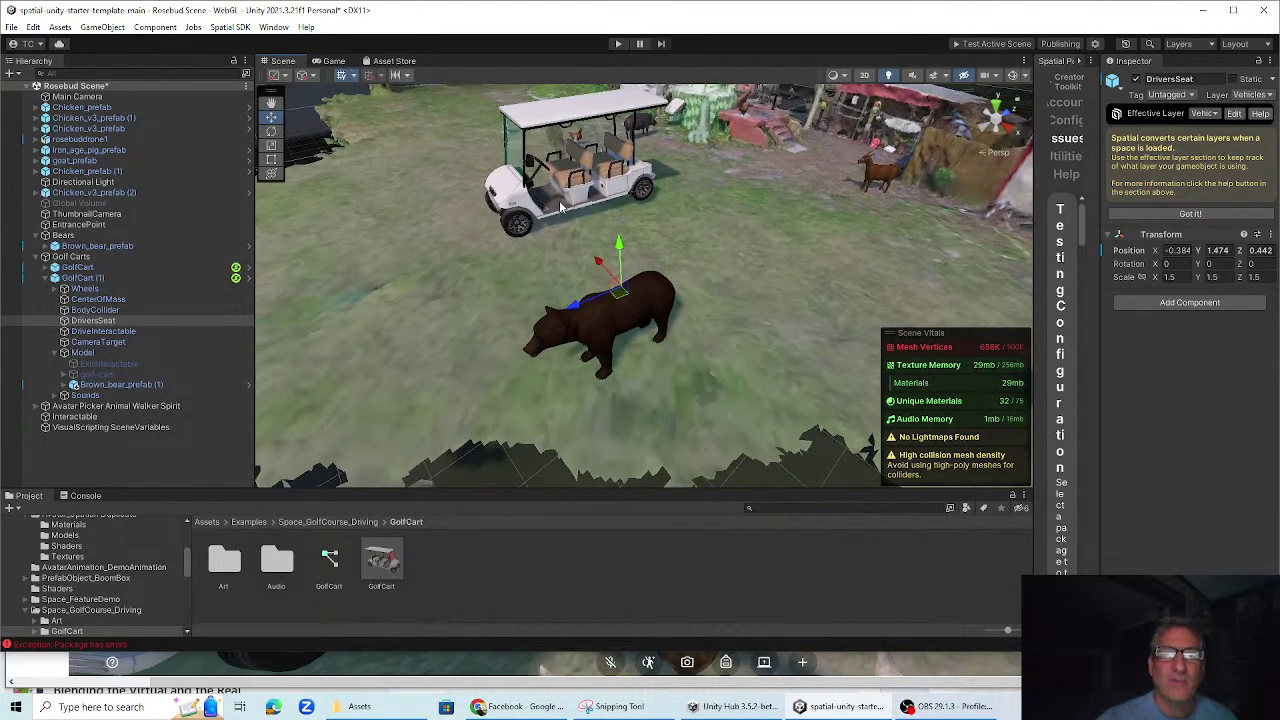
{"action": "middle_click_drag", "start_coordinate": [499, 287], "coordinate": [511, 331]}
{"action": "middle_click_drag", "start_coordinate": [416, 213], "coordinate": [504, 421]}
{"action": "scroll", "coordinate": [690, 393], "scroll_direction": "up", "scroll_amount": 3}
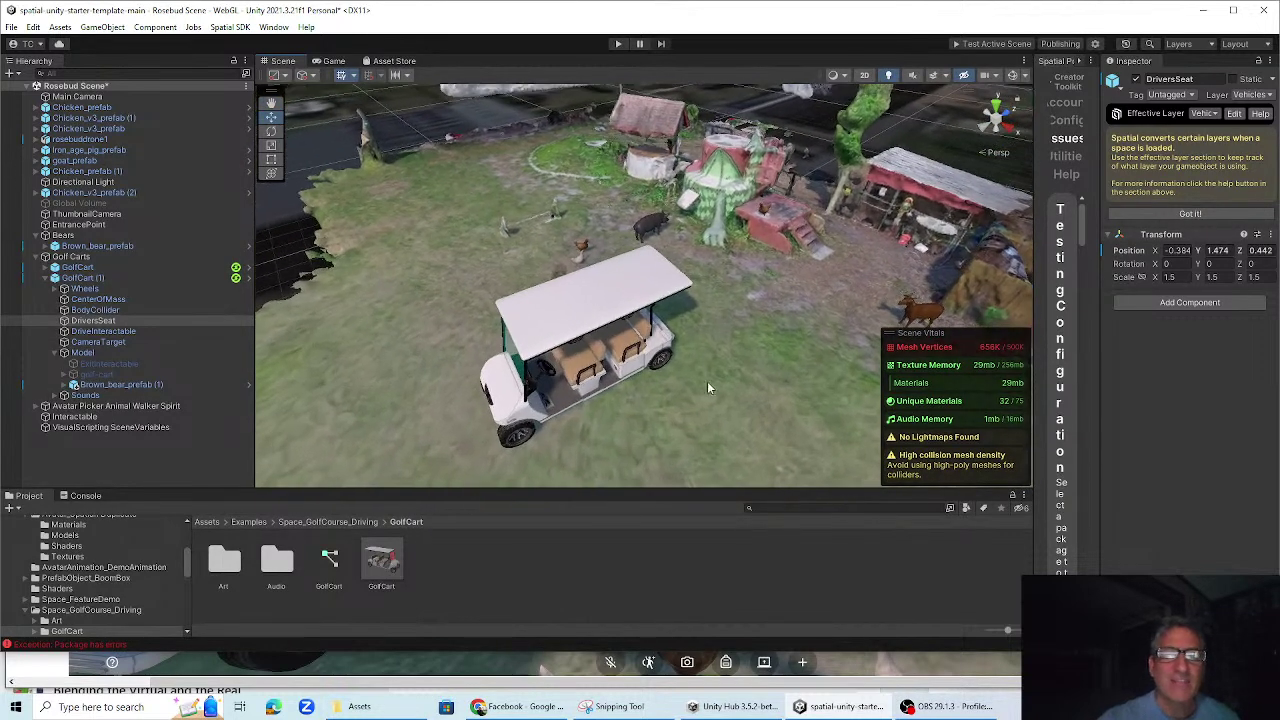
{"action": "right_click", "coordinate": [949, 328]}
{"action": "right_click_drag", "start_coordinate": [690, 395], "coordinate": [543, 412]}
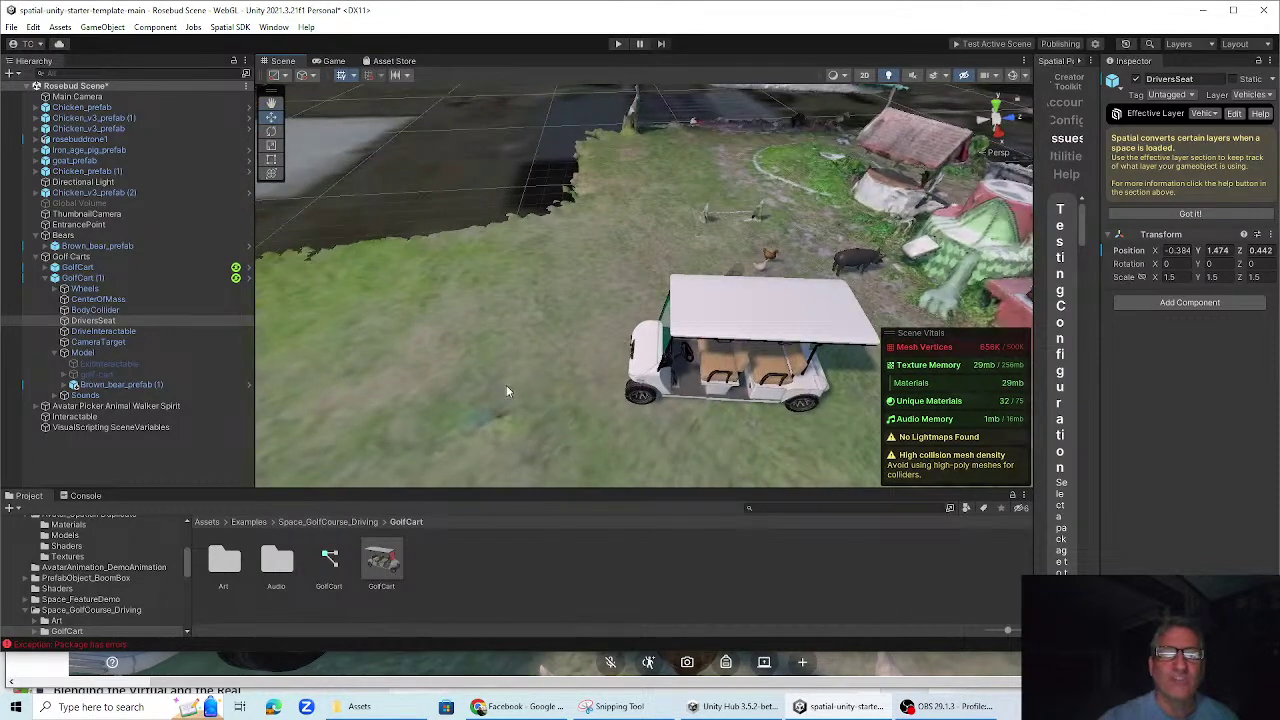
{"action": "middle_click_drag", "start_coordinate": [669, 411], "coordinate": [273, 227]}
{"action": "scroll", "coordinate": [544, 315], "scroll_direction": "down", "scroll_amount": 4}
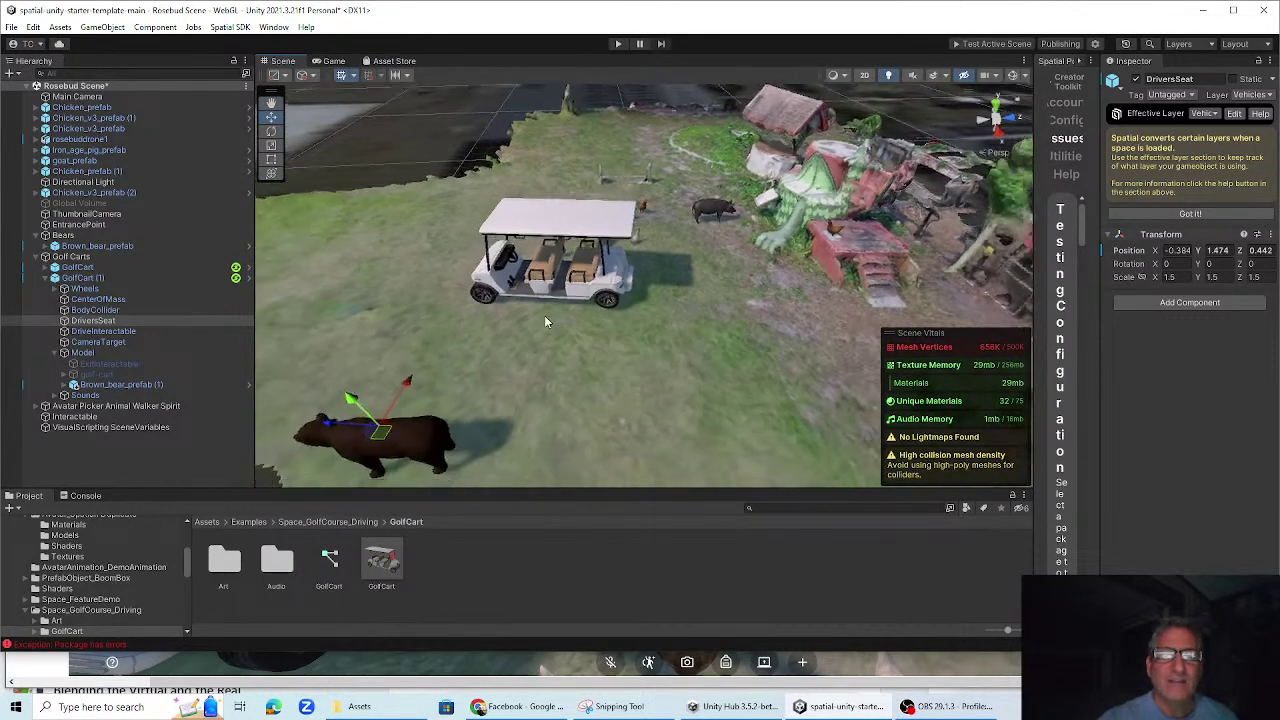
{"action": "right_click_drag", "start_coordinate": [627, 356], "coordinate": [584, 376]}
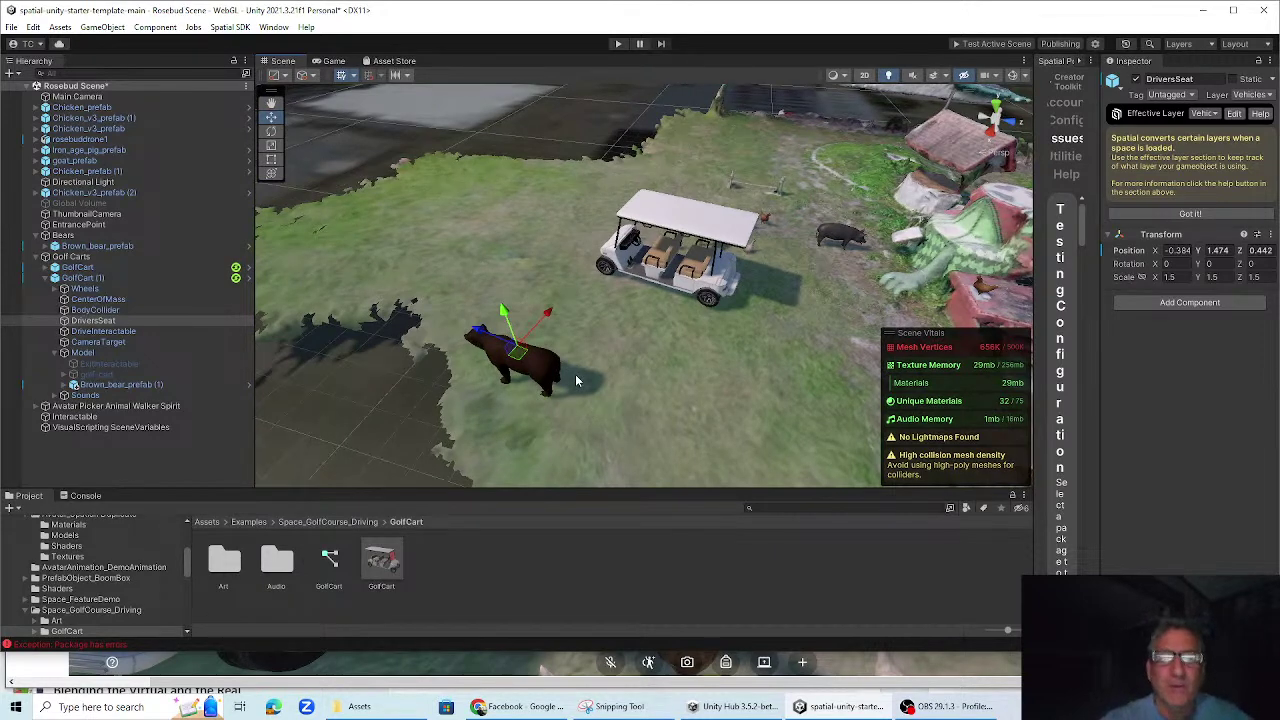
{"action": "scroll", "coordinate": [582, 404], "scroll_direction": "up", "scroll_amount": 4}
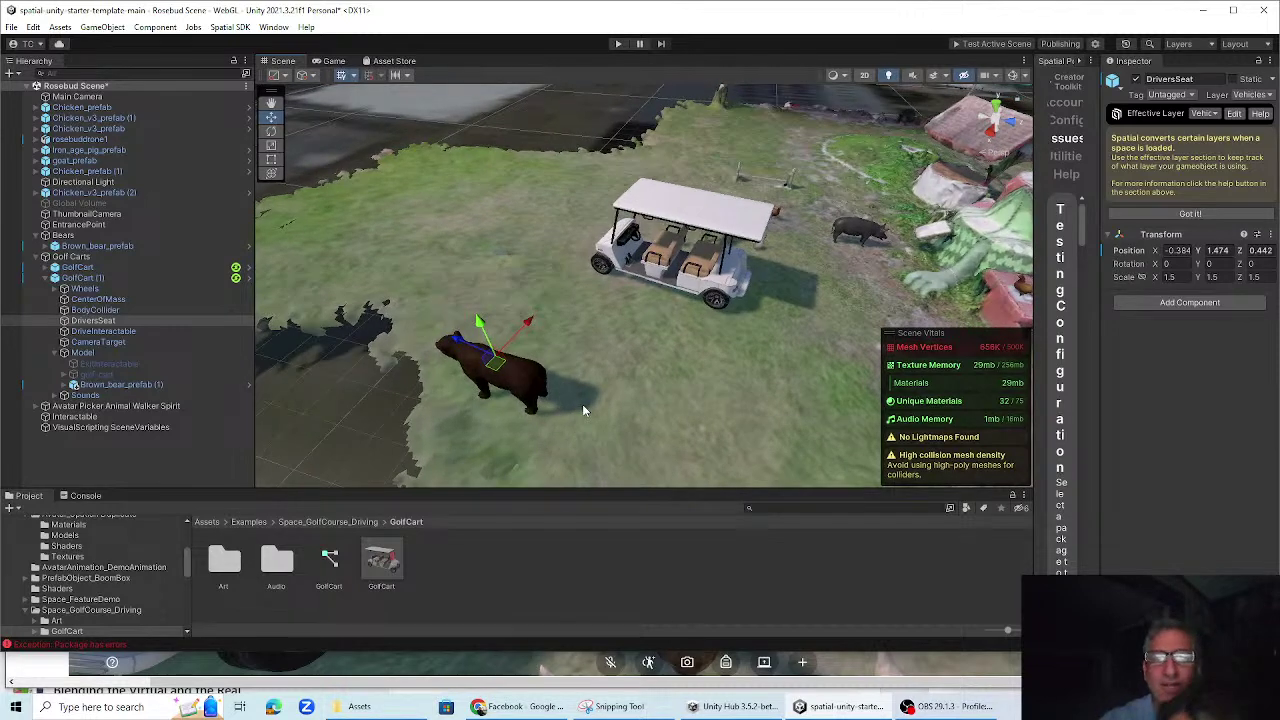
{"action": "scroll", "coordinate": [587, 382], "scroll_direction": "down", "scroll_amount": 4}
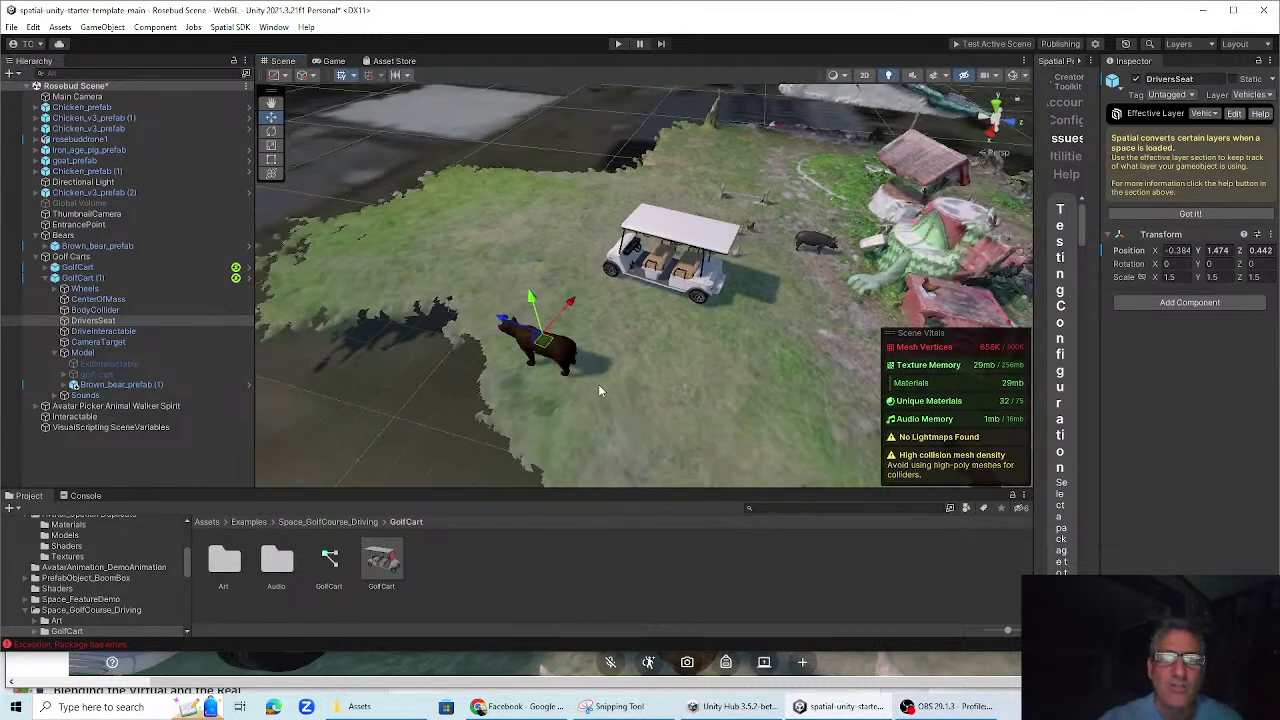
{"action": "middle_click_drag", "start_coordinate": [650, 265], "coordinate": [518, 283]}
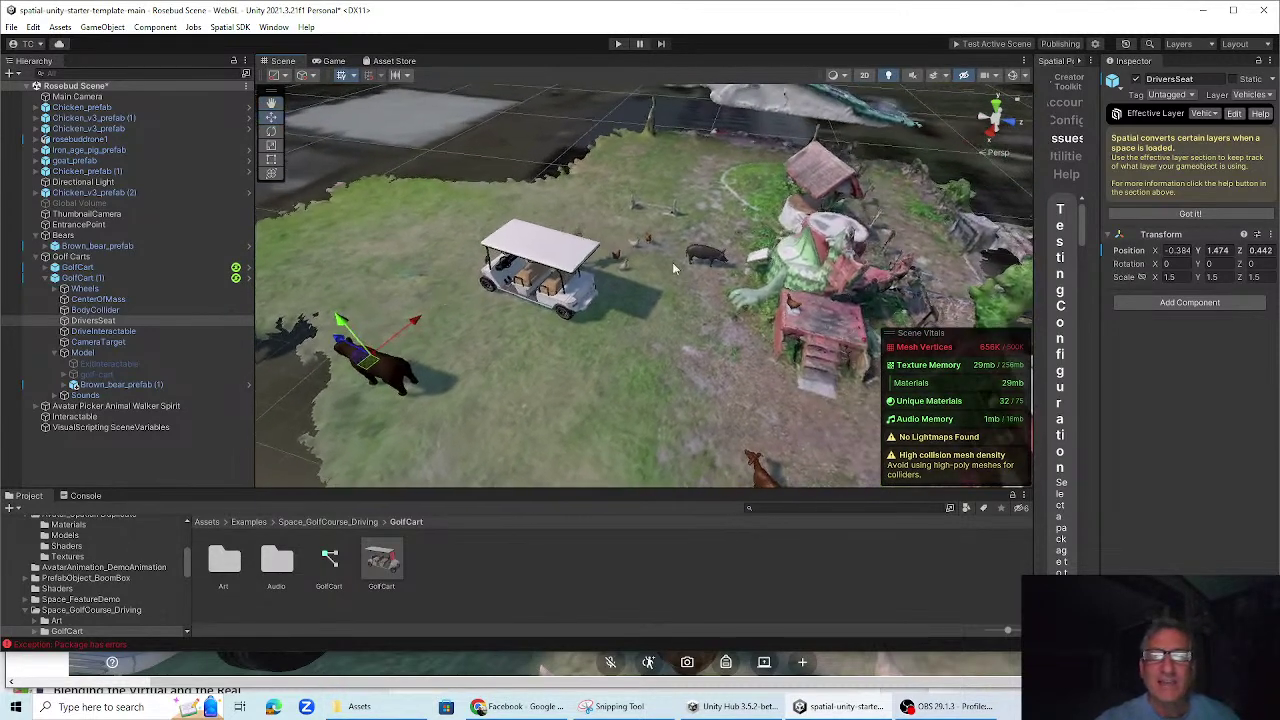
Select the SpatianAnimalWalkerSpirit avatar standing between the golf cart and the chickens
{"action": "left_click_drag", "start_coordinate": [602, 336], "coordinate": [673, 300], "text": "alt"}
{"action": "scroll", "coordinate": [672, 295], "scroll_direction": "up", "scroll_amount": 5}
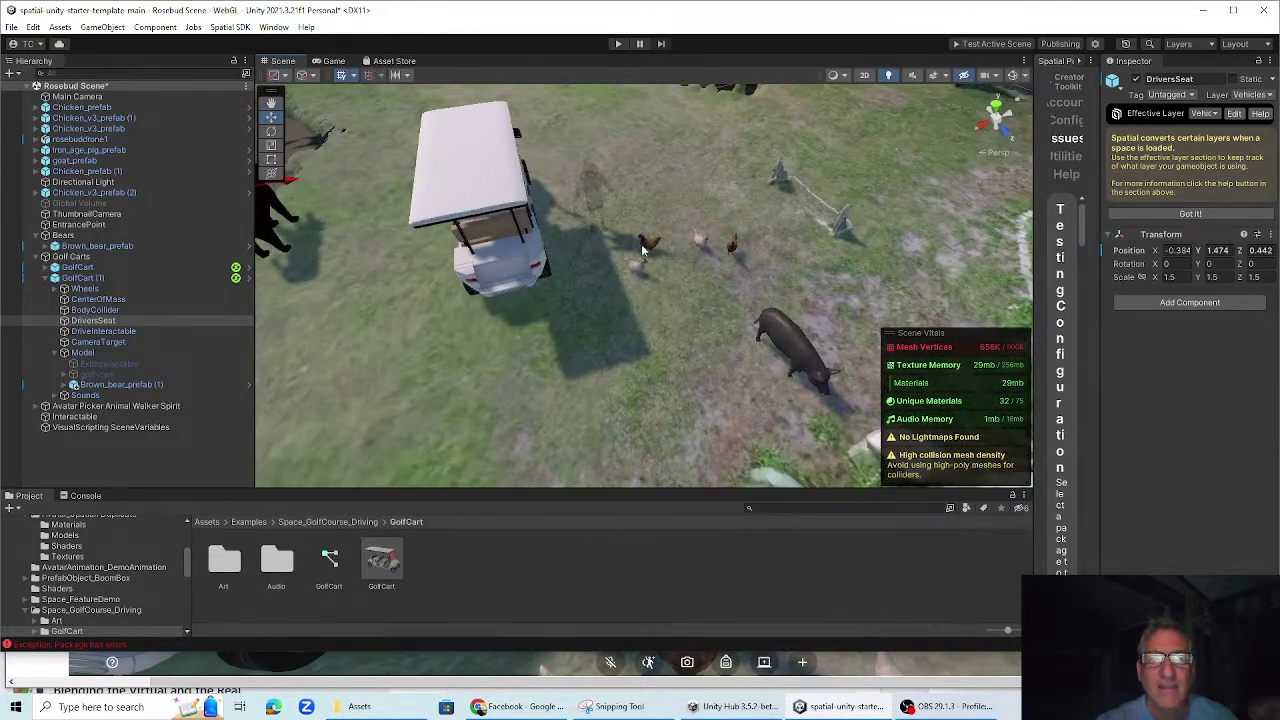
{"action": "left_click", "coordinate": [594, 197]}
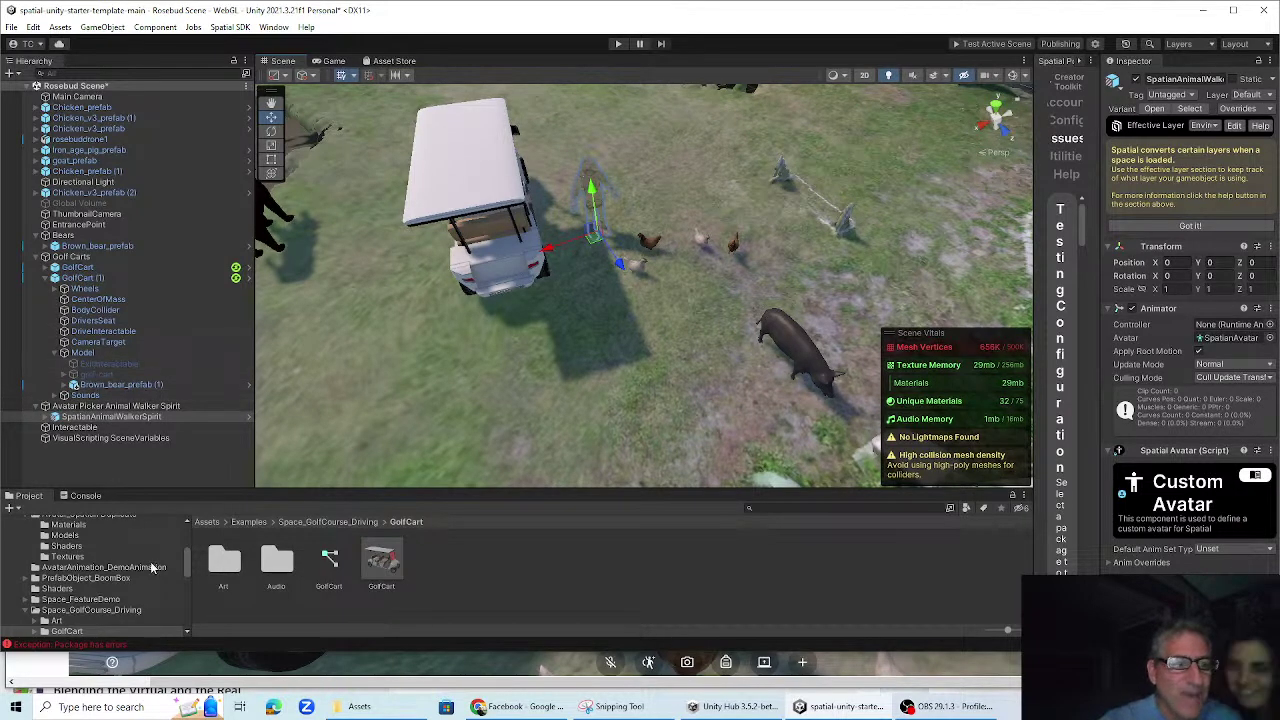
Browse the project folders, open Animal pack deluxe and select its Animation_controllers folder
{"action": "scroll", "coordinate": [138, 580], "scroll_direction": "down", "scroll_amount": 2}
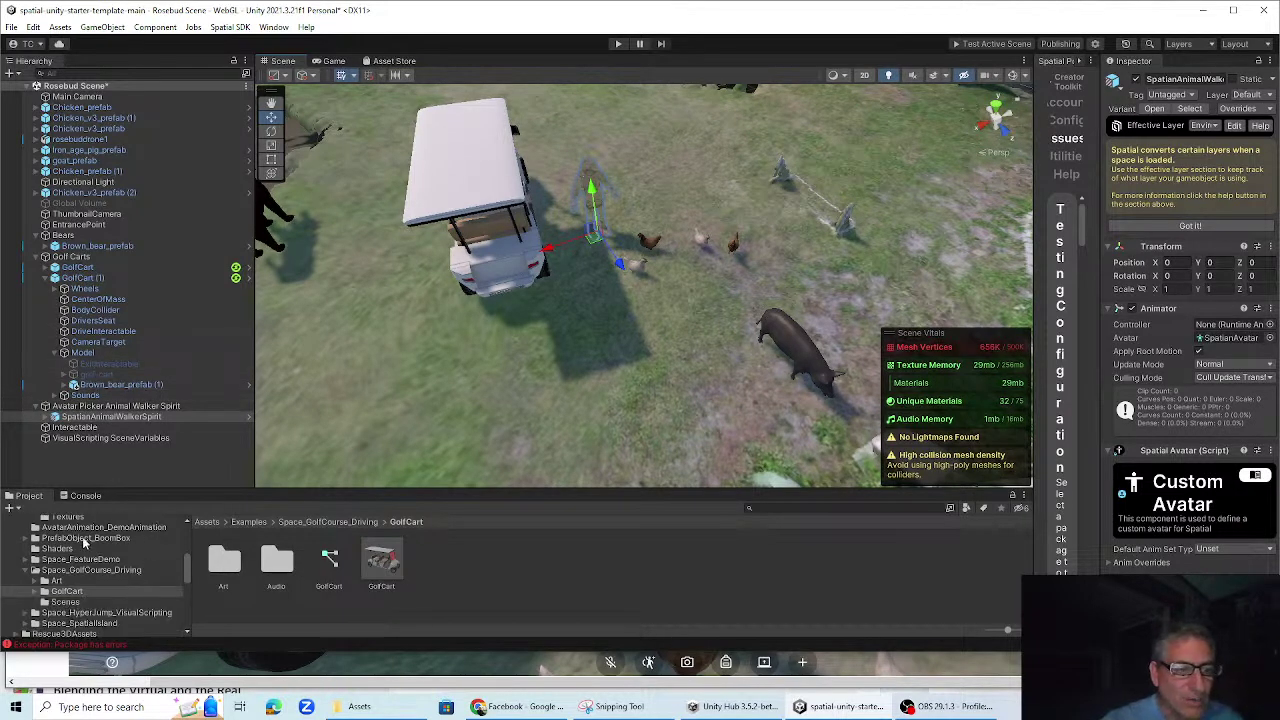
{"action": "scroll", "coordinate": [90, 535], "scroll_direction": "up", "scroll_amount": 5}
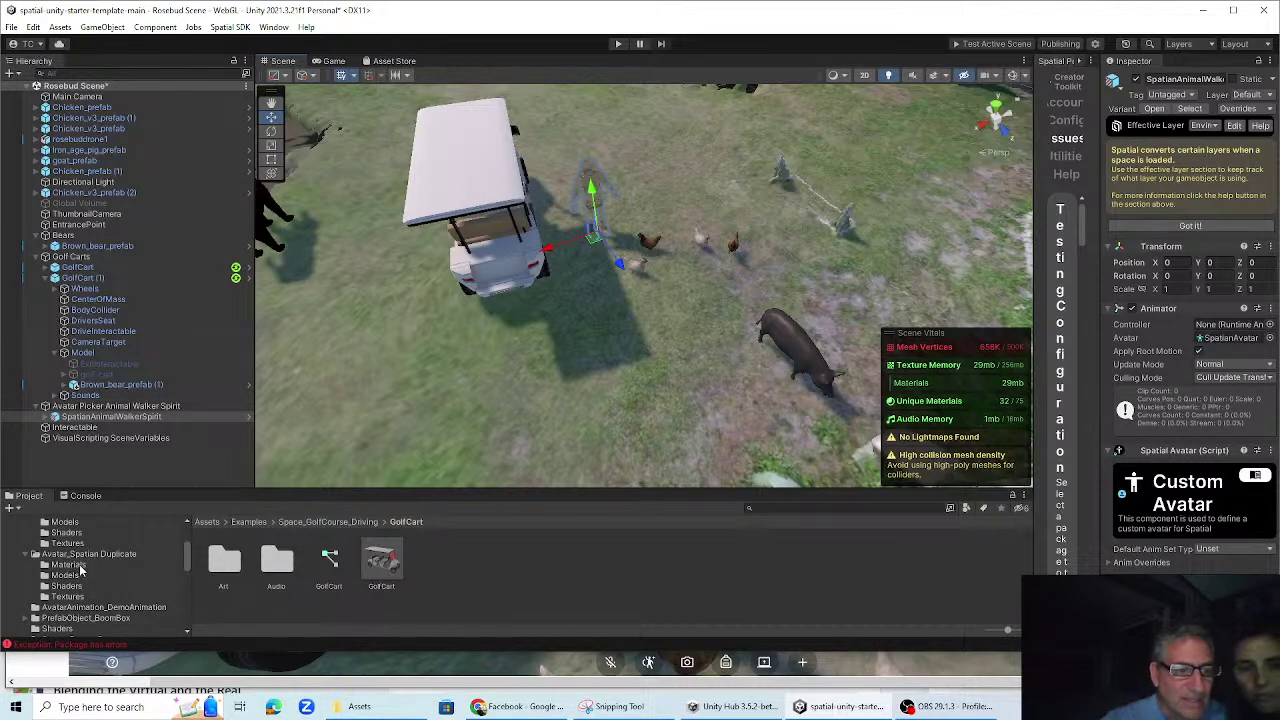
{"action": "scroll", "coordinate": [88, 550], "scroll_direction": "up", "scroll_amount": 3}
{"action": "left_click", "coordinate": [70, 520]}
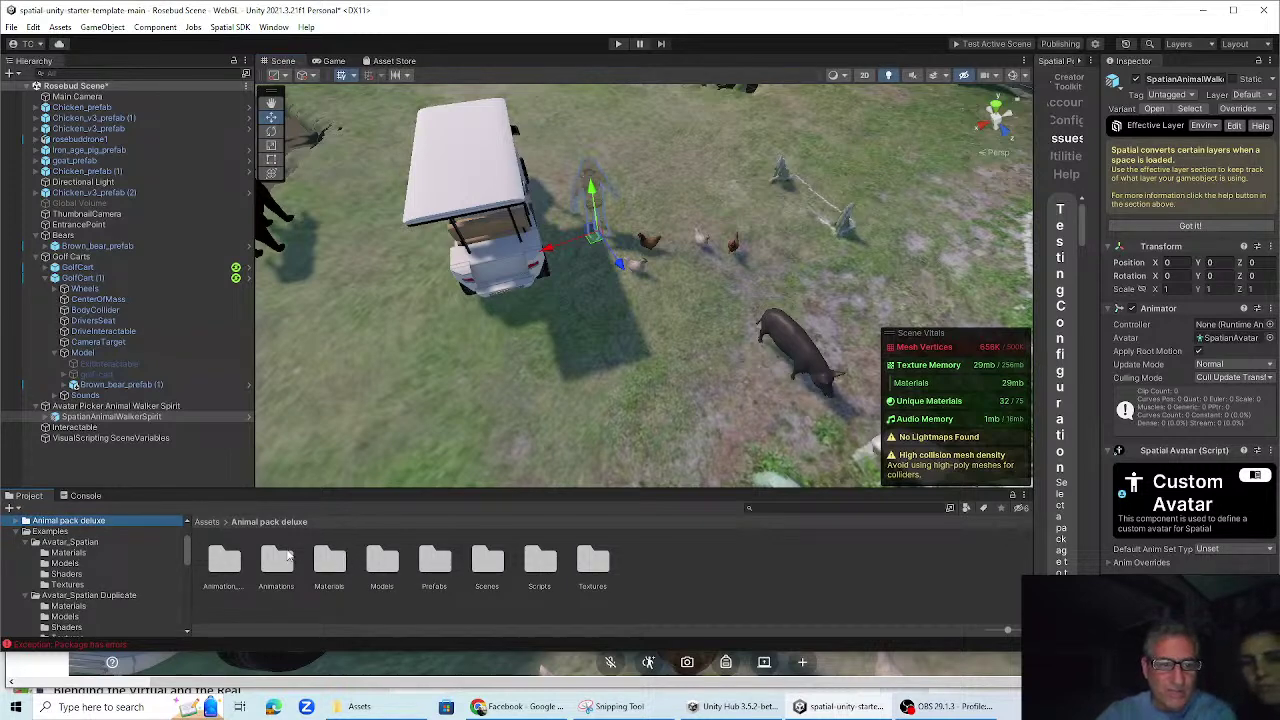
{"action": "left_click", "coordinate": [225, 560]}
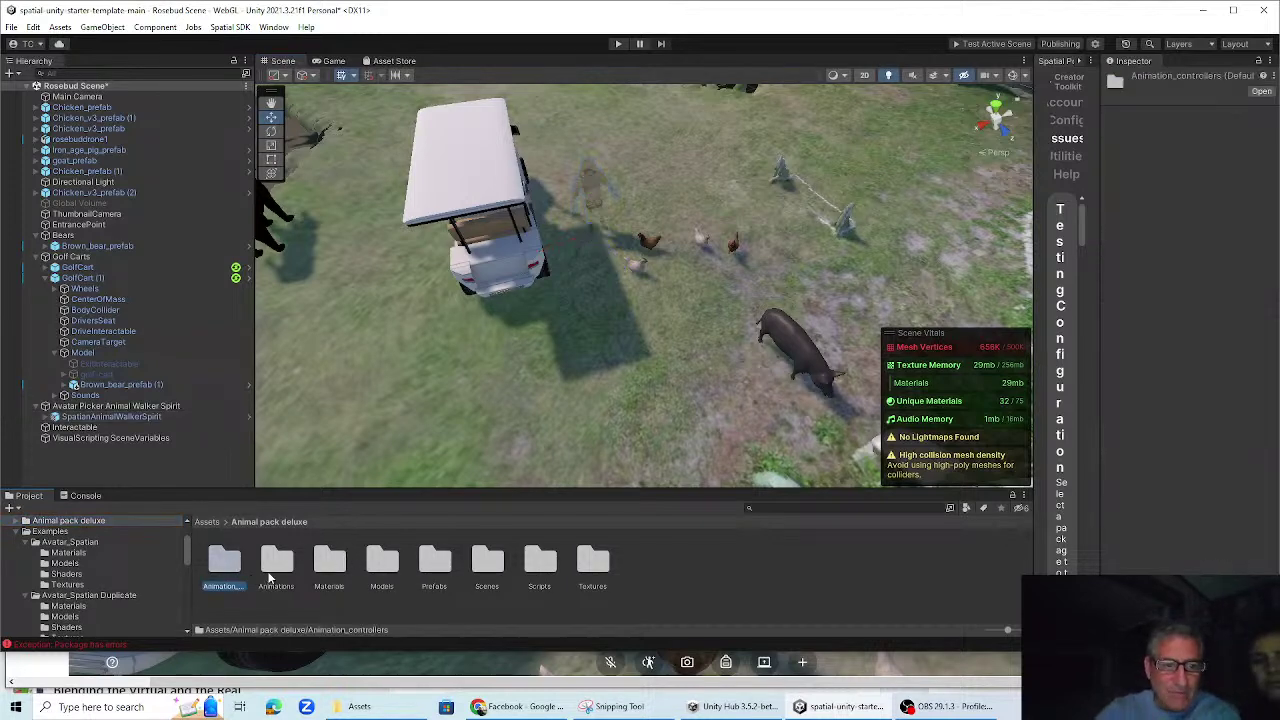
Open the project folder Examples/Avatar_Spatian and locate the Spatian avatar asset
{"action": "left_click", "coordinate": [50, 531]}
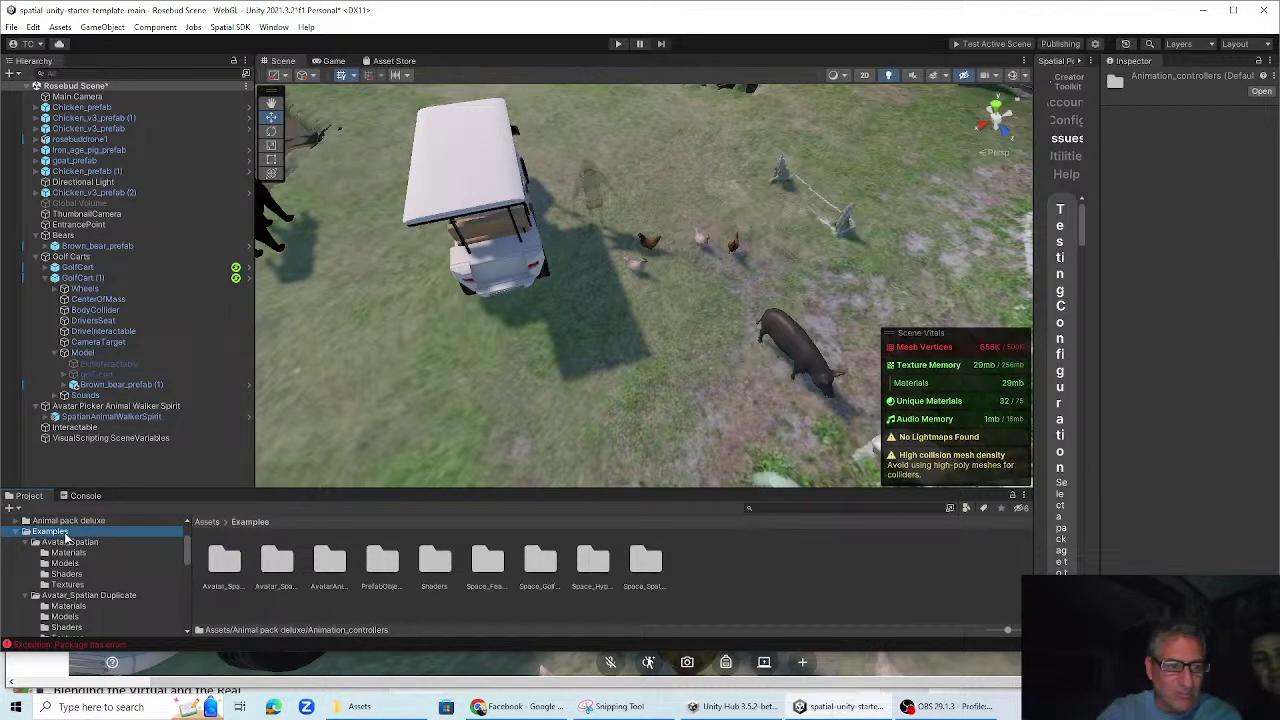
{"action": "left_click", "coordinate": [277, 565]}
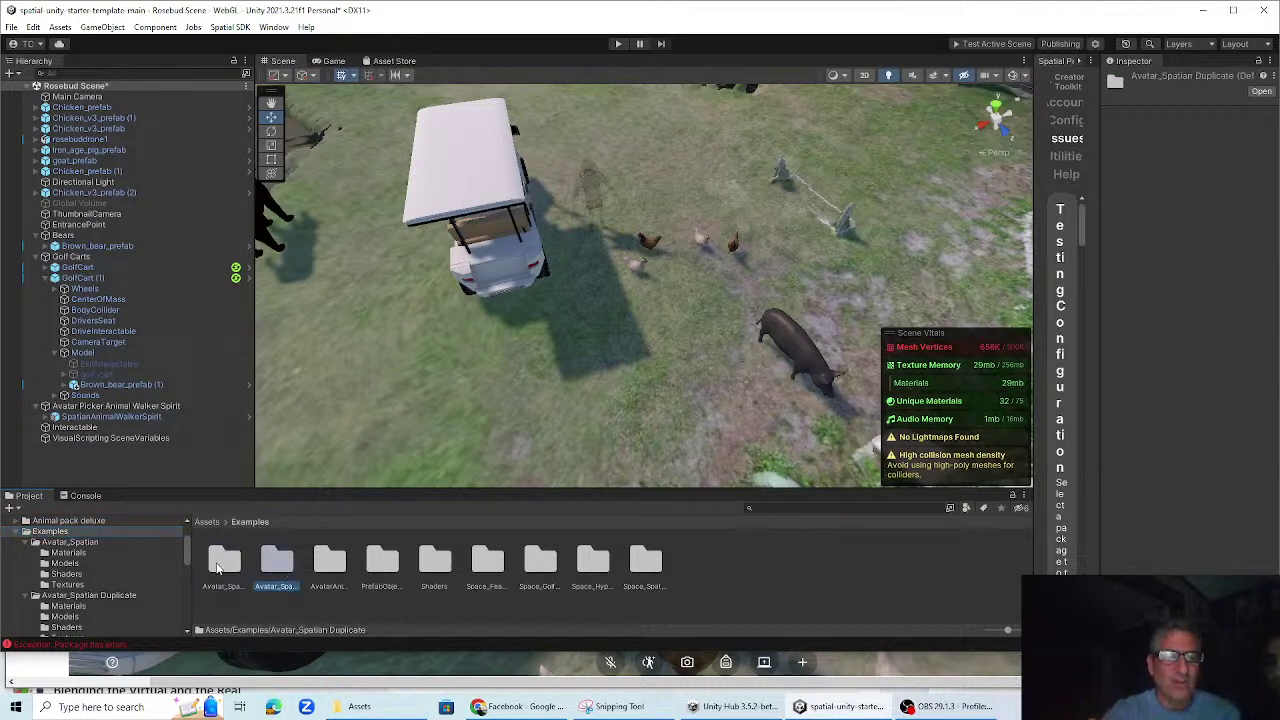
{"action": "left_click", "coordinate": [221, 566]}
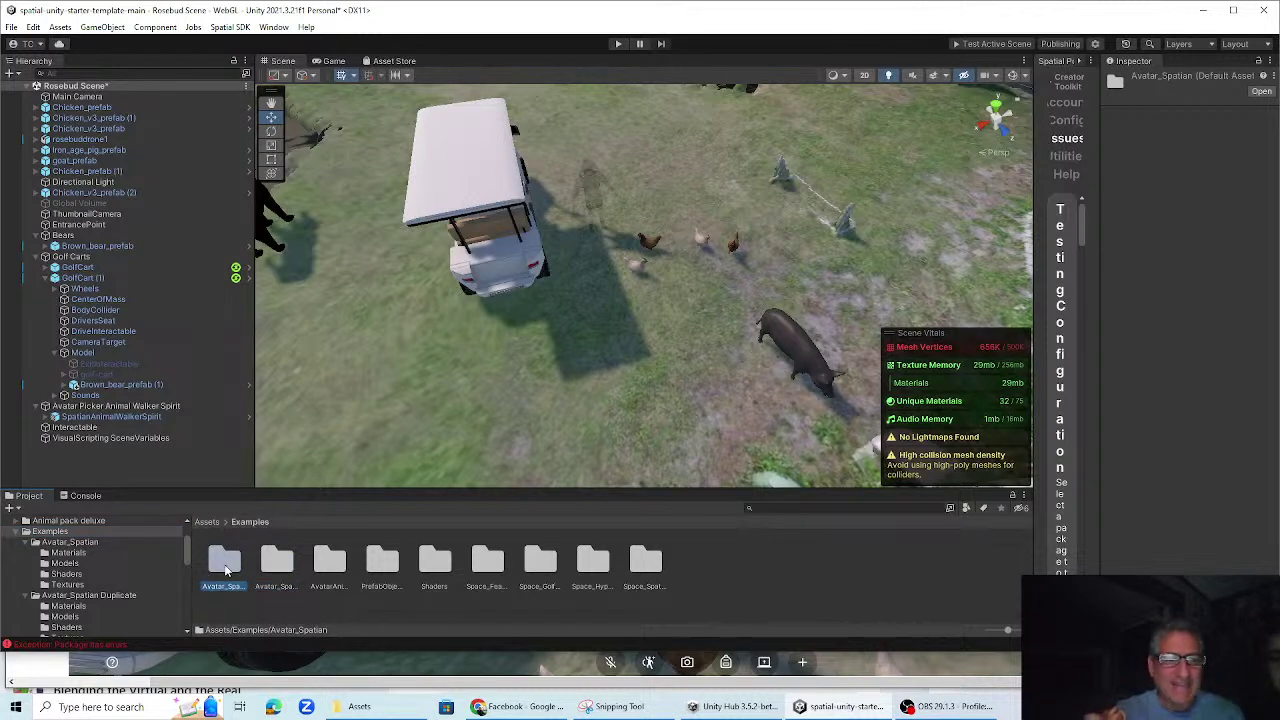
{"action": "double_click", "coordinate": [212, 576]}
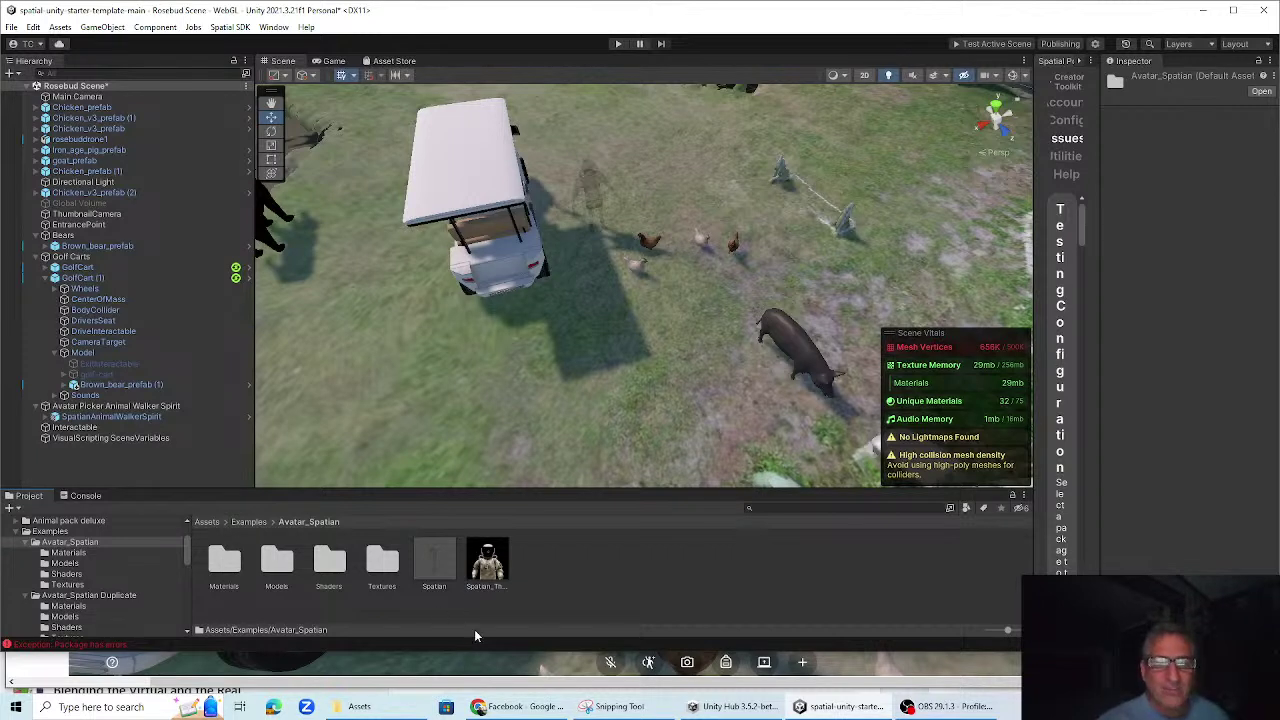
{"action": "scroll", "coordinate": [570, 338], "scroll_direction": "up", "scroll_amount": 1}
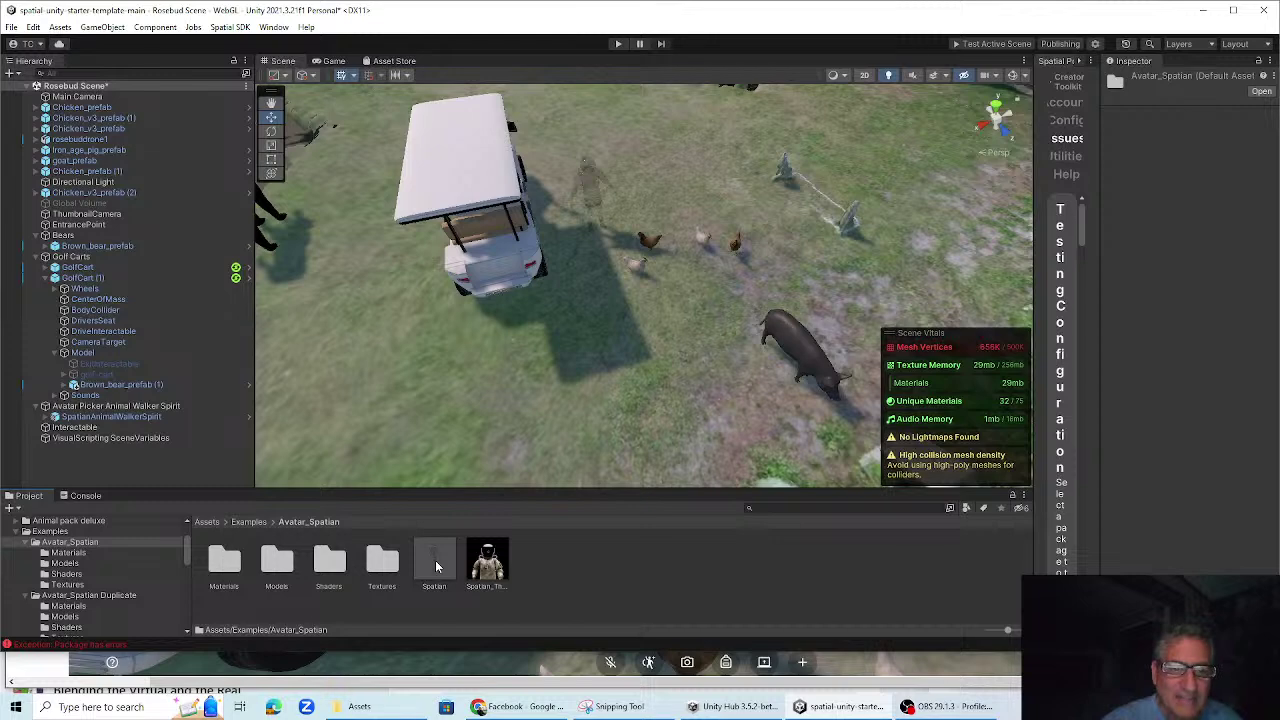
Open the project folder Examples/Avatar_Spatian Duplicate, select its last SpatianAnimal avatar asset, and reselect the avatar standing in the scene
{"action": "left_click", "coordinate": [587, 186]}
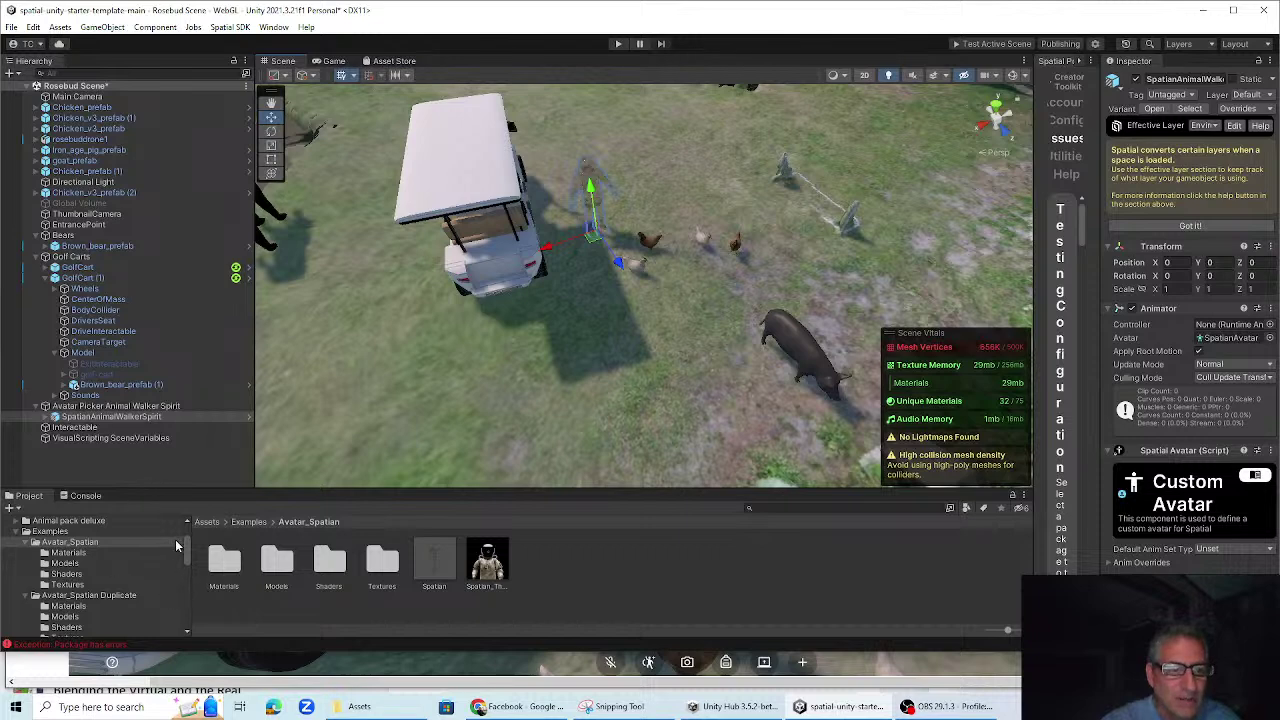
{"action": "left_click", "coordinate": [249, 522]}
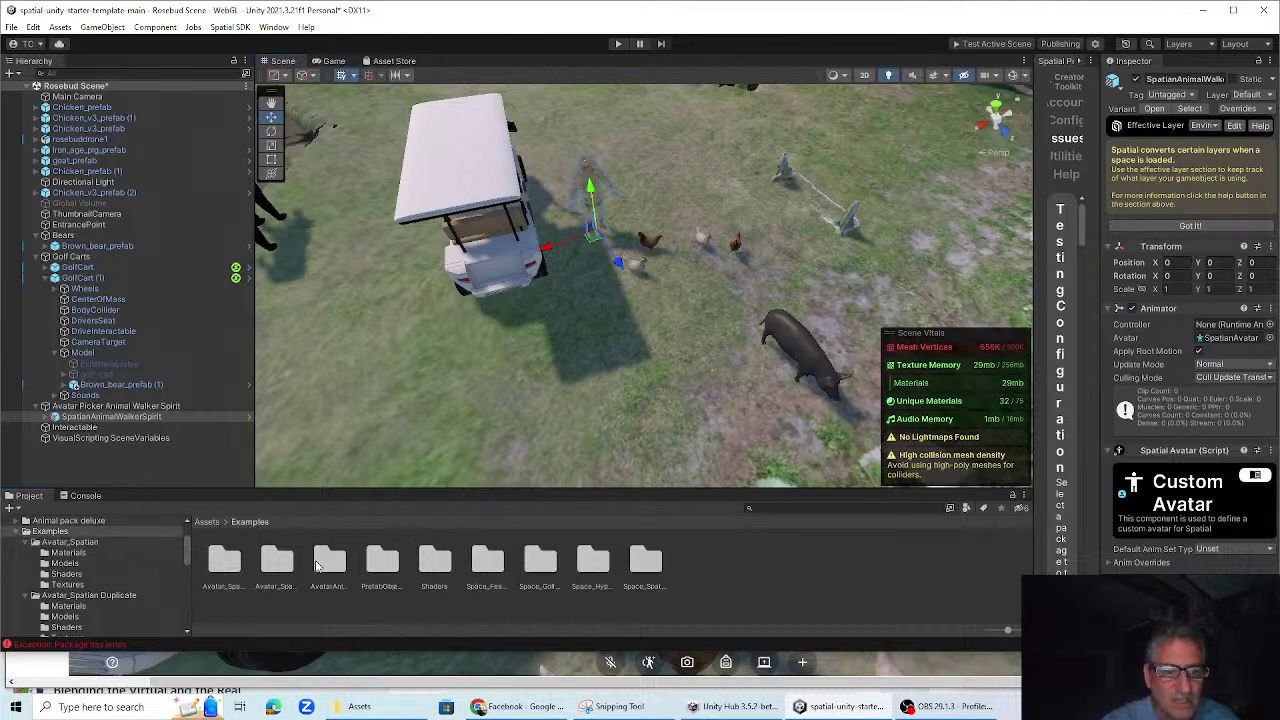
{"action": "left_click", "coordinate": [278, 563]}
{"action": "double_click", "coordinate": [281, 572]}
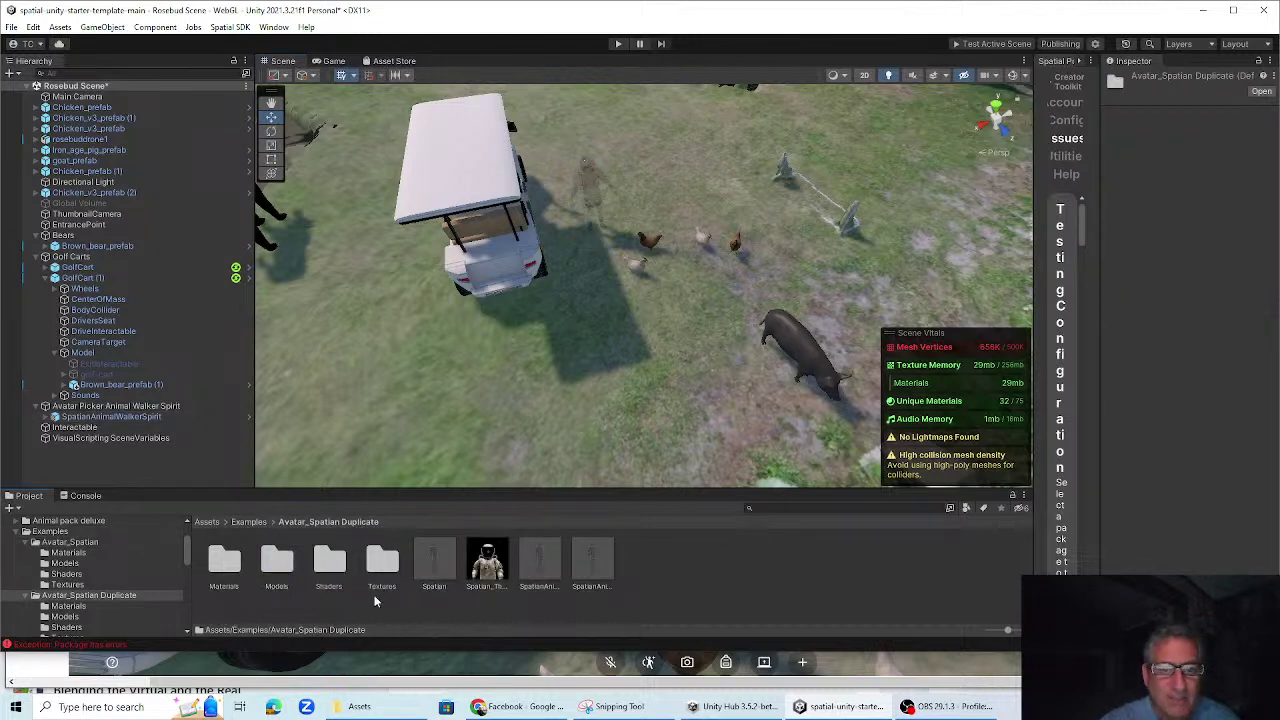
{"action": "left_click", "coordinate": [596, 578]}
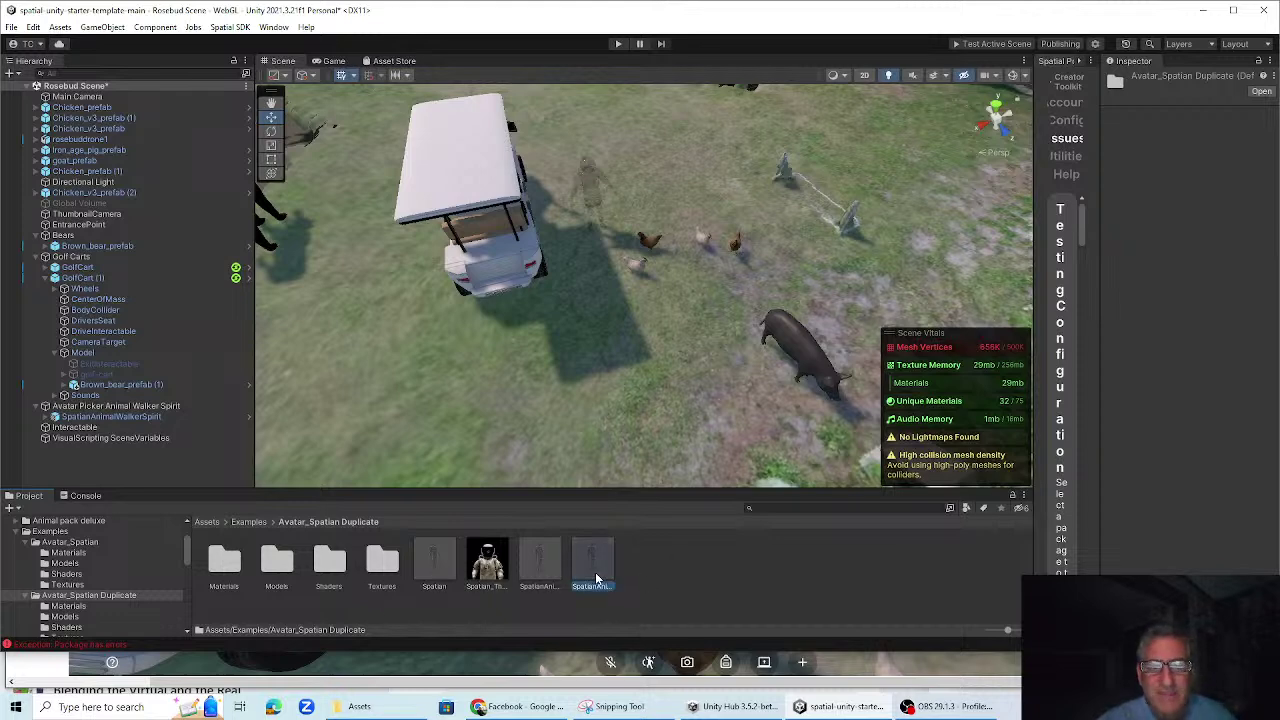
{"action": "left_click", "coordinate": [587, 191]}
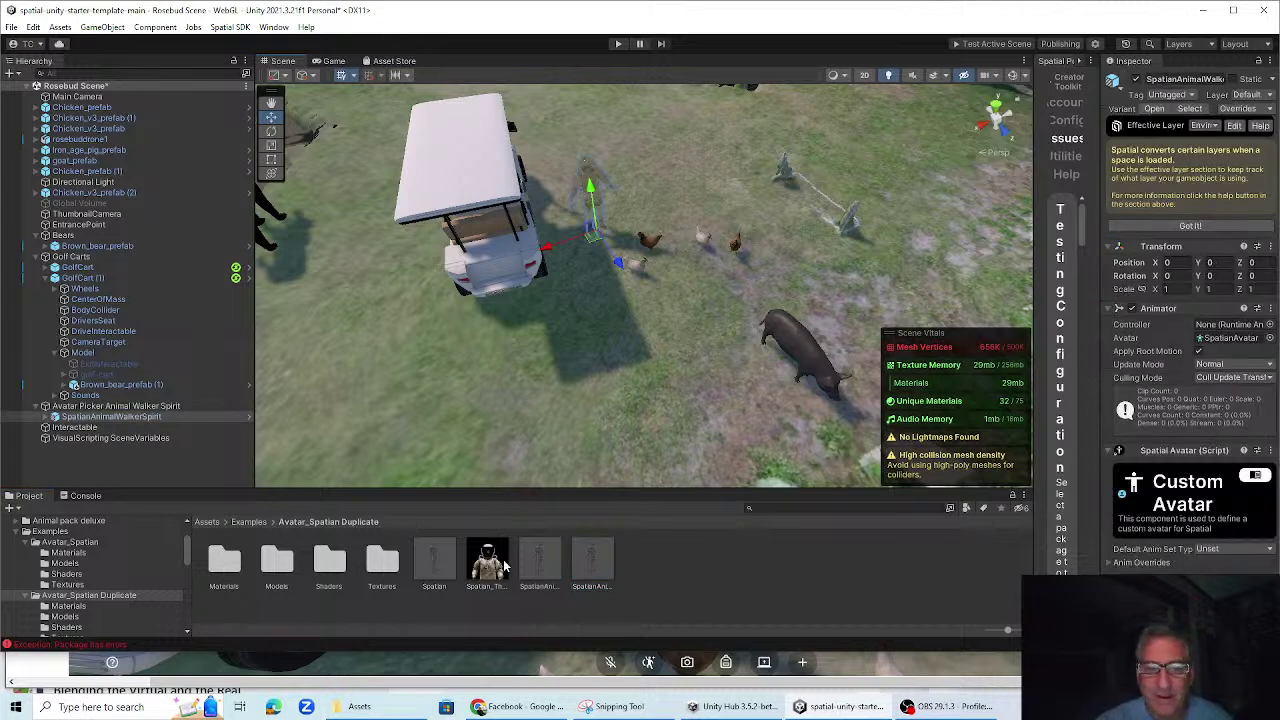
Open the Textures folder of Avatar_Spatian Duplicate and inspect the backpack textures and Body_Mask
{"action": "left_click", "coordinate": [385, 566]}
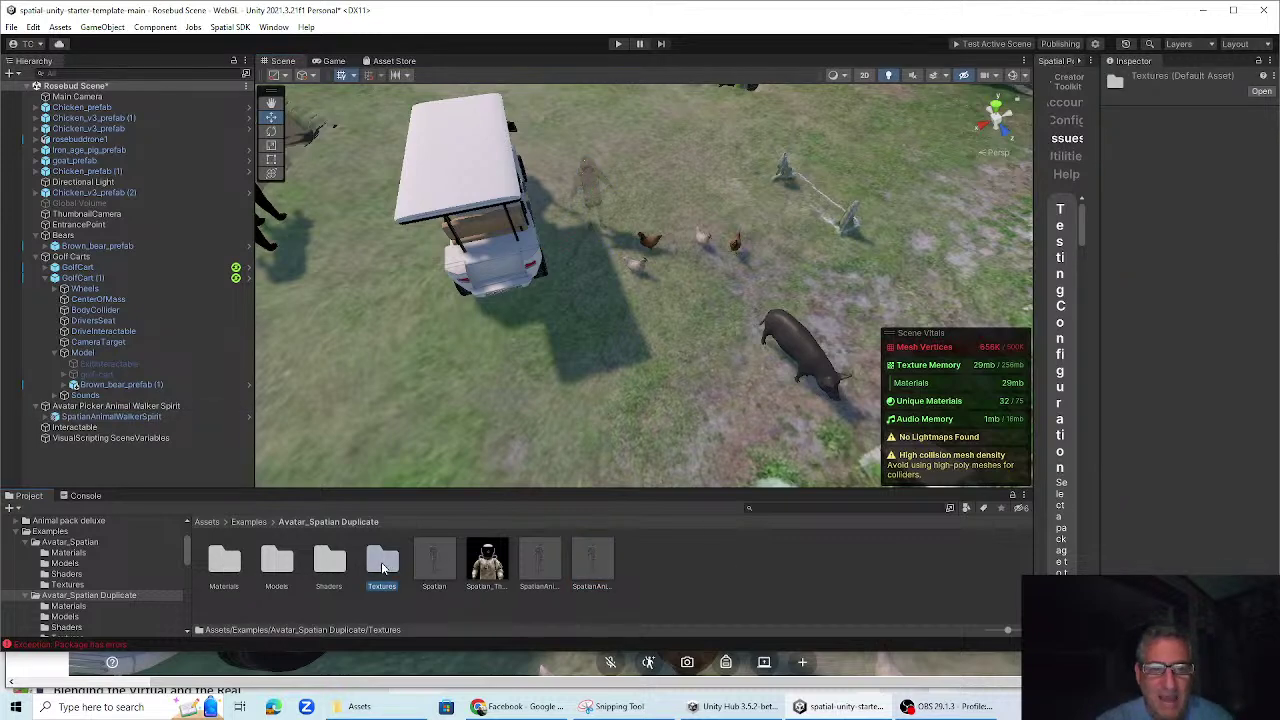
{"action": "double_click", "coordinate": [382, 565]}
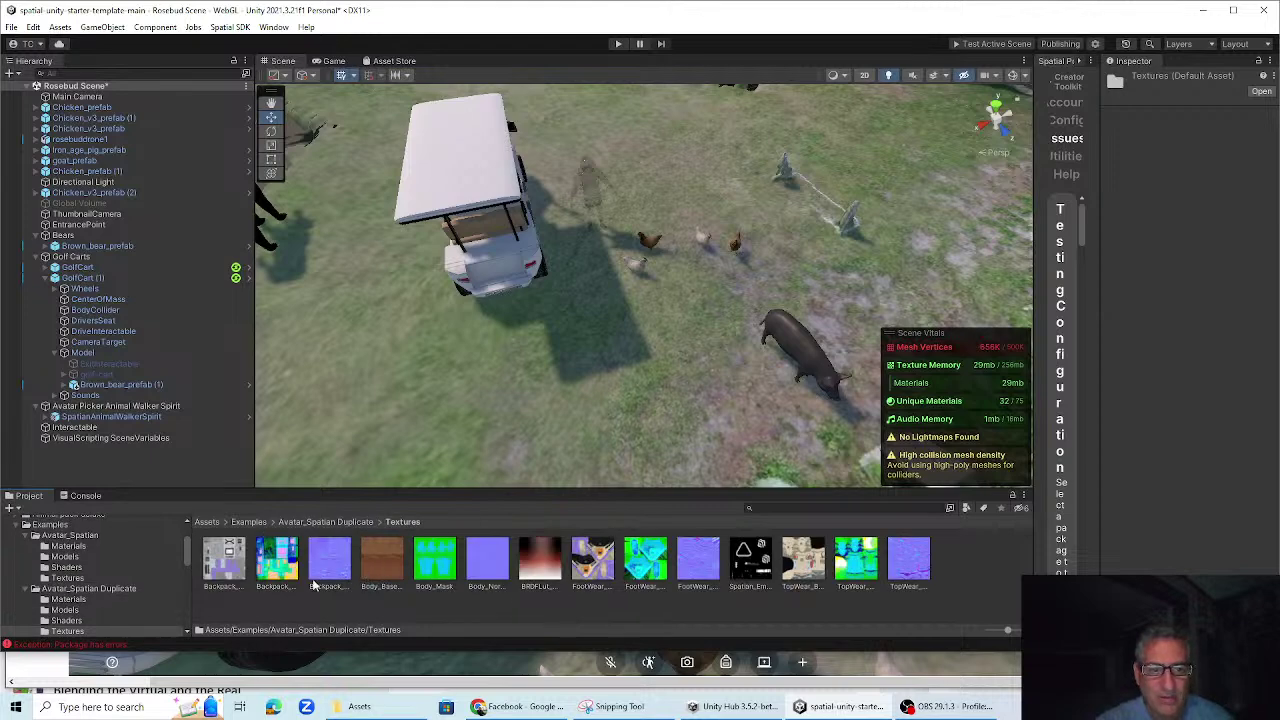
{"action": "left_click", "coordinate": [229, 566]}
{"action": "left_click", "coordinate": [279, 564]}
{"action": "left_click", "coordinate": [325, 562]}
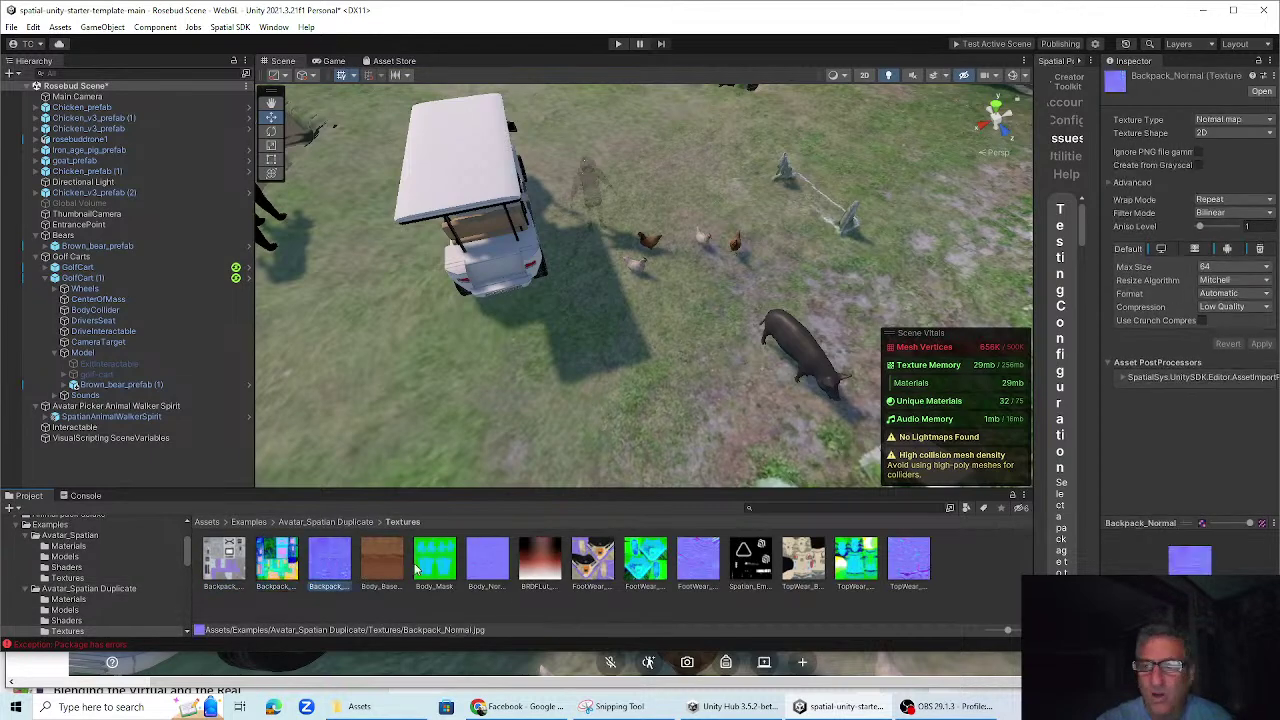
{"action": "left_click", "coordinate": [434, 562]}
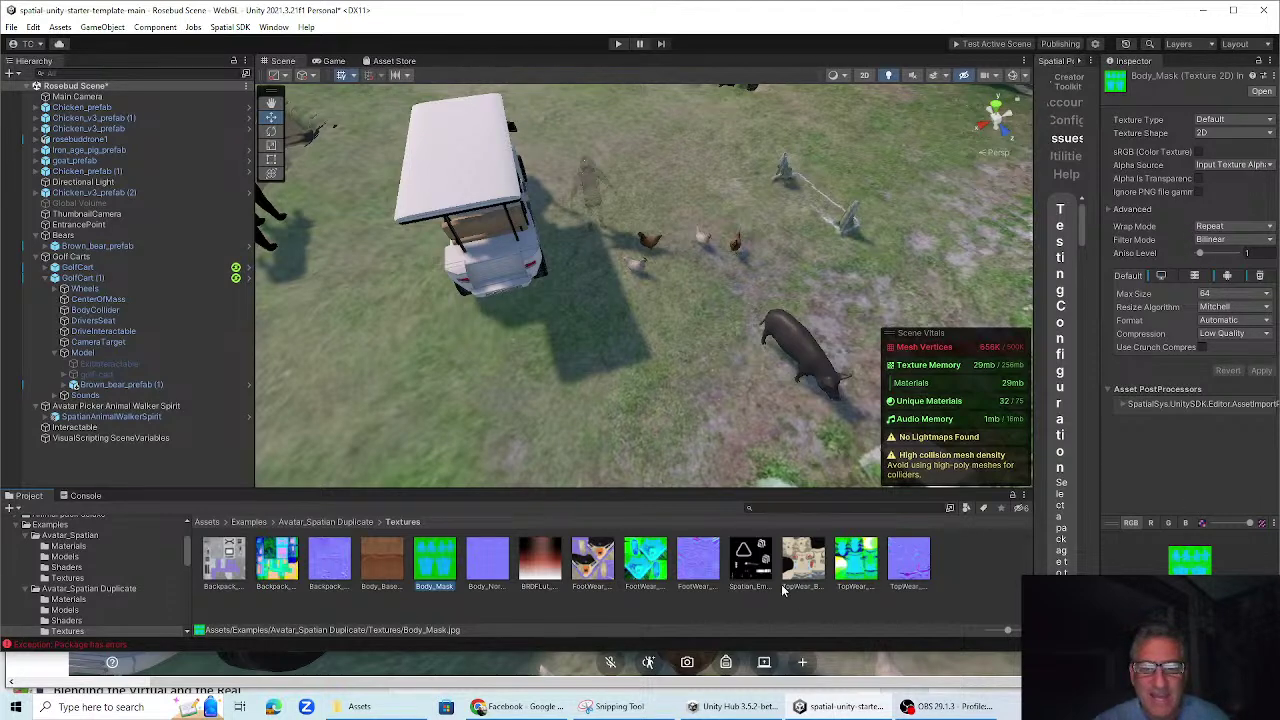
Change the shader of the Spatian_Topwear material in Avatar_Spatian Duplicate/Materials to ArnoldStandardSurfaceTransparent
{"action": "left_click", "coordinate": [301, 528]}
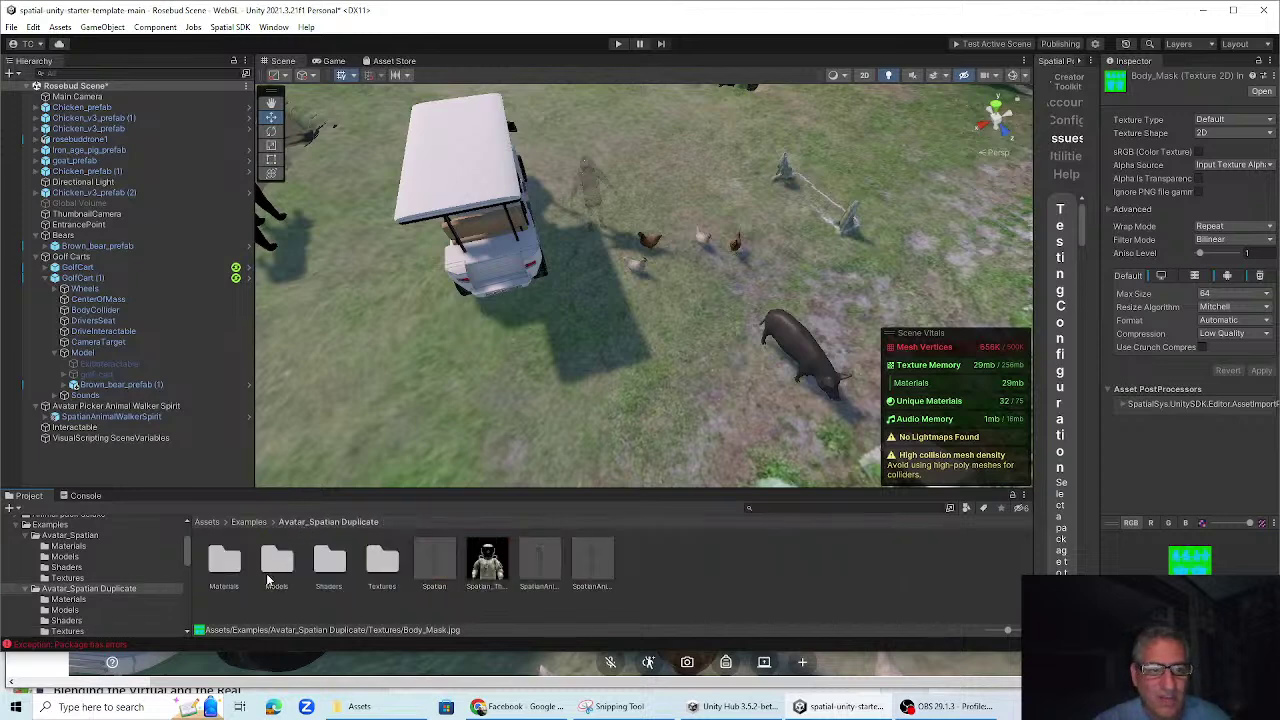
{"action": "double_click", "coordinate": [216, 566]}
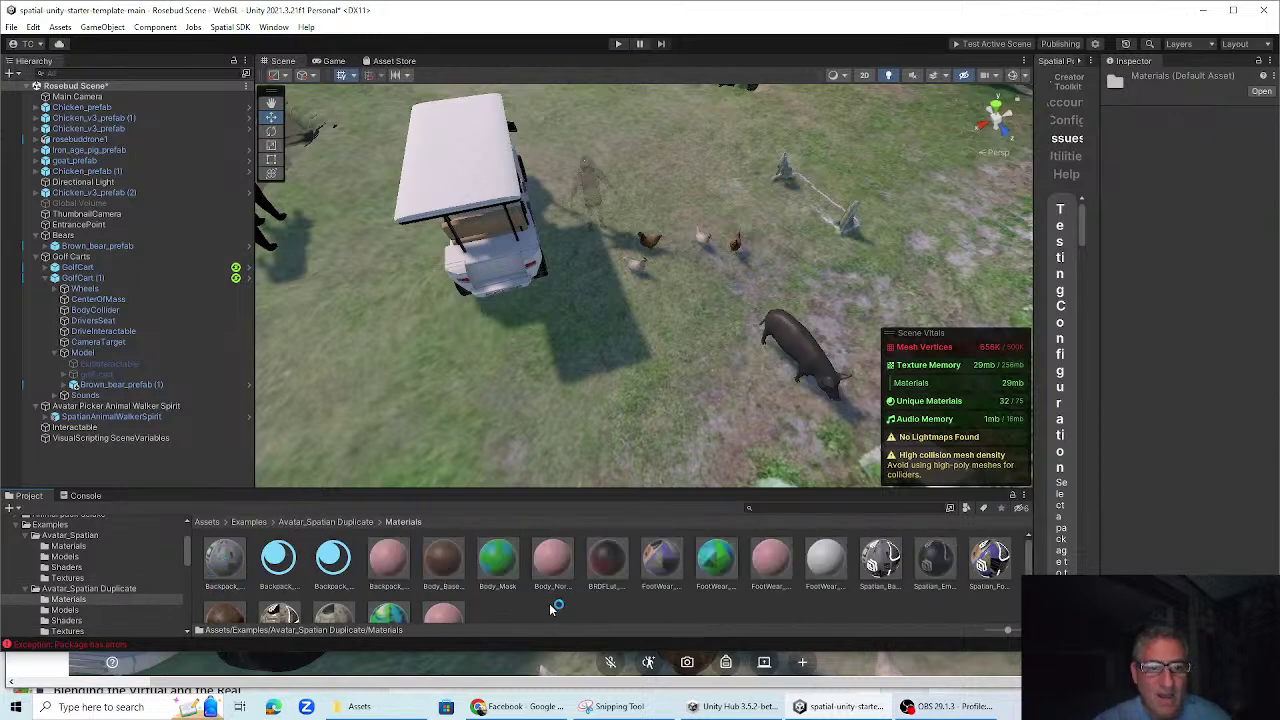
{"action": "scroll", "coordinate": [628, 590], "scroll_direction": "down", "scroll_amount": 2}
{"action": "scroll", "coordinate": [760, 595], "scroll_direction": "up", "scroll_amount": 2}
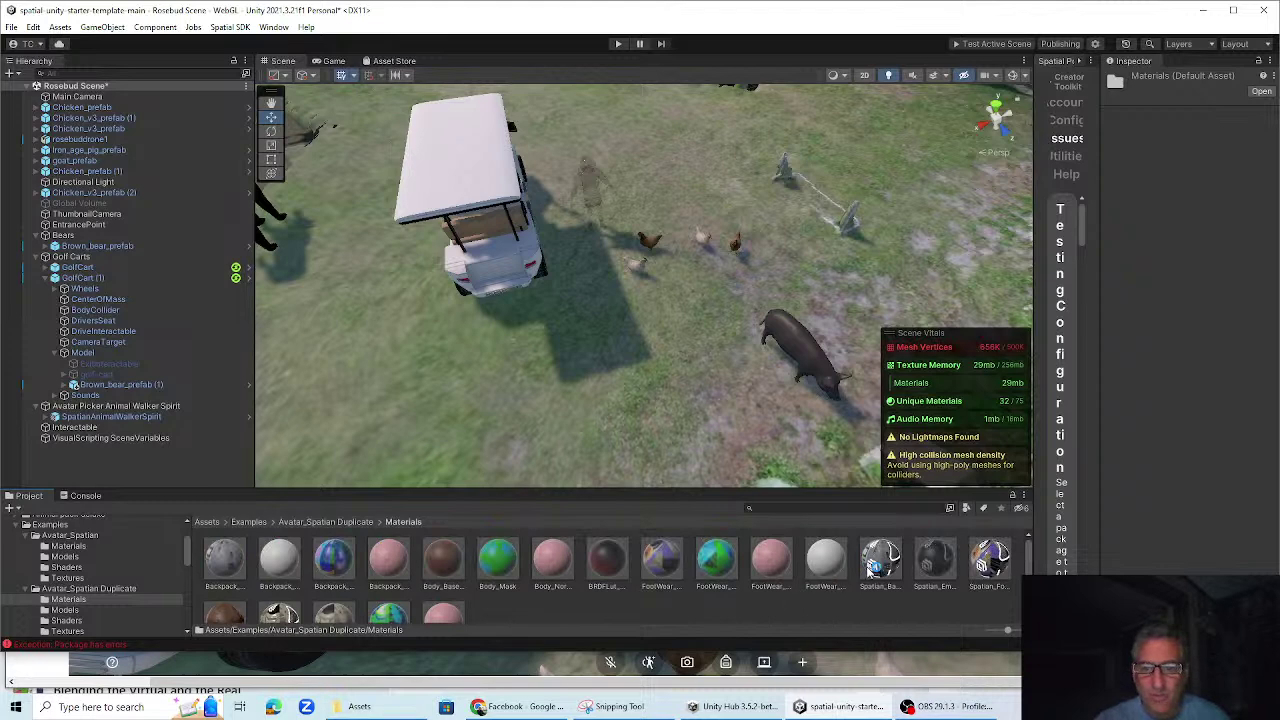
{"action": "scroll", "coordinate": [245, 612], "scroll_direction": "down", "scroll_amount": 2}
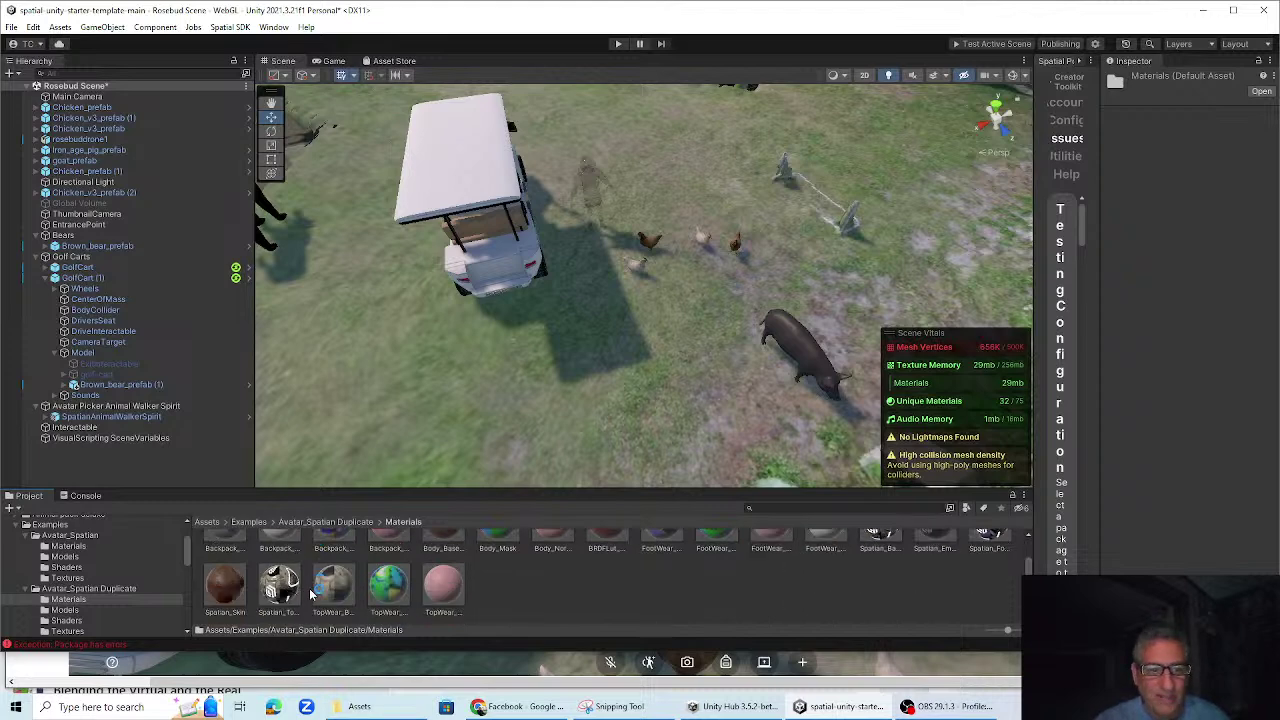
{"action": "left_click", "coordinate": [280, 592]}
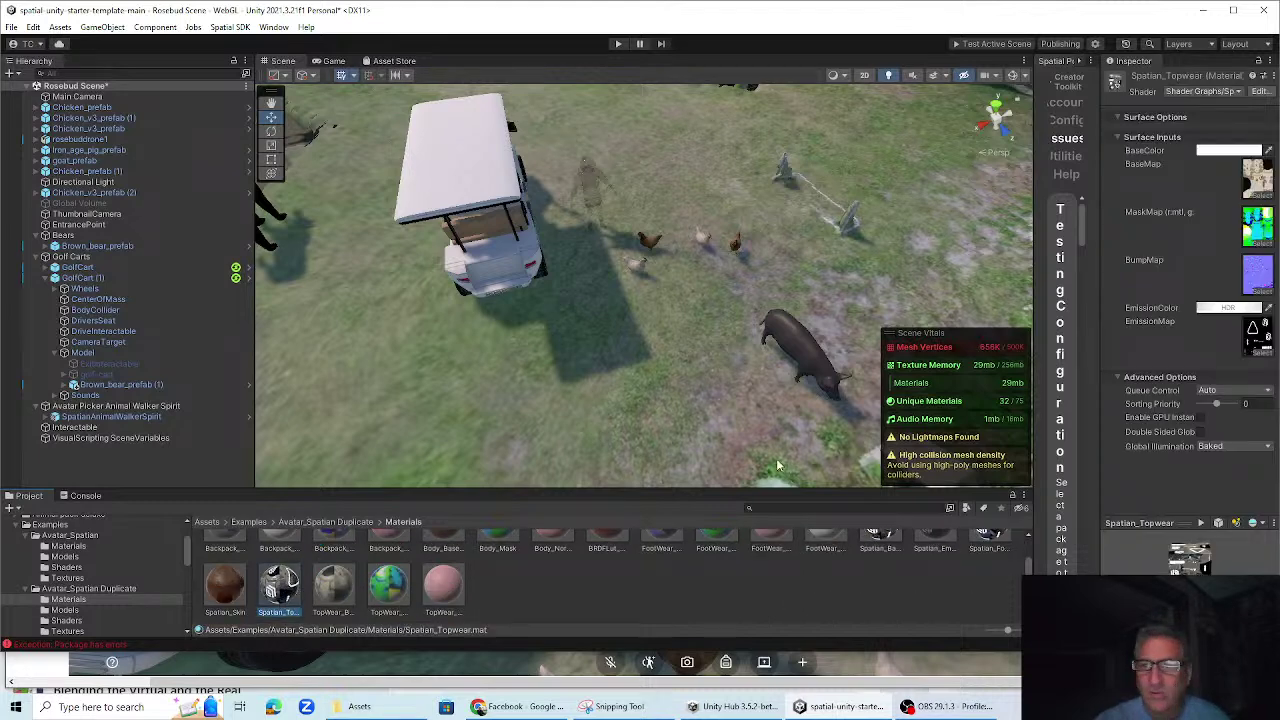
{"action": "left_click", "coordinate": [1218, 92]}
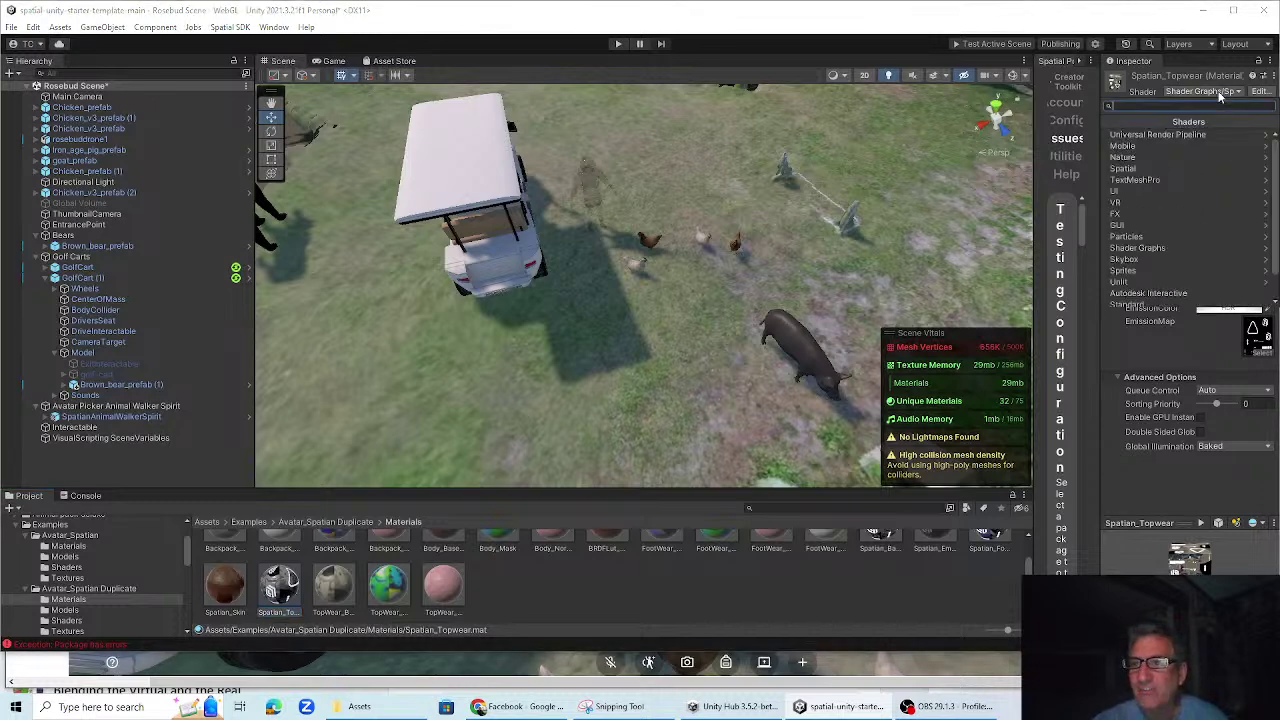
{"action": "type", "text": "trans"}
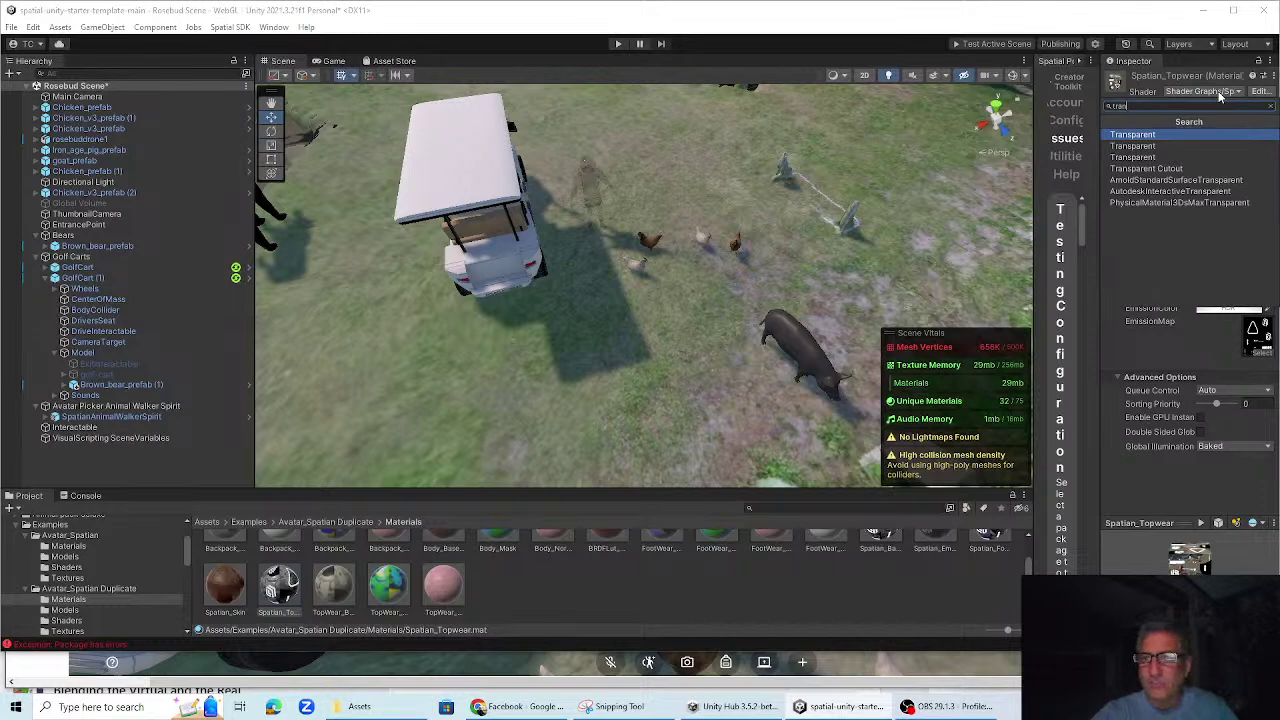
{"action": "left_click", "coordinate": [1198, 182]}
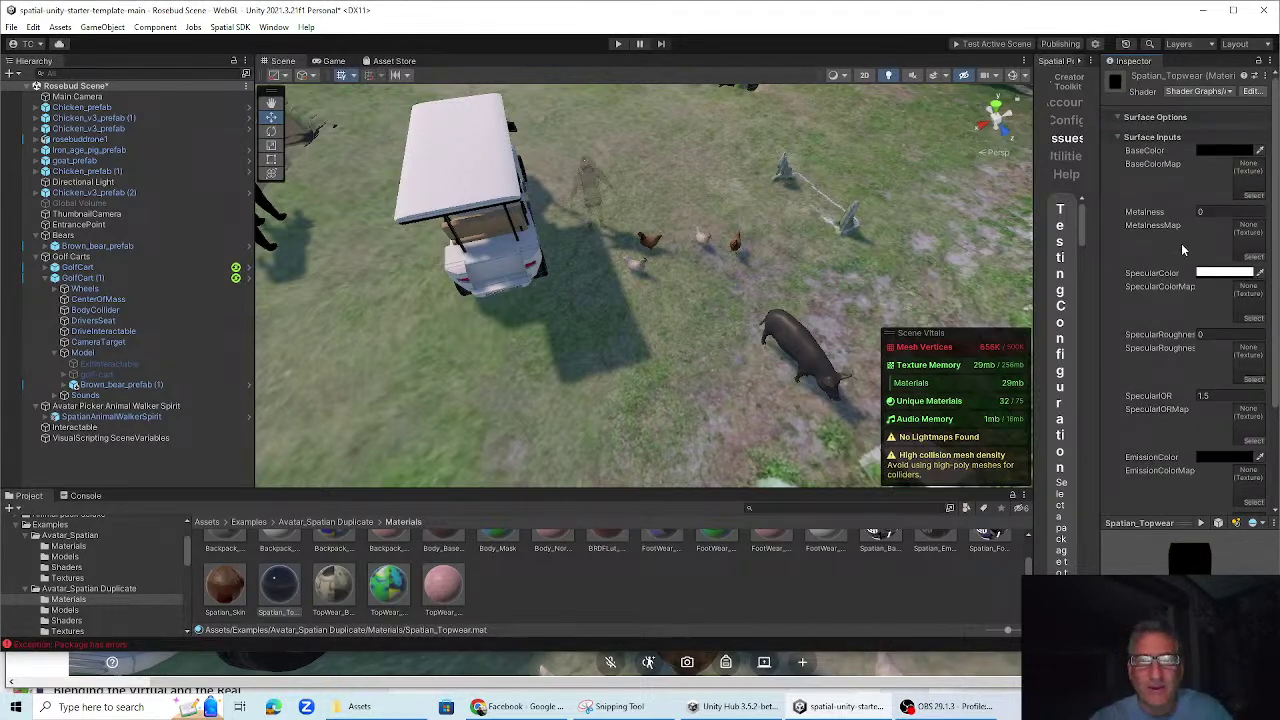
Try an opacity of 0.7 on the duplicate's Spatian_Topwear material and restore it to 1
{"action": "scroll", "coordinate": [1182, 250], "scroll_direction": "down", "scroll_amount": 3}
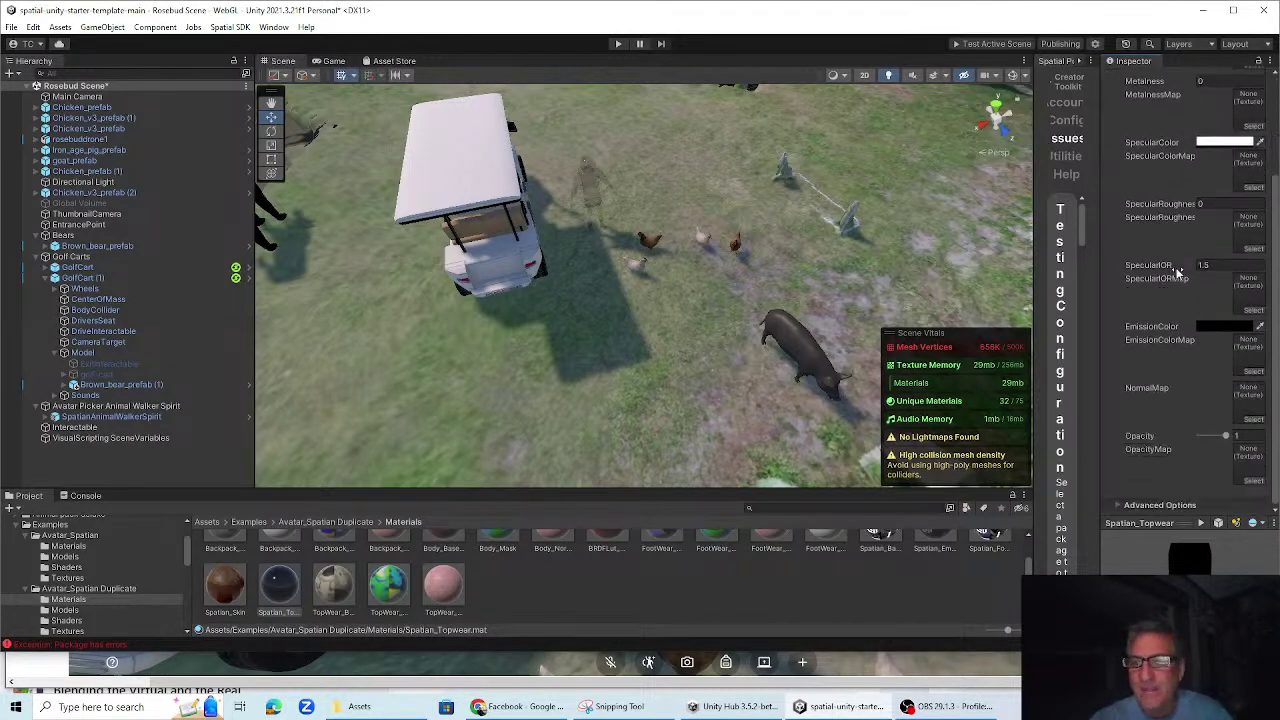
{"action": "left_click", "coordinate": [1225, 437]}
{"action": "mouse_move", "coordinate": [1225, 437]}
{"action": "left_mouse_down"}
{"action": "mouse_move", "coordinate": [1207, 439]}
{"action": "mouse_move", "coordinate": [1219, 441]}
{"action": "left_mouse_up"}
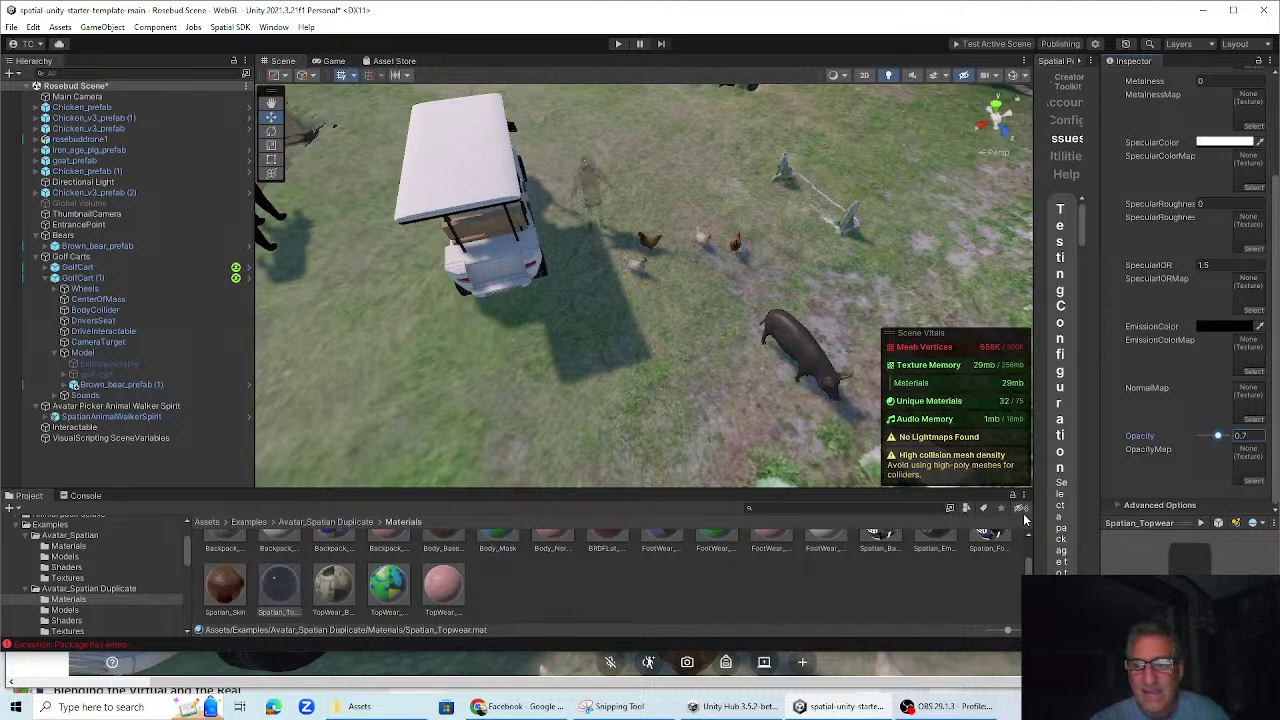
{"action": "left_click_drag", "start_coordinate": [1219, 441], "coordinate": [1262, 441]}
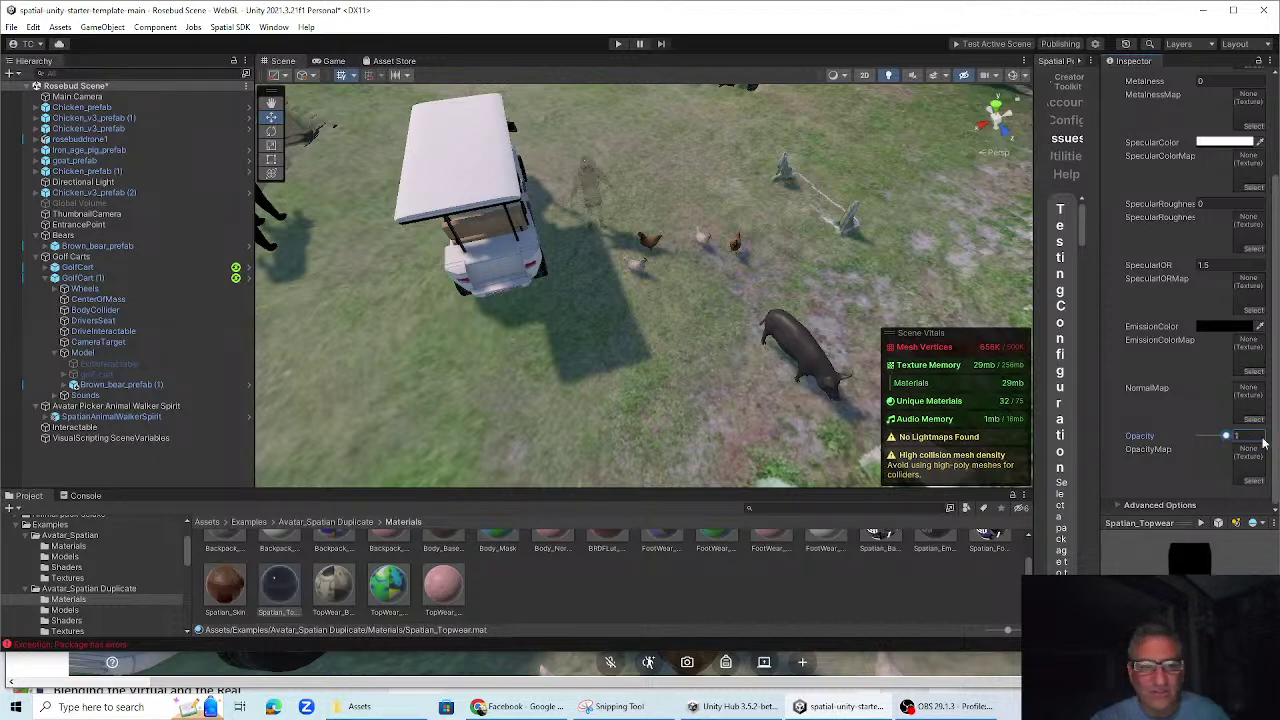
Look through the Materials, Shaders and Models folders of Avatar_Spatian Duplicate
{"action": "scroll", "coordinate": [480, 606], "scroll_direction": "up", "scroll_amount": 1}
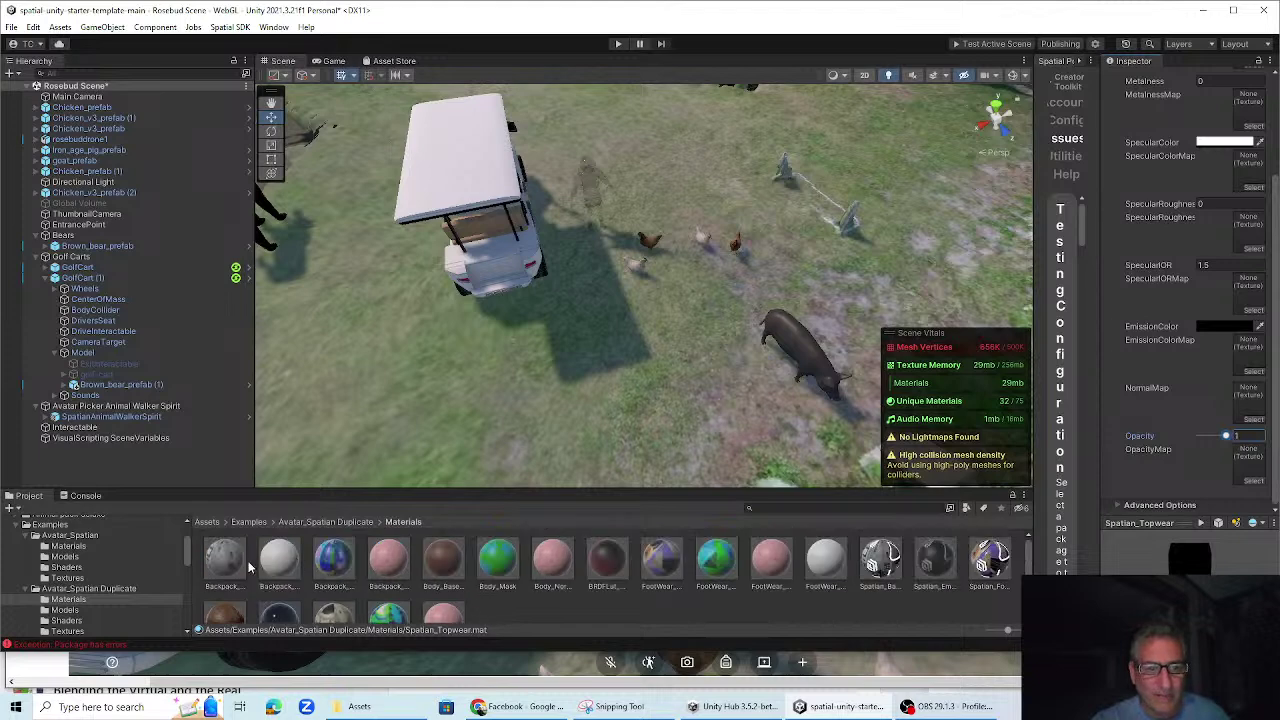
{"action": "scroll", "coordinate": [684, 588], "scroll_direction": "down", "scroll_amount": 1}
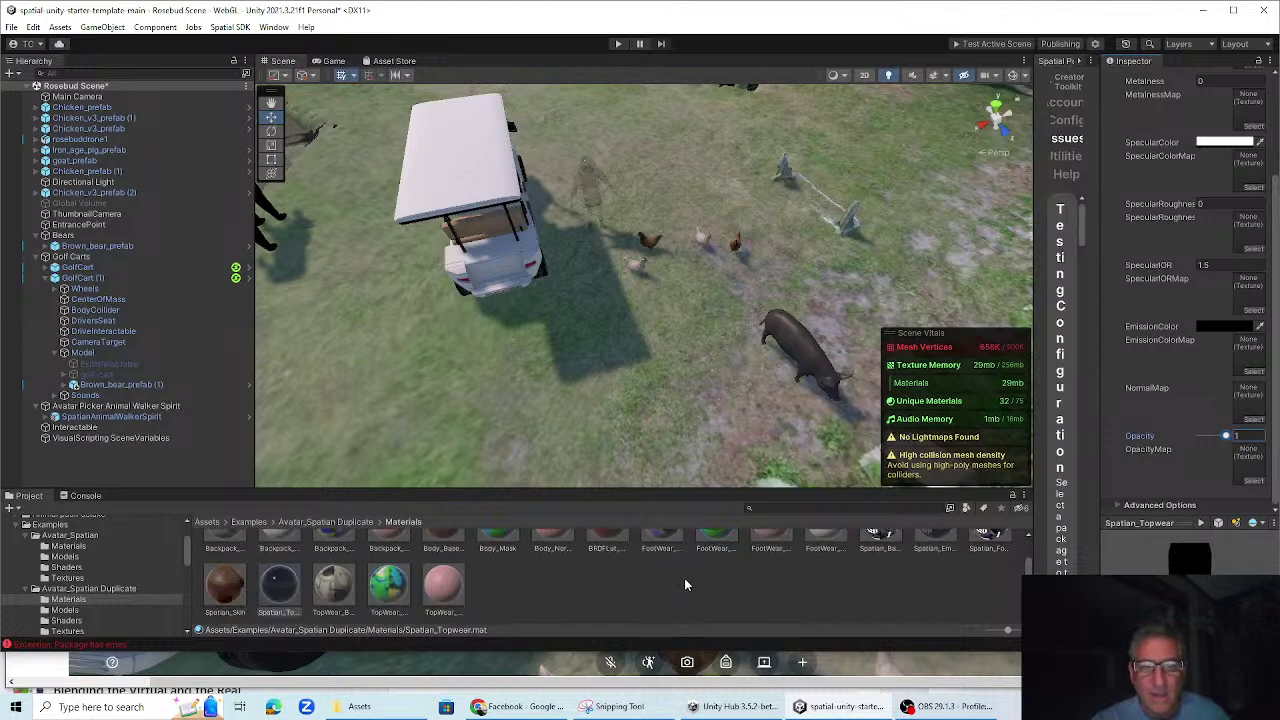
{"action": "left_click", "coordinate": [330, 522]}
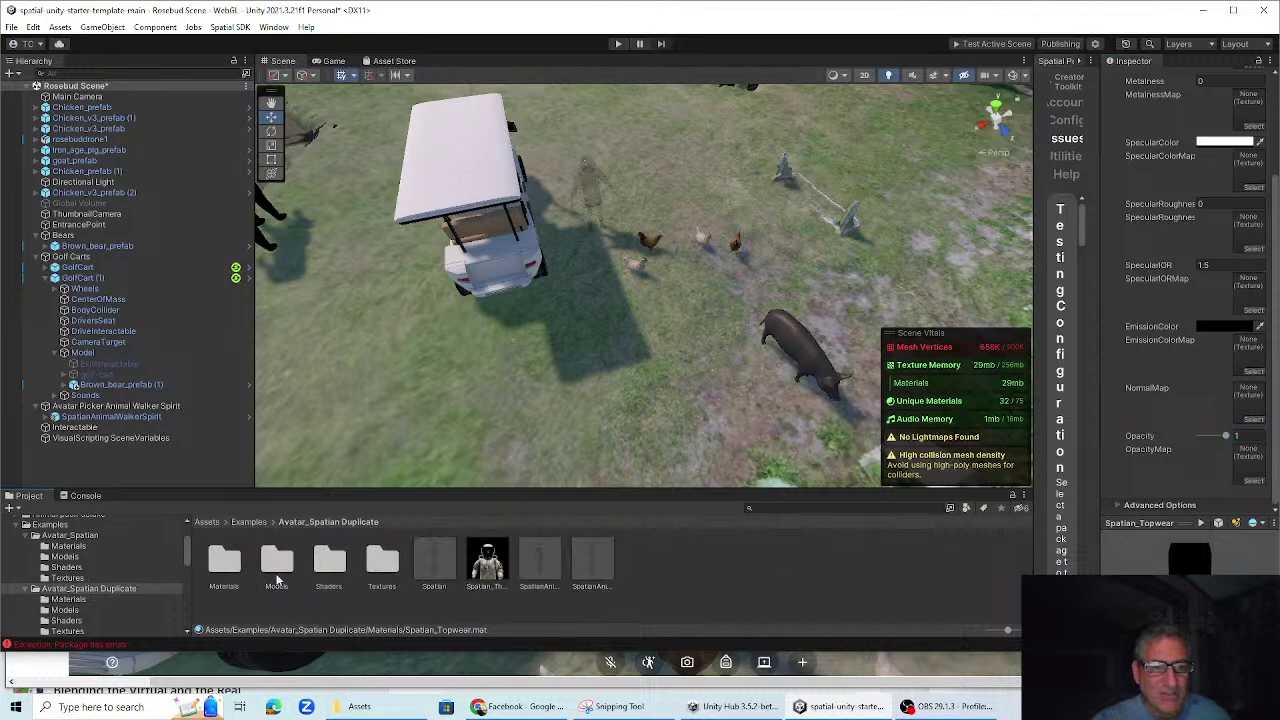
{"action": "double_click", "coordinate": [338, 564]}
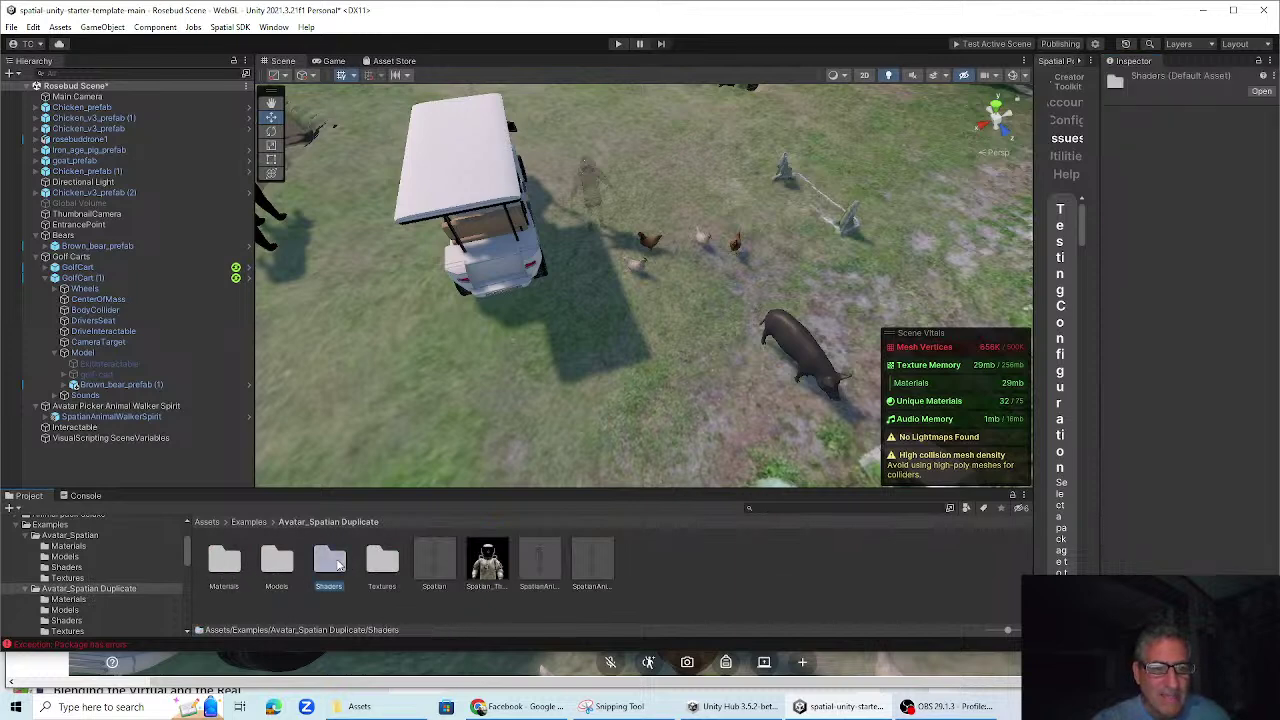
{"action": "left_click", "coordinate": [62, 610]}
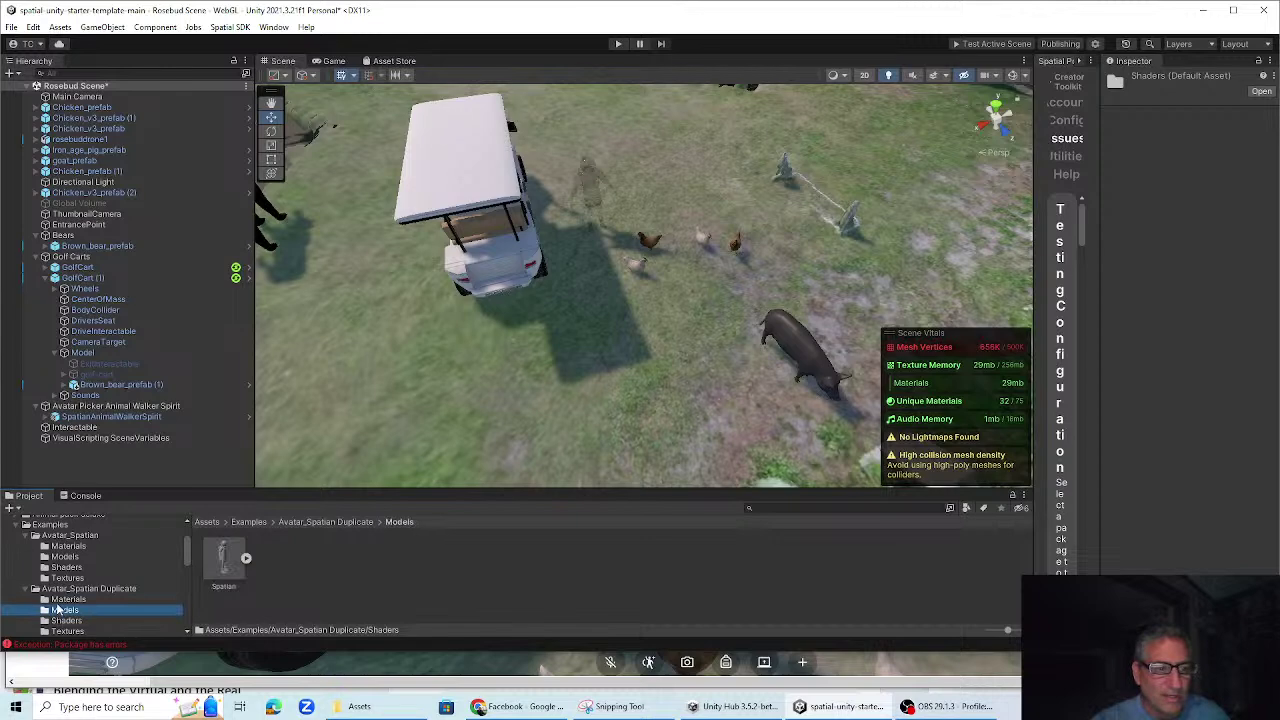
Set the opacity of the Spatian_Footwear material in Avatar_Spatian/Materials to 1
{"action": "left_click", "coordinate": [66, 548]}
{"action": "left_click", "coordinate": [276, 560]}
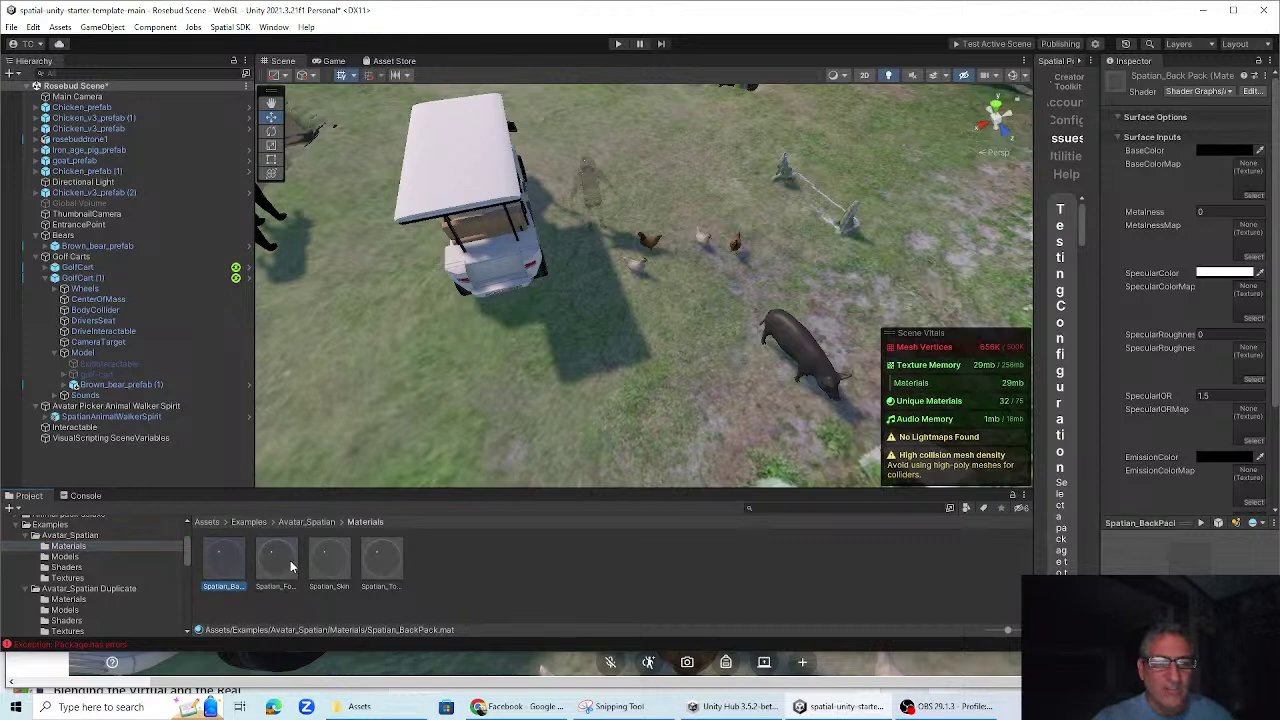
{"action": "scroll", "coordinate": [1163, 434], "scroll_direction": "down", "scroll_amount": 3}
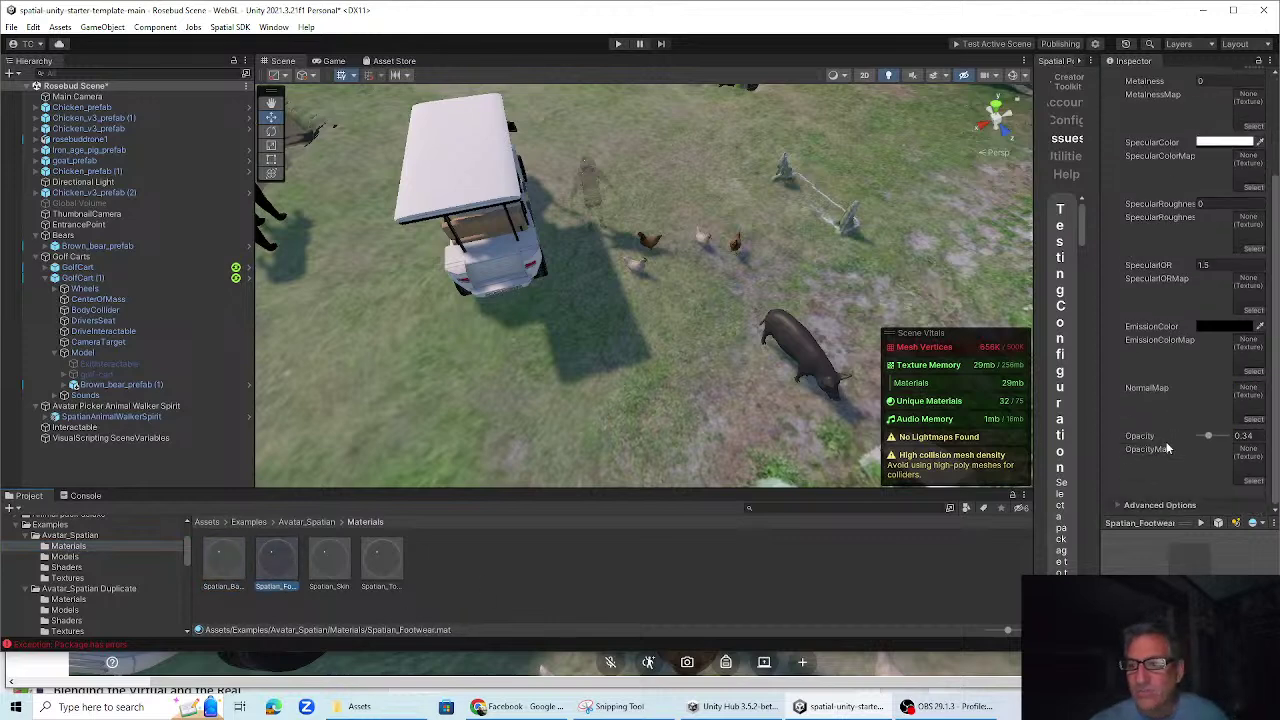
{"action": "left_click_drag", "start_coordinate": [1210, 436], "coordinate": [1268, 432]}
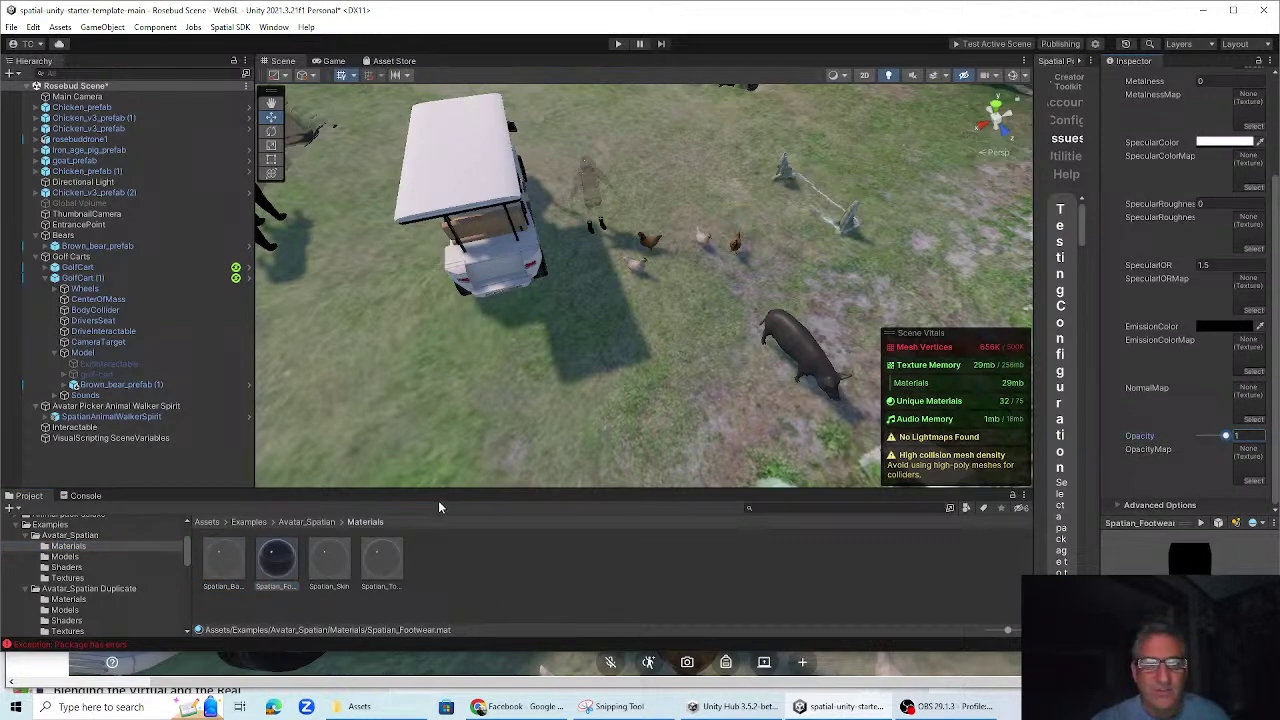
Set the opacity of the Spatian_Skin, Spatian_Topwear and Spatian_BackPack materials in Avatar_Spatian to 1
{"action": "left_click", "coordinate": [330, 562]}
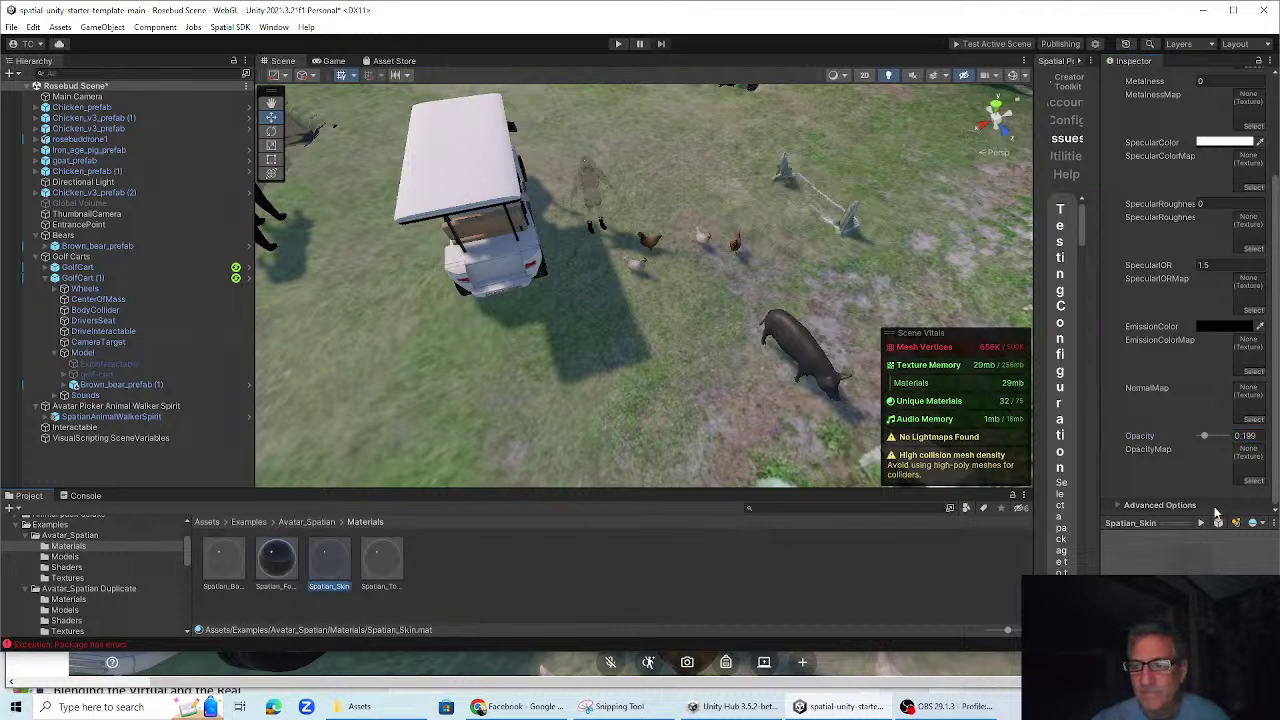
{"action": "left_click_drag", "start_coordinate": [1205, 437], "coordinate": [1266, 436]}
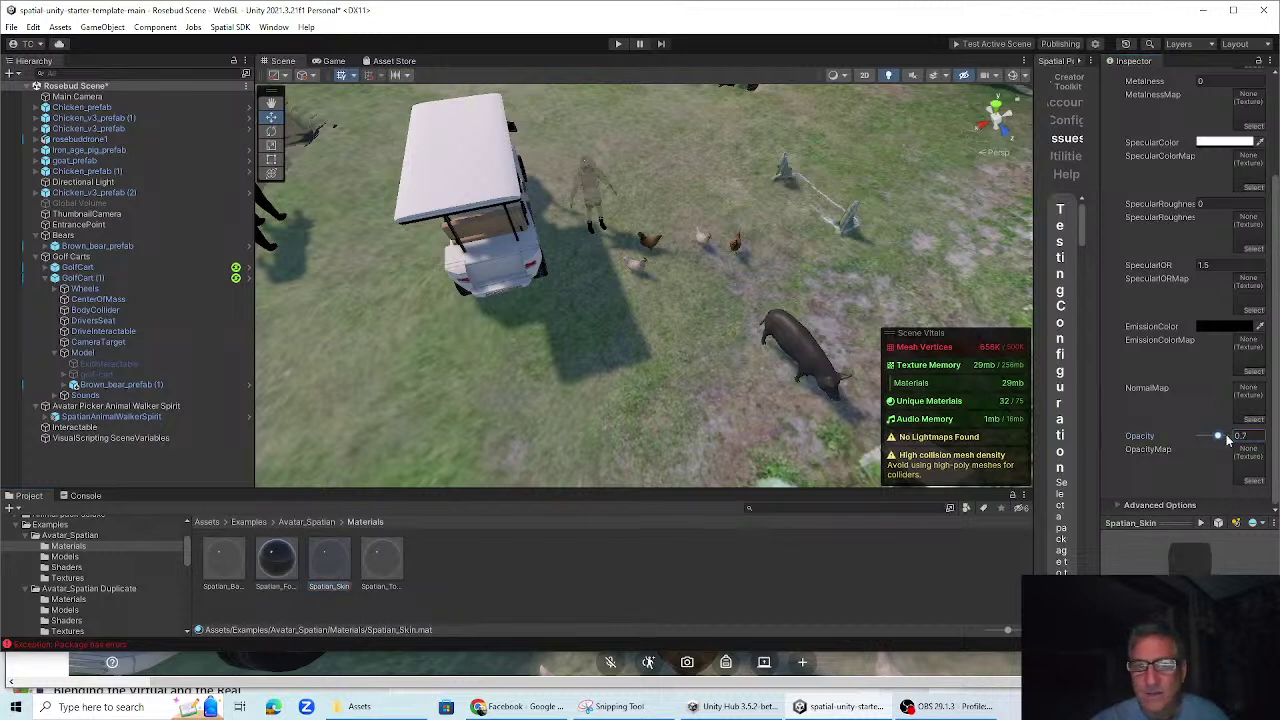
{"action": "left_click", "coordinate": [375, 565]}
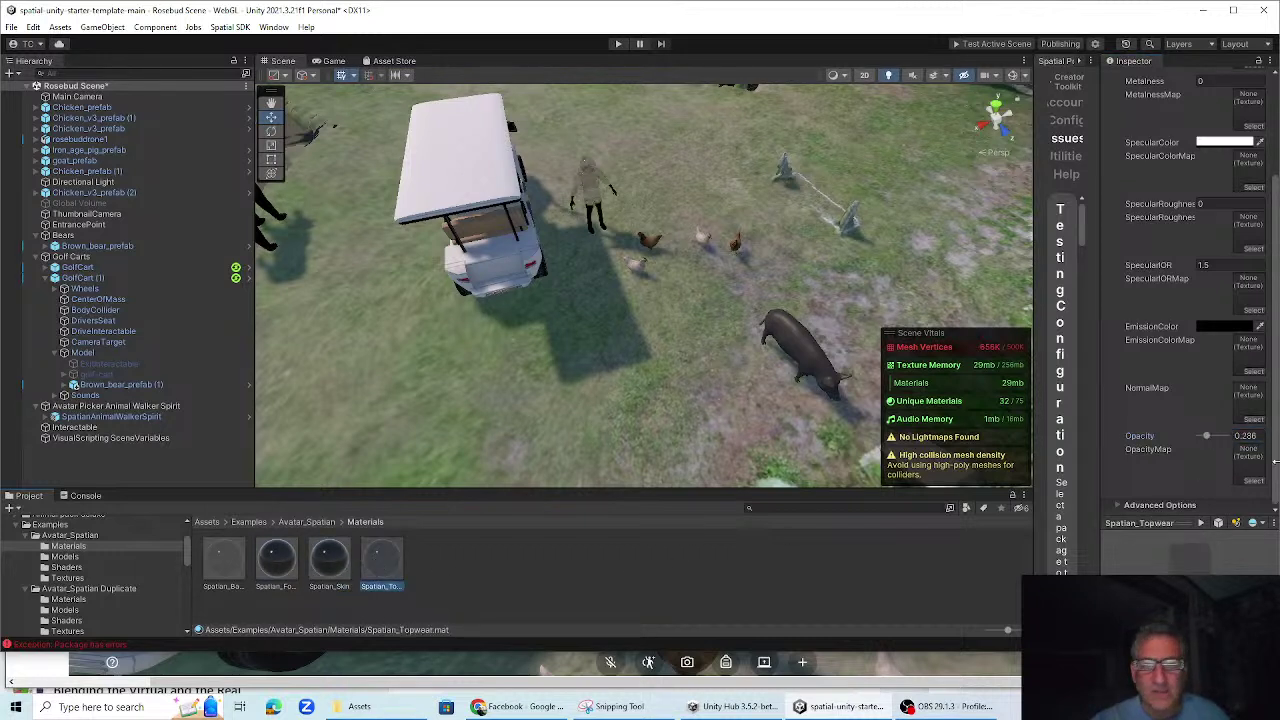
{"action": "left_click_drag", "start_coordinate": [1208, 437], "coordinate": [1262, 436]}
{"action": "left_click", "coordinate": [224, 562]}
{"action": "middle_click_drag", "start_coordinate": [600, 354], "coordinate": [585, 302]}
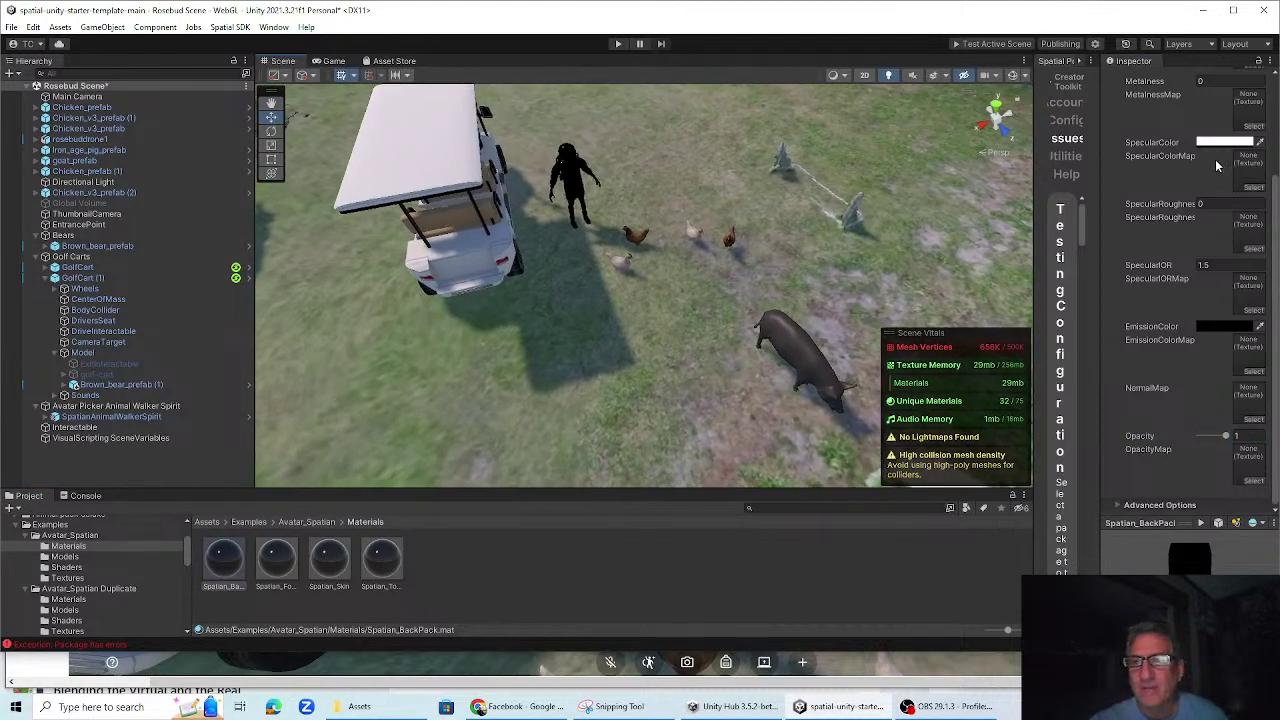
Change the shader of the Spatian_BackPack material to Universal Render Pipeline/Lit
{"action": "scroll", "coordinate": [1219, 165], "scroll_direction": "up", "scroll_amount": 3}
{"action": "left_click", "coordinate": [1215, 92]}
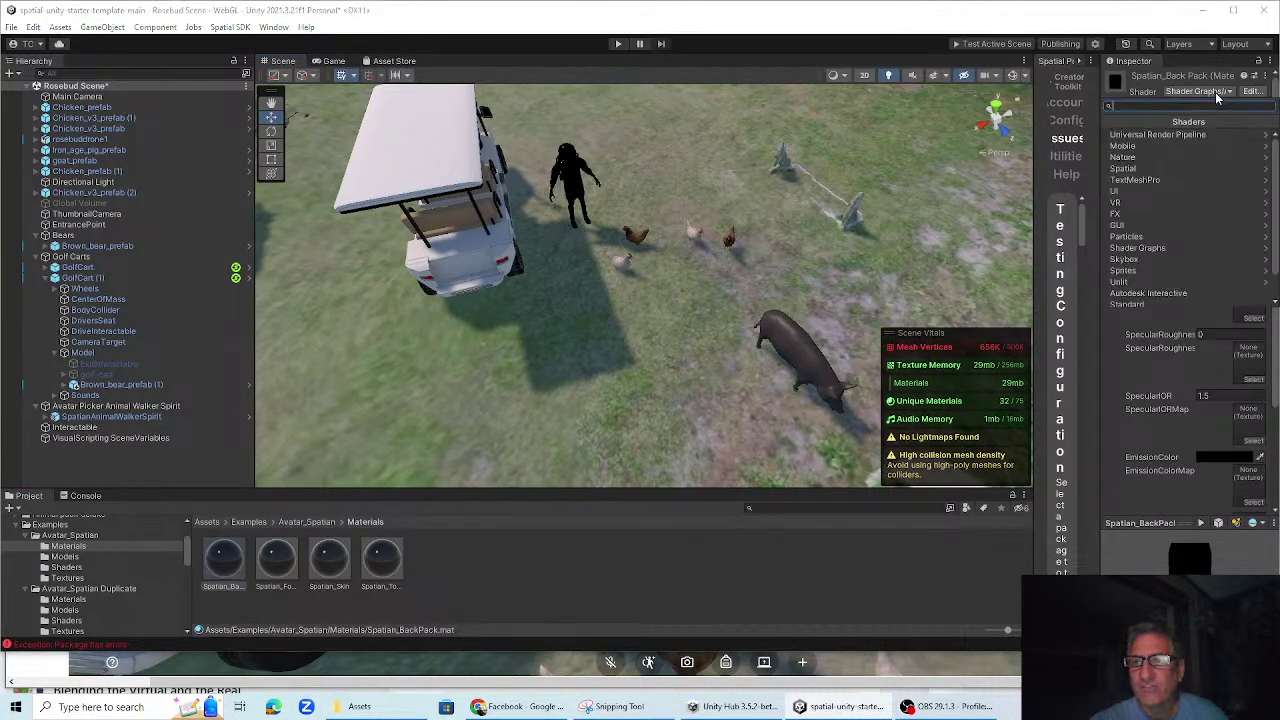
{"action": "left_click", "coordinate": [1157, 134]}
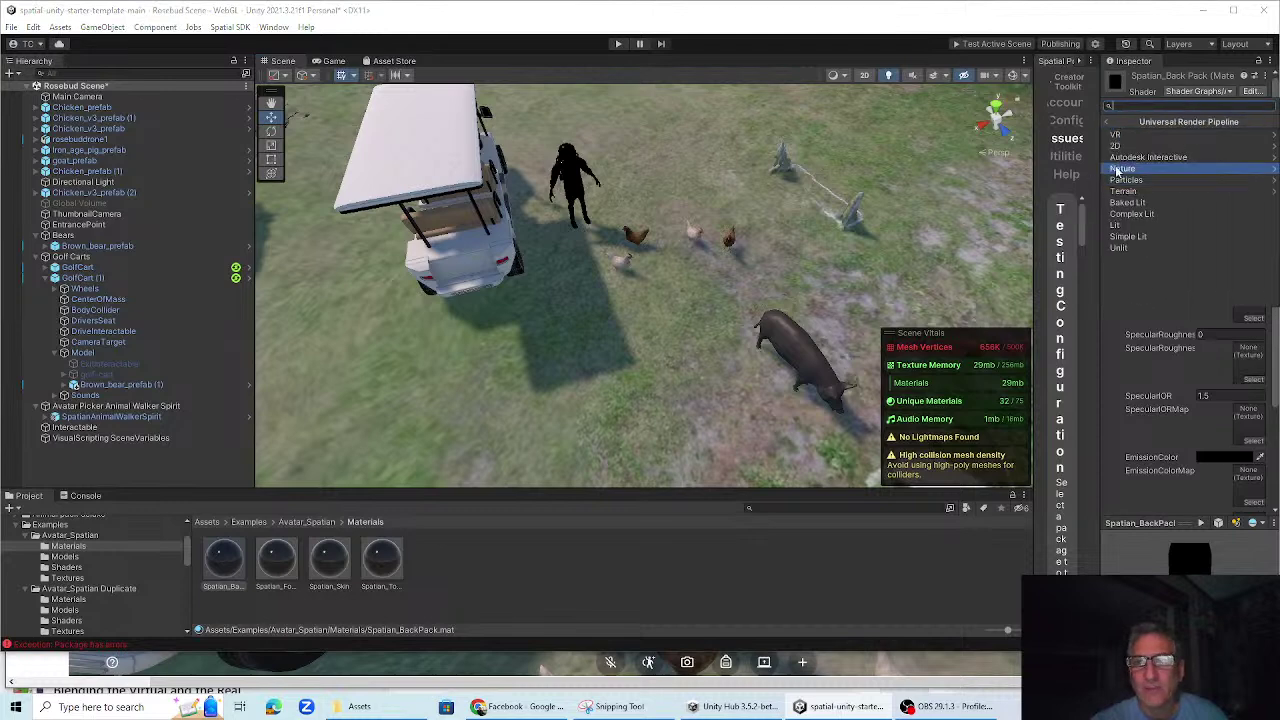
{"action": "left_click", "coordinate": [1120, 224]}
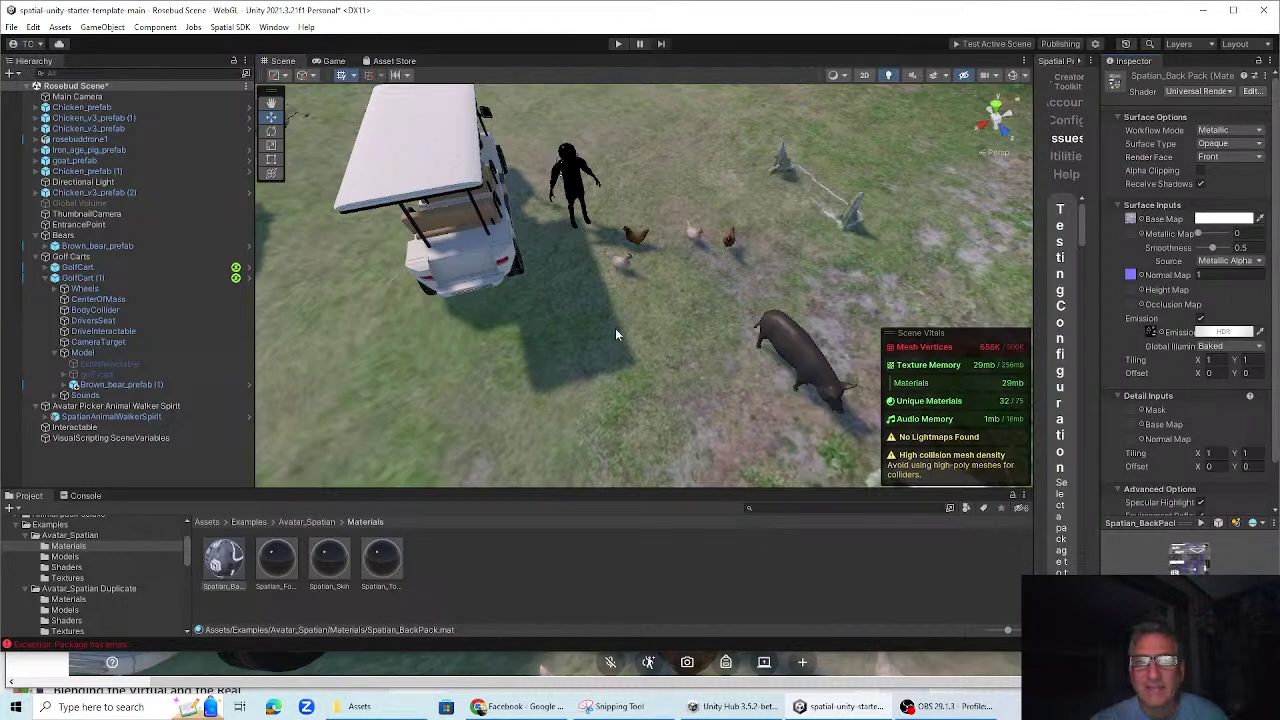
Change the shader of the Spatian_Footwear material to Universal Render Pipeline/Lit
{"action": "left_click", "coordinate": [262, 576]}
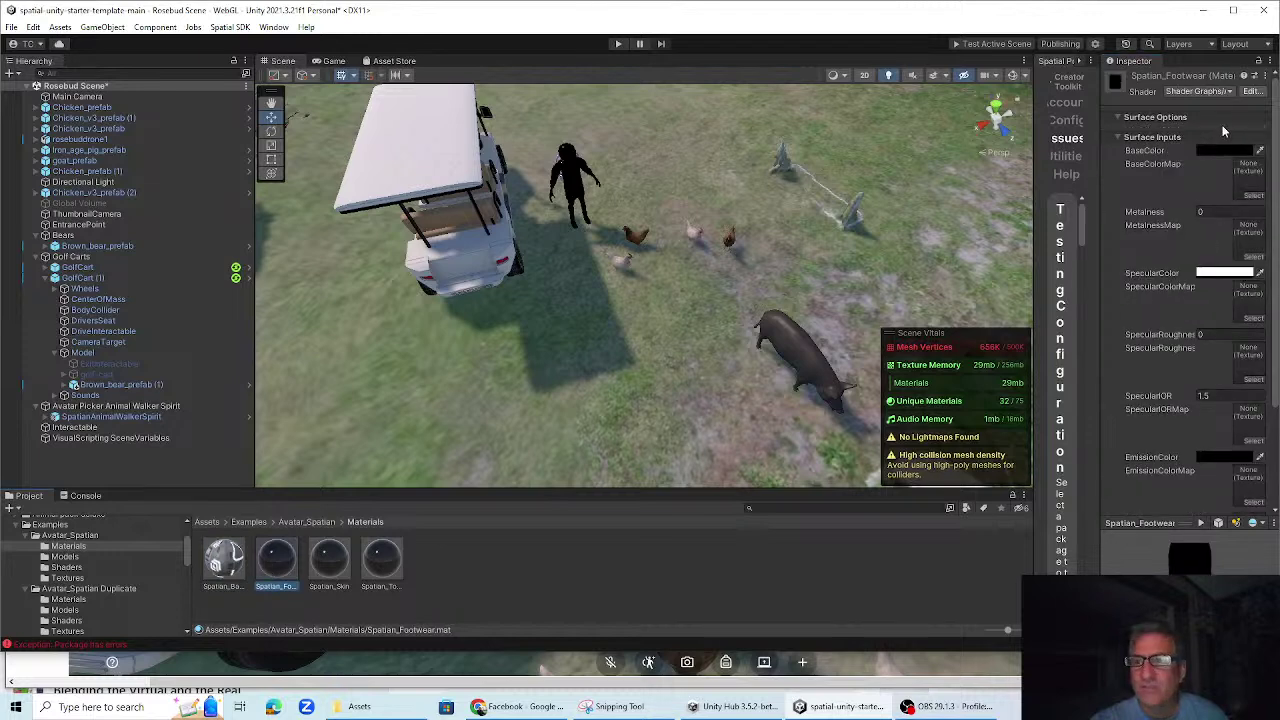
{"action": "left_click", "coordinate": [1190, 92]}
{"action": "left_click", "coordinate": [1157, 134]}
{"action": "left_click", "coordinate": [1143, 228]}
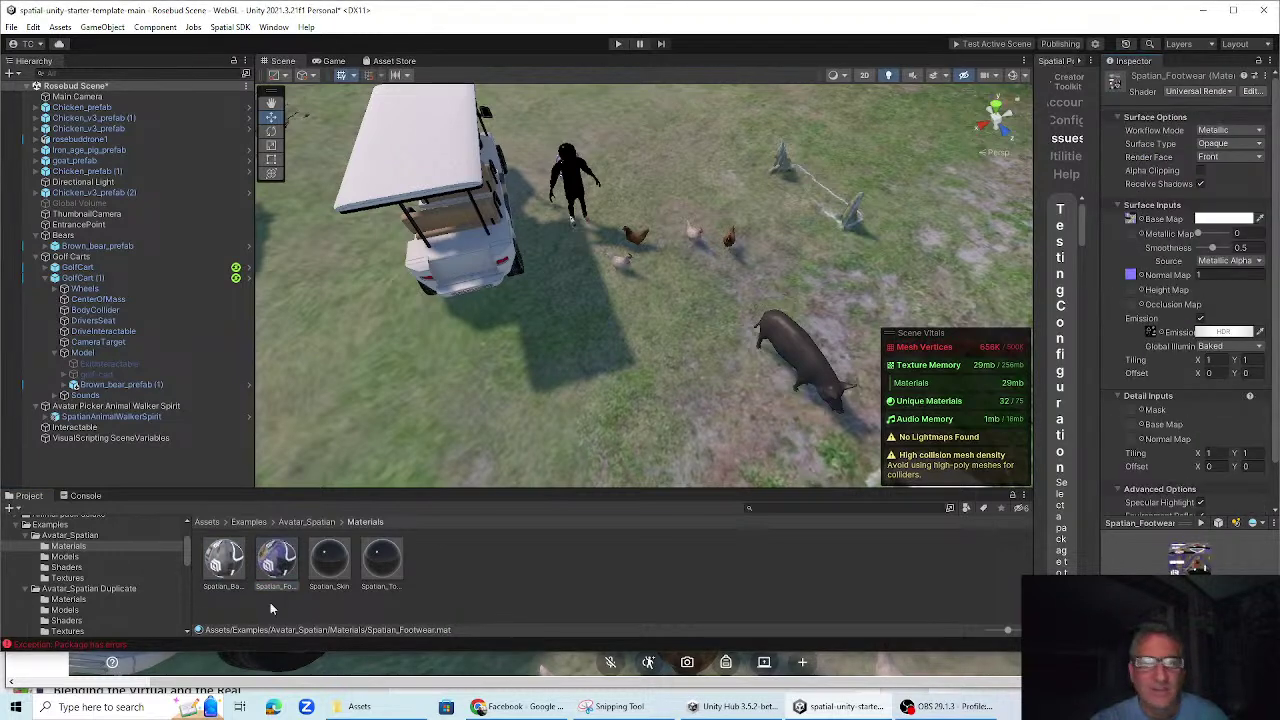
Change the shader of the Spatian_Skin material to Universal Render Pipeline/Lit
{"action": "left_click", "coordinate": [318, 555]}
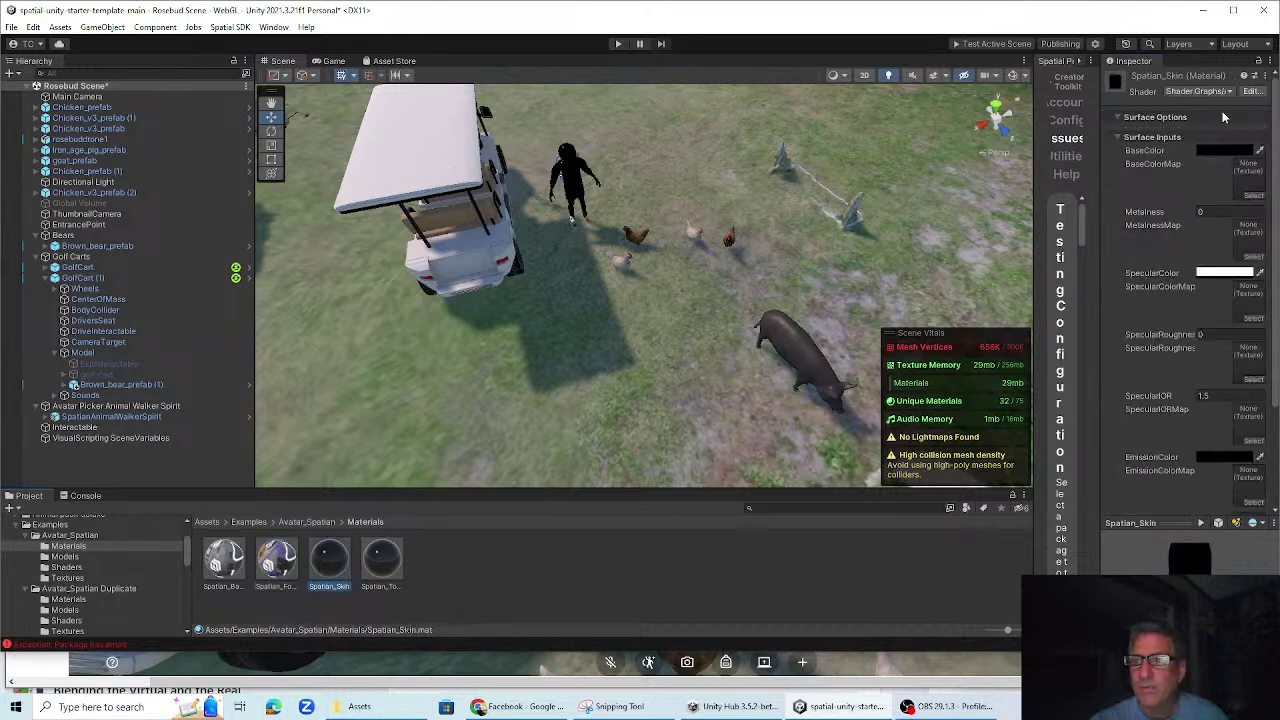
{"action": "left_click", "coordinate": [1216, 91]}
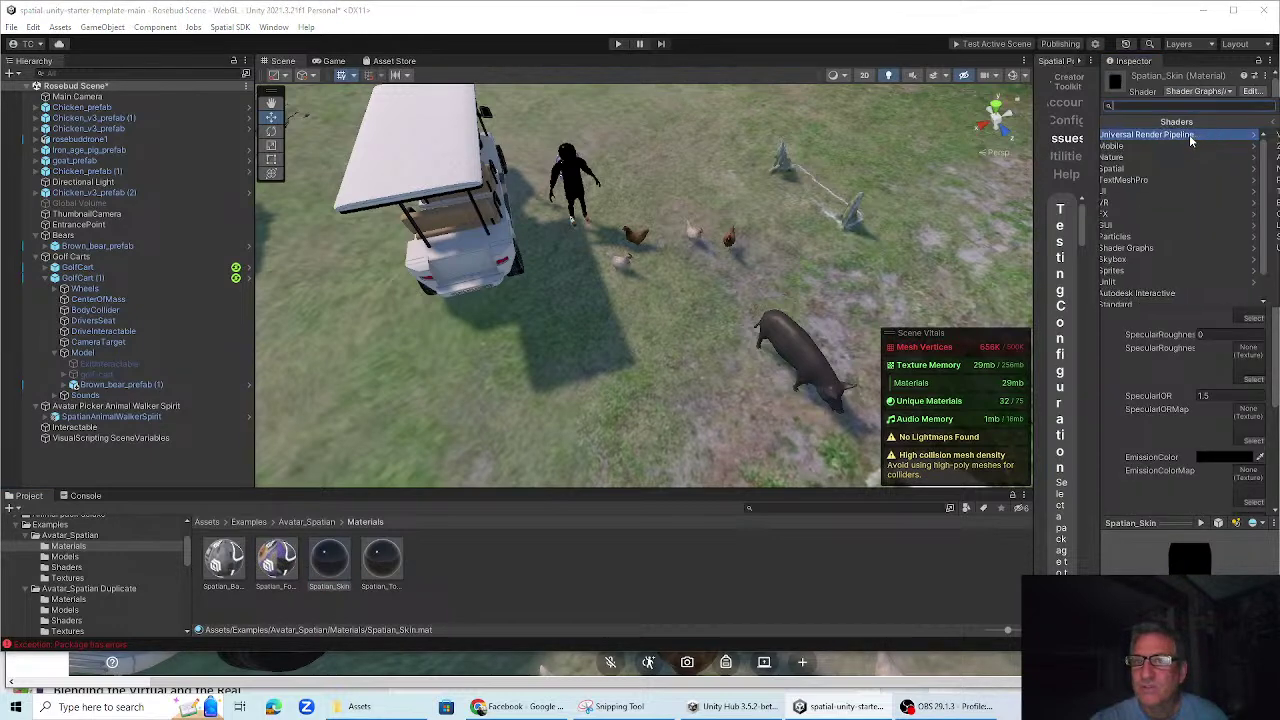
{"action": "left_click", "coordinate": [1189, 134]}
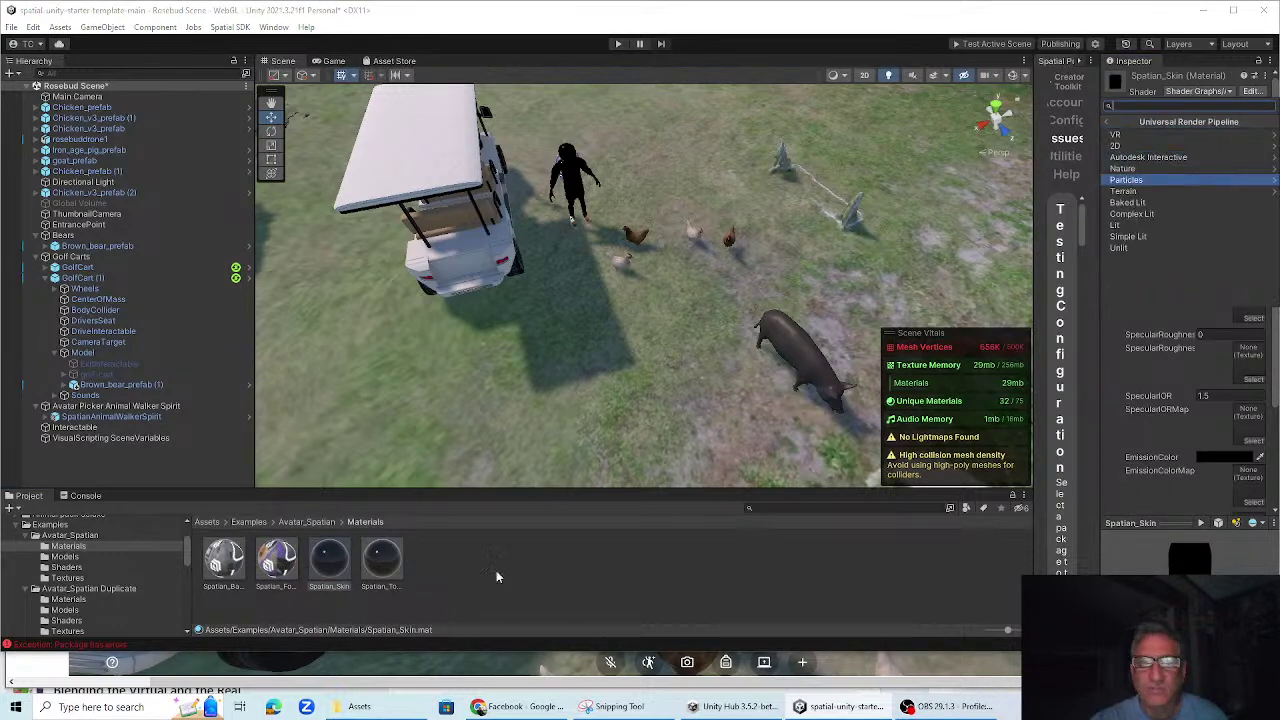
{"action": "left_click", "coordinate": [1118, 227]}
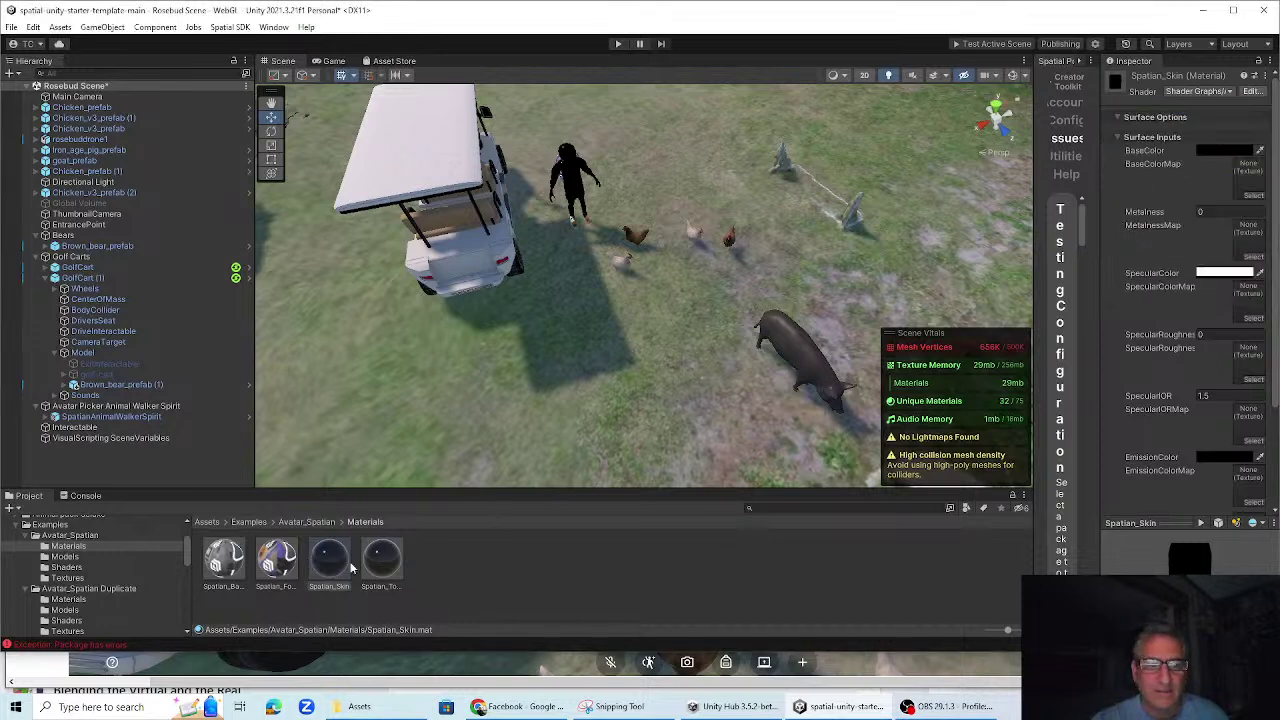
Change the shader of the Spatian_Topwear material to Universal Render Pipeline/Lit and inspect the avatar in the scene
{"action": "left_click", "coordinate": [386, 578]}
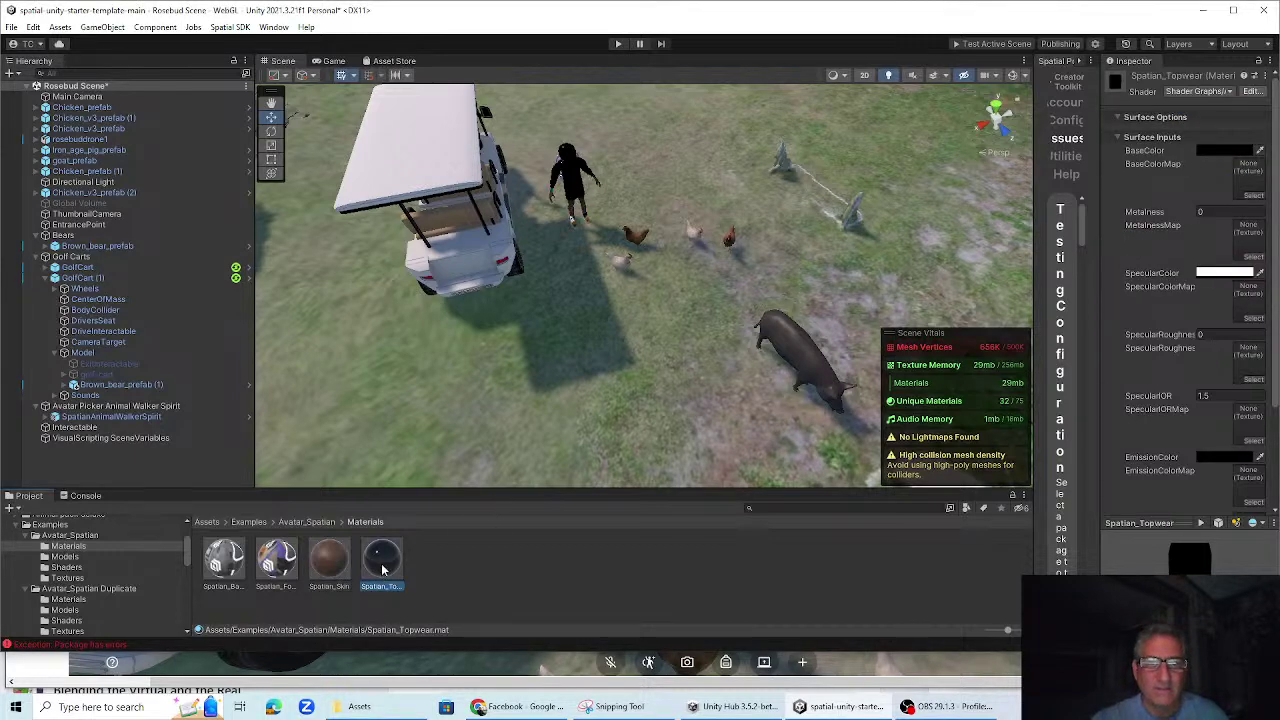
{"action": "left_click", "coordinate": [1205, 92]}
{"action": "left_click", "coordinate": [1193, 147]}
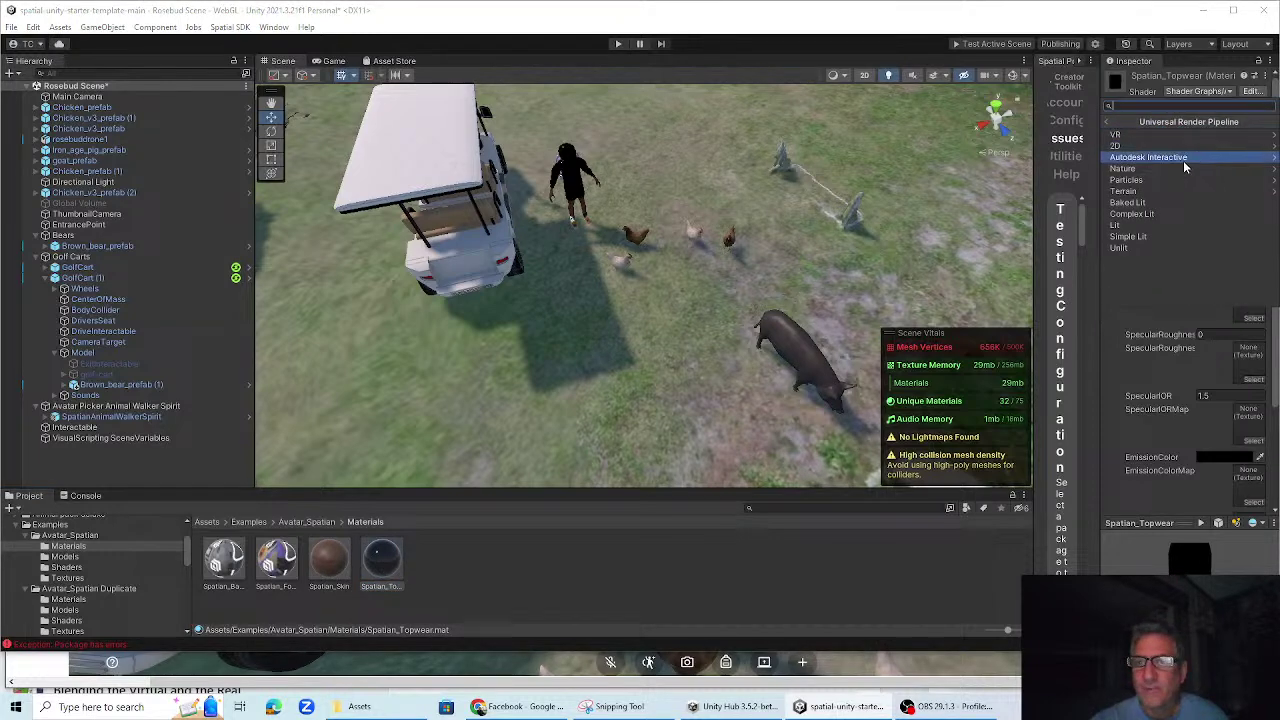
{"action": "left_click", "coordinate": [1148, 226]}
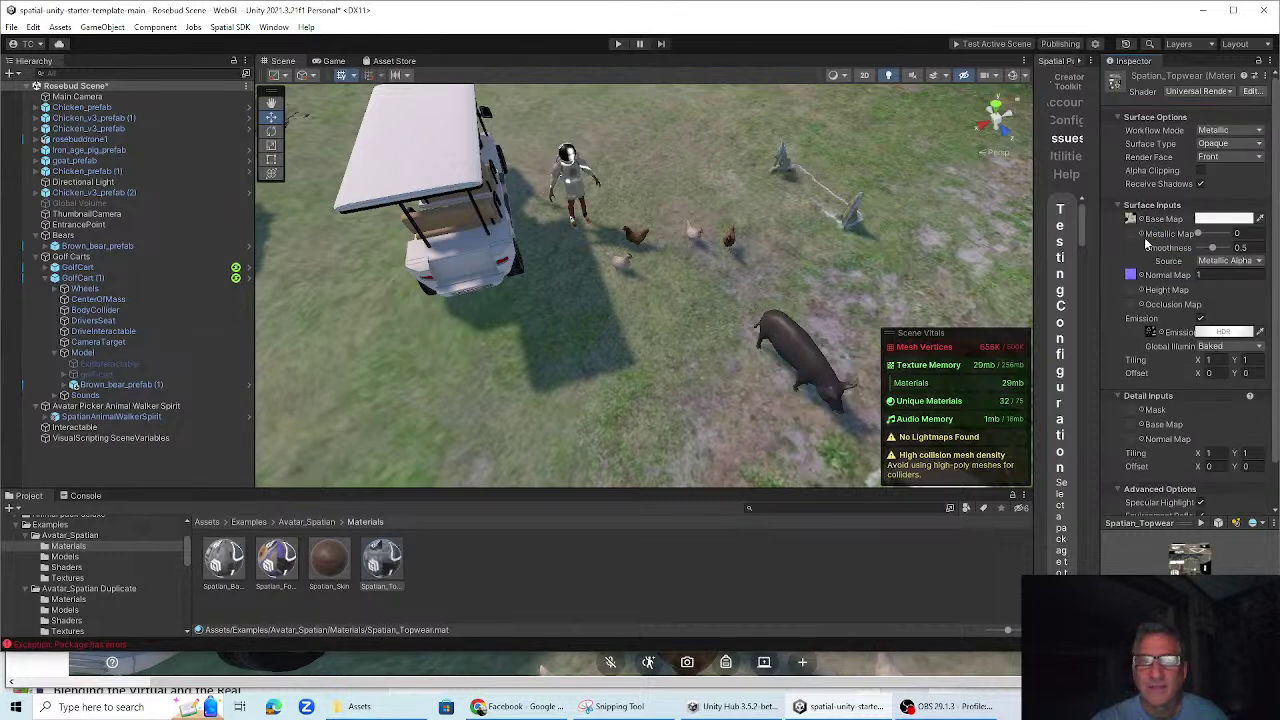
{"action": "middle_click_drag", "start_coordinate": [552, 260], "coordinate": [578, 289]}
{"action": "scroll", "coordinate": [575, 280], "scroll_direction": "down", "scroll_amount": 2}
{"action": "scroll", "coordinate": [590, 295], "scroll_direction": "up", "scroll_amount": 2}
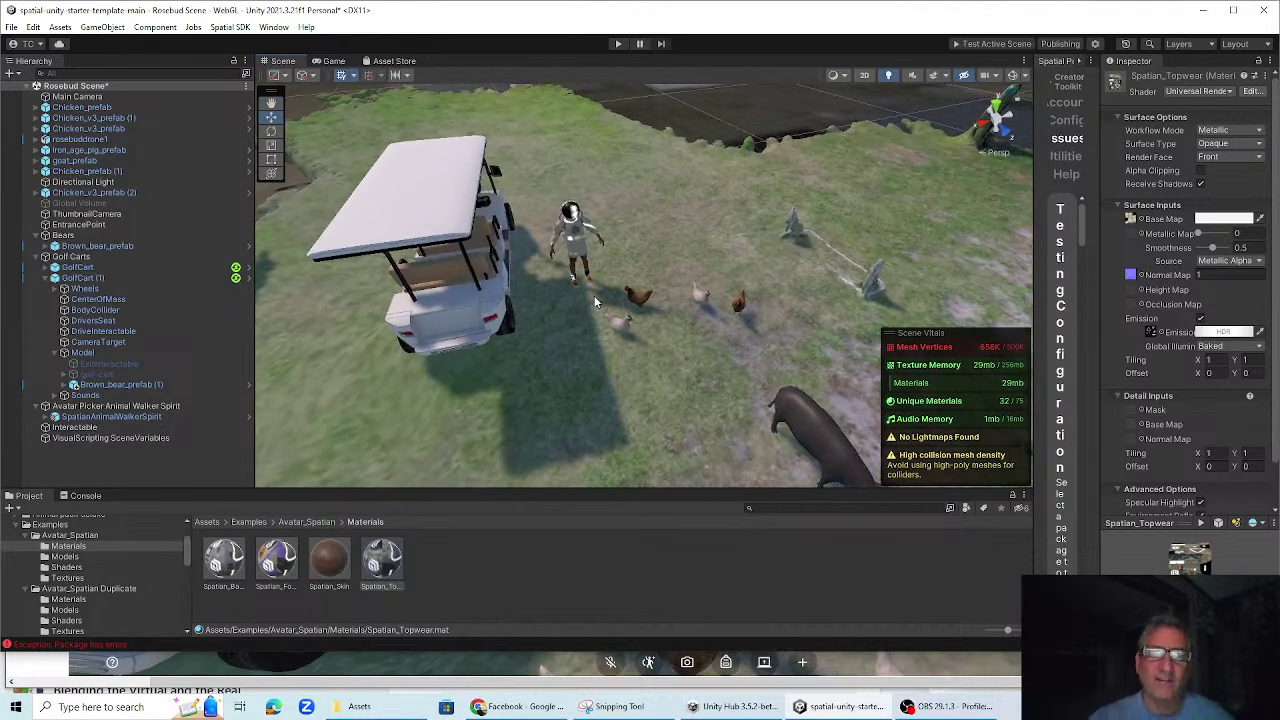
Assign the ArnoldStandardSurfaceTransparent shader to the Spatian_BackPack material and set its opacity to 0.27
{"action": "left_click", "coordinate": [232, 567]}
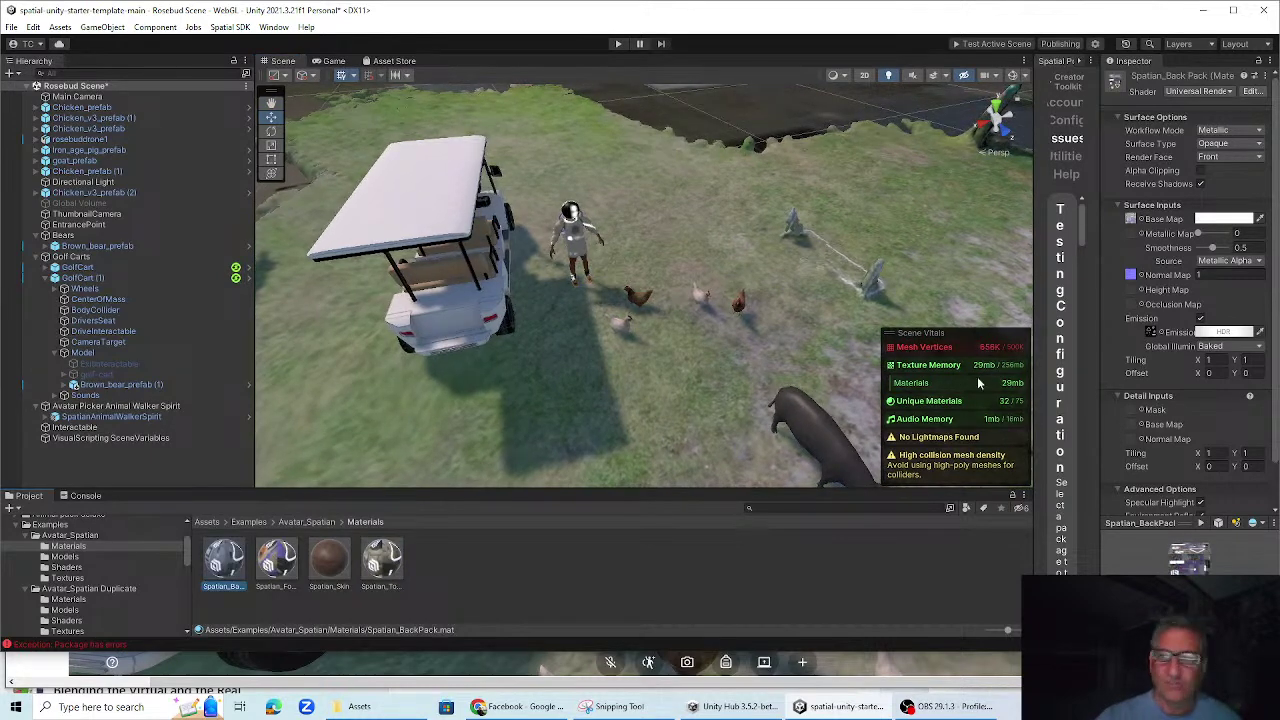
{"action": "left_click", "coordinate": [1206, 92]}
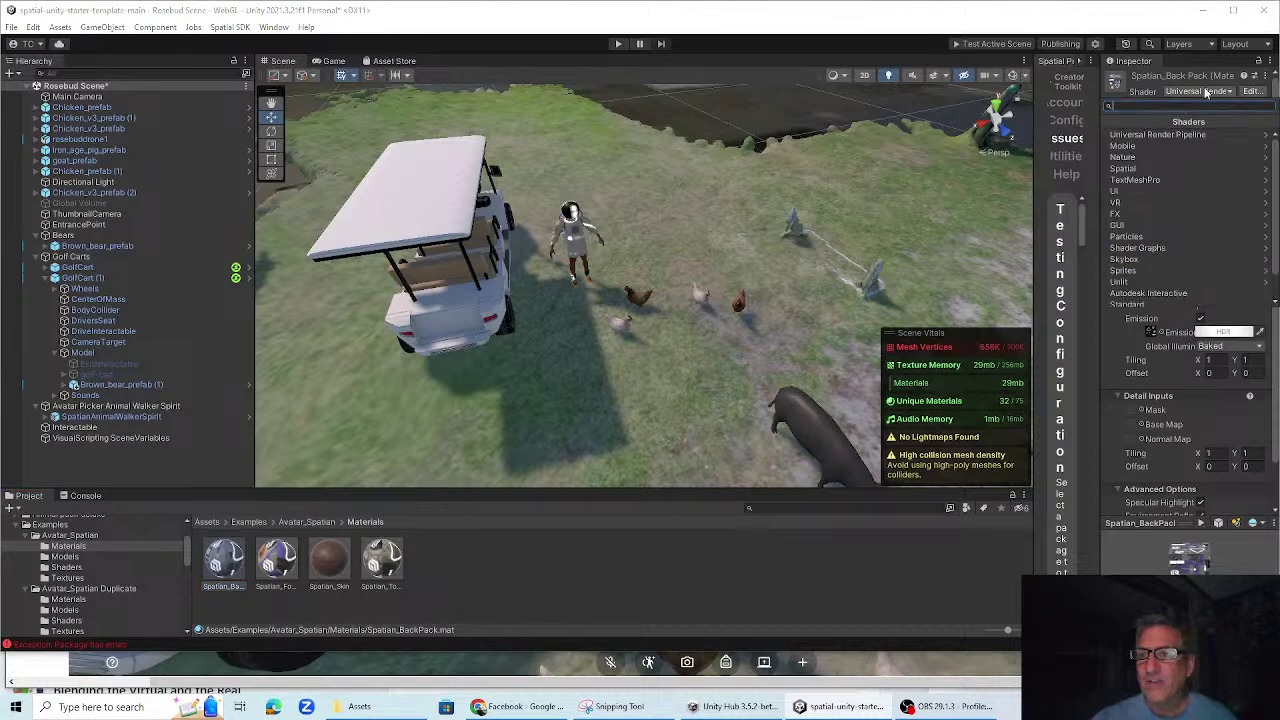
{"action": "type", "text": "tran"}
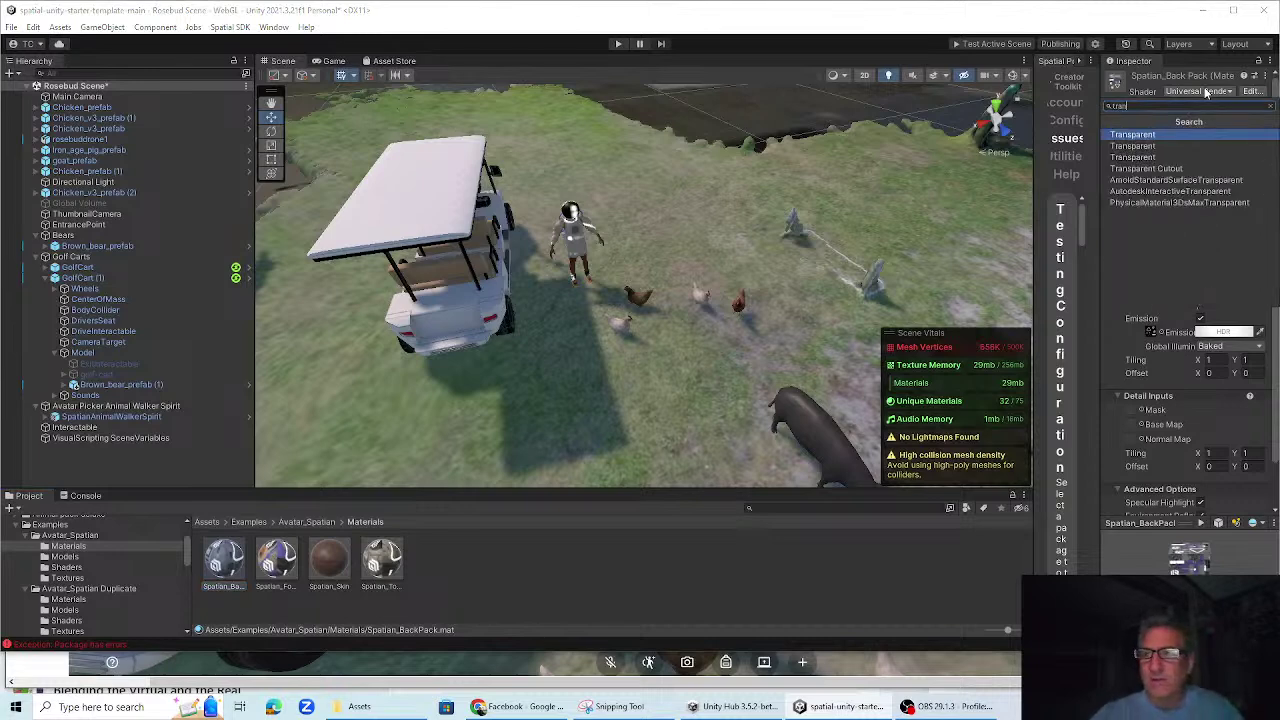
{"action": "left_click", "coordinate": [1204, 180]}
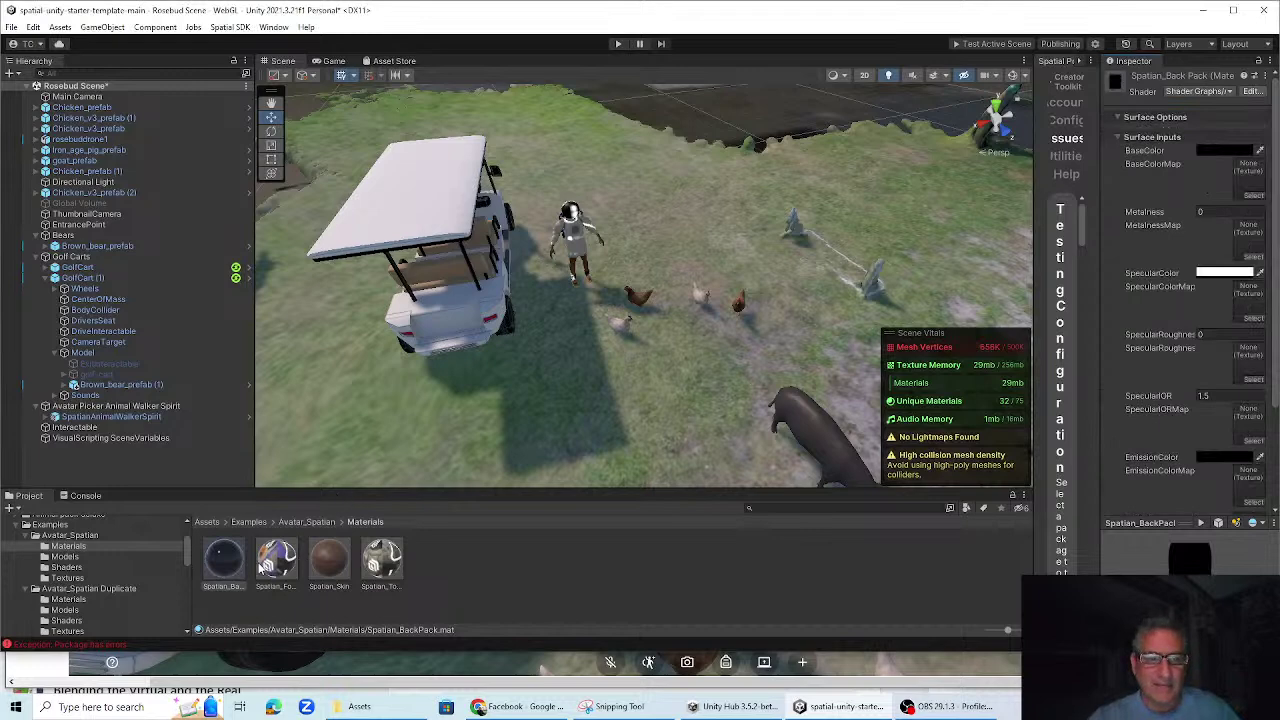
{"action": "scroll", "coordinate": [1196, 461], "scroll_direction": "down", "scroll_amount": 3}
{"action": "left_click_drag", "start_coordinate": [1224, 440], "coordinate": [1209, 439]}
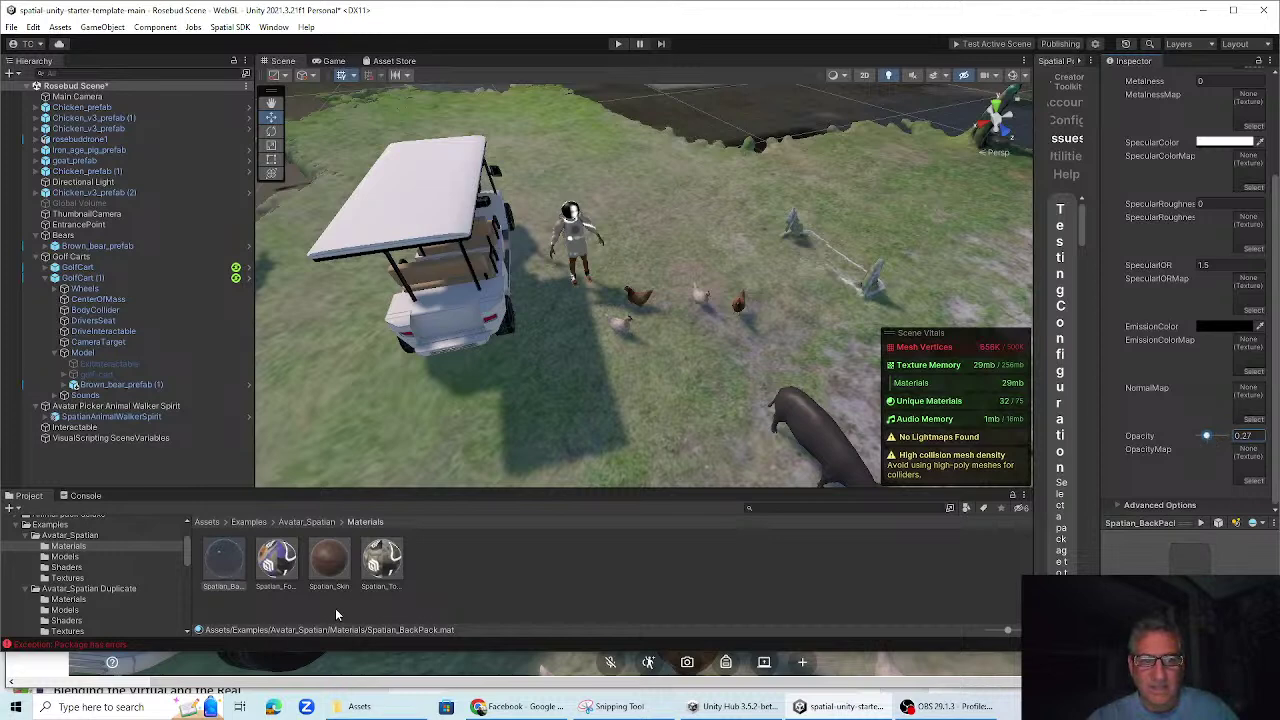
Assign the ArnoldStandardSurfaceTransparent shader to the Spatian_Footwear material and reduce its opacity to about 0.22
{"action": "left_click", "coordinate": [276, 558]}
{"action": "scroll", "coordinate": [1200, 110], "scroll_direction": "up", "scroll_amount": 2}
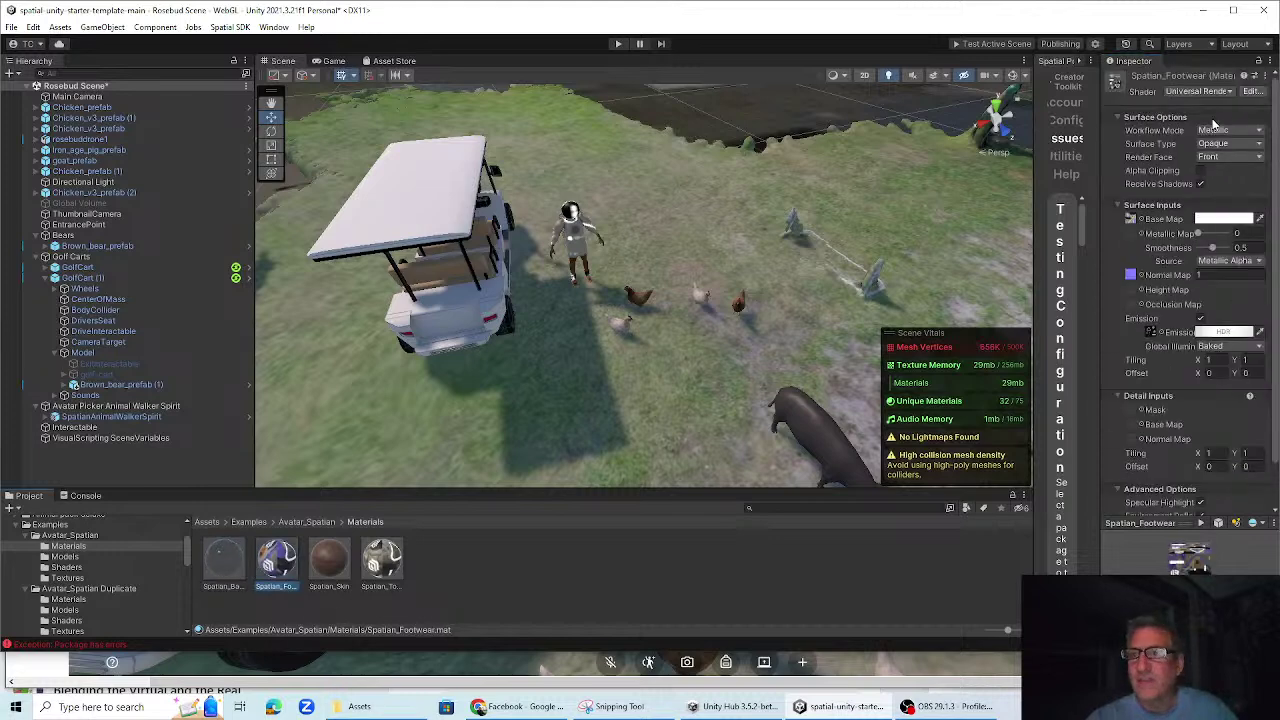
{"action": "left_click", "coordinate": [1200, 91]}
{"action": "type", "text": "tr"}
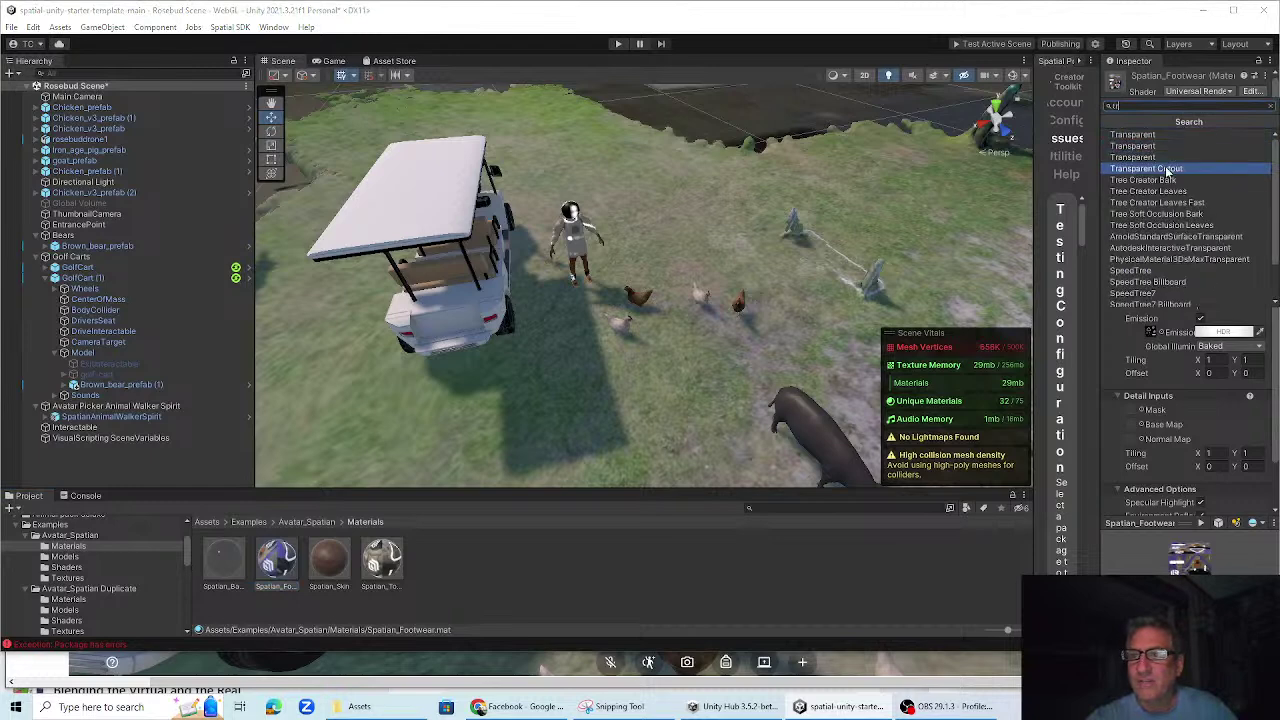
{"action": "type", "text": "a"}
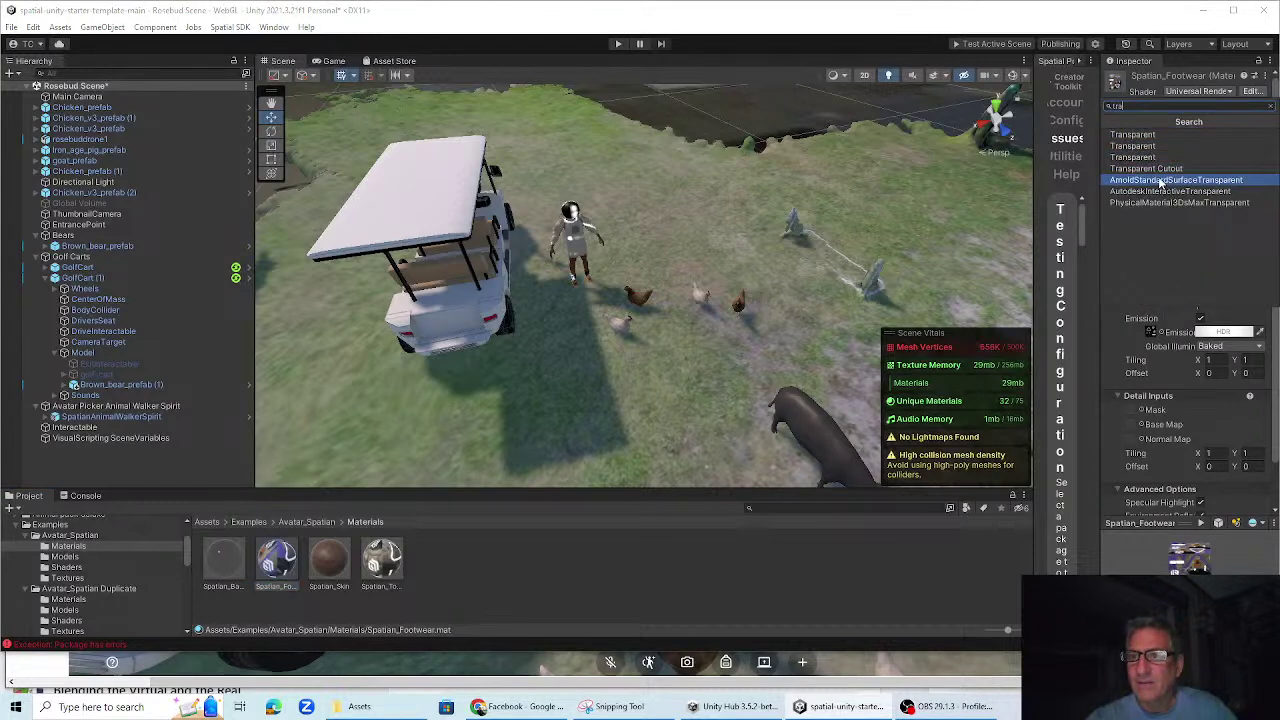
{"action": "left_click", "coordinate": [1160, 181]}
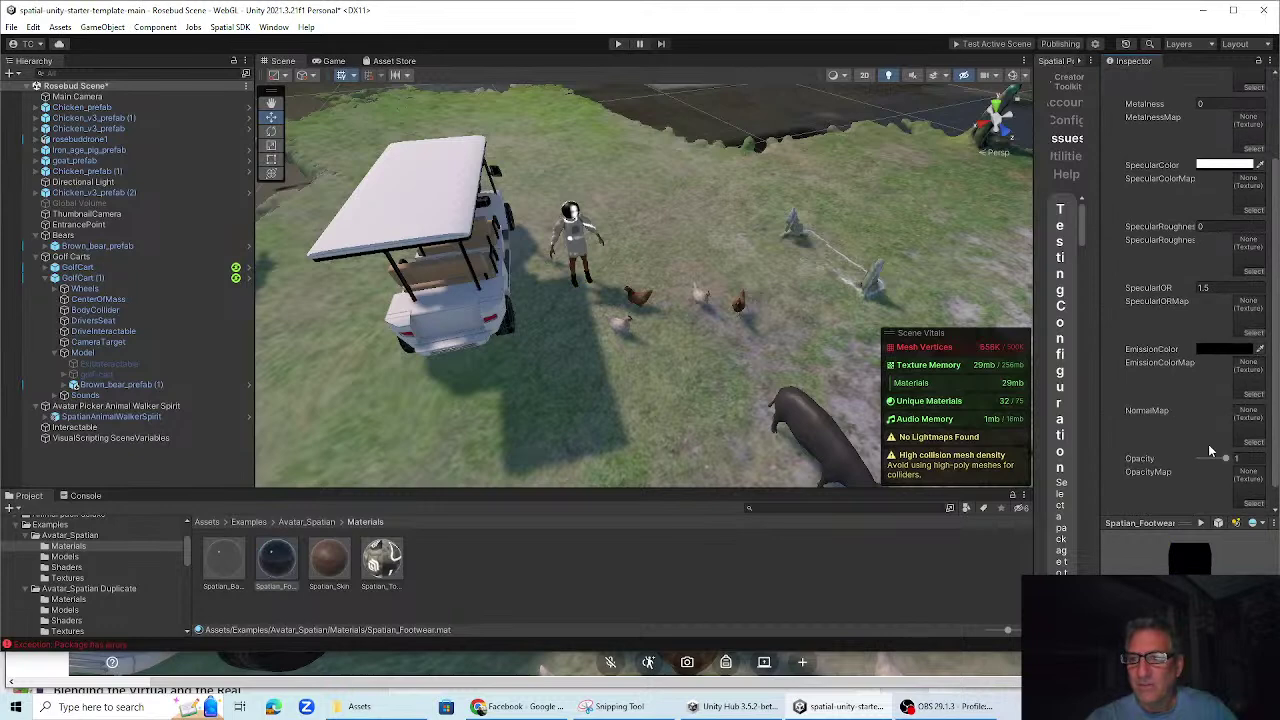
{"action": "left_click_drag", "start_coordinate": [1226, 458], "coordinate": [1205, 460]}
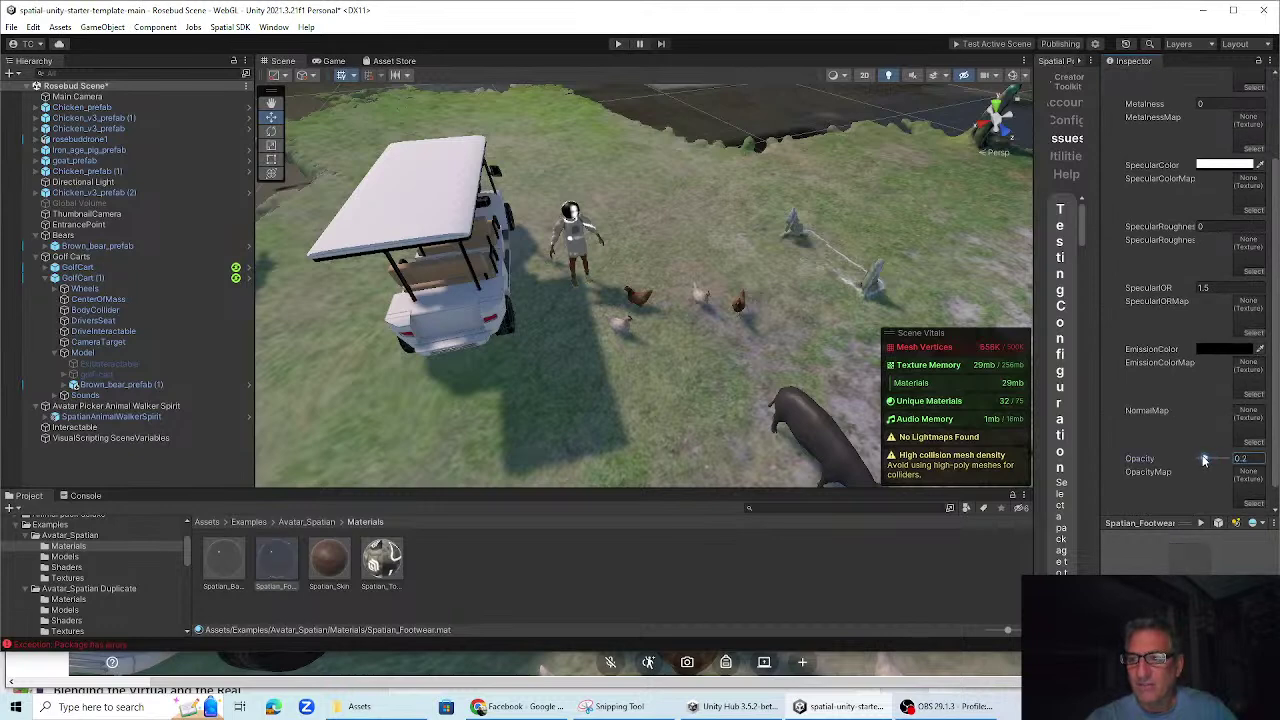
Assign the ArnoldStandardSurfaceTransparent shader to the Spatian_Skin material and reduce its opacity to about 0.45
{"action": "left_click", "coordinate": [321, 566]}
{"action": "scroll", "coordinate": [1207, 95], "scroll_direction": "up", "scroll_amount": 2}
{"action": "left_click", "coordinate": [1209, 88]}
{"action": "type", "text": "tra"}
{"action": "left_click", "coordinate": [1150, 181]}
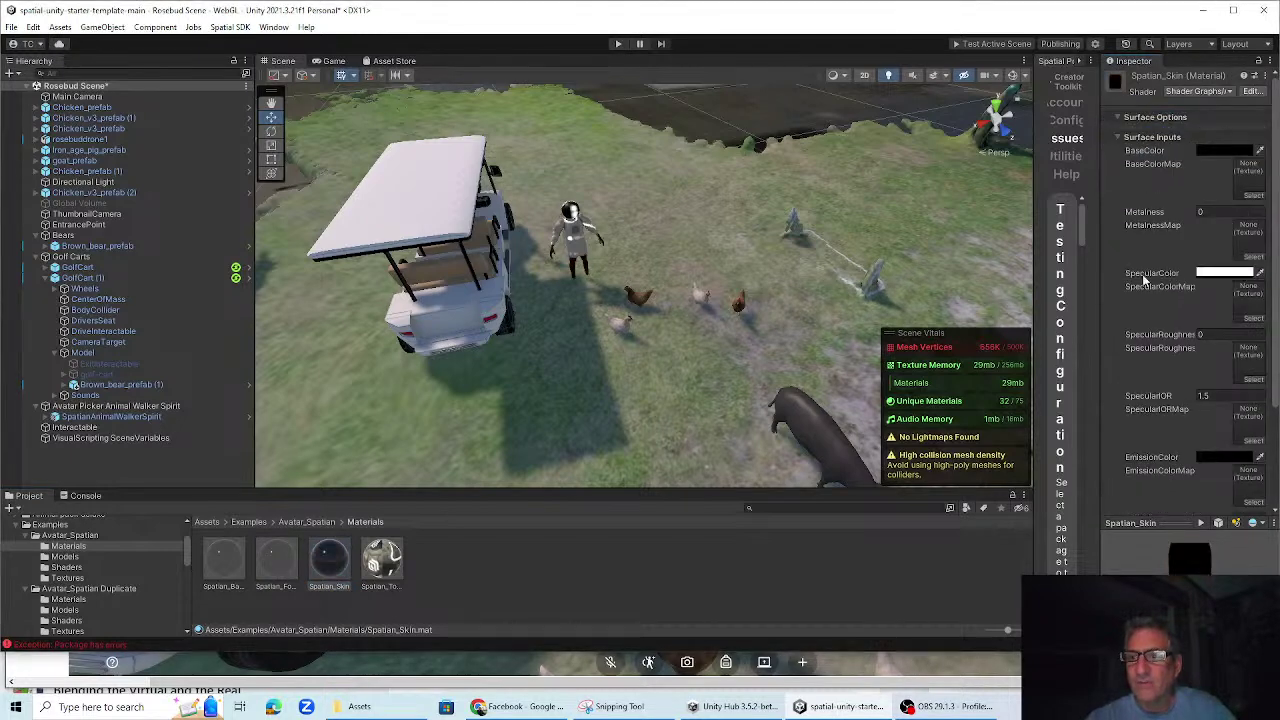
{"action": "scroll", "coordinate": [1181, 447], "scroll_direction": "down", "scroll_amount": 3}
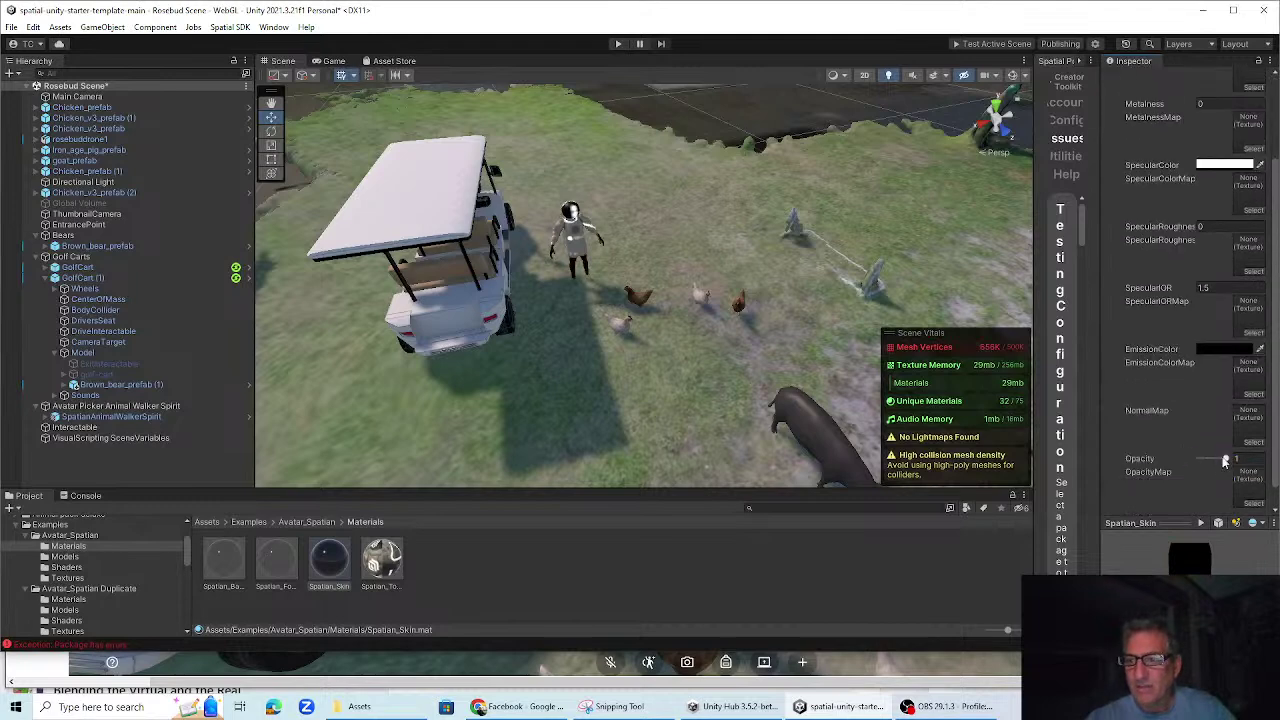
{"action": "left_click_drag", "start_coordinate": [1226, 459], "coordinate": [1215, 461]}
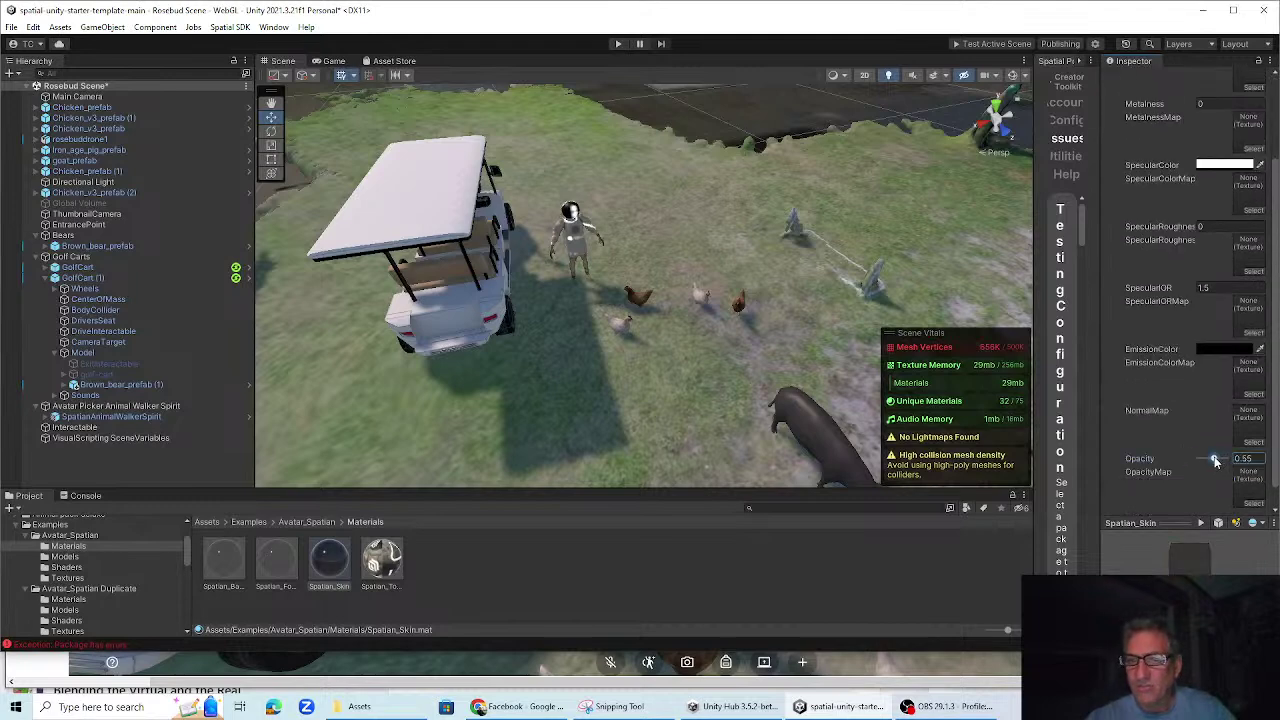
Assign the ArnoldStandardSurfaceTransparent shader to the Spatian_Topwear material and set its opacity to 0.29
{"action": "left_click", "coordinate": [382, 562]}
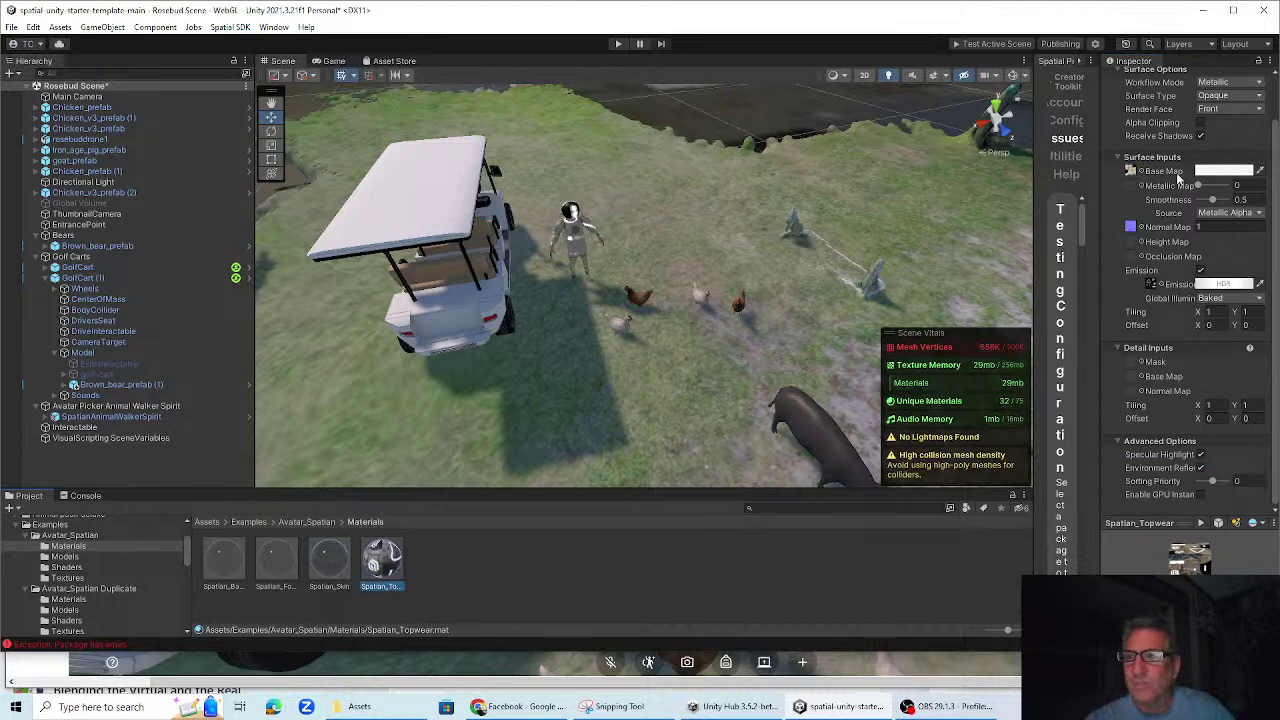
{"action": "scroll", "coordinate": [1200, 121], "scroll_direction": "up", "scroll_amount": 3}
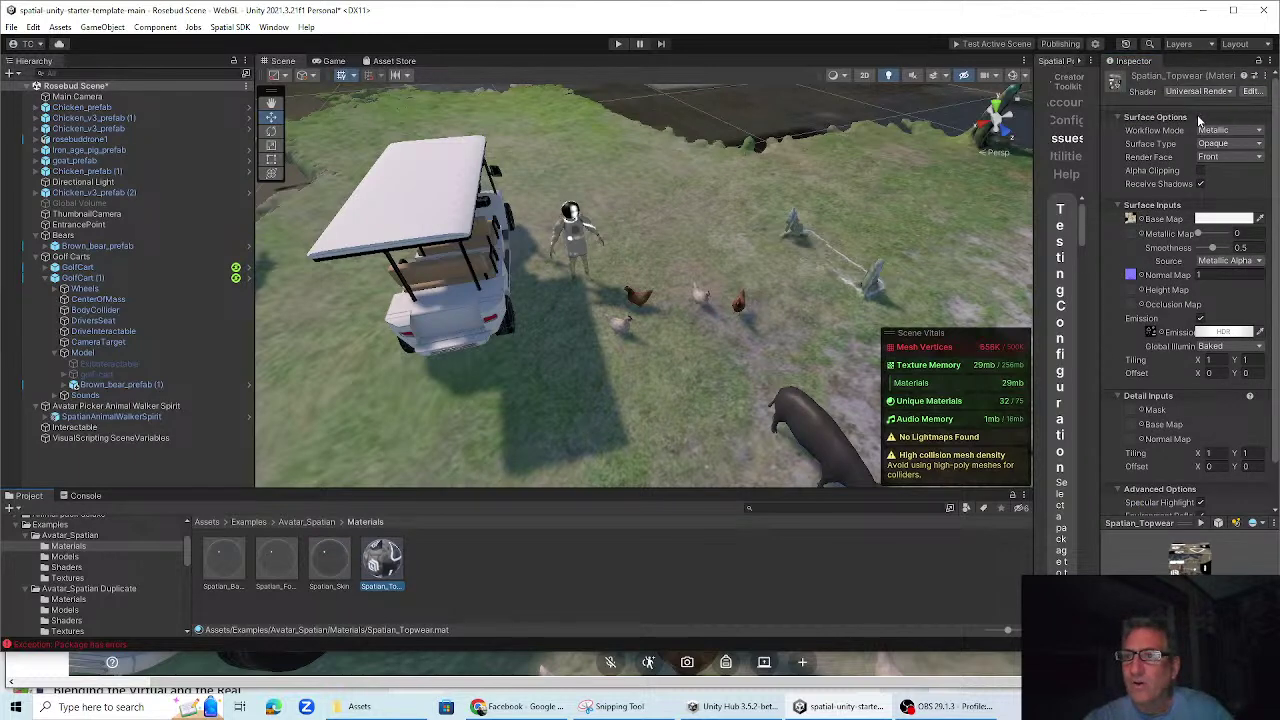
{"action": "left_click", "coordinate": [1197, 92]}
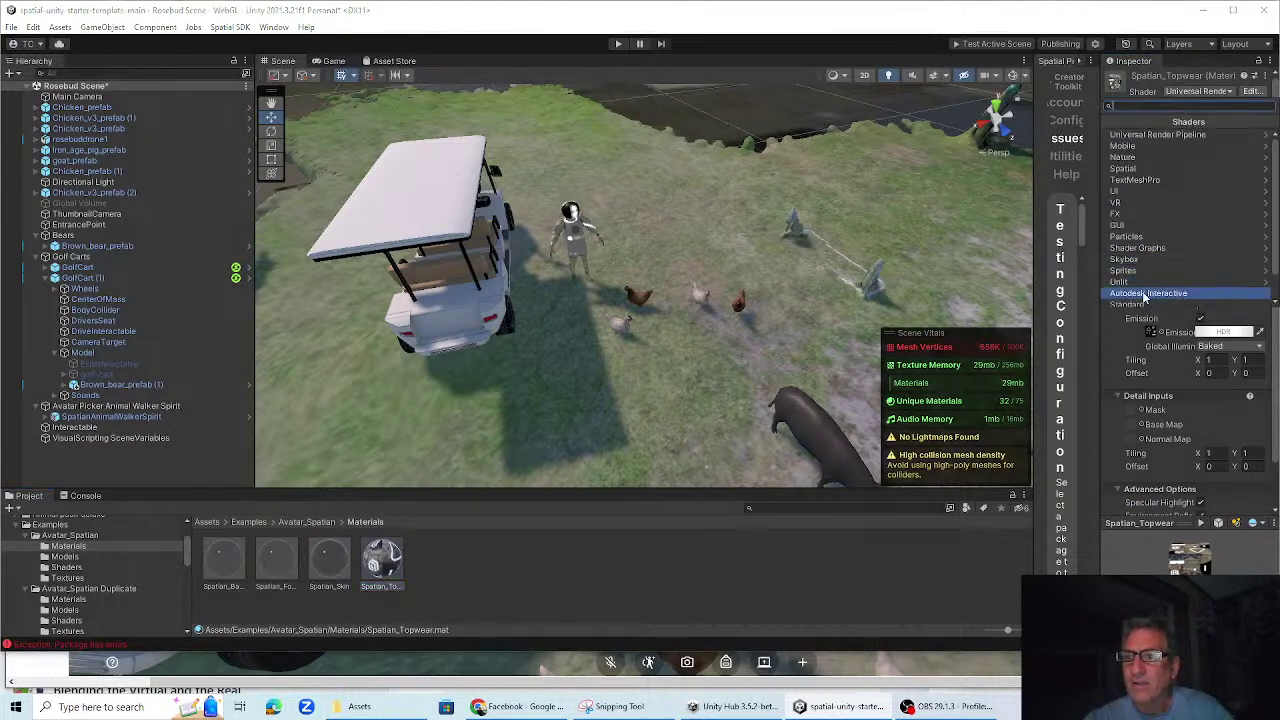
{"action": "type", "text": "tra"}
{"action": "left_click", "coordinate": [1155, 181]}
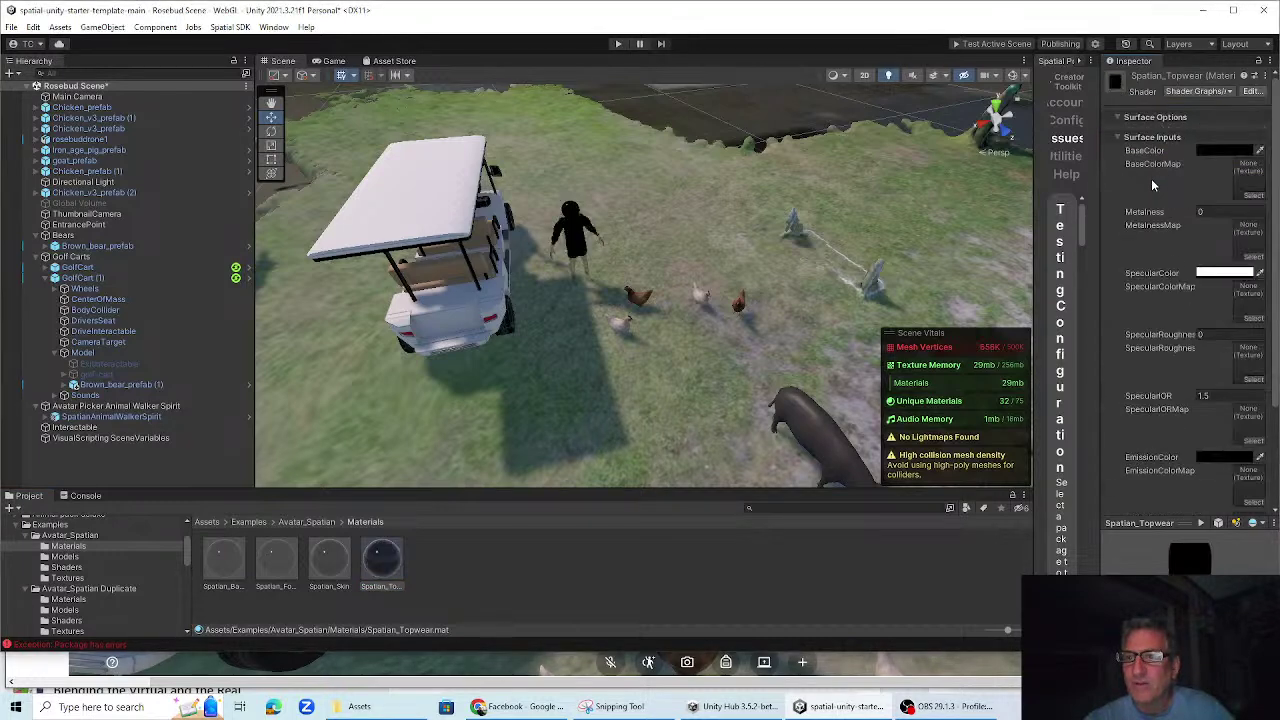
{"action": "scroll", "coordinate": [1163, 402], "scroll_direction": "down", "scroll_amount": 5}
{"action": "left_click_drag", "start_coordinate": [1225, 436], "coordinate": [1206, 436]}
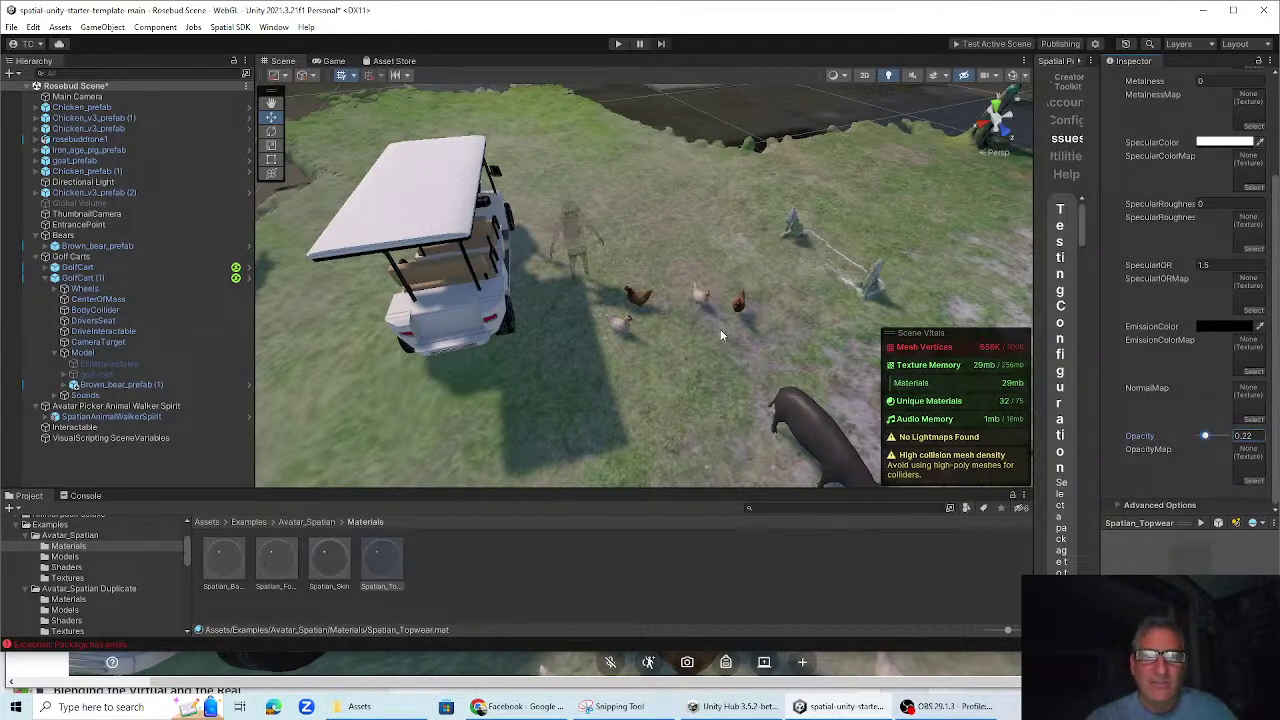
{"action": "left_click_drag", "start_coordinate": [1208, 441], "coordinate": [1208, 438]}
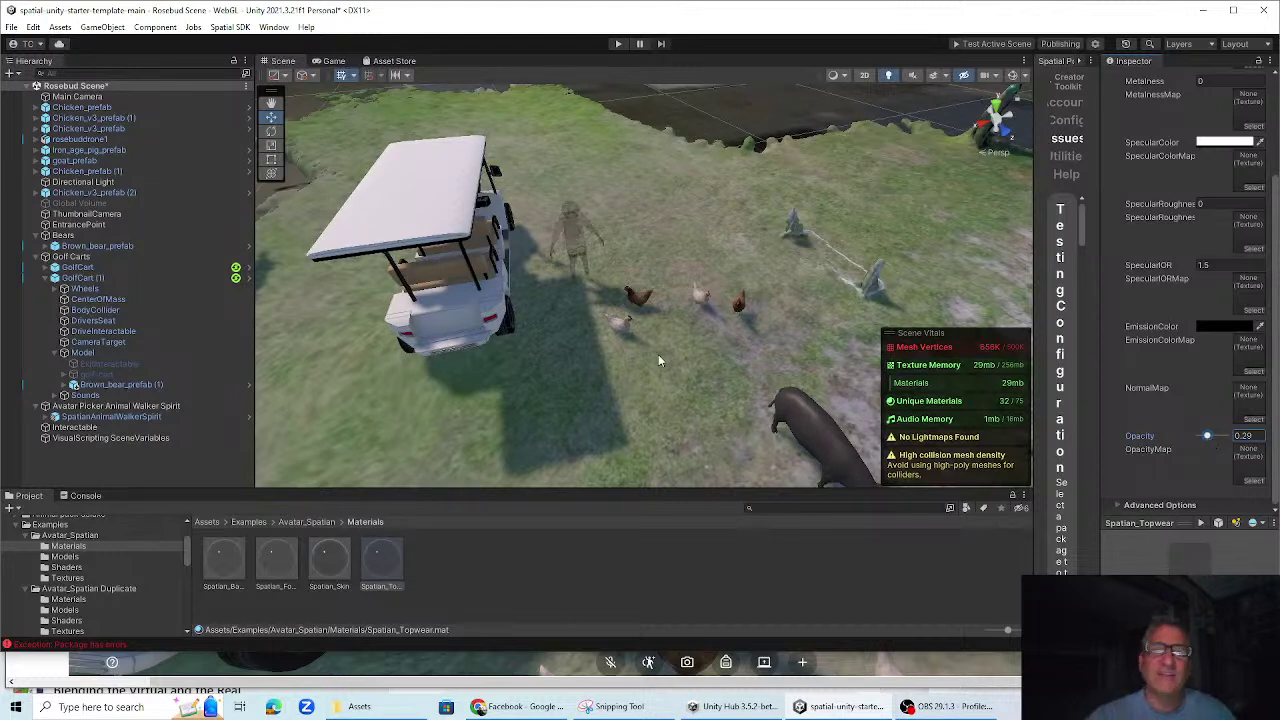
Lower the opacity of the Spatian_Skin material slightly and set the Spatian_Footwear opacity to 0.25
{"action": "right_click_drag", "start_coordinate": [628, 312], "coordinate": [587, 312]}
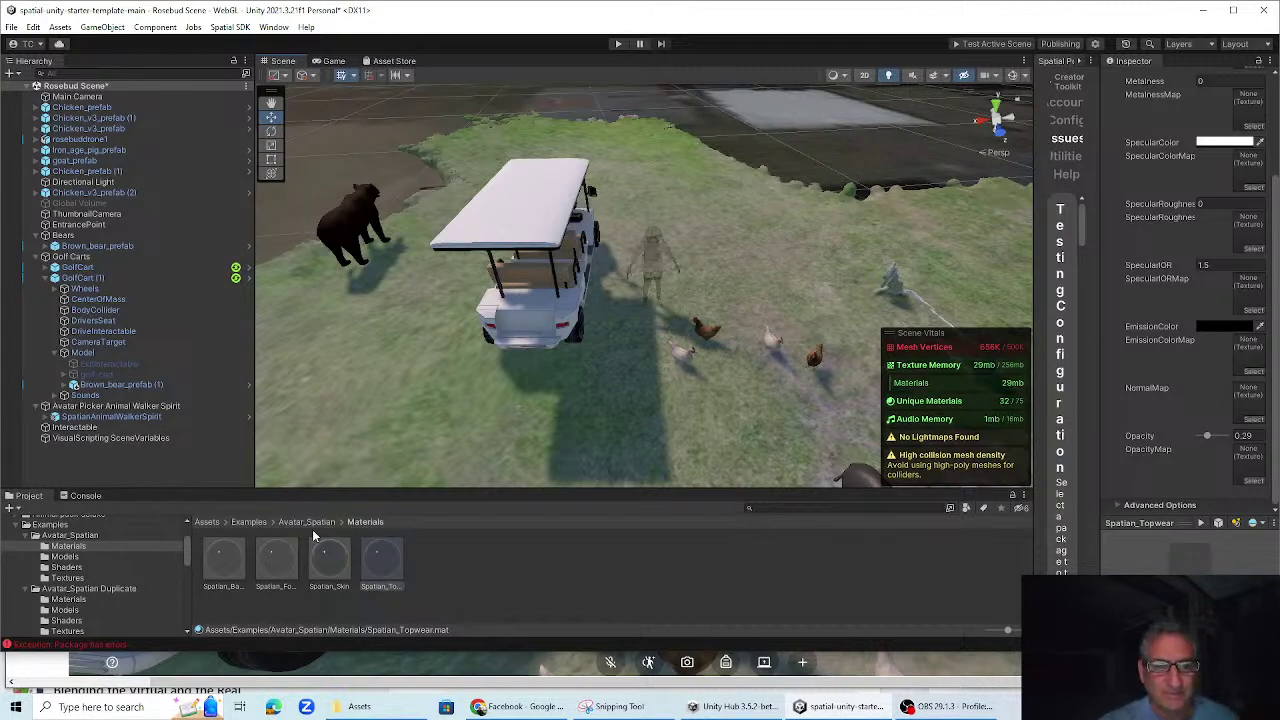
{"action": "left_click", "coordinate": [320, 569]}
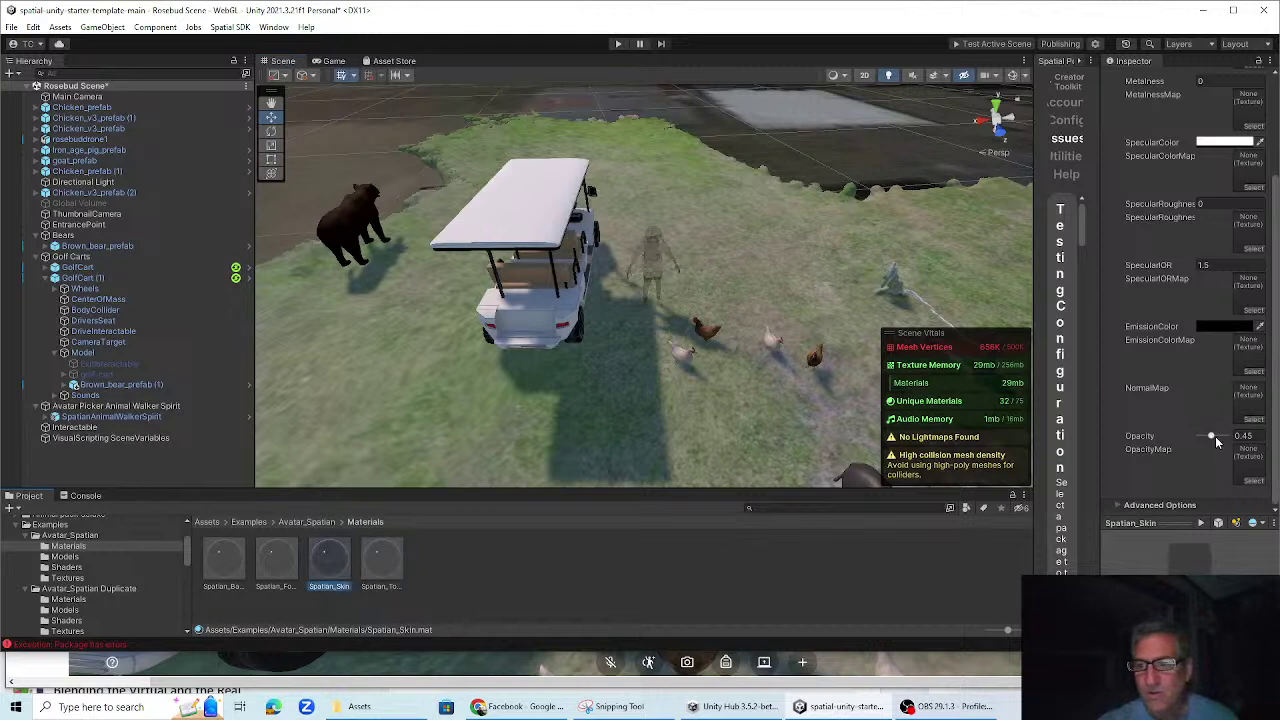
{"action": "left_click_drag", "start_coordinate": [1211, 438], "coordinate": [1207, 437]}
{"action": "left_click", "coordinate": [270, 566]}
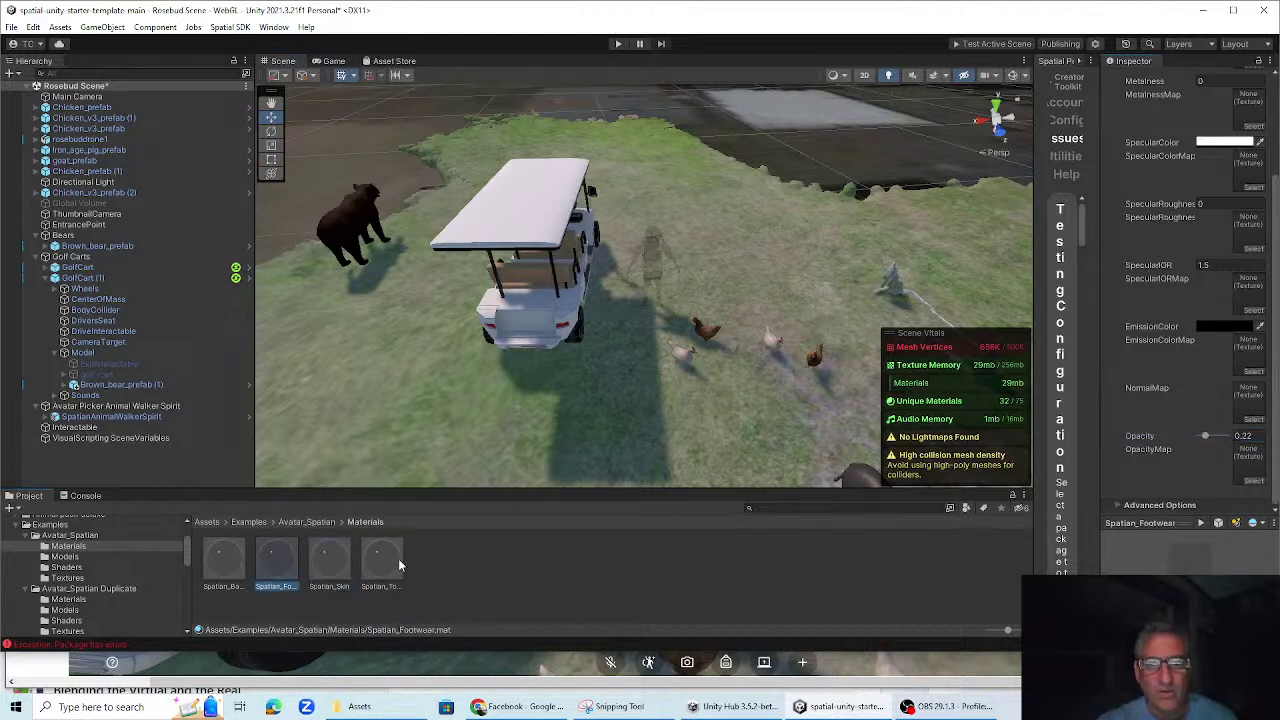
{"action": "left_click", "coordinate": [1206, 438]}
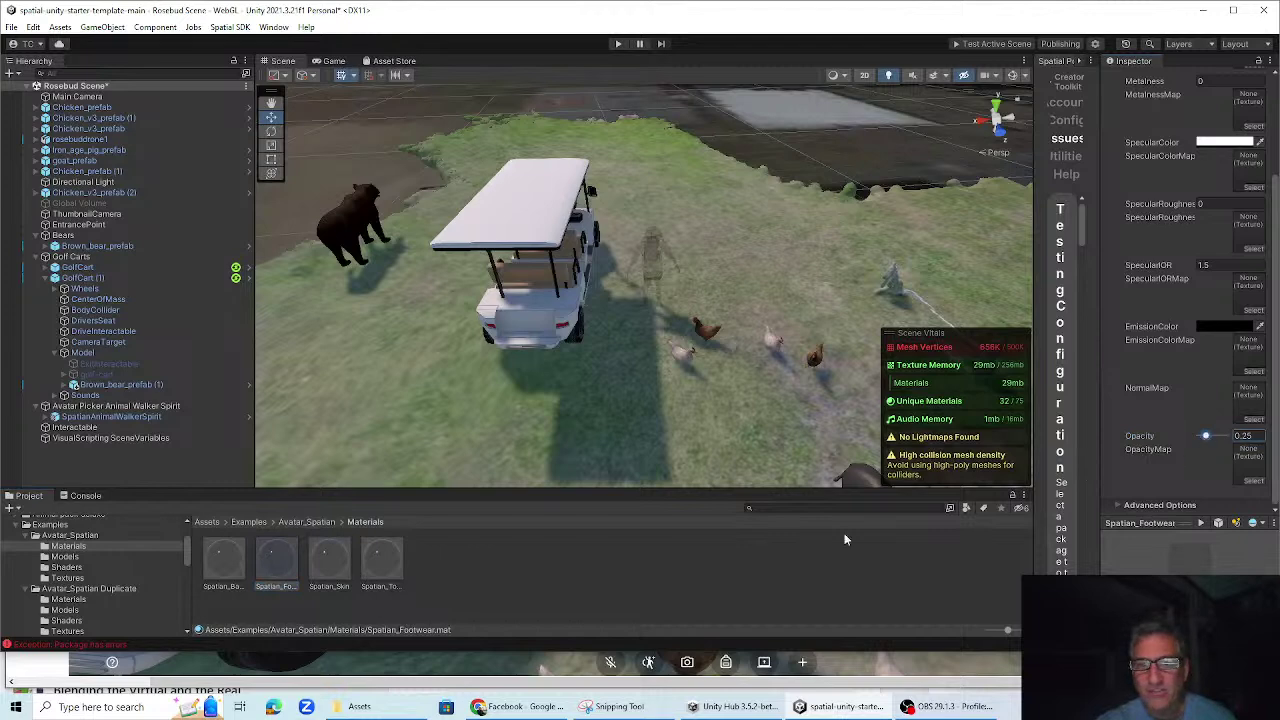
Examine the properties of the SpatianAnimalWalkerSpirit avatar and the Interactable object in the scene
{"action": "left_click", "coordinate": [653, 261]}
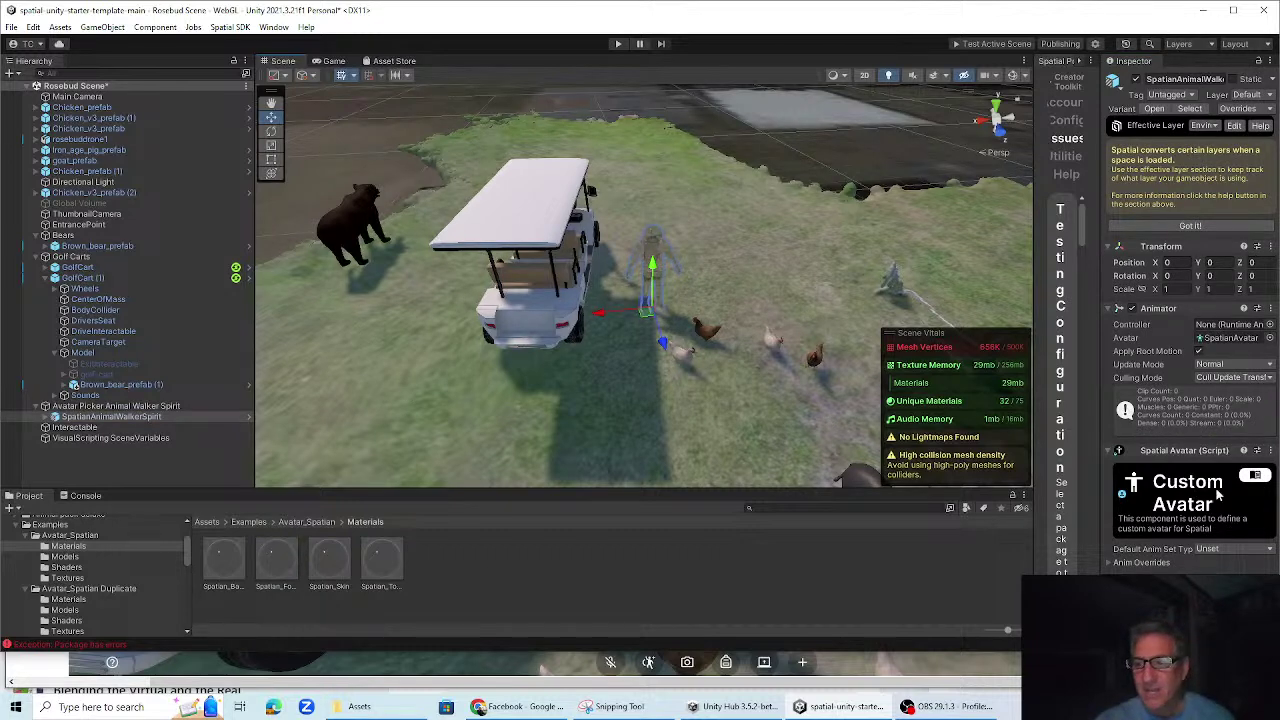
{"action": "left_click", "coordinate": [74, 427]}
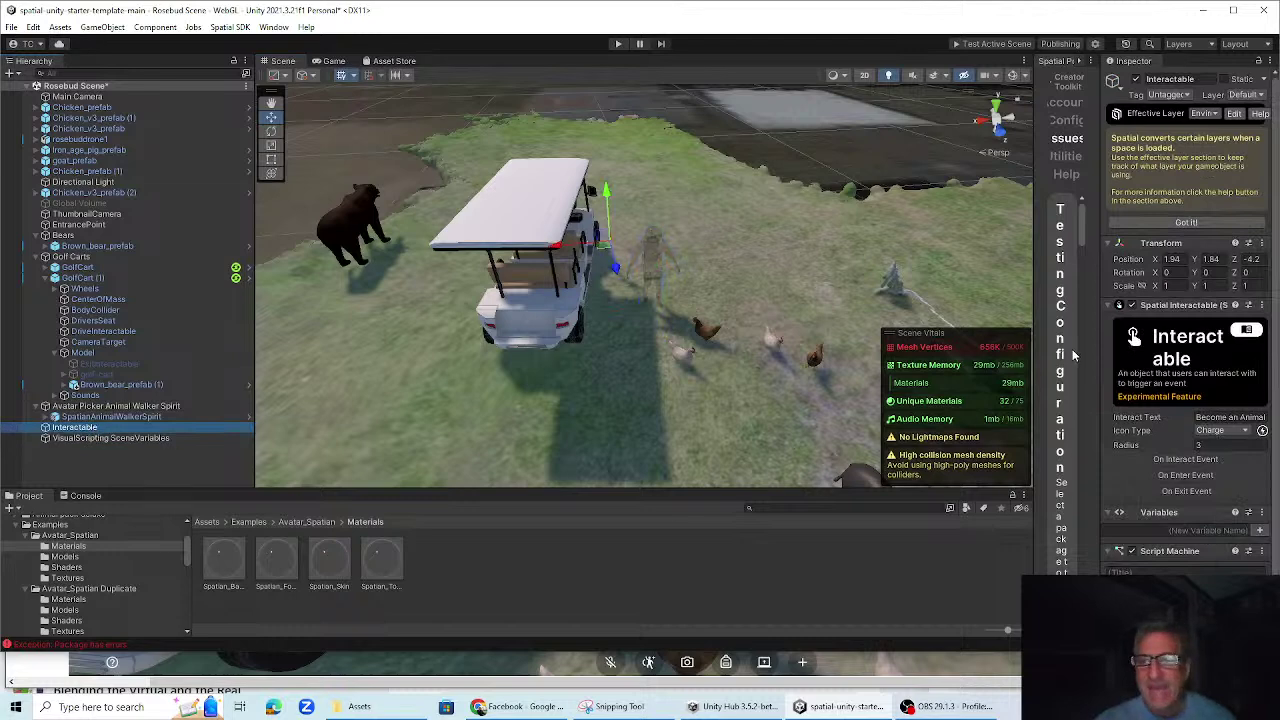
Open the Interactable's Animal Walker Spirit Picker script graph and search the available nodes for "spatia"
{"action": "scroll", "coordinate": [1215, 568], "scroll_direction": "down", "scroll_amount": 2}
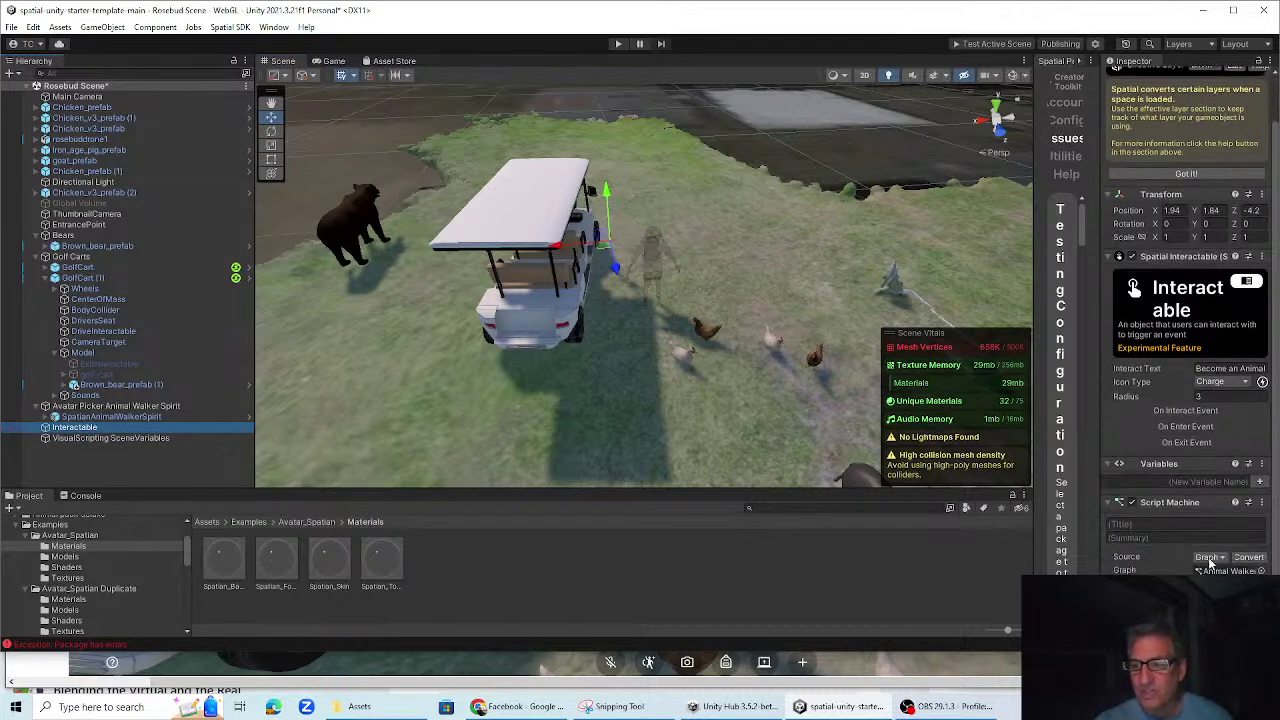
{"action": "double_click", "coordinate": [1228, 570]}
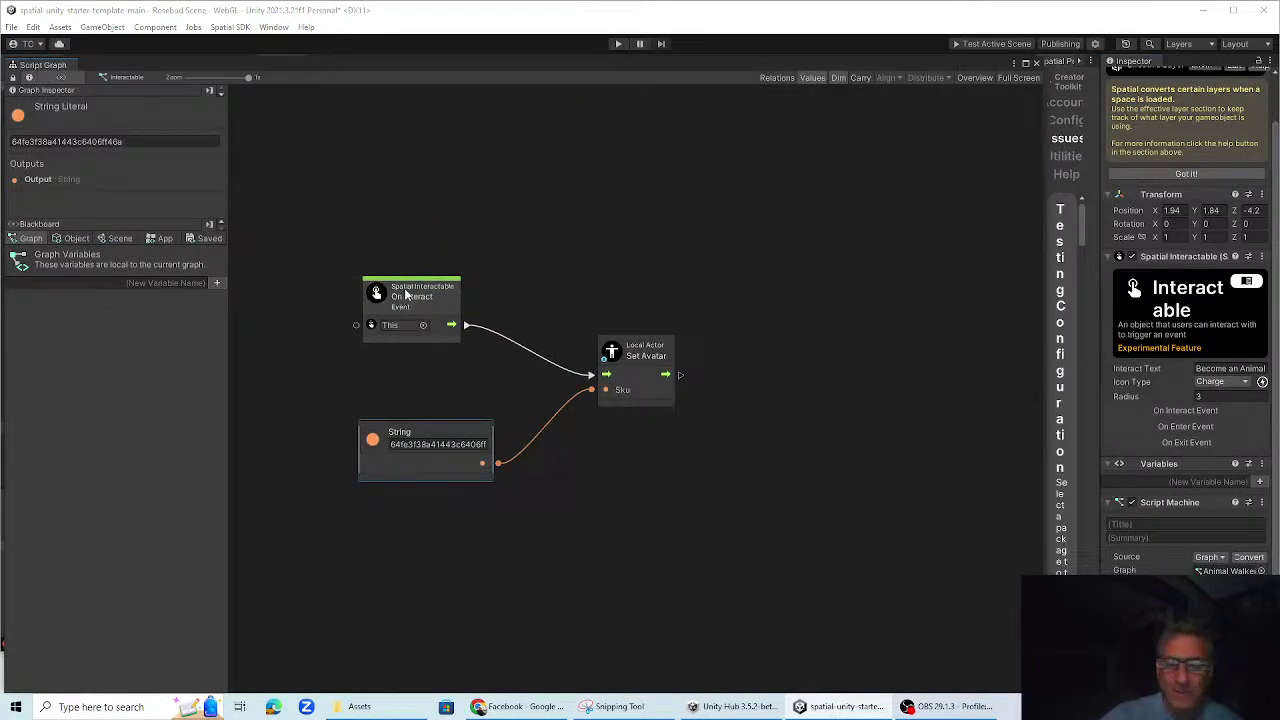
{"action": "right_click", "coordinate": [438, 230]}
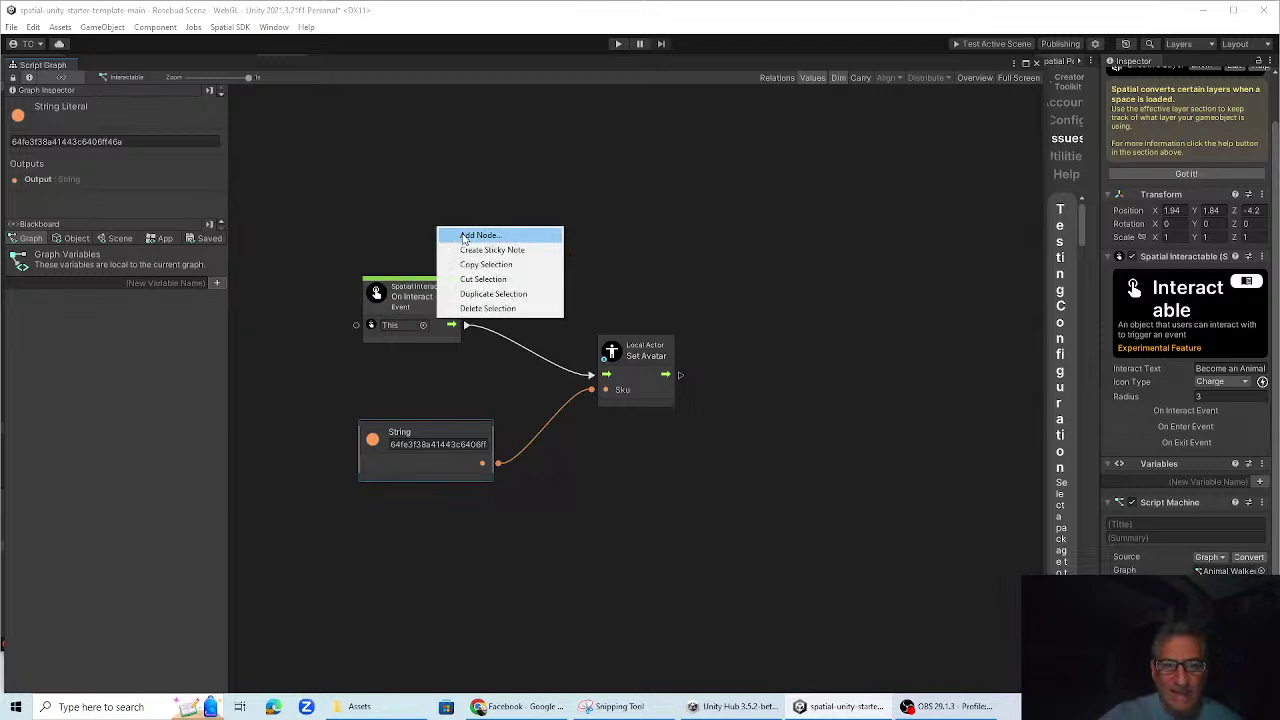
{"action": "left_click", "coordinate": [463, 236]}
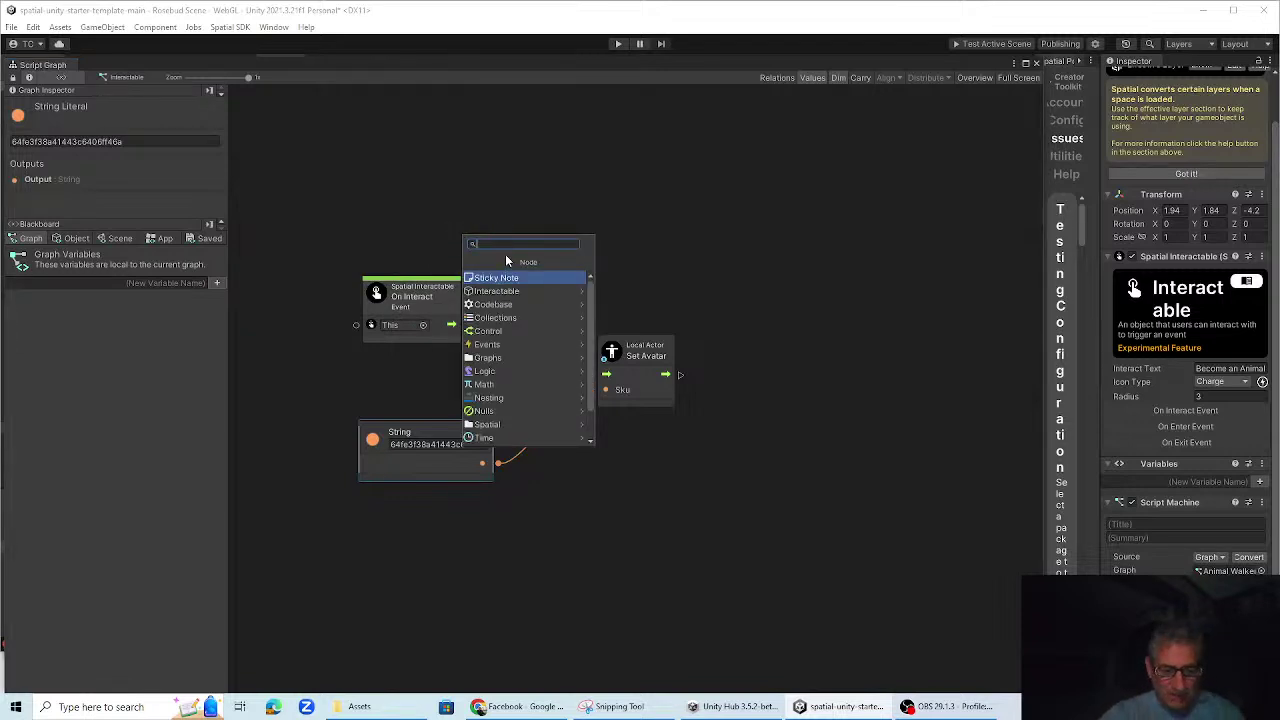
{"action": "type", "text": "spatia"}
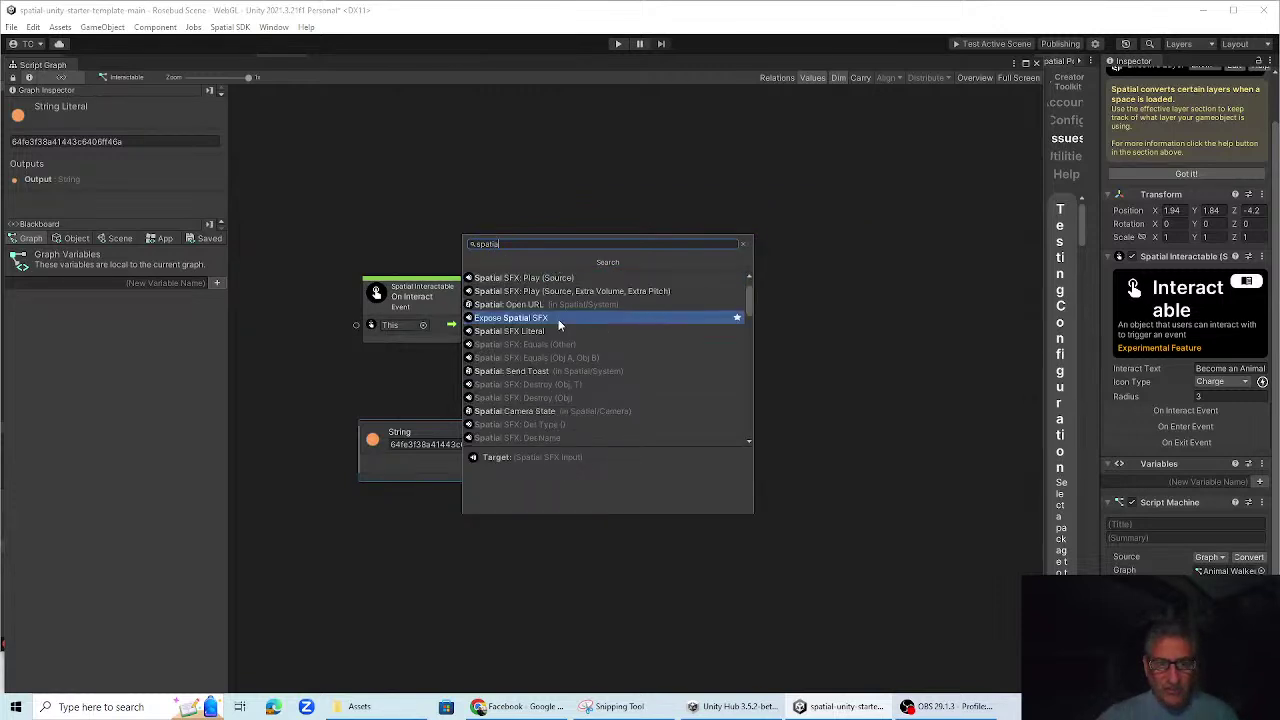
{"action": "scroll", "coordinate": [558, 325], "scroll_direction": "down", "scroll_amount": 3}
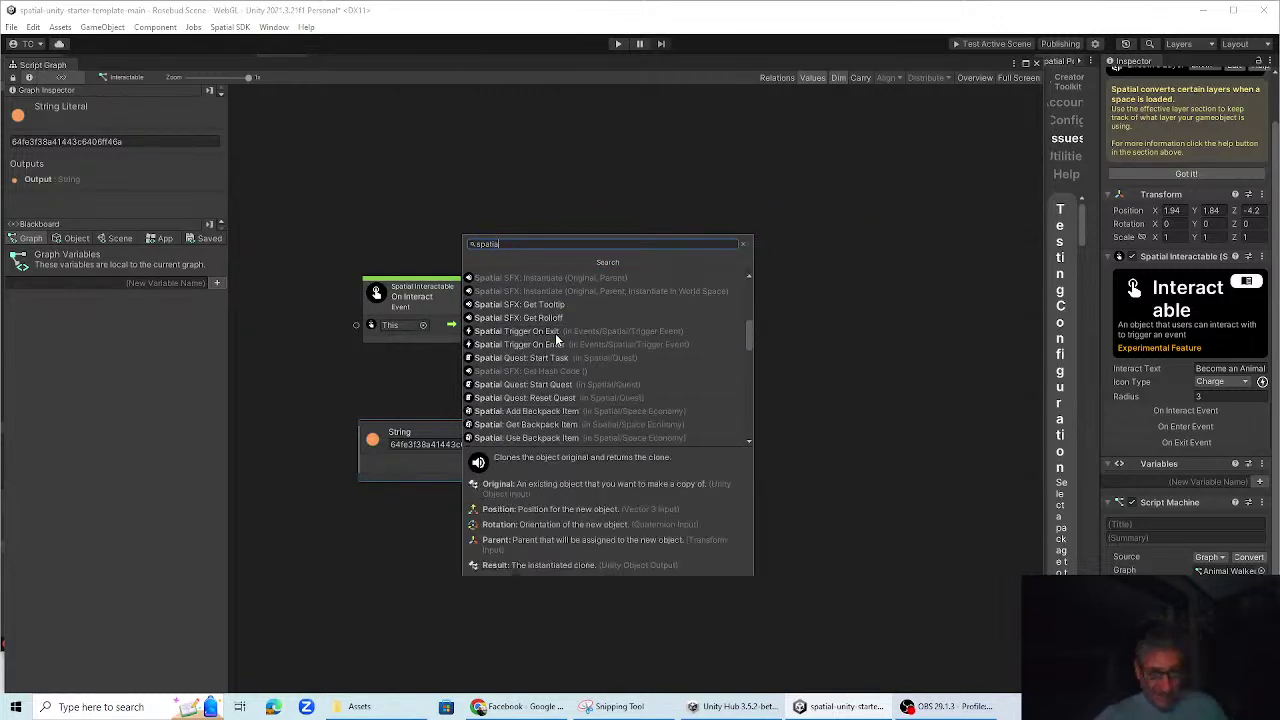
{"action": "scroll", "coordinate": [558, 340], "scroll_direction": "down", "scroll_amount": 3}
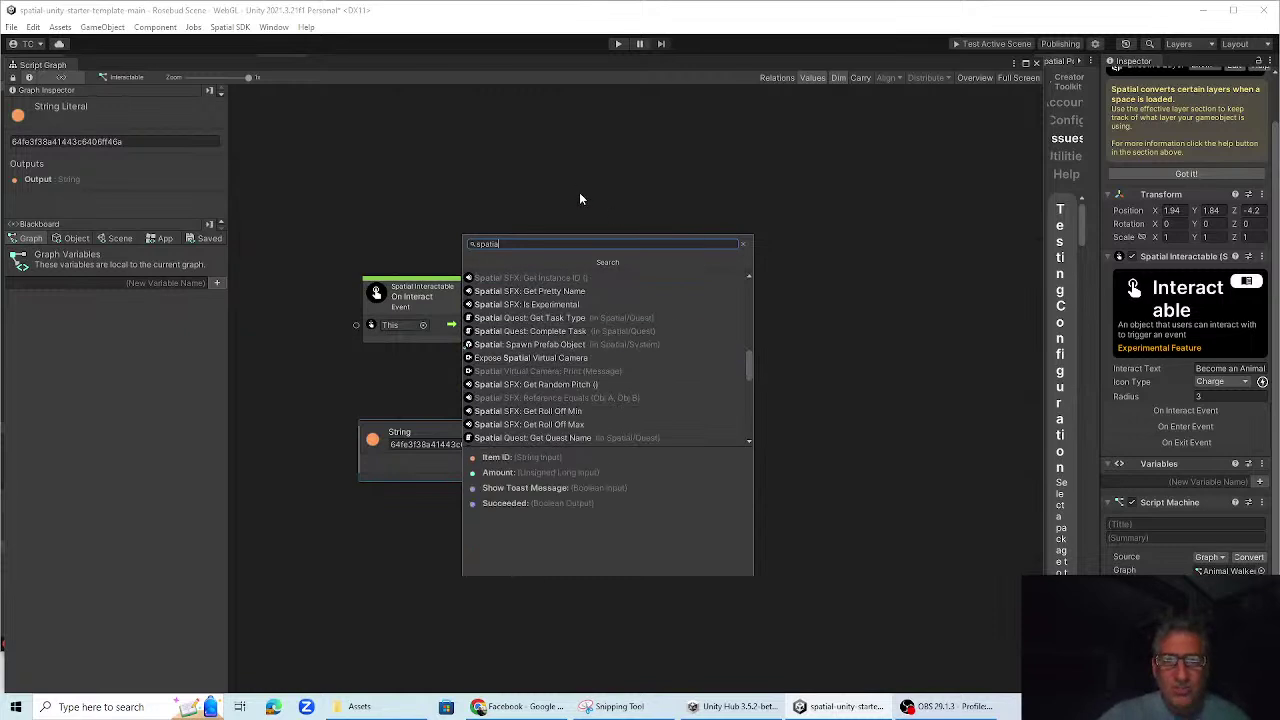
{"action": "left_click", "coordinate": [580, 198]}
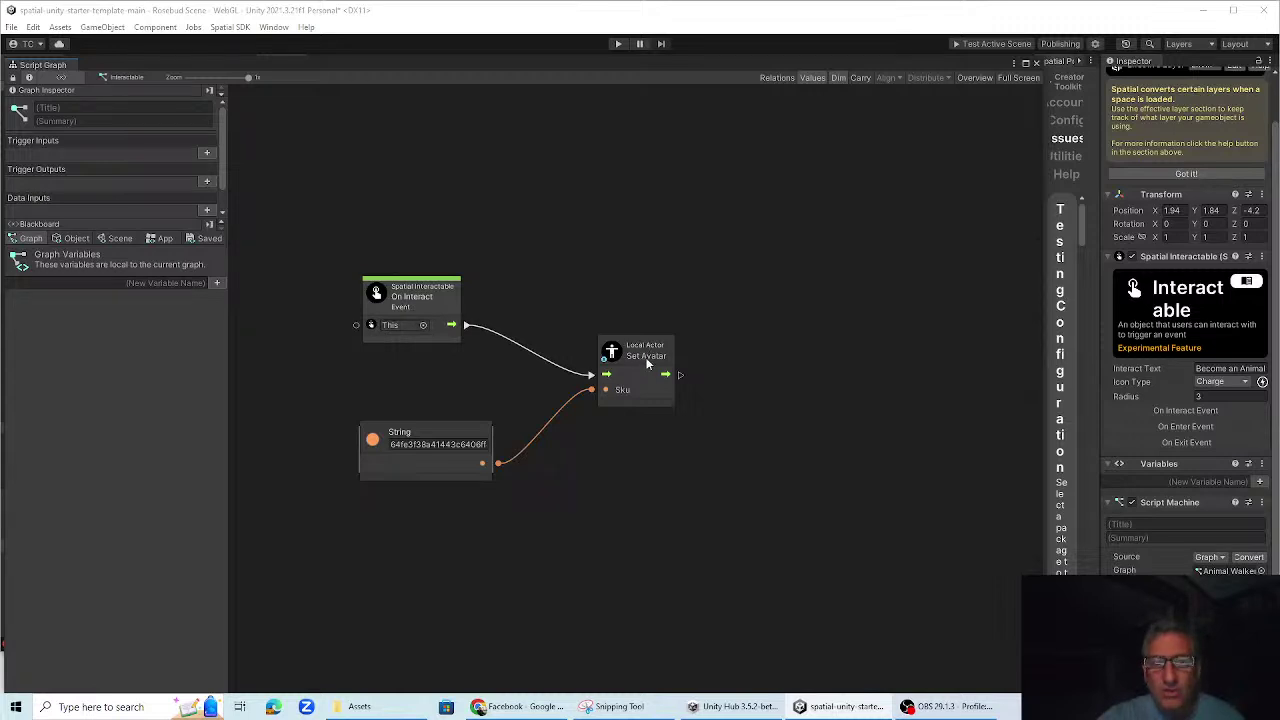
Search the graph's node list for "local actor set" and dismiss the list without adding a node
{"action": "right_click", "coordinate": [629, 289]}
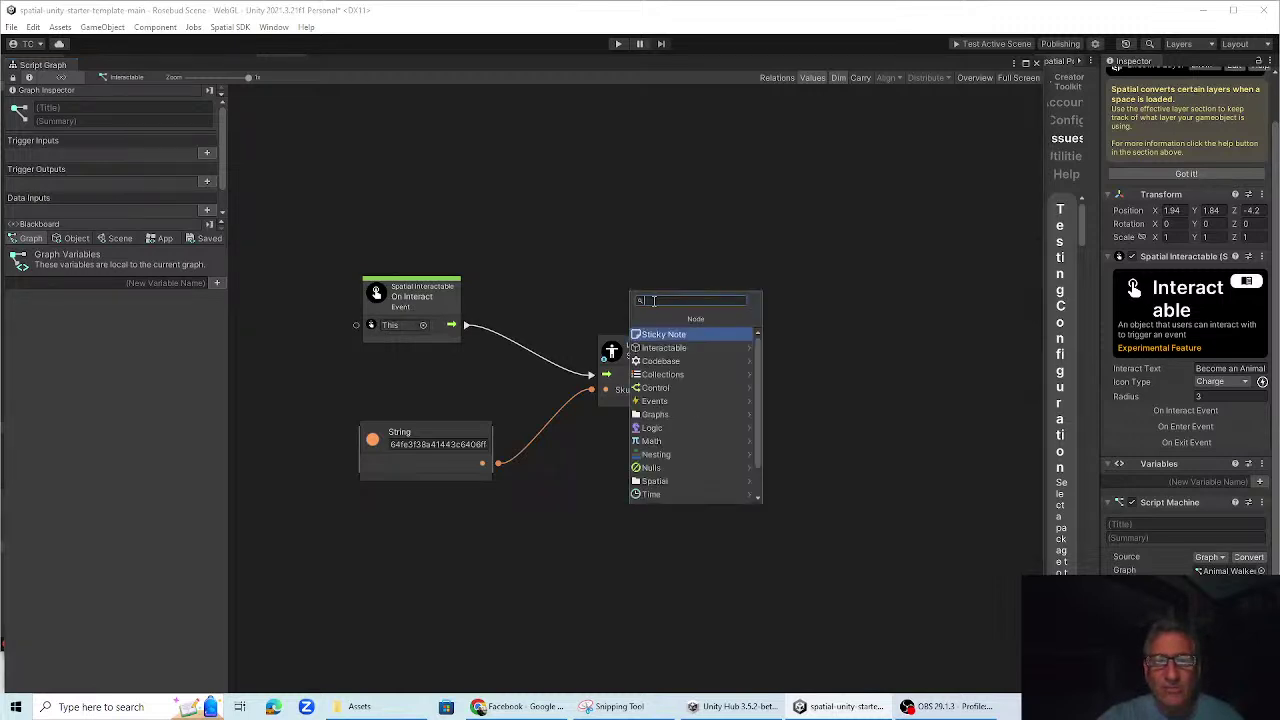
{"action": "type", "text": "local actor a"}
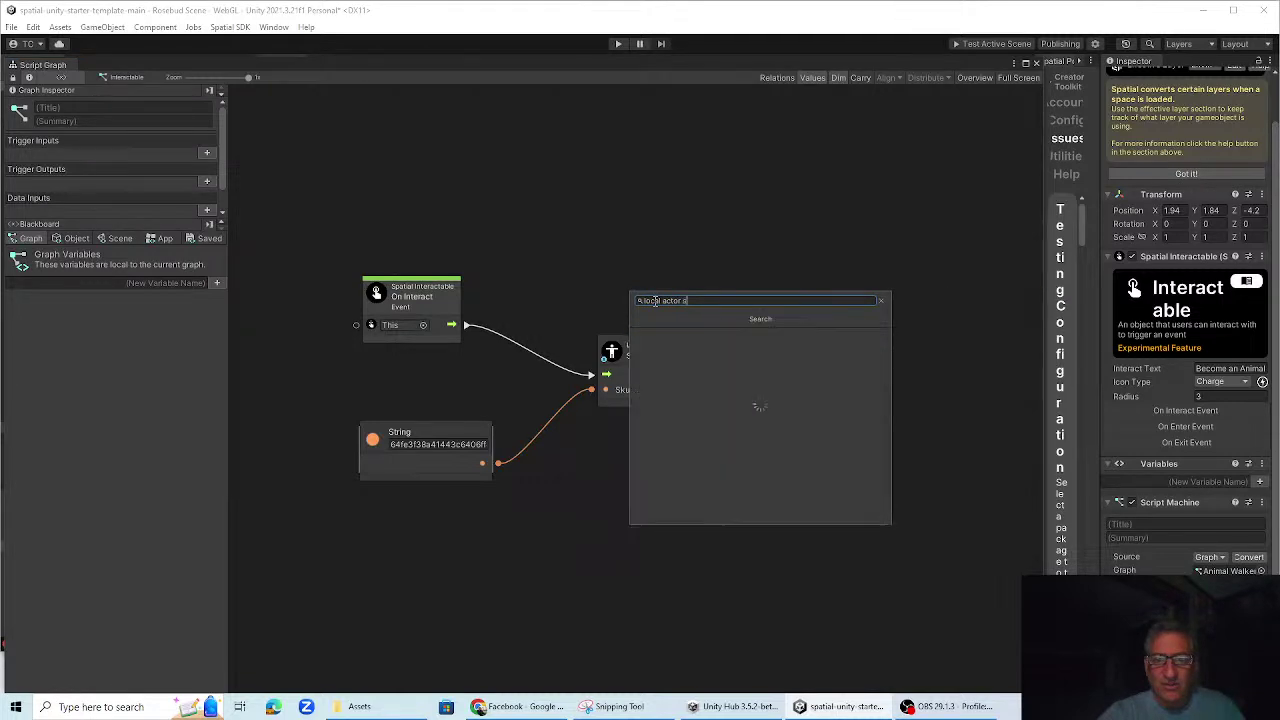
{"action": "key", "text": "BackSpace"}
{"action": "type", "text": "set"}
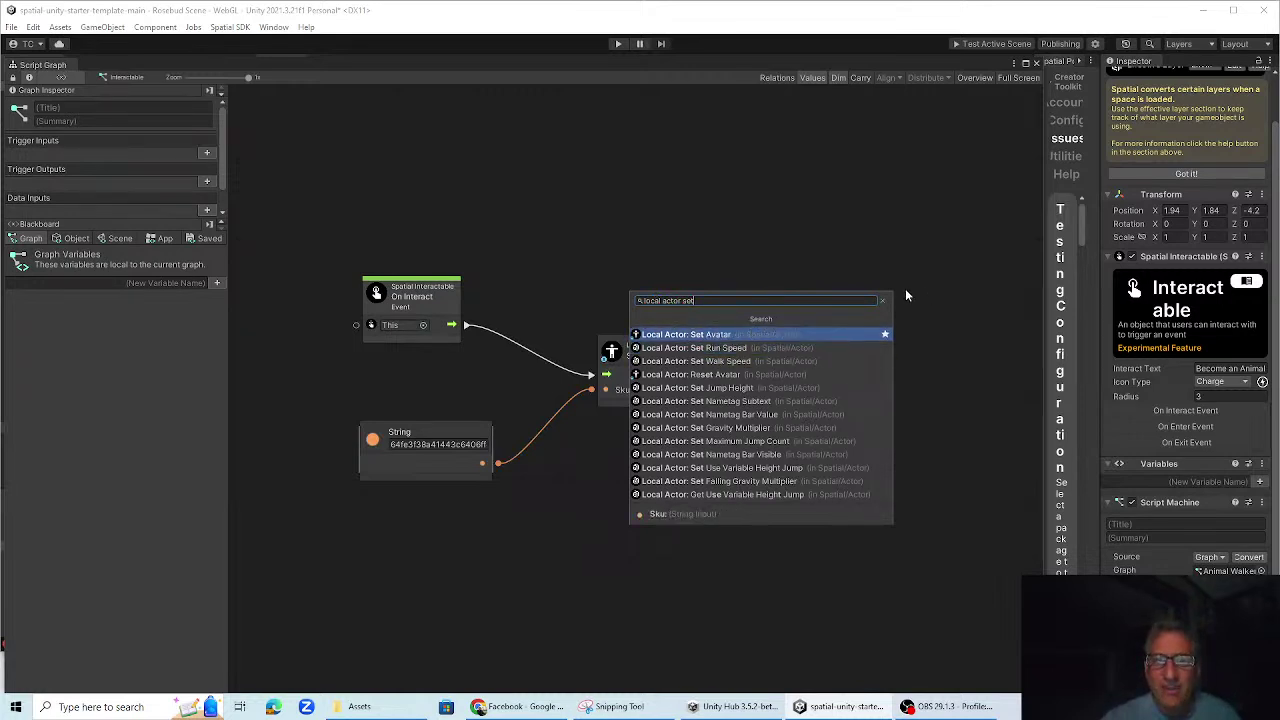
{"action": "left_click", "coordinate": [884, 302]}
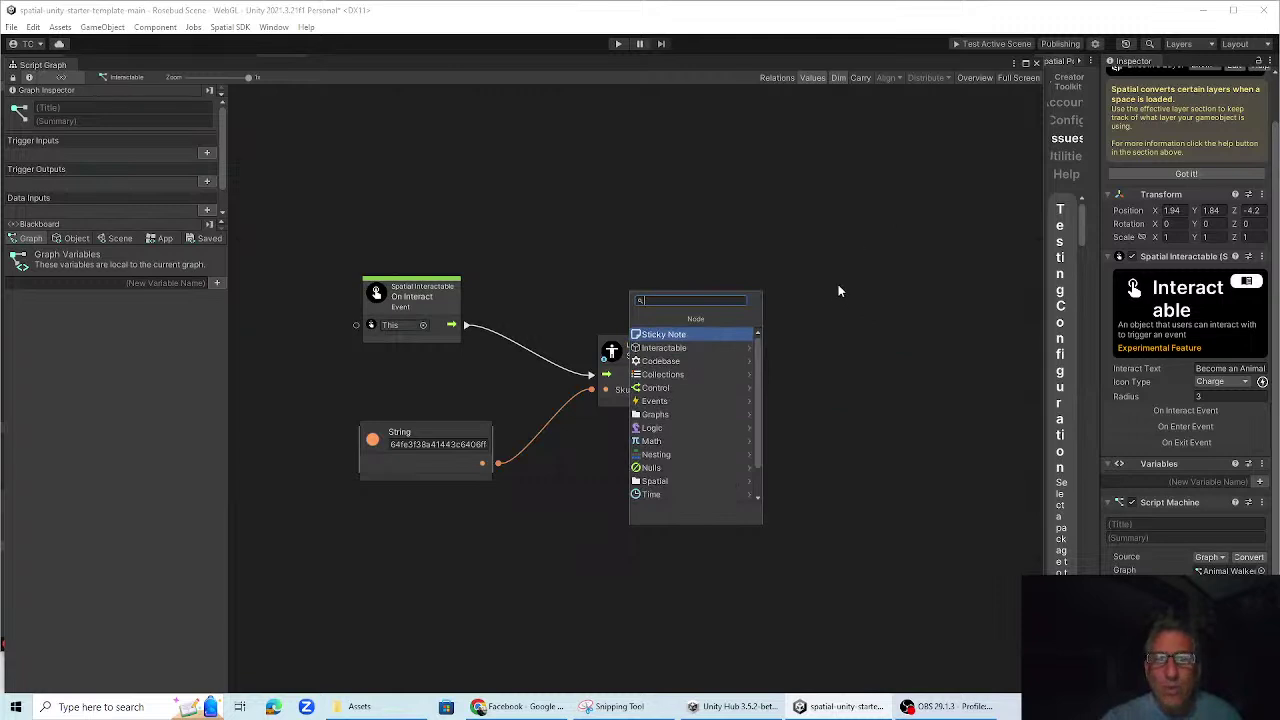
{"action": "left_click", "coordinate": [729, 220]}
Move the String node and the Local Actor Set Avatar node slightly farther apart, and close the script graph
{"action": "left_click", "coordinate": [607, 393]}
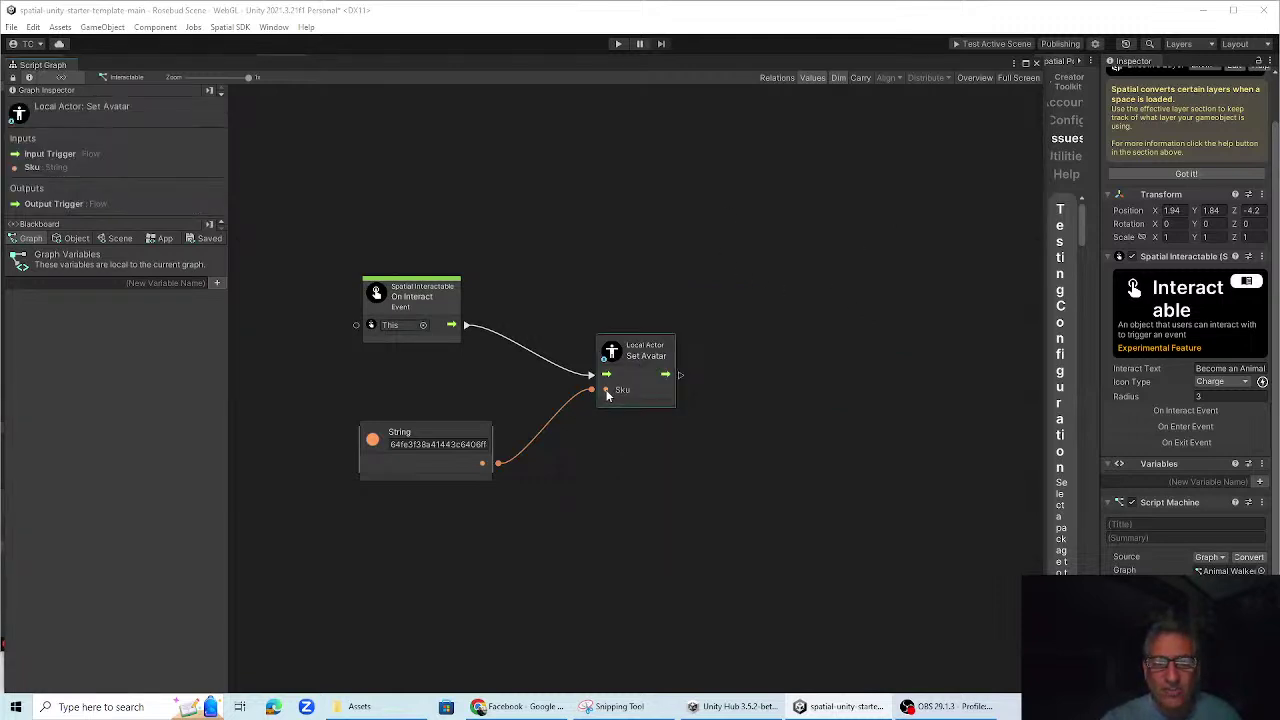
{"action": "left_click", "coordinate": [423, 434]}
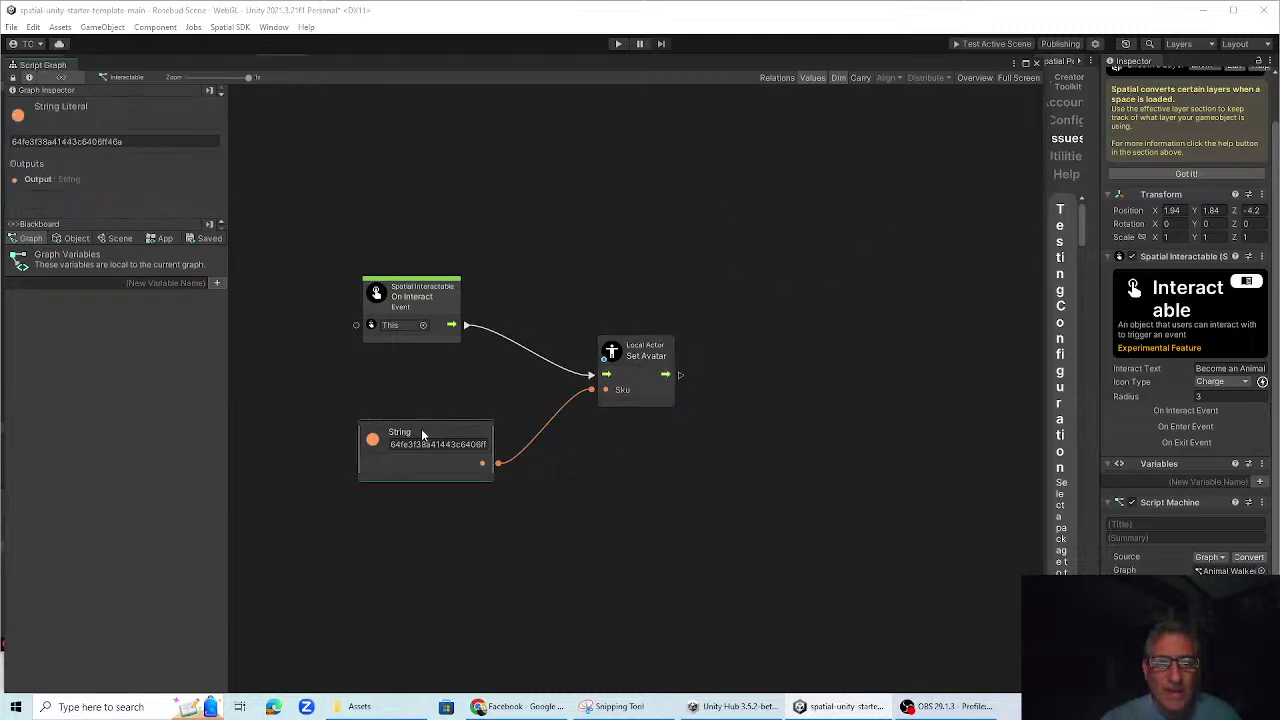
{"action": "right_click", "coordinate": [436, 432]}
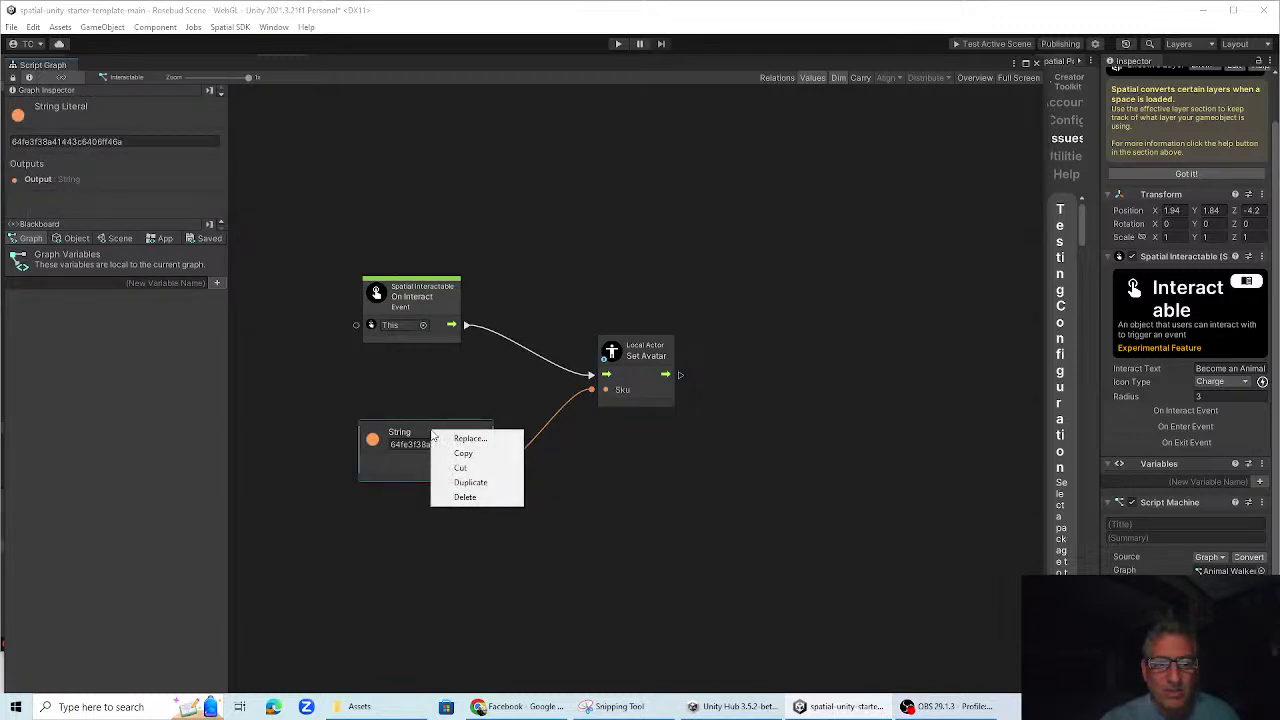
{"action": "left_click", "coordinate": [426, 432]}
{"action": "left_click_drag", "start_coordinate": [426, 432], "coordinate": [397, 451]}
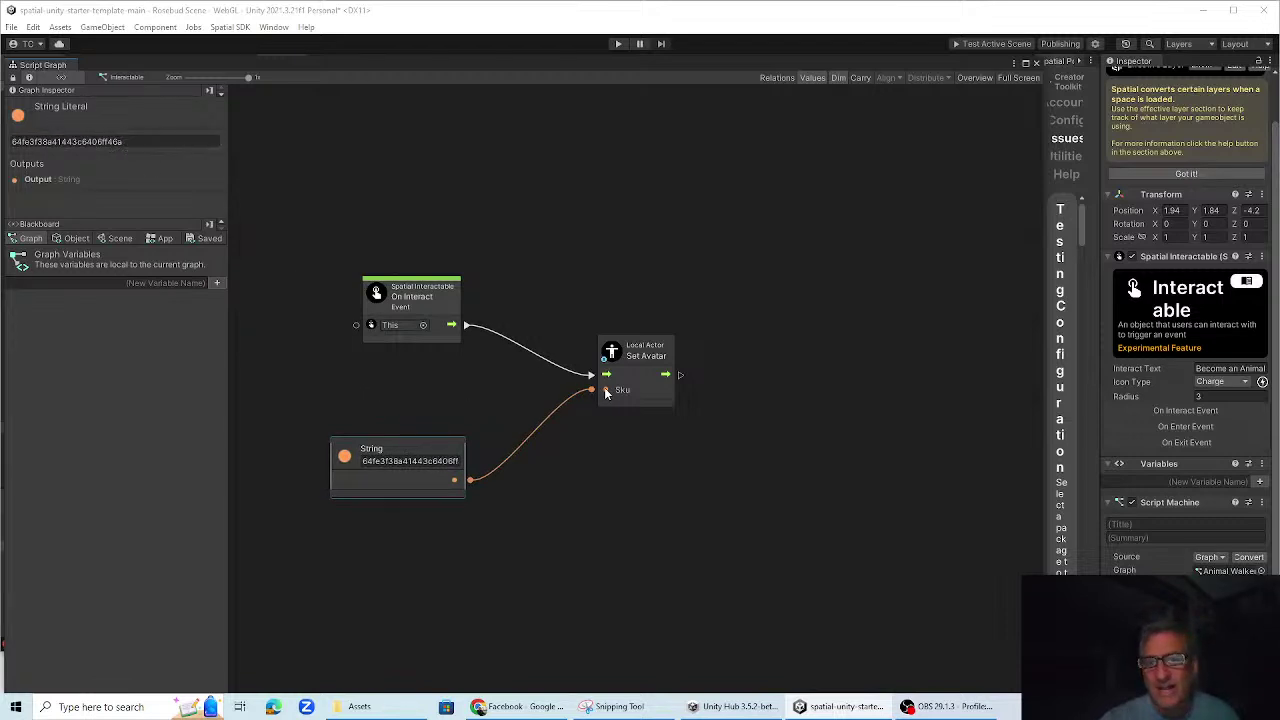
{"action": "left_click_drag", "start_coordinate": [603, 390], "coordinate": [630, 380]}
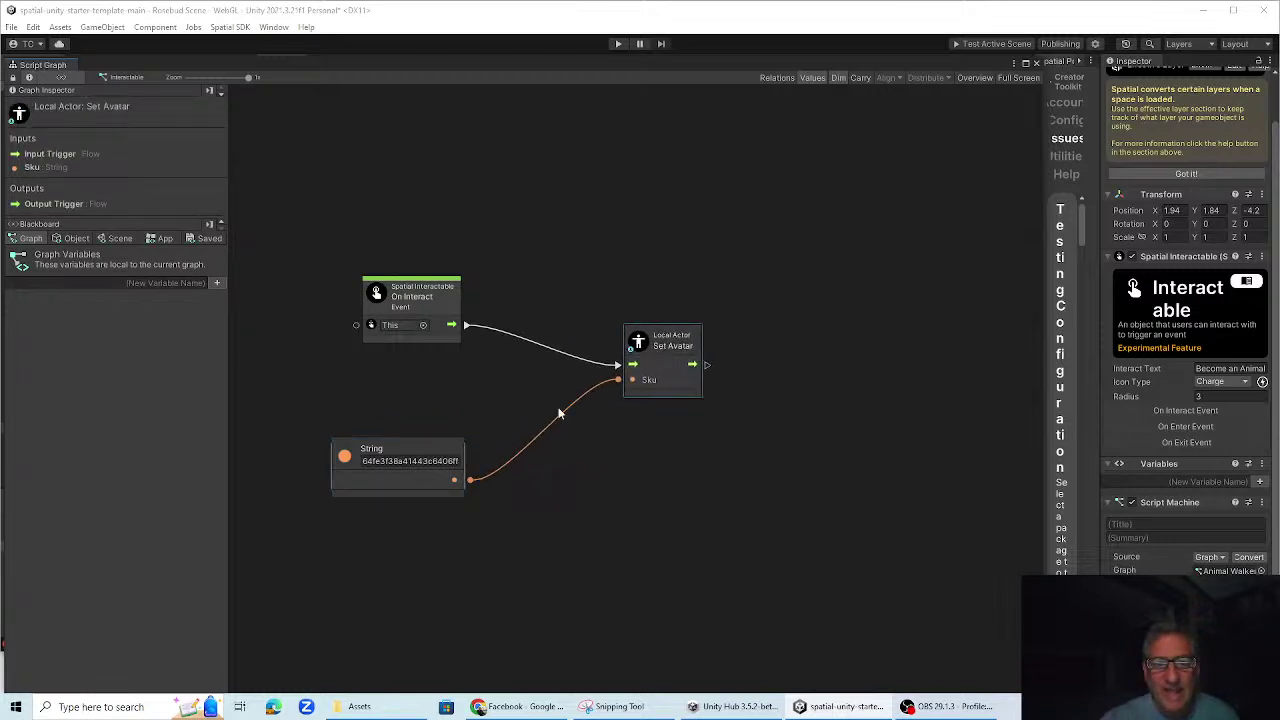
{"action": "left_click_drag", "start_coordinate": [385, 453], "coordinate": [390, 455]}
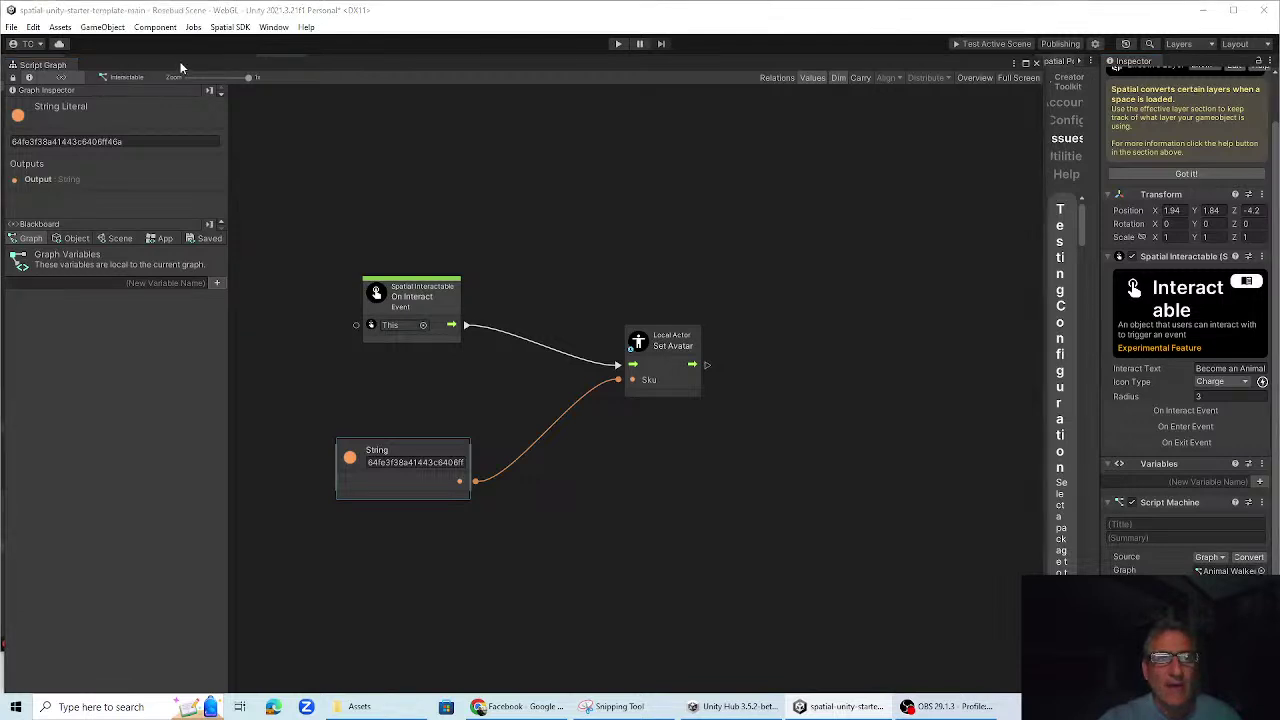
{"action": "left_click_drag", "start_coordinate": [180, 64], "coordinate": [92, 83]}
{"action": "left_click", "coordinate": [946, 82]}
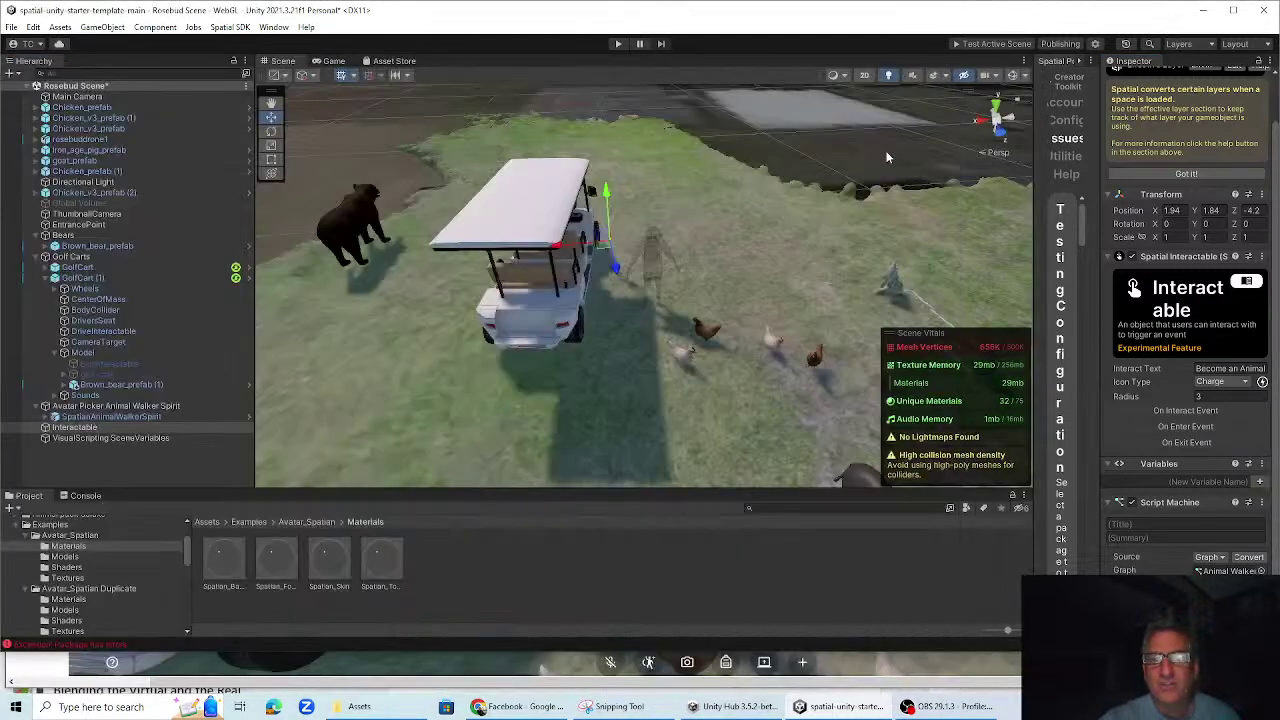
Show the Spatial Portal's project configuration at a readable width and set the new package type to Avatar
{"action": "left_click_drag", "start_coordinate": [1035, 183], "coordinate": [700, 195]}
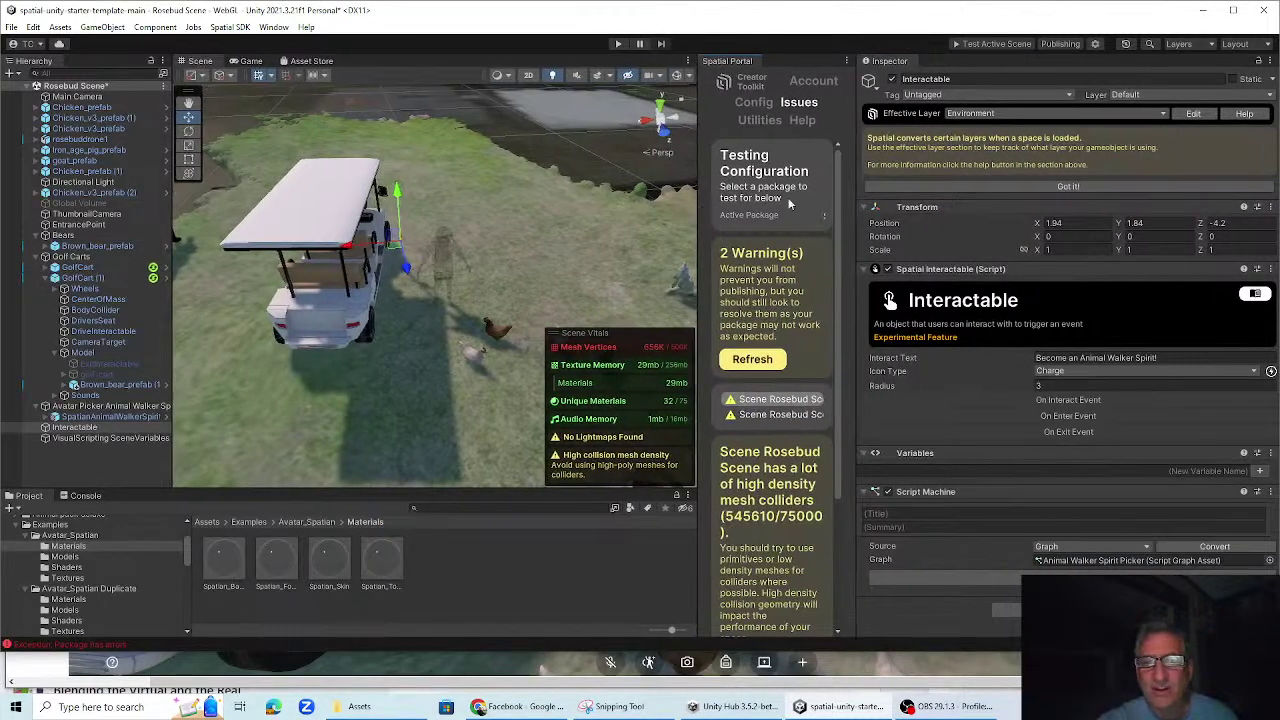
{"action": "left_click", "coordinate": [765, 104]}
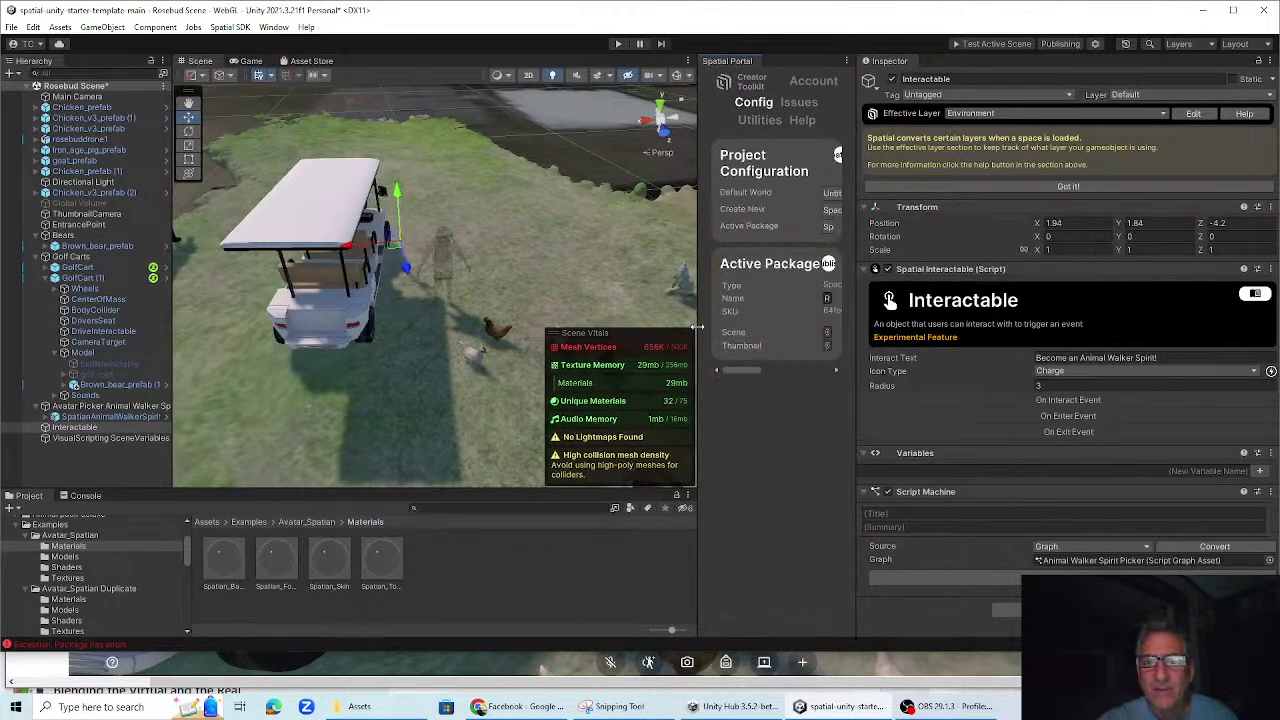
{"action": "left_click_drag", "start_coordinate": [699, 330], "coordinate": [587, 330]}
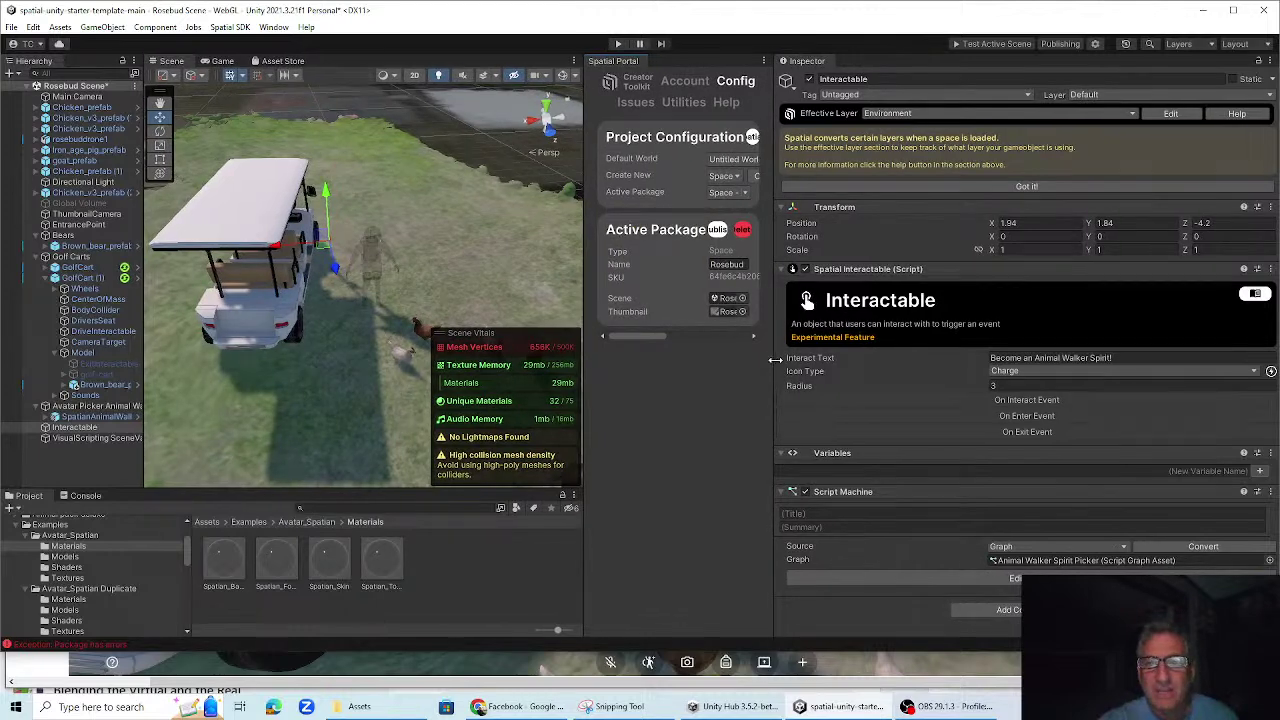
{"action": "left_click_drag", "start_coordinate": [772, 369], "coordinate": [1216, 369]}
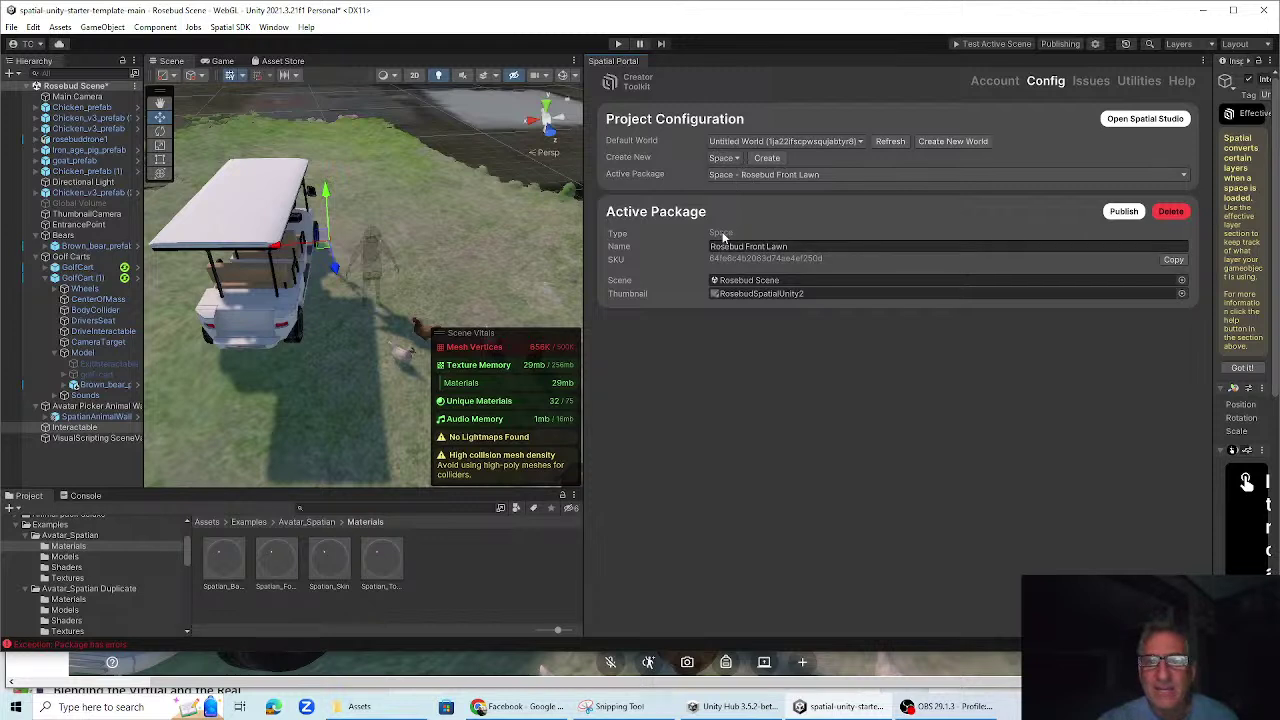
{"action": "left_click", "coordinate": [725, 158]}
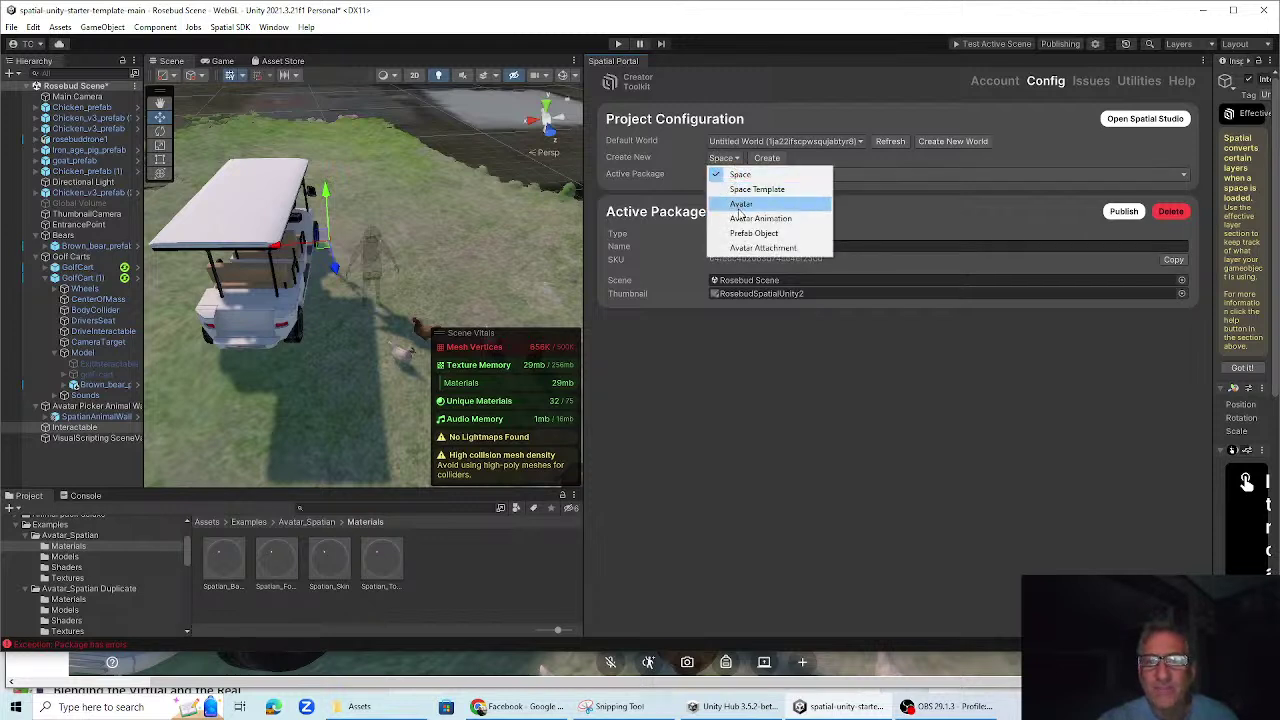
{"action": "left_click", "coordinate": [746, 205]}
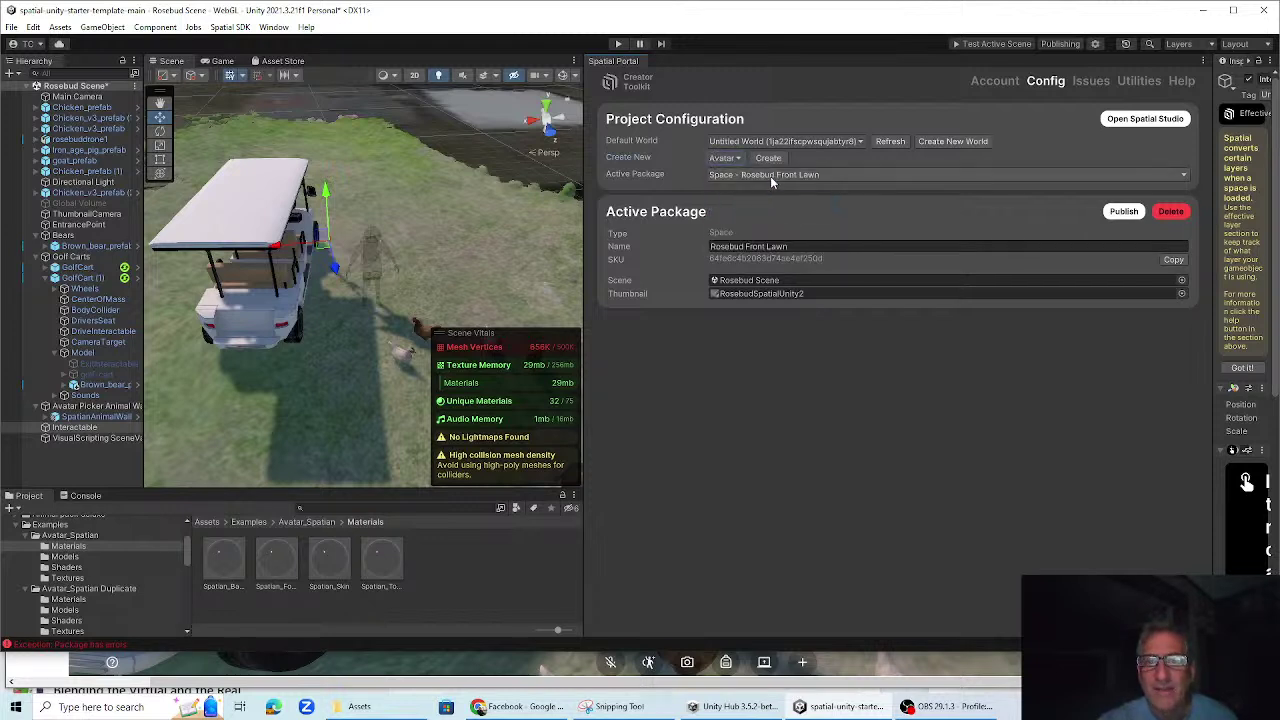
Make Avatar - Ghostly Animal Walker Spirit the active package and copy its SKU
{"action": "left_click", "coordinate": [758, 178]}
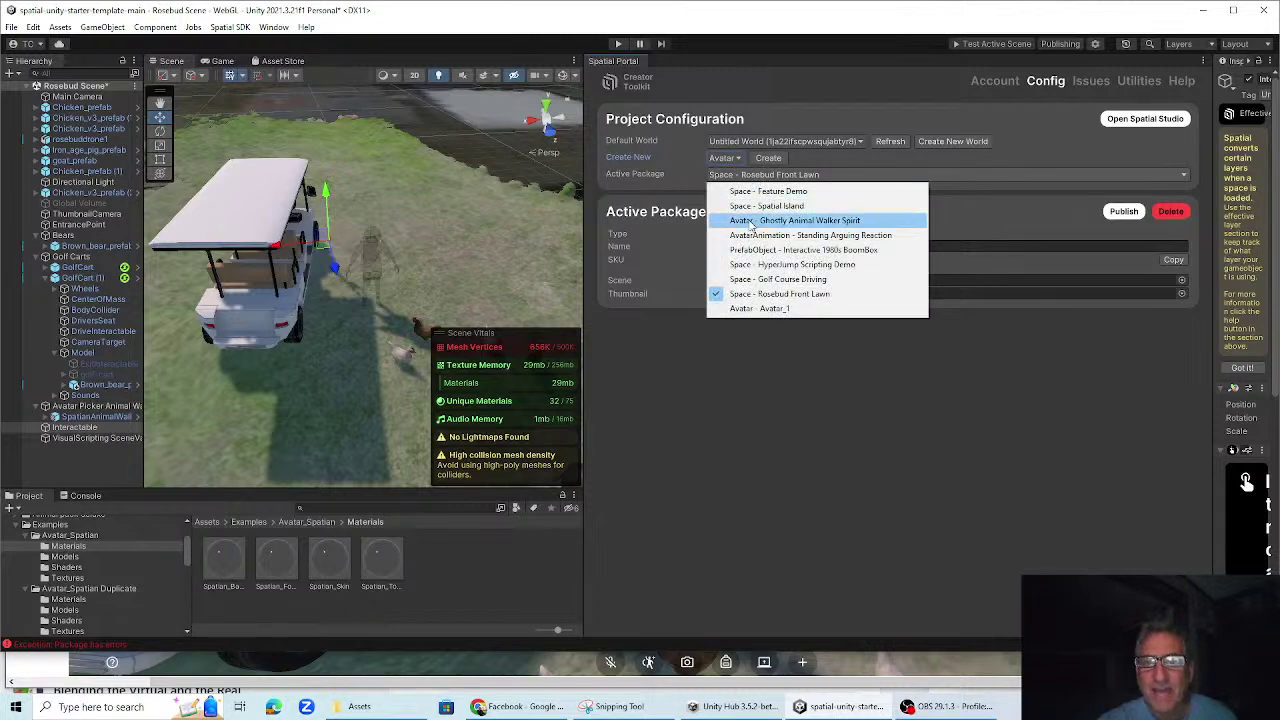
{"action": "left_click", "coordinate": [769, 221]}
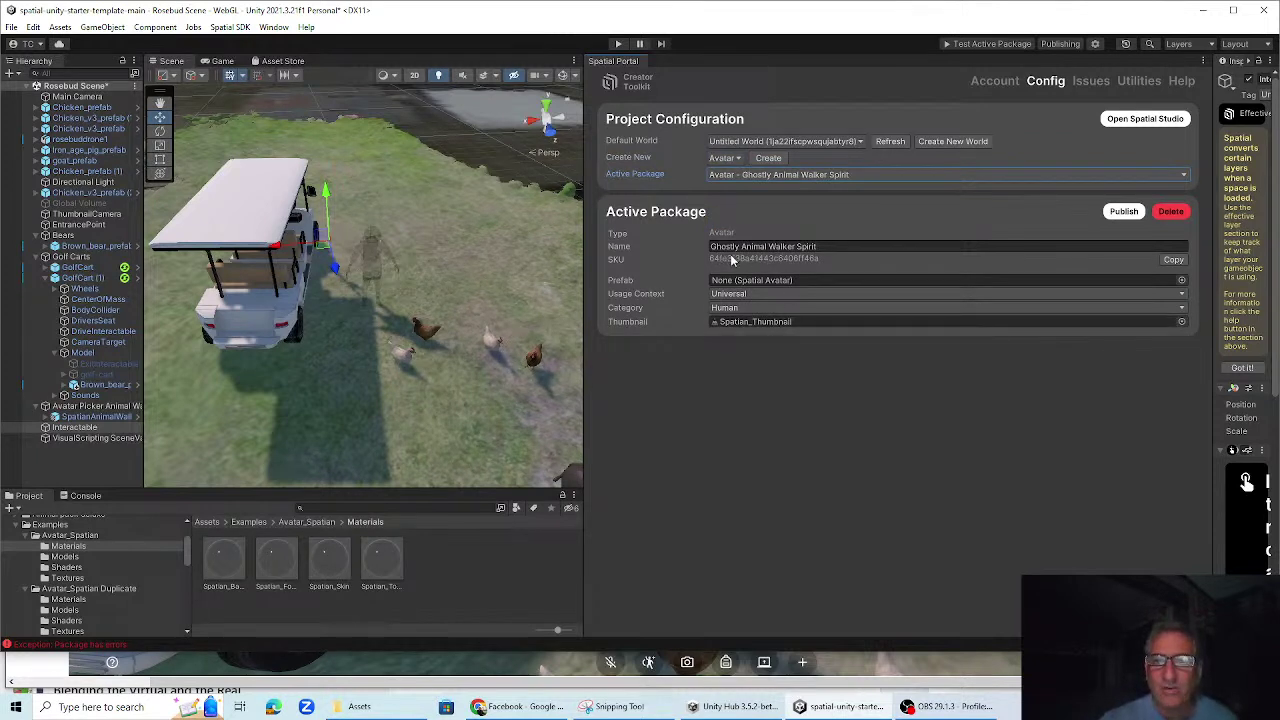
{"action": "left_click", "coordinate": [1174, 260]}
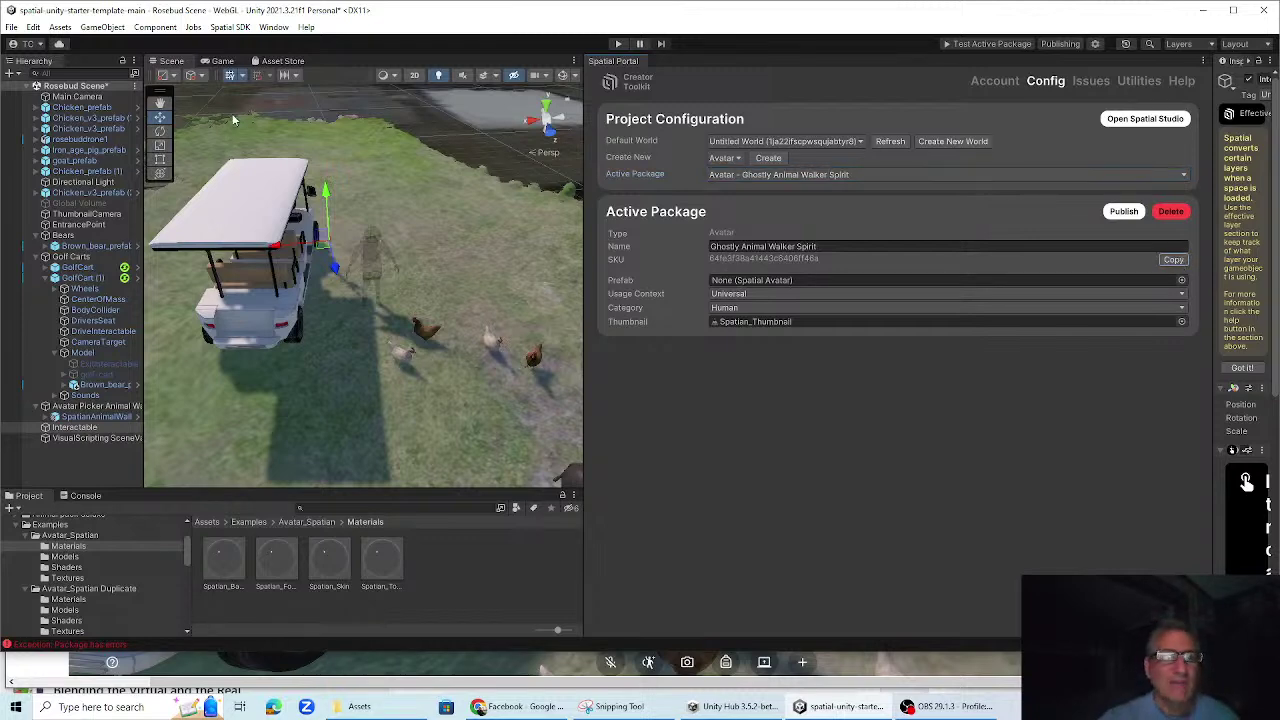
Examine the properties of the VisualScripting SceneVariables object and the SpatianAnimalWalkerSpirit avatar beside the golf cart
{"action": "left_click_drag", "start_coordinate": [583, 252], "coordinate": [1155, 250]}
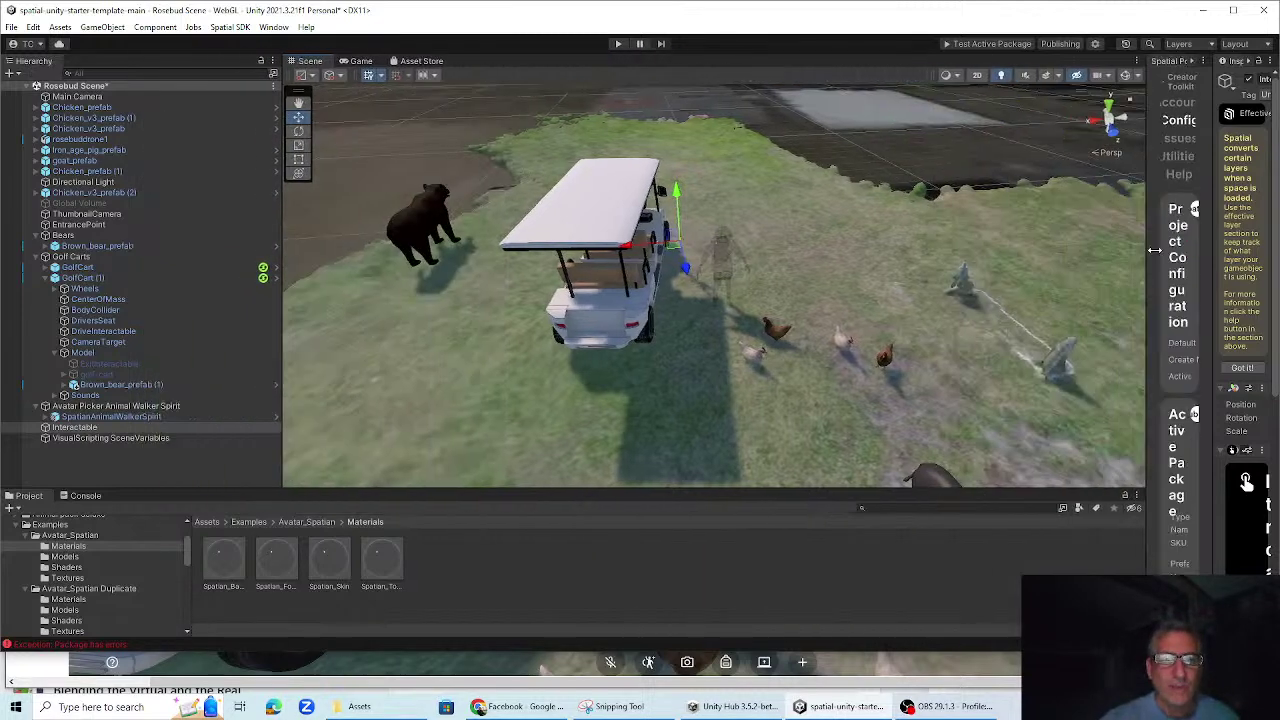
{"action": "left_click", "coordinate": [722, 258]}
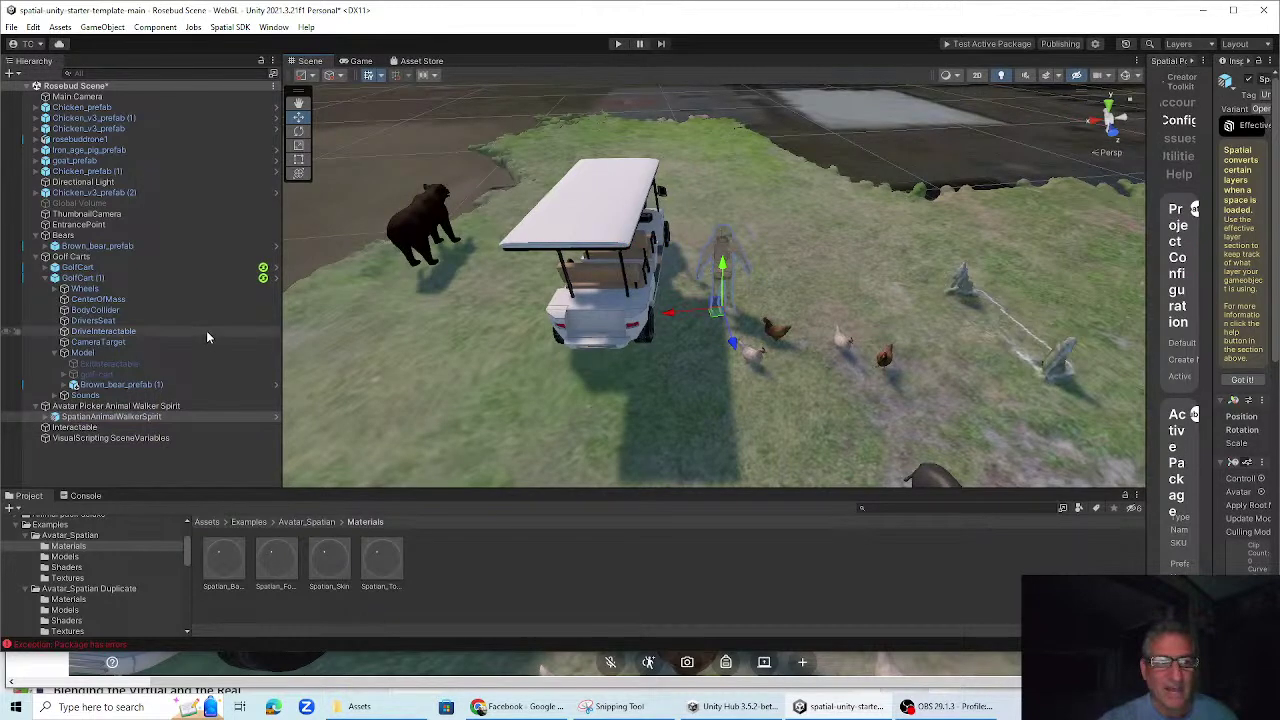
{"action": "left_click", "coordinate": [89, 439]}
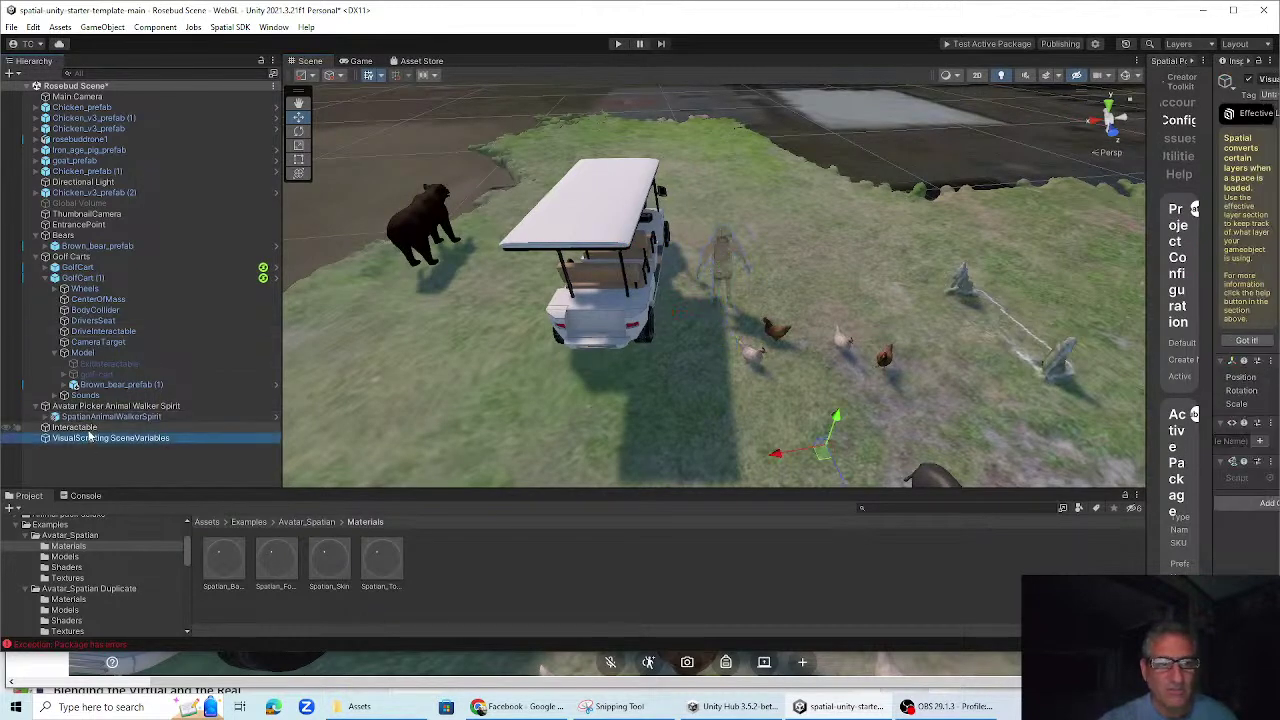
{"action": "double_click", "coordinate": [80, 427]}
{"action": "double_click", "coordinate": [125, 441]}
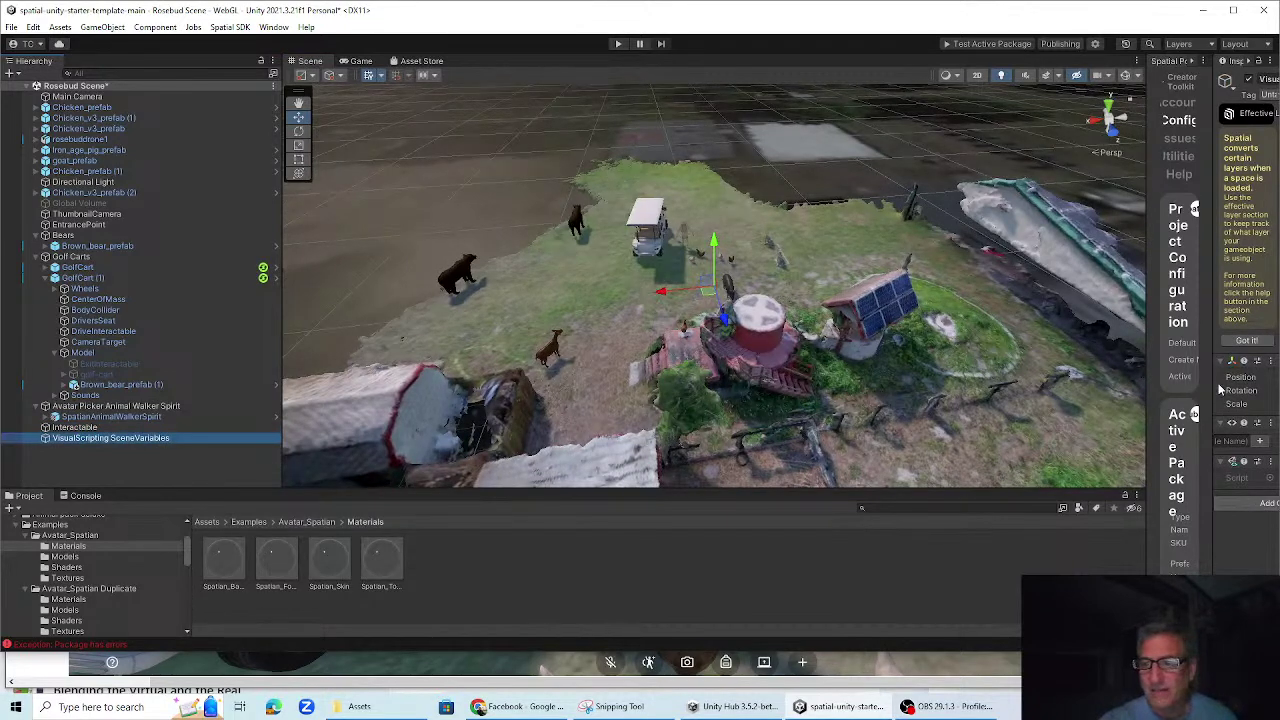
{"action": "left_click_drag", "start_coordinate": [1212, 387], "coordinate": [1065, 394]}
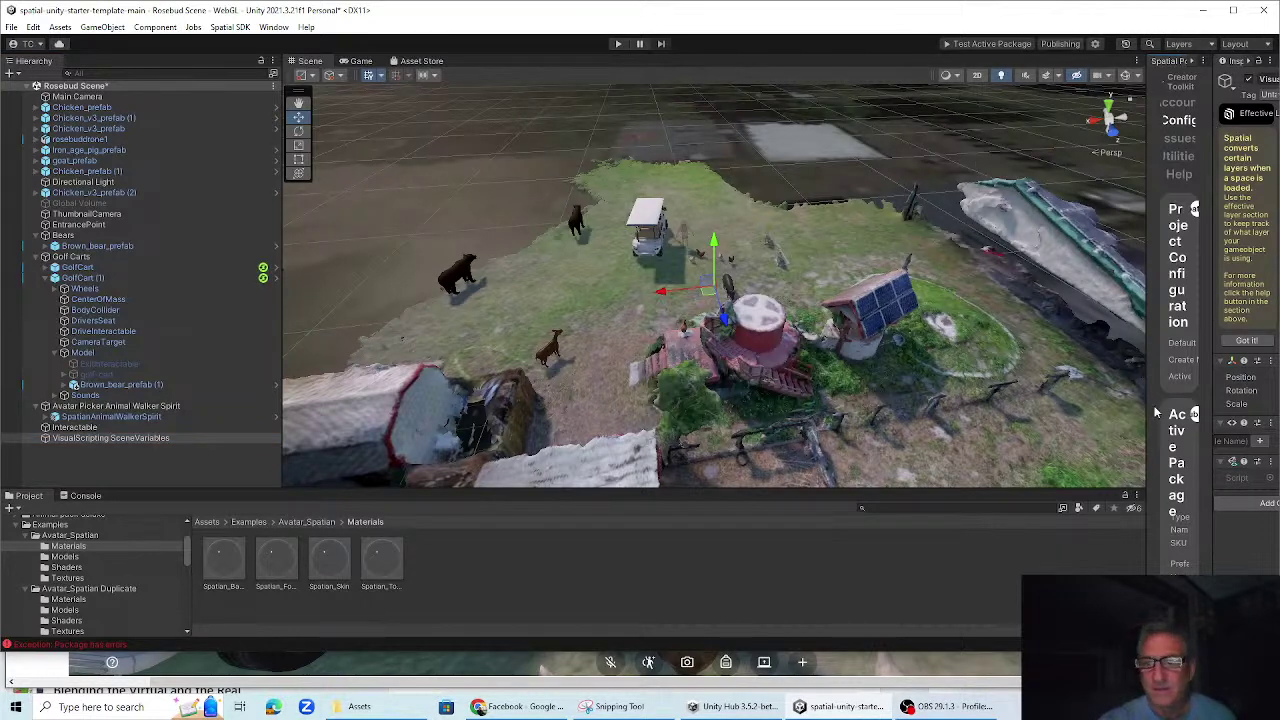
{"action": "left_click_drag", "start_coordinate": [1143, 406], "coordinate": [741, 405]}
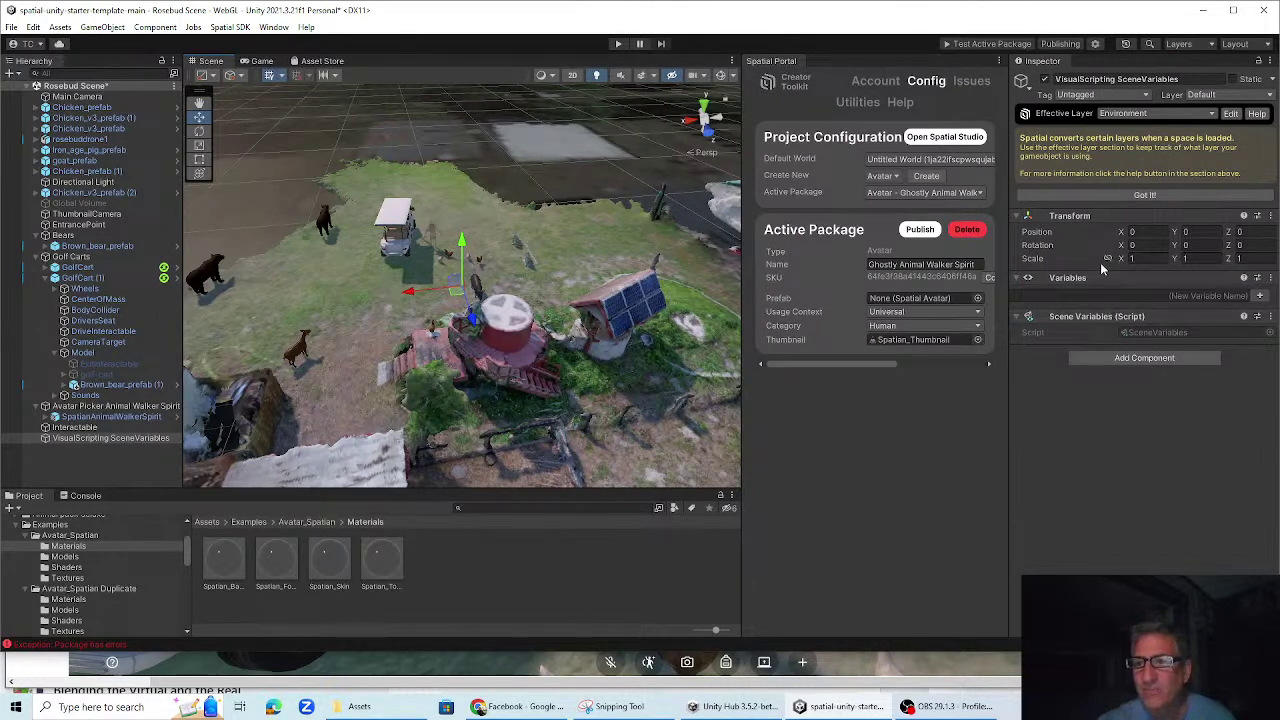
{"action": "left_click", "coordinate": [433, 237]}
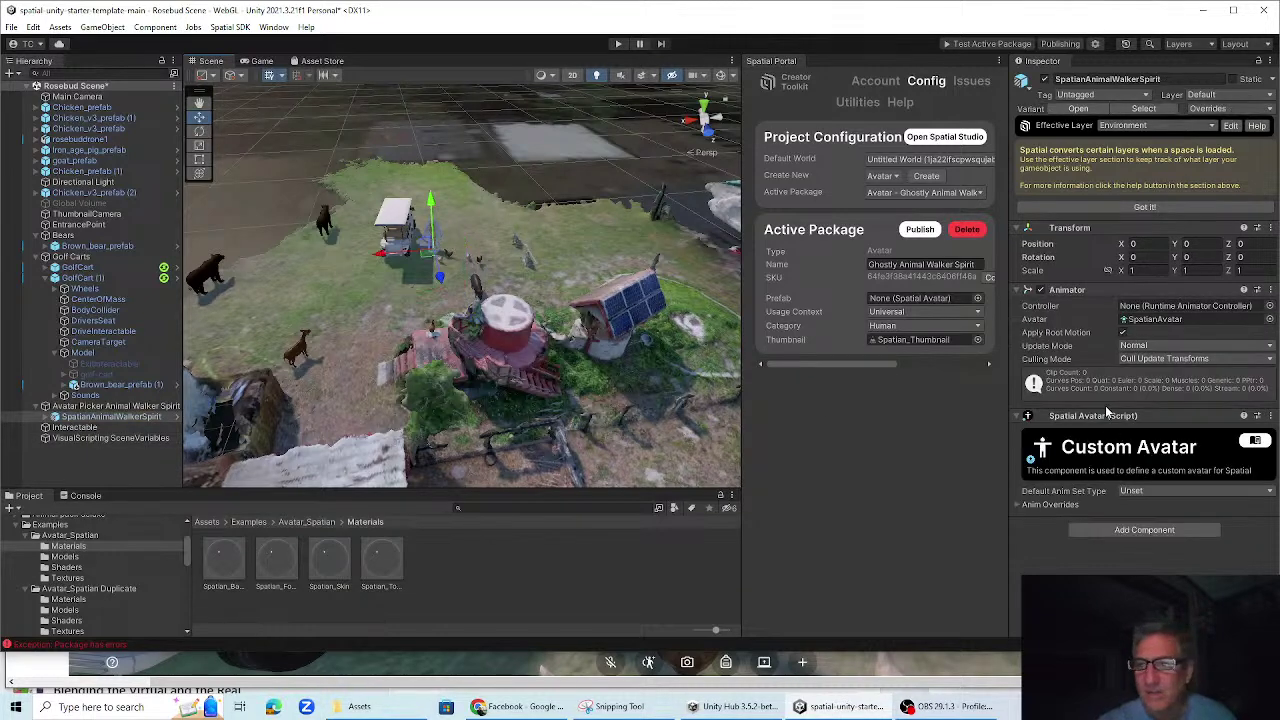
Check the avatar SKU in the String node of the Interactable's script graph, and close the graph
{"action": "left_click", "coordinate": [70, 427]}
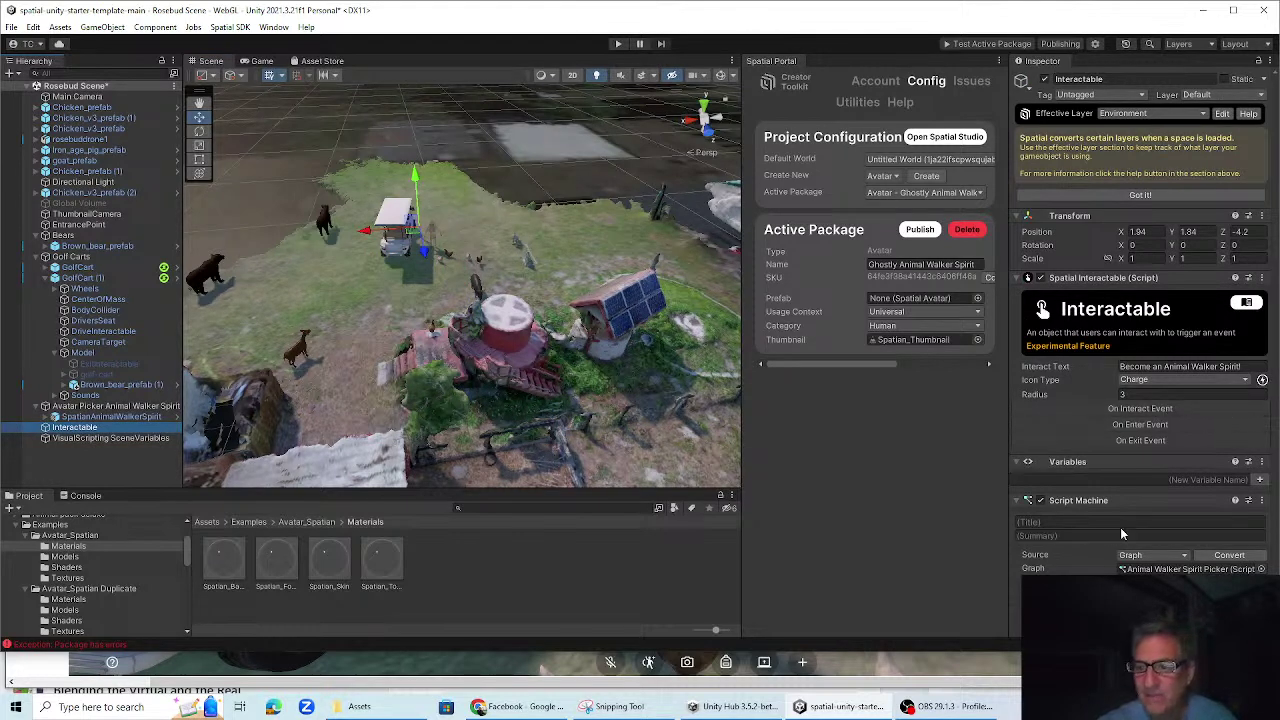
{"action": "left_click", "coordinate": [1140, 587]}
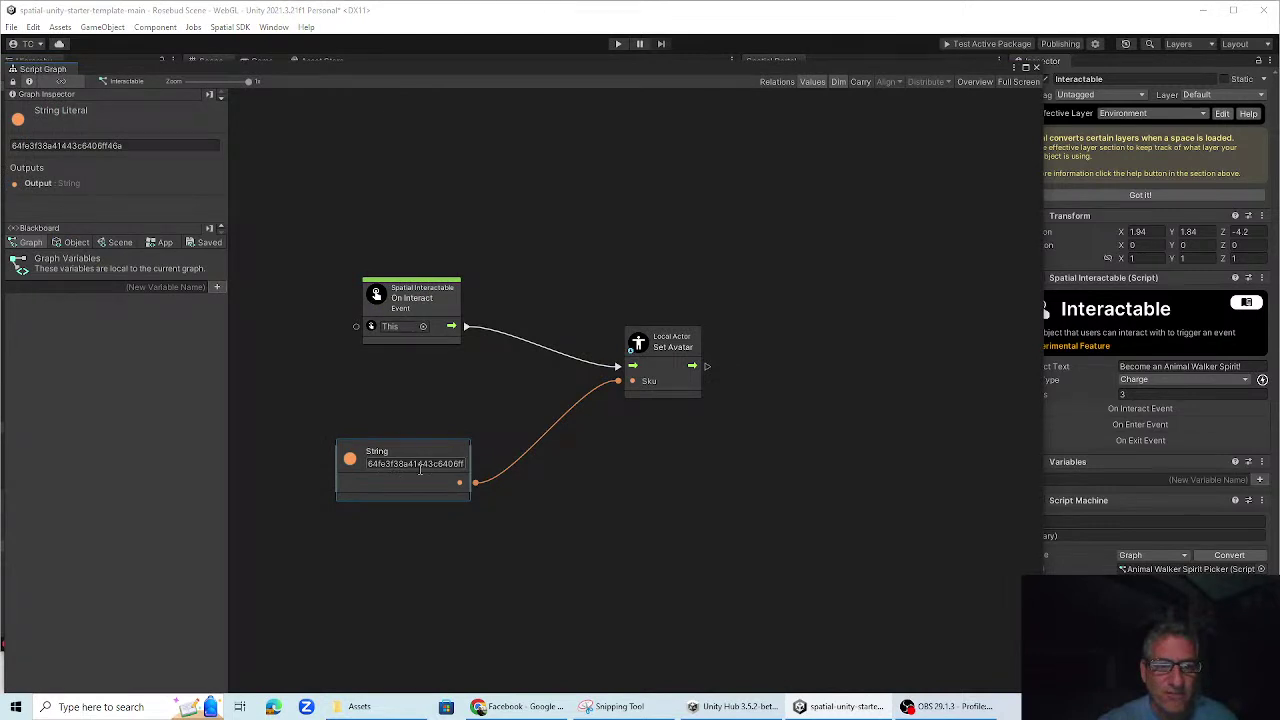
{"action": "left_click", "coordinate": [1036, 67]}
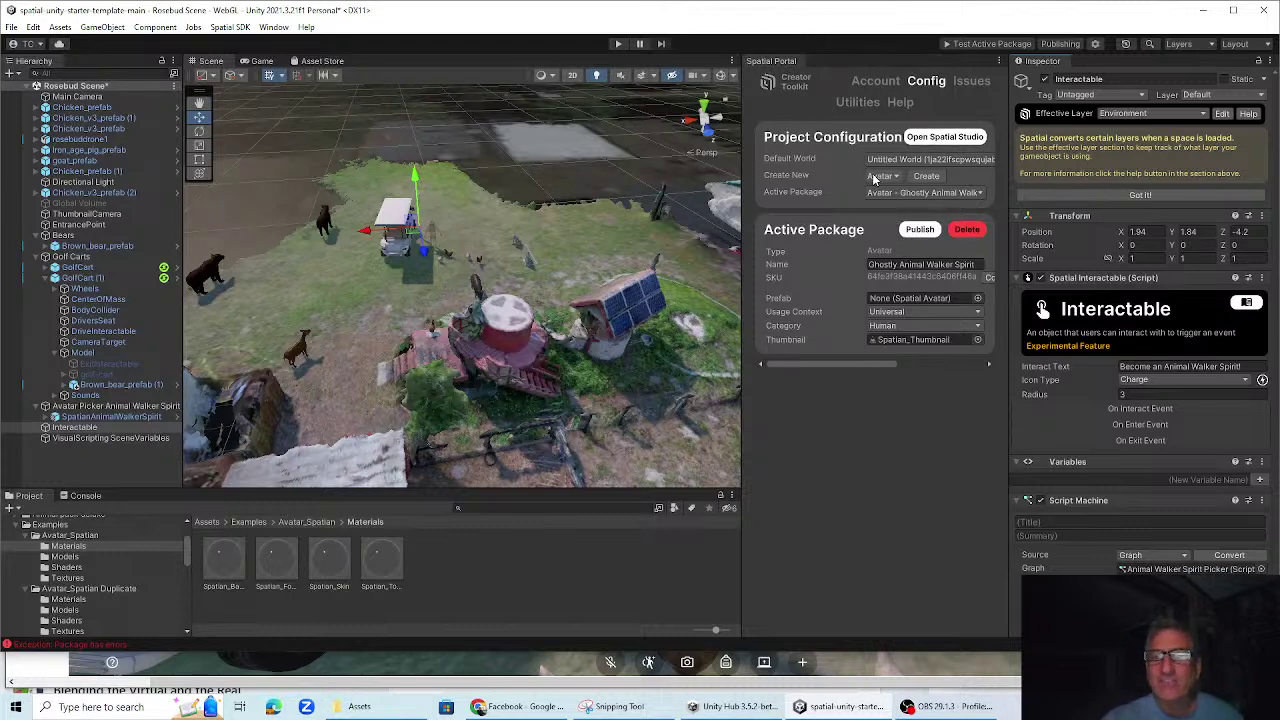
Make Space - Rosebud Front Lawn the active package in the project configuration
{"action": "left_click", "coordinate": [898, 194]}
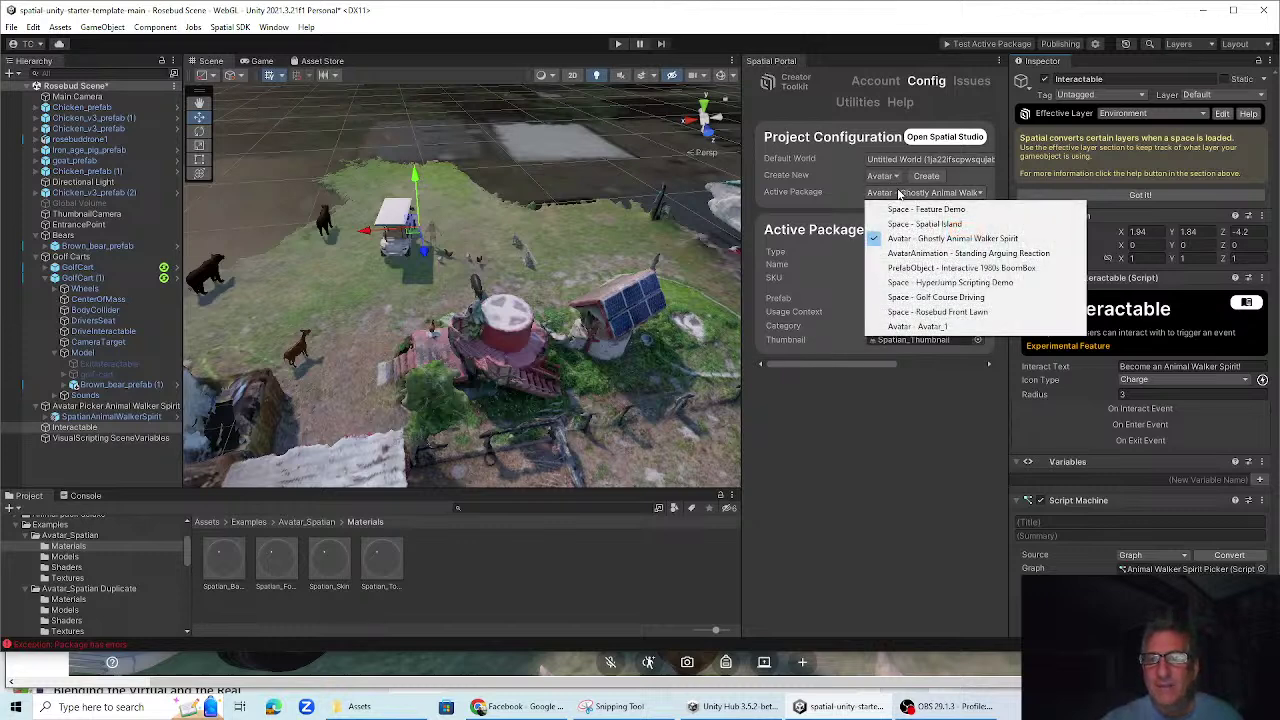
{"action": "left_click", "coordinate": [905, 311]}
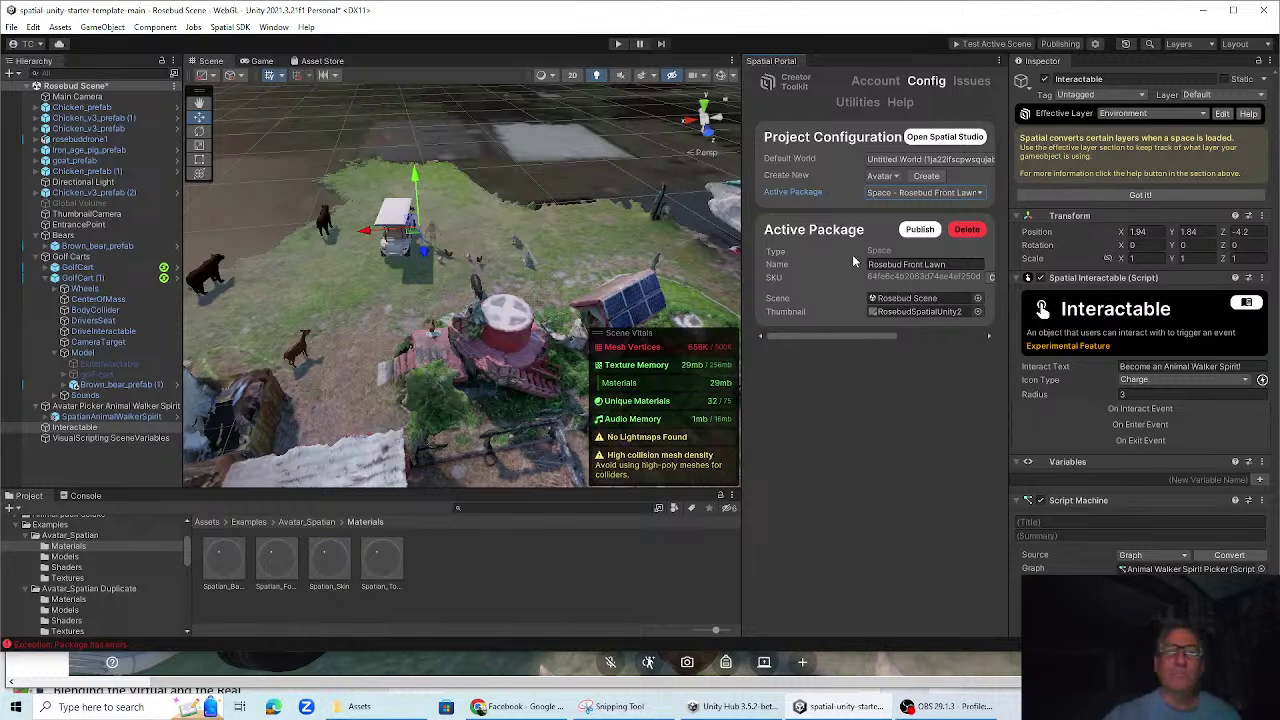
Examine the transparent SpatianAnimalWalkerSpirit avatar beside the golf cart, both up close and from a distance
{"action": "left_click", "coordinate": [432, 236]}
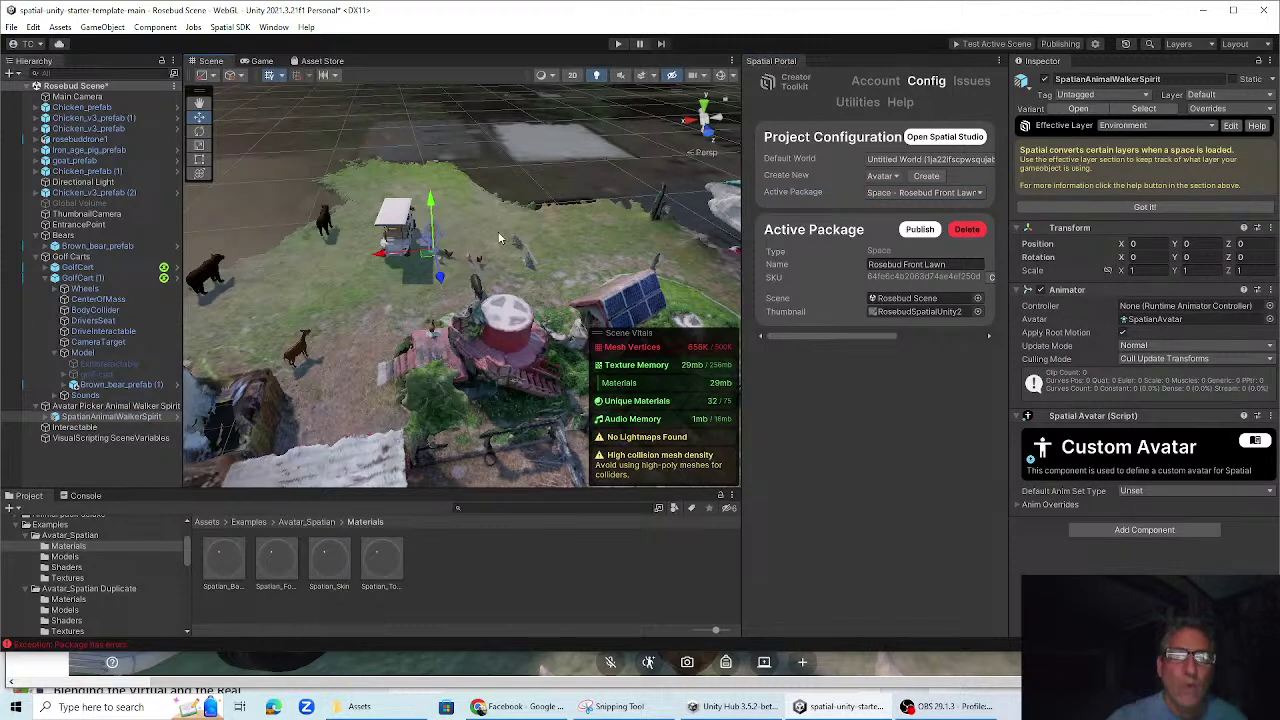
{"action": "scroll", "coordinate": [480, 242], "scroll_direction": "up", "scroll_amount": 5}
{"action": "scroll", "coordinate": [428, 224], "scroll_direction": "down", "scroll_amount": 3}
{"action": "middle_click_drag", "start_coordinate": [428, 224], "coordinate": [433, 281]}
{"action": "scroll", "coordinate": [450, 252], "scroll_direction": "up", "scroll_amount": 6}
{"action": "scroll", "coordinate": [440, 268], "scroll_direction": "up", "scroll_amount": 4}
{"action": "scroll", "coordinate": [433, 280], "scroll_direction": "down", "scroll_amount": 5}
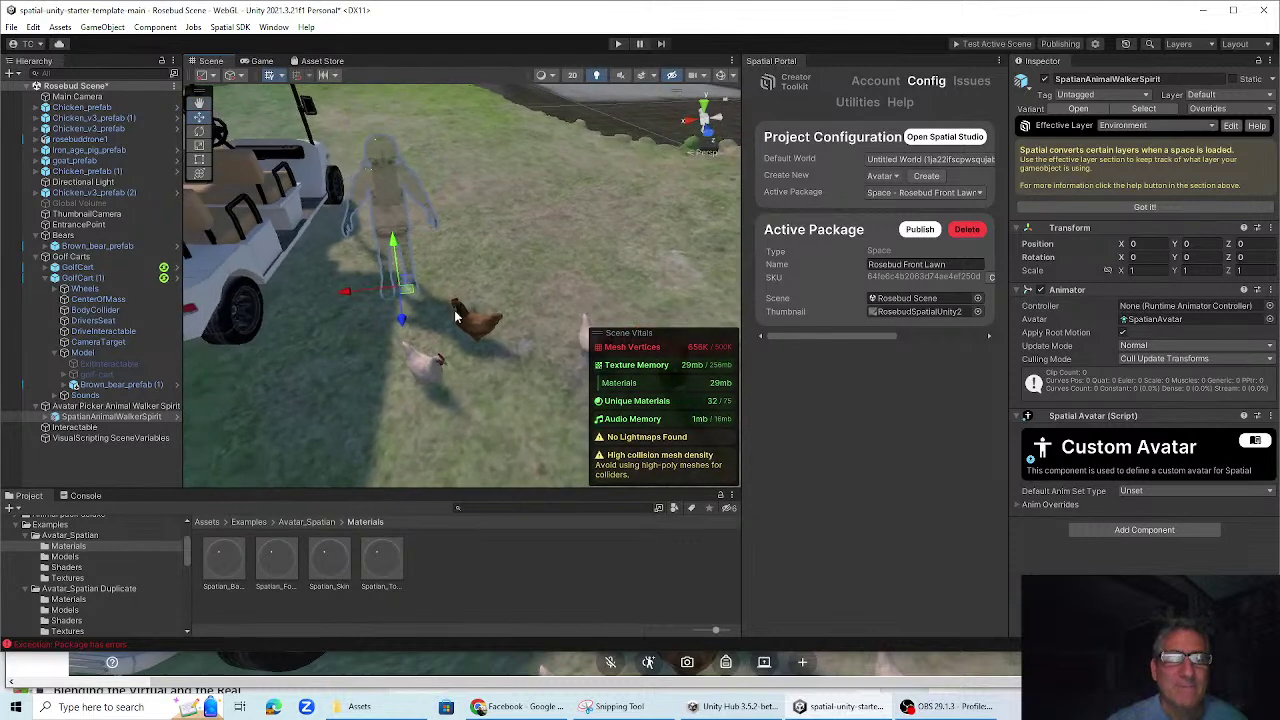
{"action": "scroll", "coordinate": [432, 276], "scroll_direction": "down", "scroll_amount": 5}
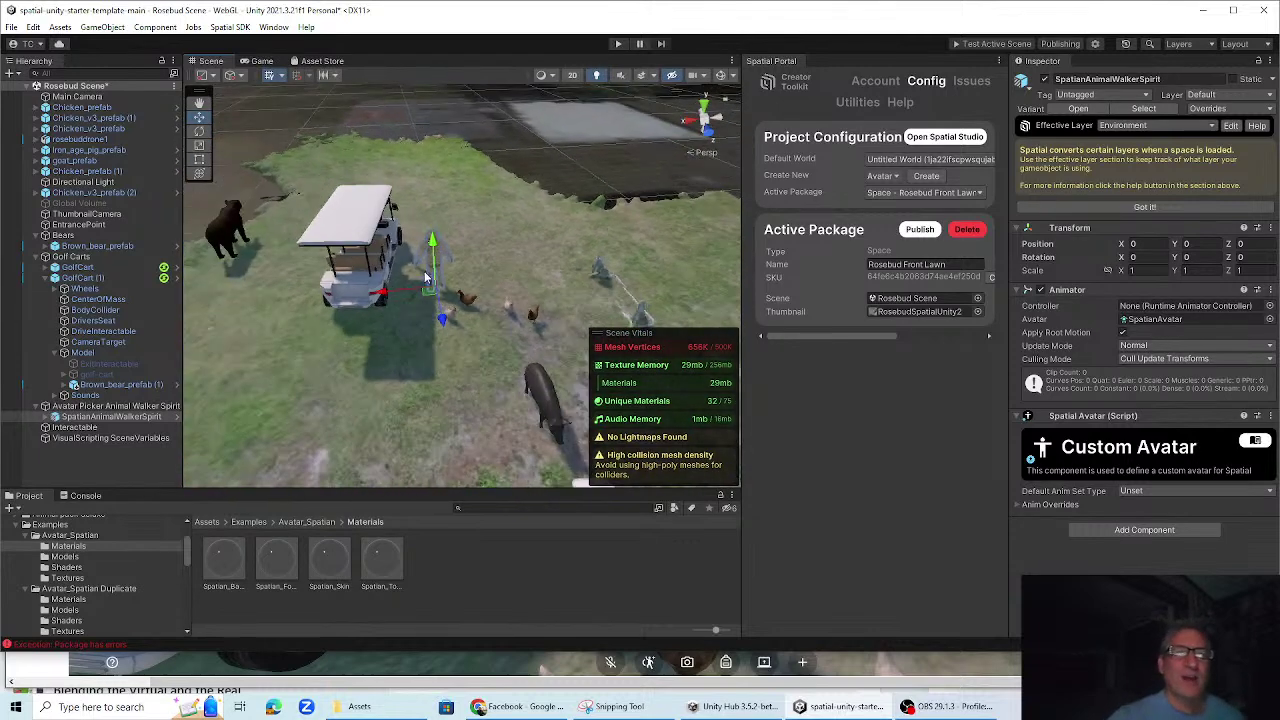
{"action": "middle_click_drag", "start_coordinate": [409, 370], "coordinate": [503, 360]}
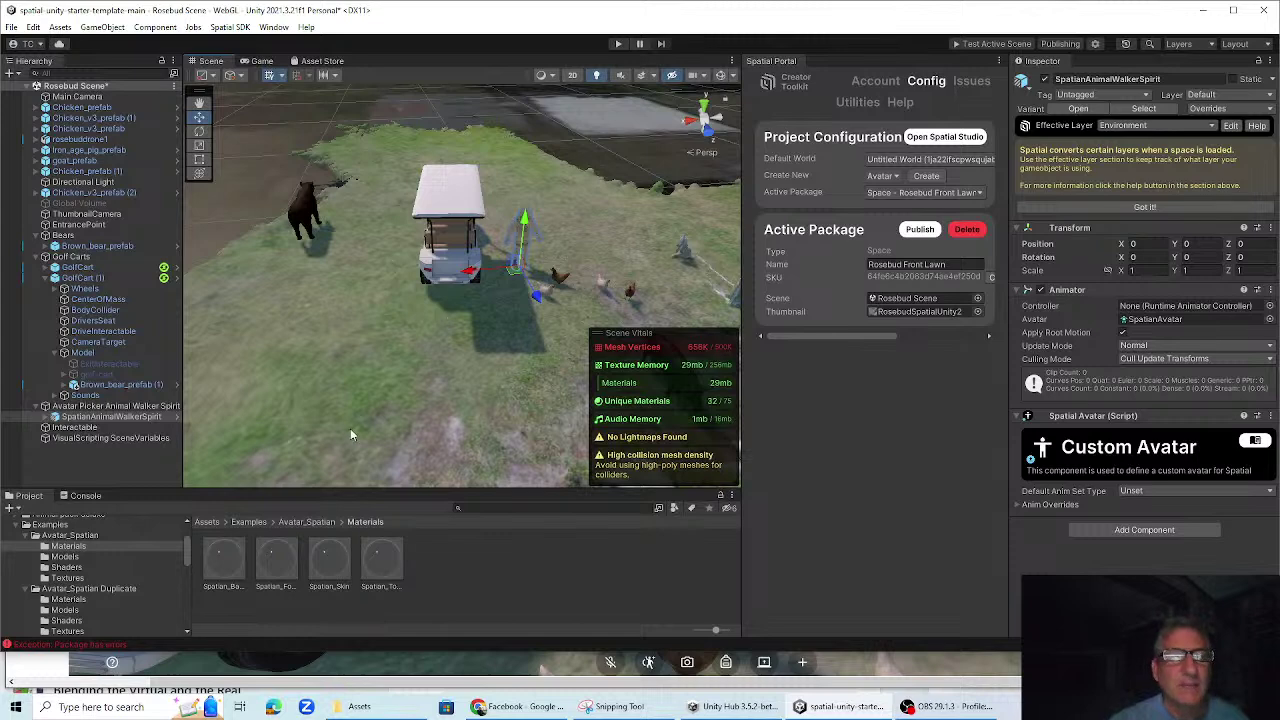
Inspect the rideable Brown_bear_prefab (1), the GolfCart and the SpatianAnimalWalkerSpirit avatar in the scene one after another
{"action": "scroll", "coordinate": [399, 329], "scroll_direction": "up", "scroll_amount": 3}
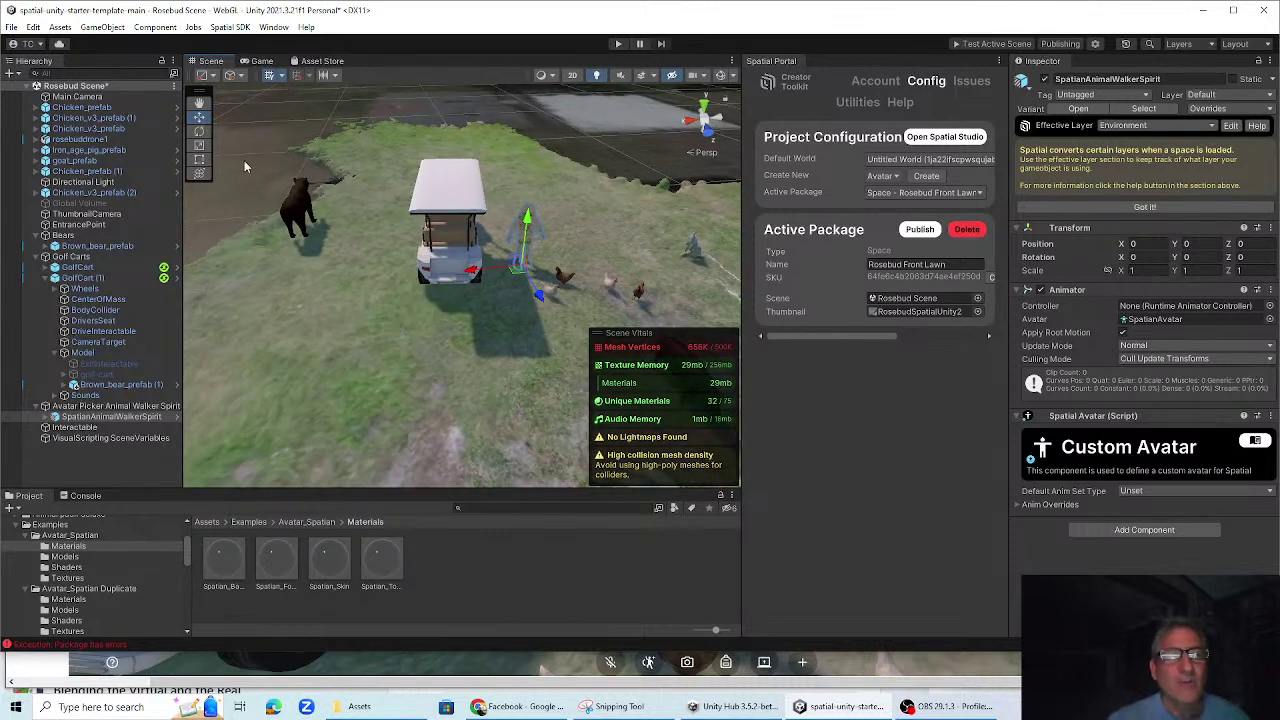
{"action": "left_click", "coordinate": [311, 217]}
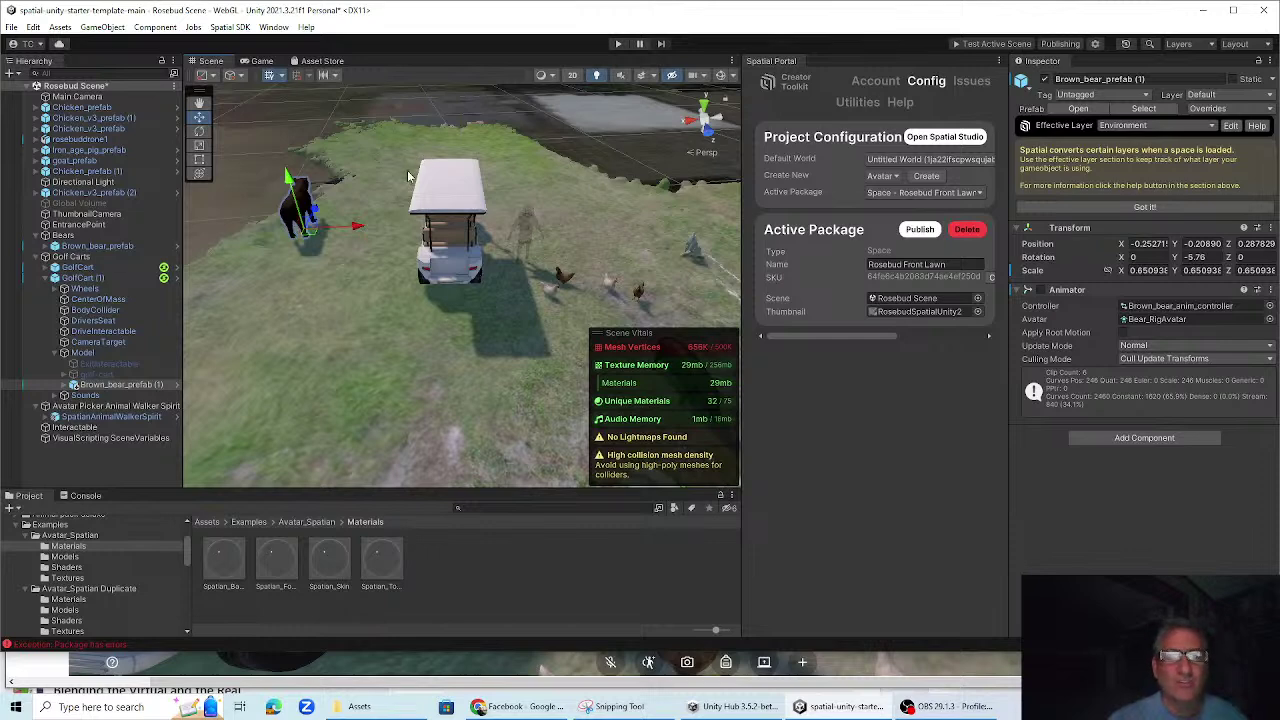
{"action": "left_click", "coordinate": [441, 187]}
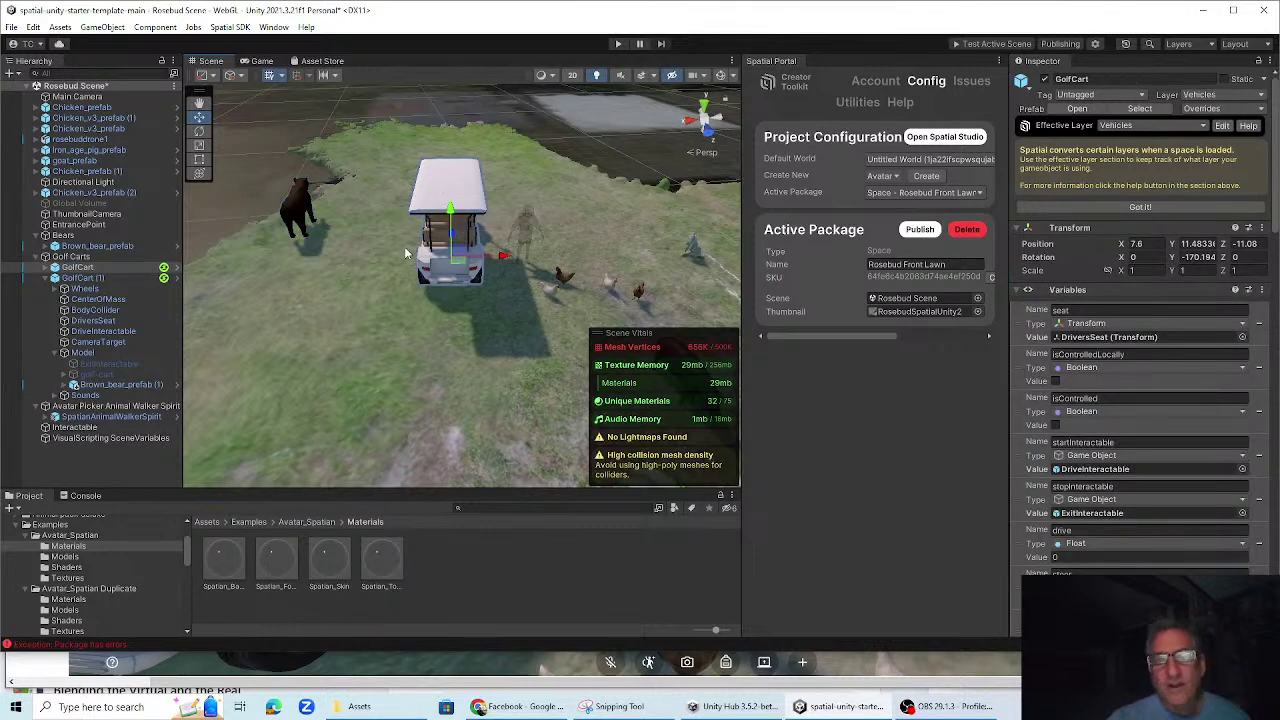
{"action": "left_click", "coordinate": [528, 228]}
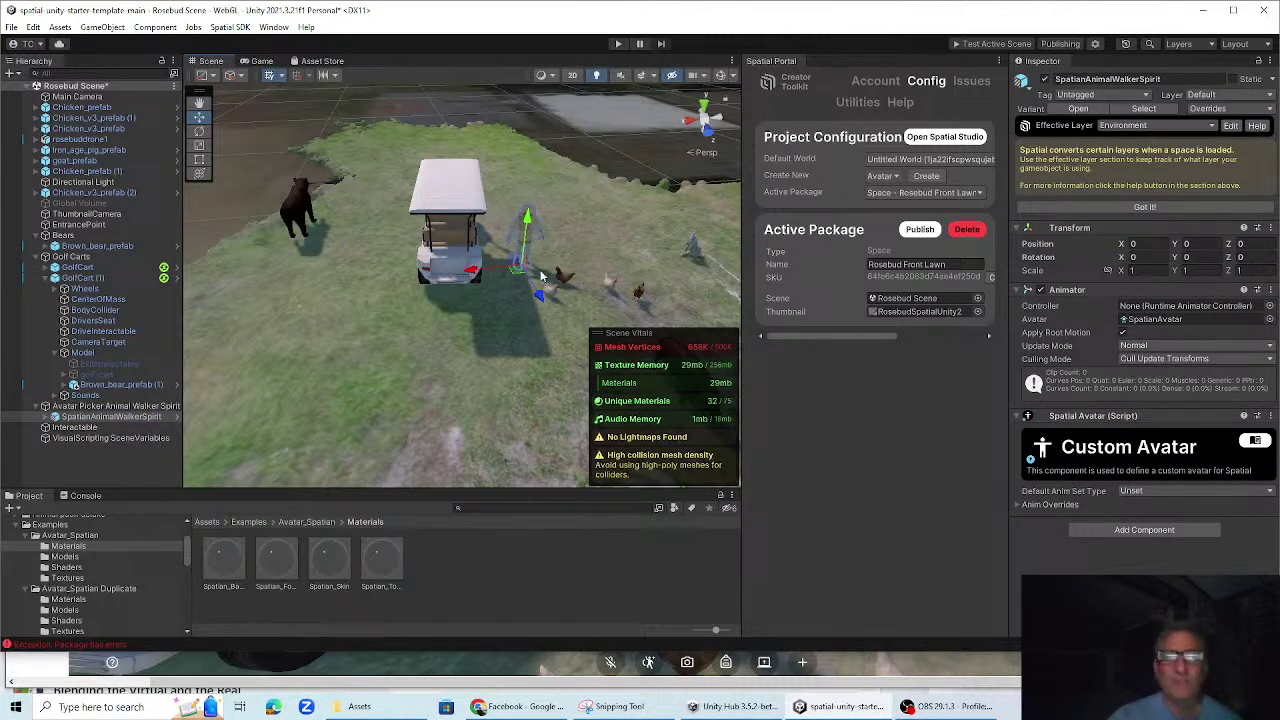
{"action": "scroll", "coordinate": [530, 265], "scroll_direction": "up", "scroll_amount": 3}
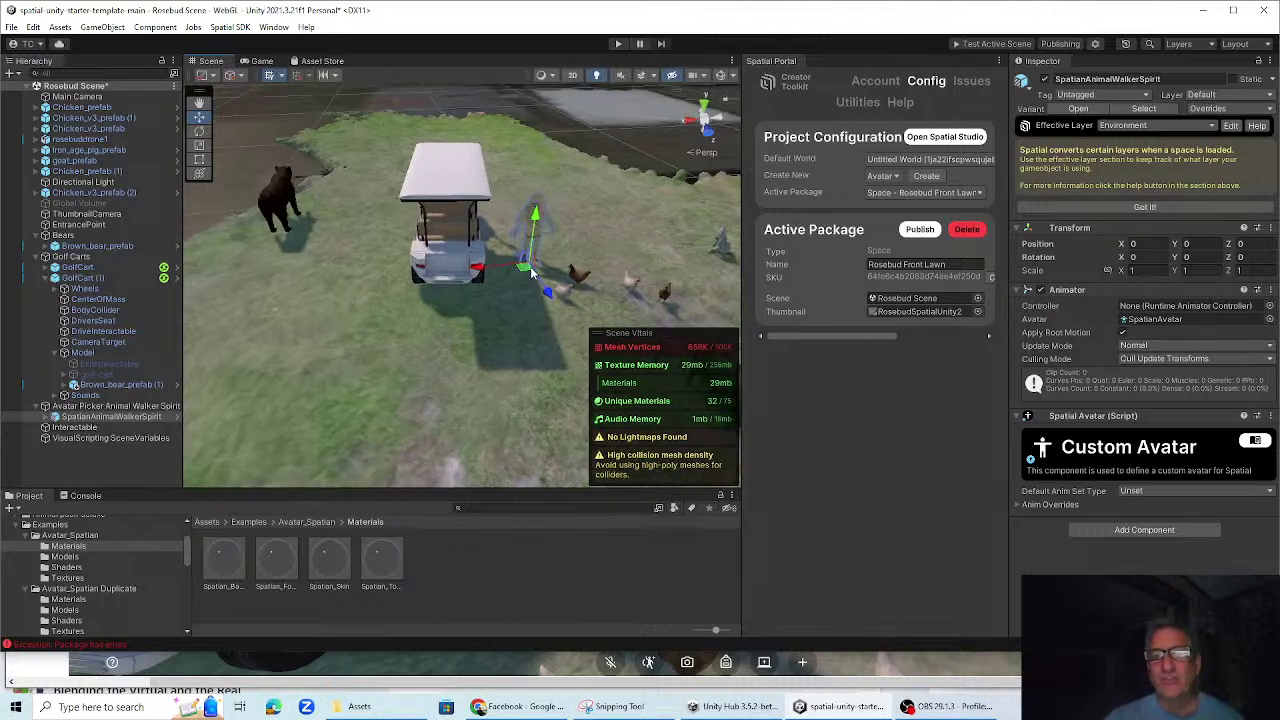
{"action": "scroll", "coordinate": [530, 265], "scroll_direction": "down", "scroll_amount": 2}
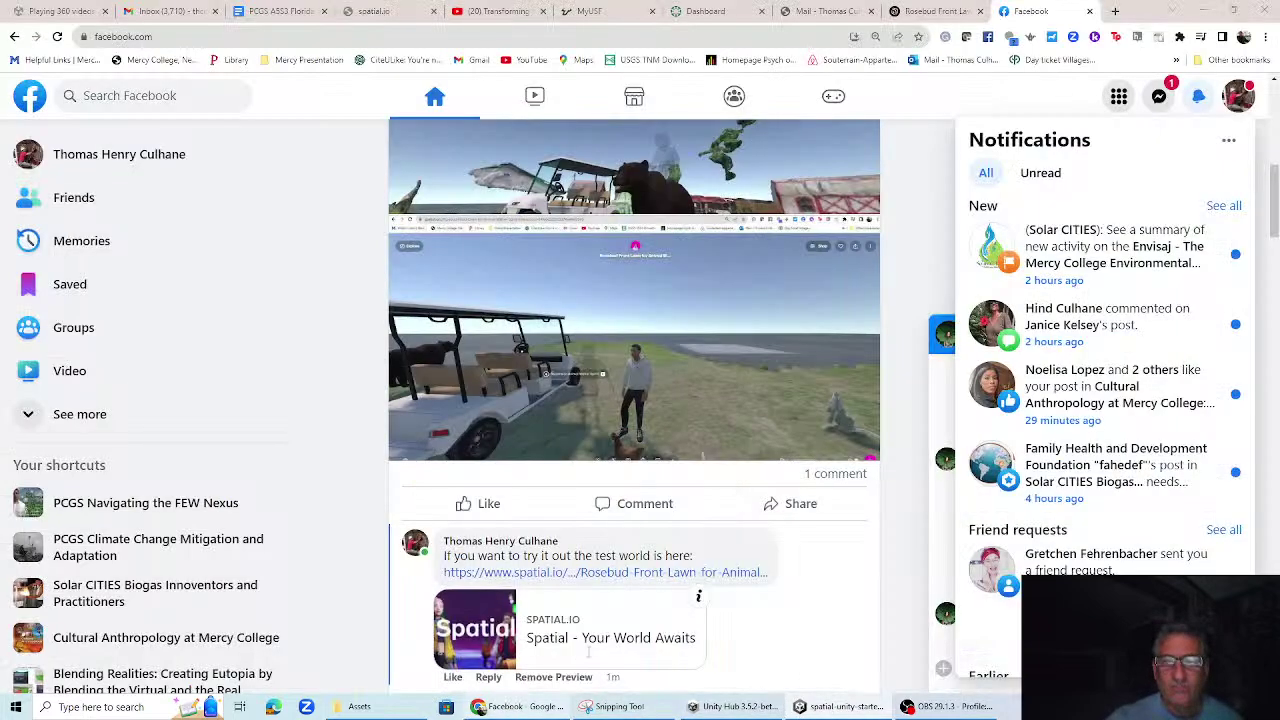
Switch to the published Rosebud Front Lawn space in Chrome, copy its share link and close the sharing pane
{"action": "left_click", "coordinate": [517, 707]}
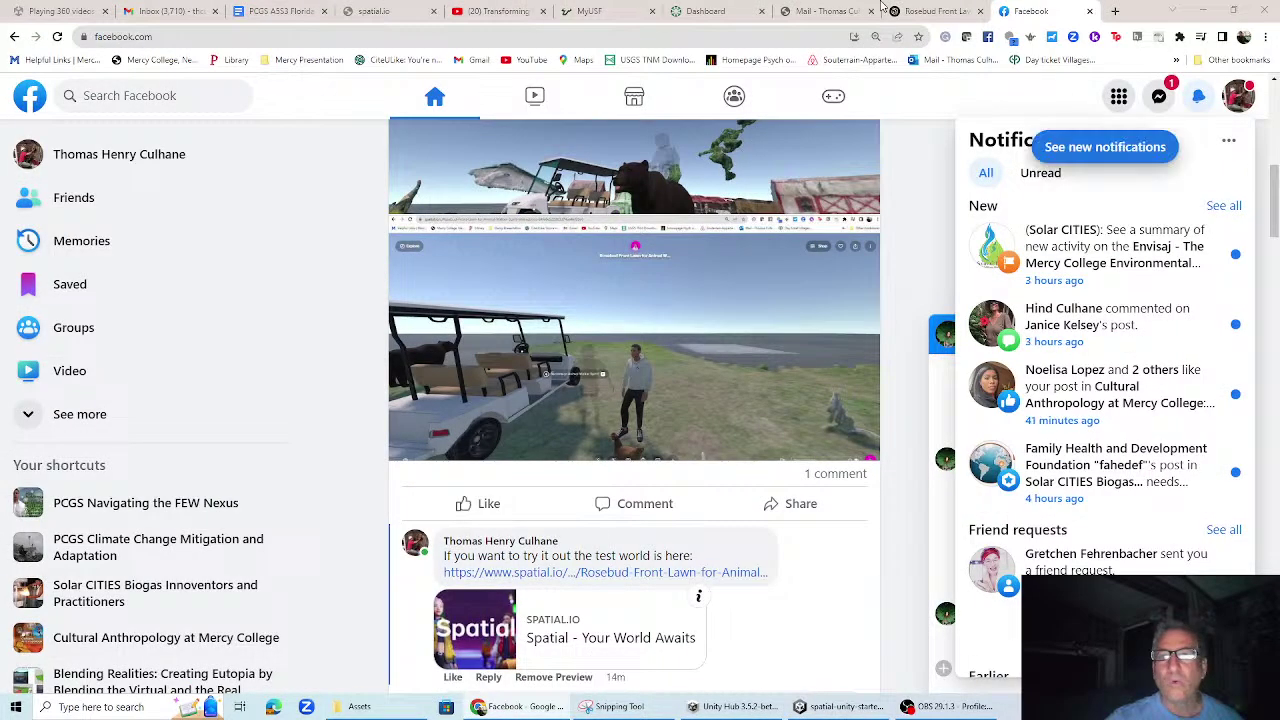
{"action": "left_click", "coordinate": [940, 10]}
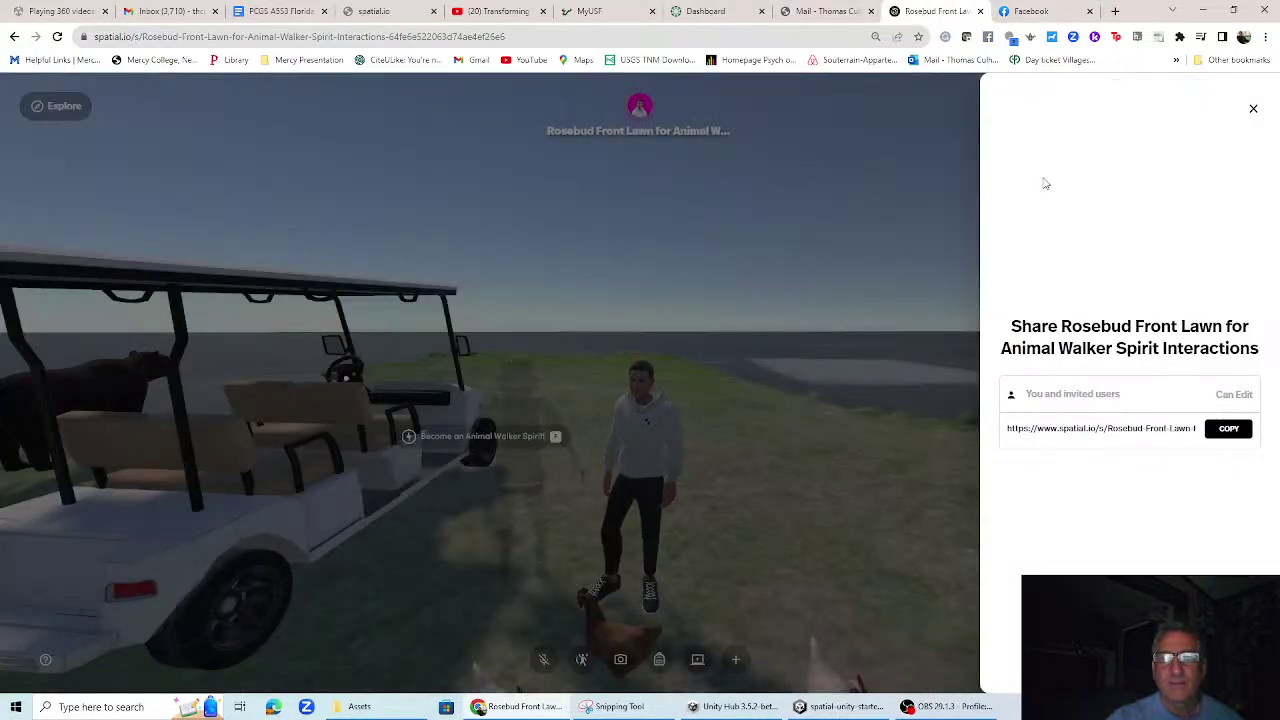
{"action": "left_click", "coordinate": [1216, 435]}
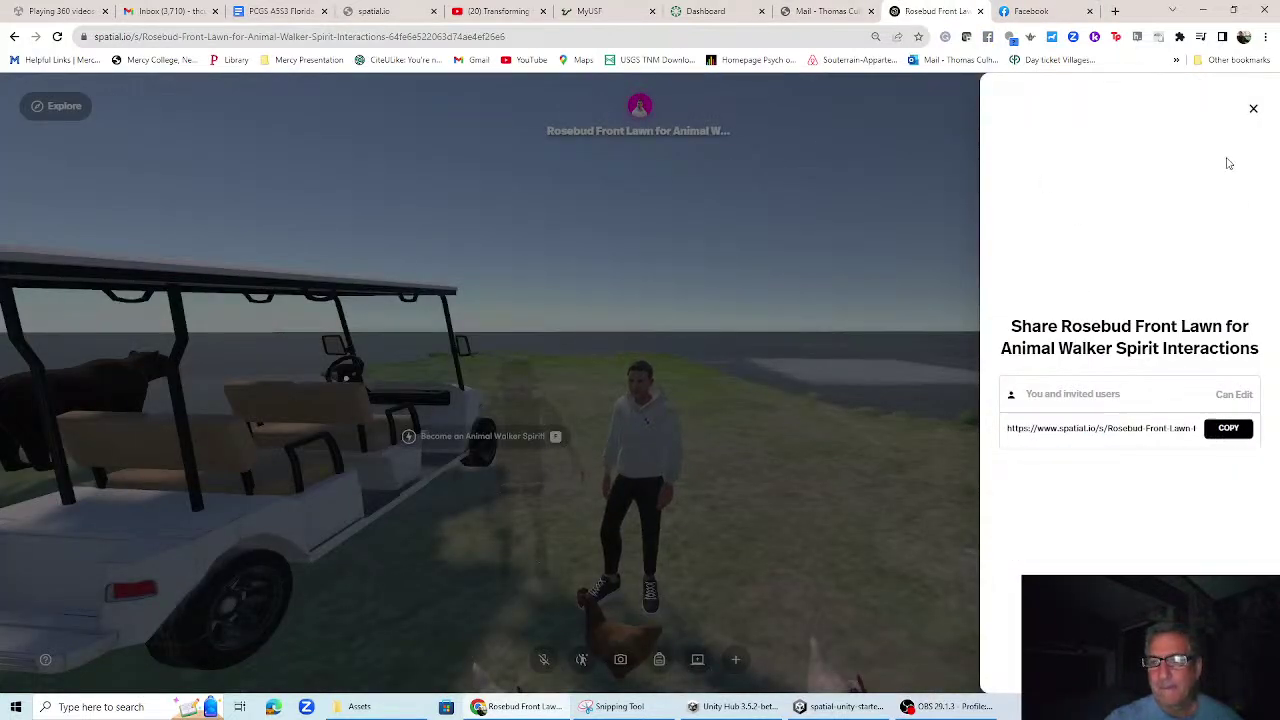
{"action": "left_click", "coordinate": [1253, 108]}
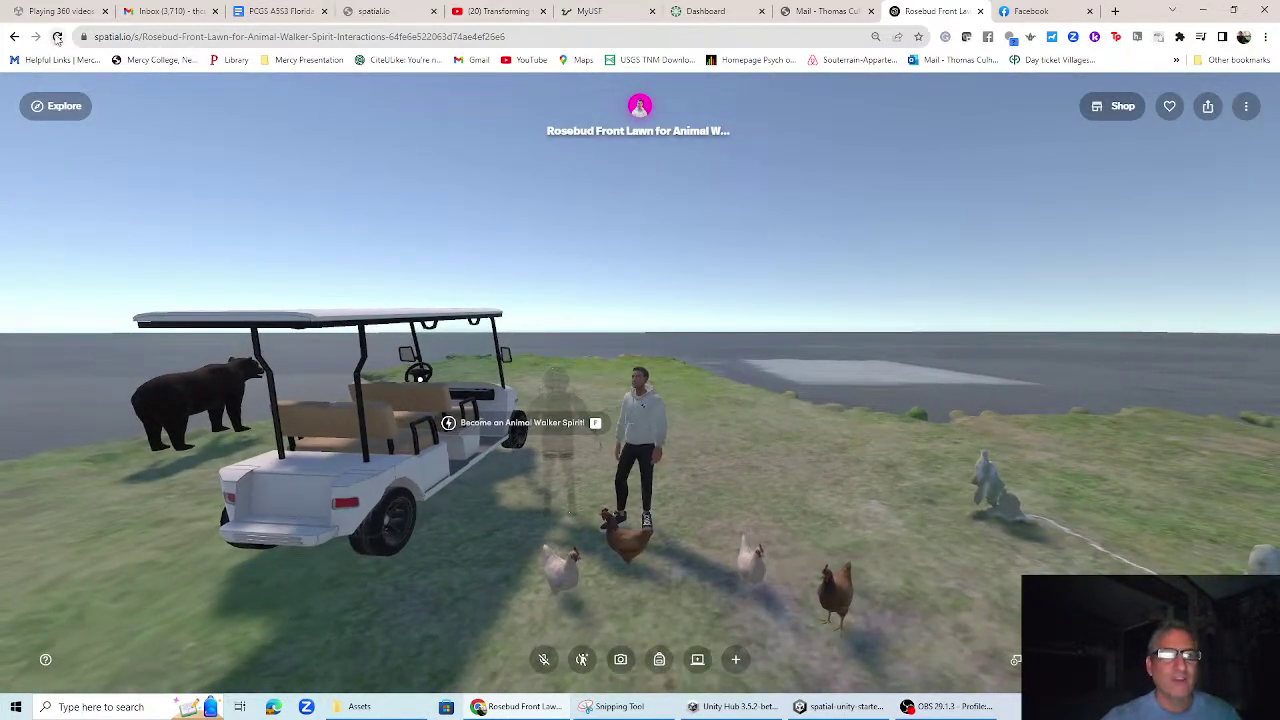
Reload the Rosebud Front Lawn space, check the stream in OBS while it loads, and minimize OBS
{"action": "left_click", "coordinate": [57, 37]}
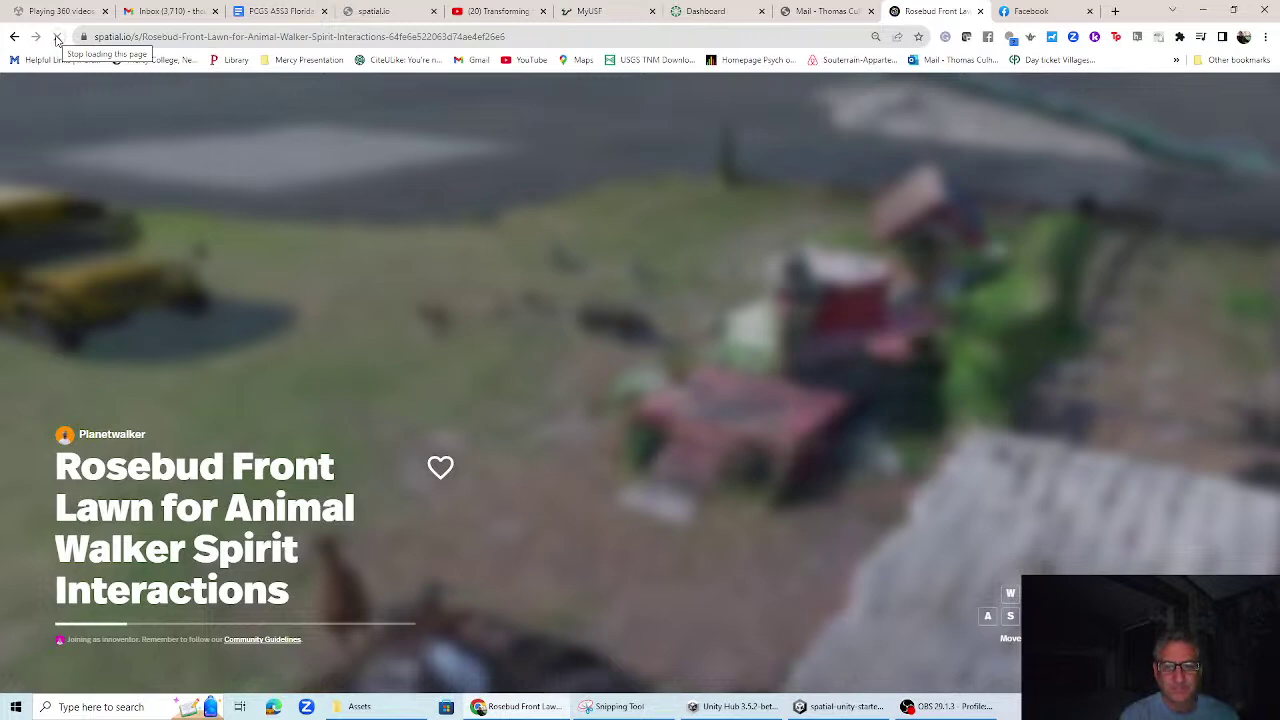
{"action": "left_click", "coordinate": [946, 706]}
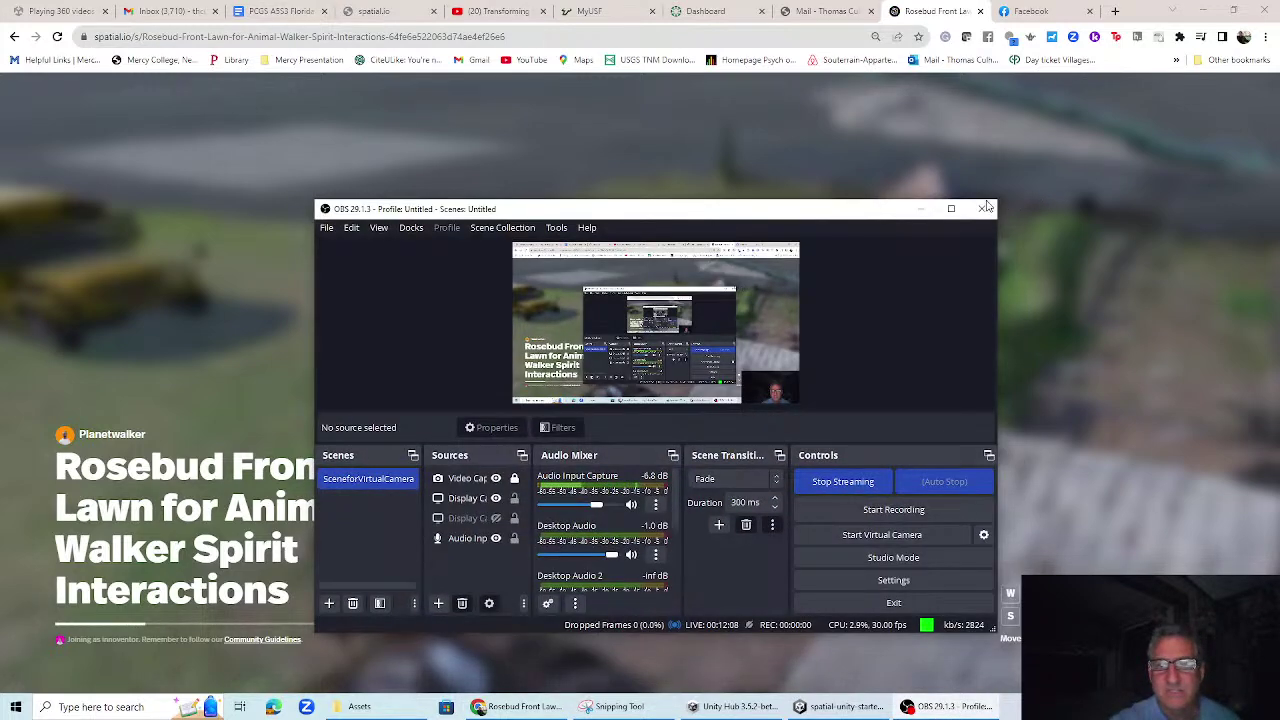
{"action": "left_click", "coordinate": [920, 209]}
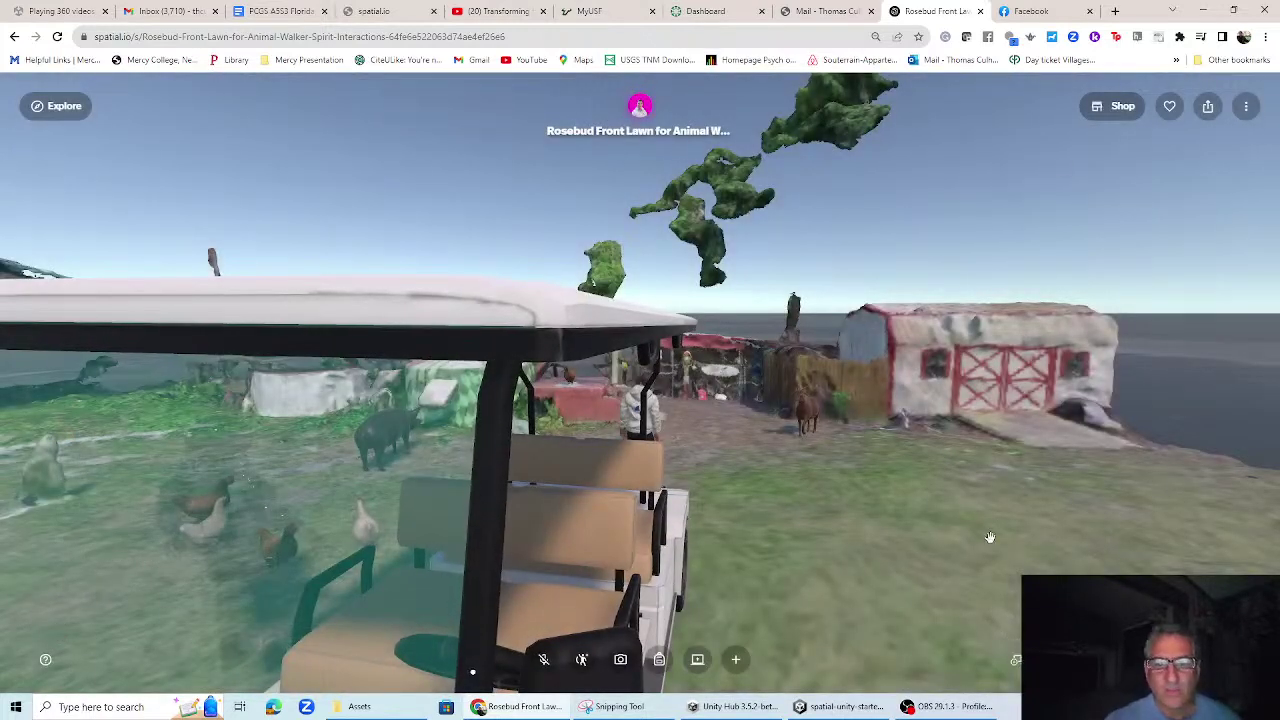
Walk the avatar past the golf cart to the standing bear and mount it with the Drive interaction
{"action": "mouse_move", "coordinate": [989, 537]}
{"action": "left_mouse_down"}
{"action": "mouse_move", "coordinate": [589, 531]}
{"action": "mouse_move", "coordinate": [694, 551]}
{"action": "mouse_move", "coordinate": [586, 583]}
{"action": "mouse_move", "coordinate": [601, 580]}
{"action": "mouse_move", "coordinate": [266, 509]}
{"action": "mouse_move", "coordinate": [118, 522]}
{"action": "left_mouse_up"}
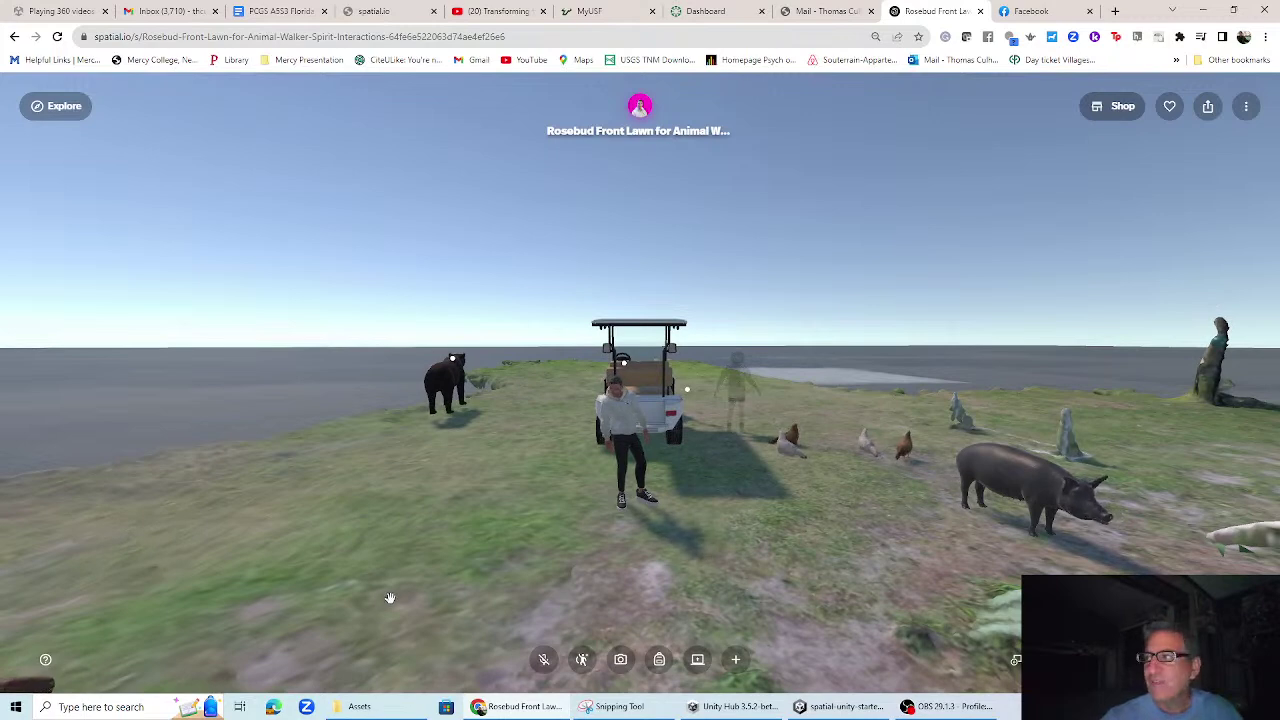
{"action": "key", "text": "w"}
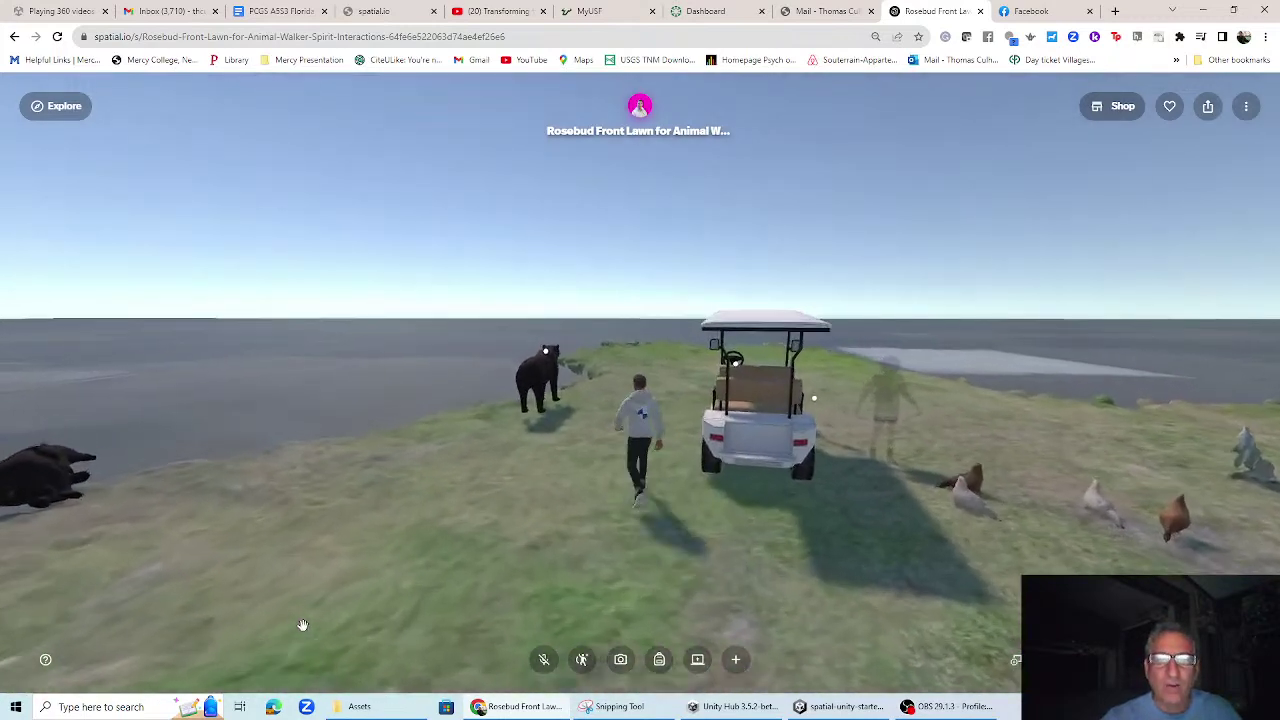
{"action": "key", "text": "w"}
{"action": "left_click_drag", "start_coordinate": [447, 614], "coordinate": [509, 524]}
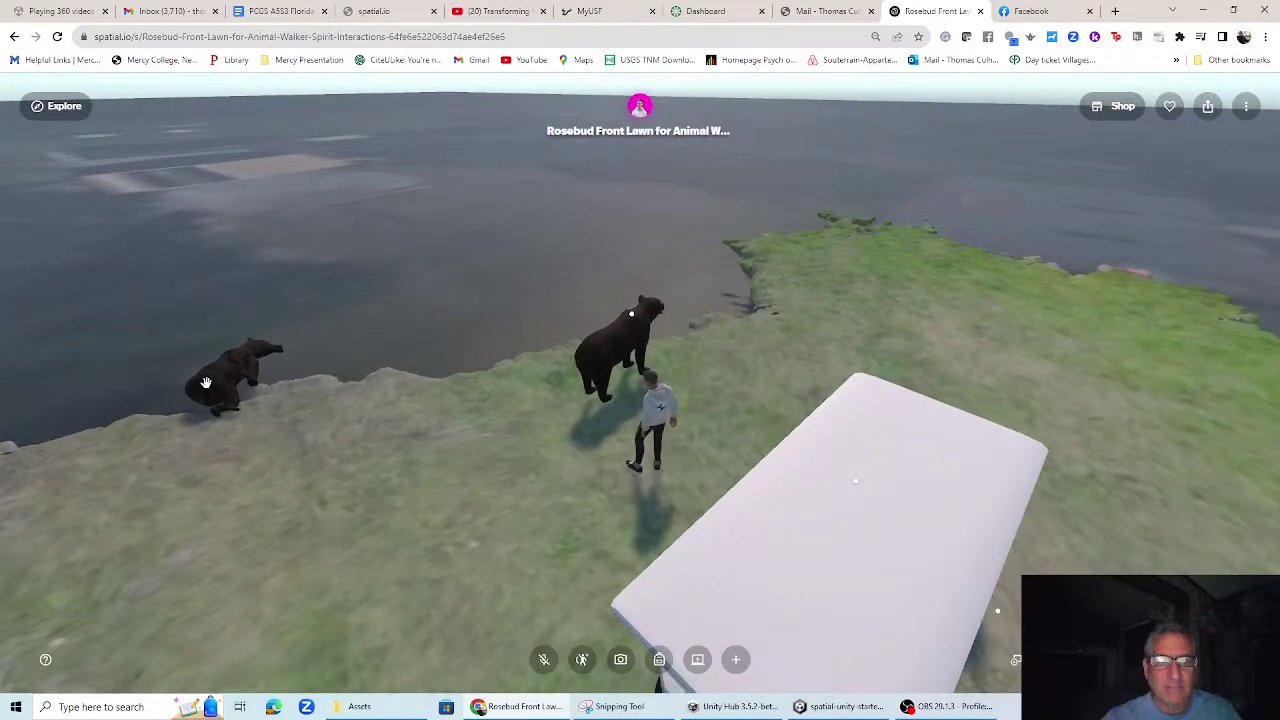
{"action": "left_click_drag", "start_coordinate": [577, 522], "coordinate": [591, 527]}
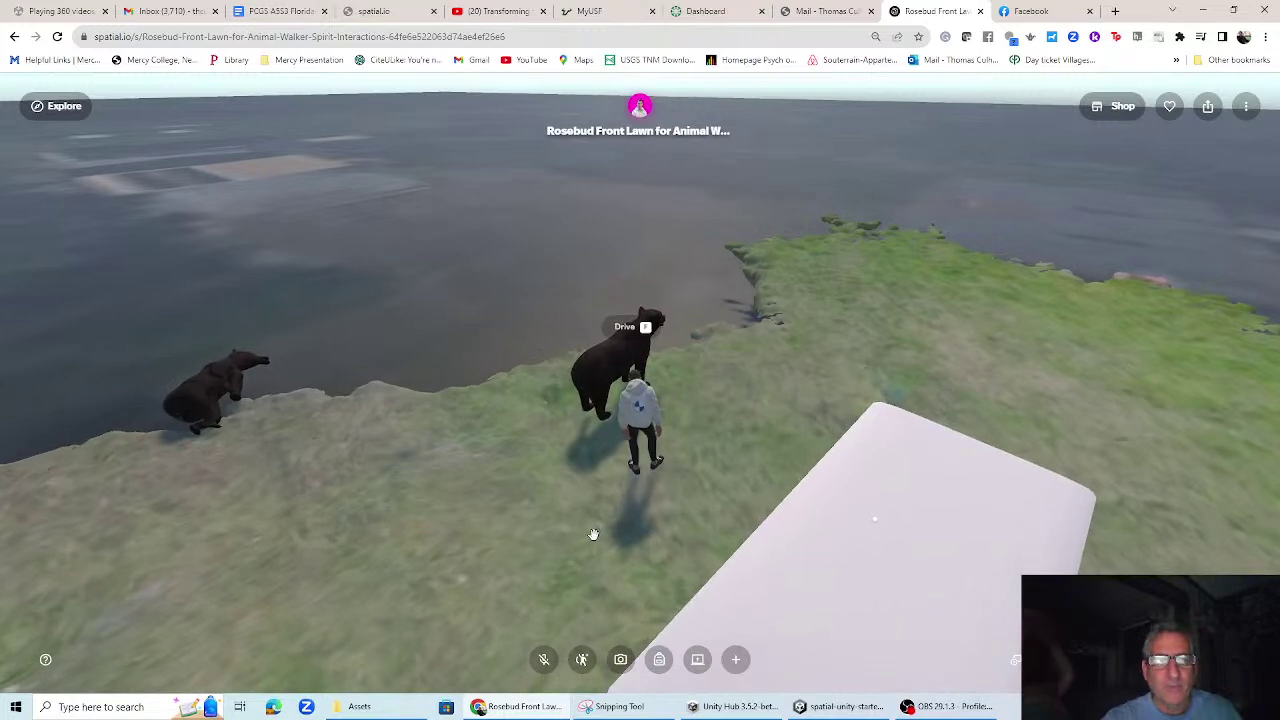
{"action": "key", "text": "d"}
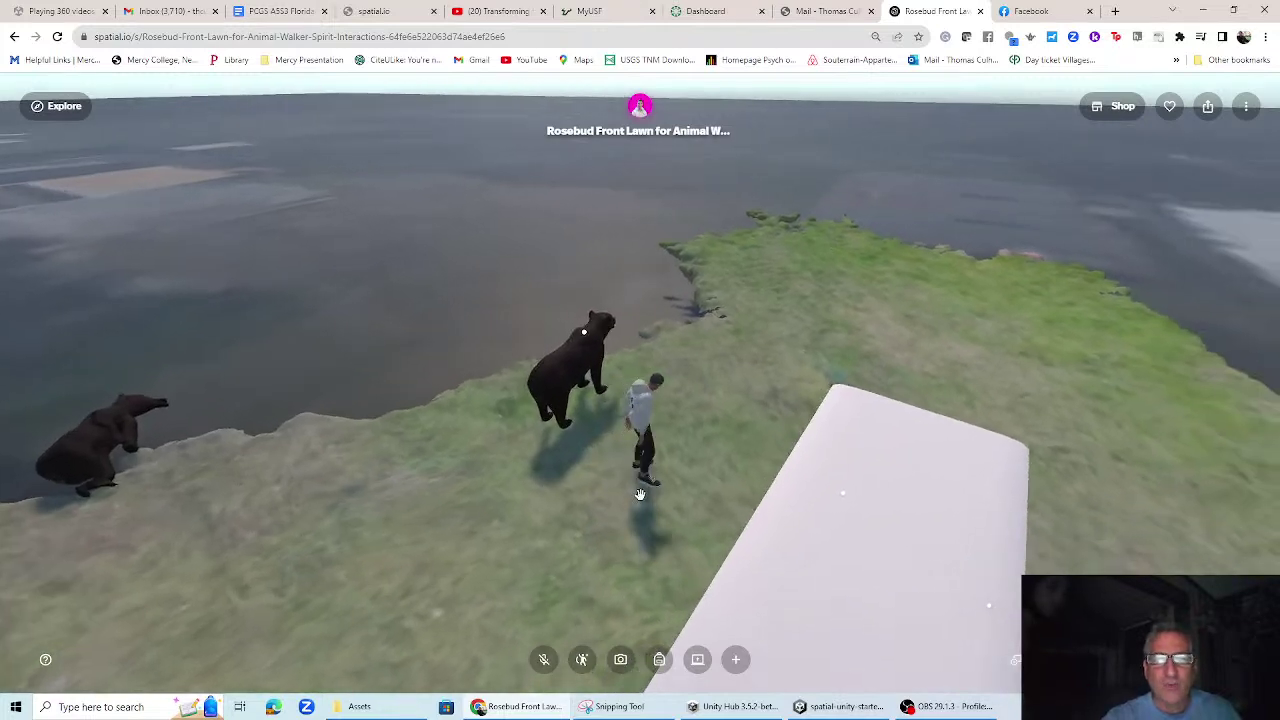
{"action": "key", "text": "f"}
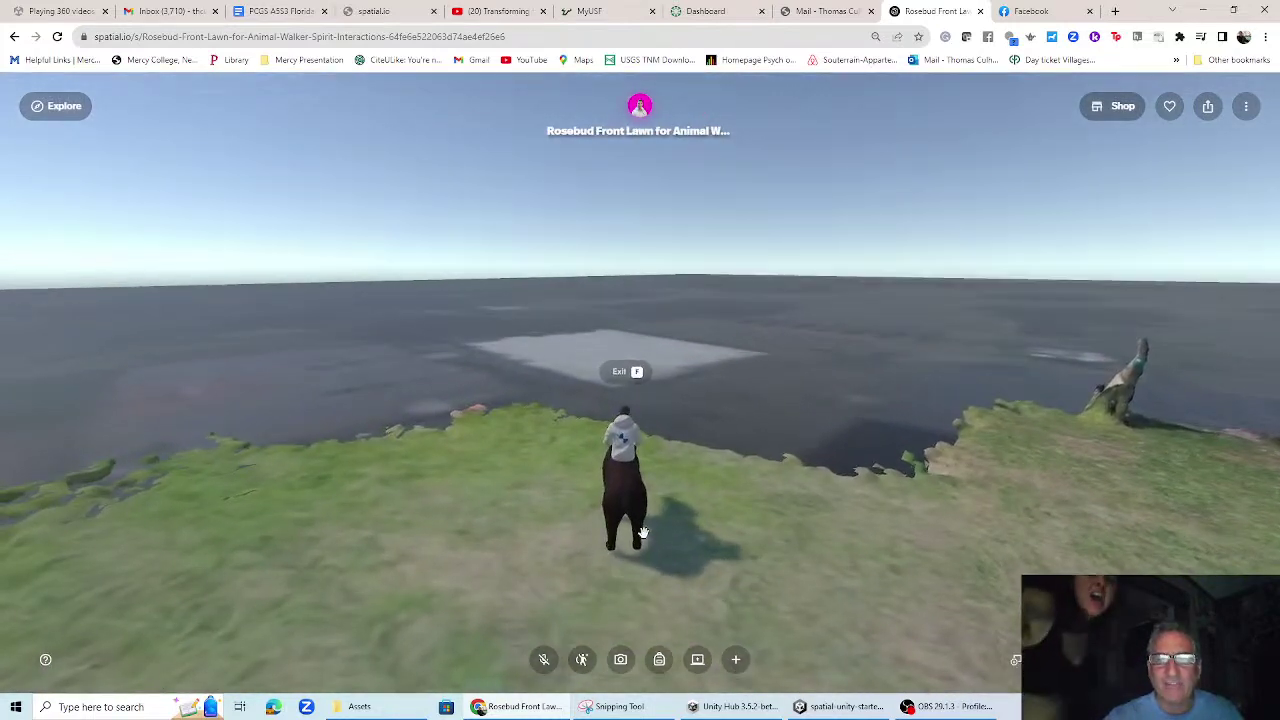
View the rider on the bear from the front, ride the bear across the grass, and exit it to walk away
{"action": "left_click_drag", "start_coordinate": [577, 517], "coordinate": [883, 491]}
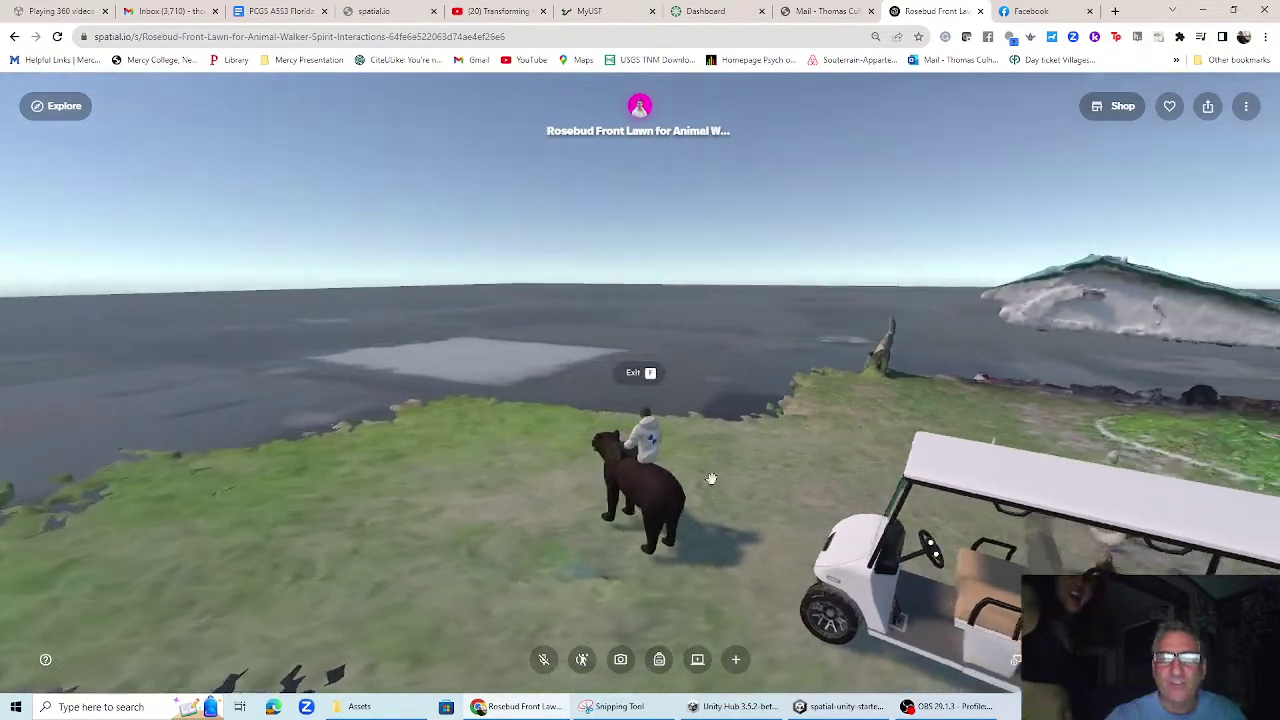
{"action": "left_click_drag", "start_coordinate": [603, 489], "coordinate": [790, 500]}
{"action": "left_click_drag", "start_coordinate": [526, 503], "coordinate": [737, 521]}
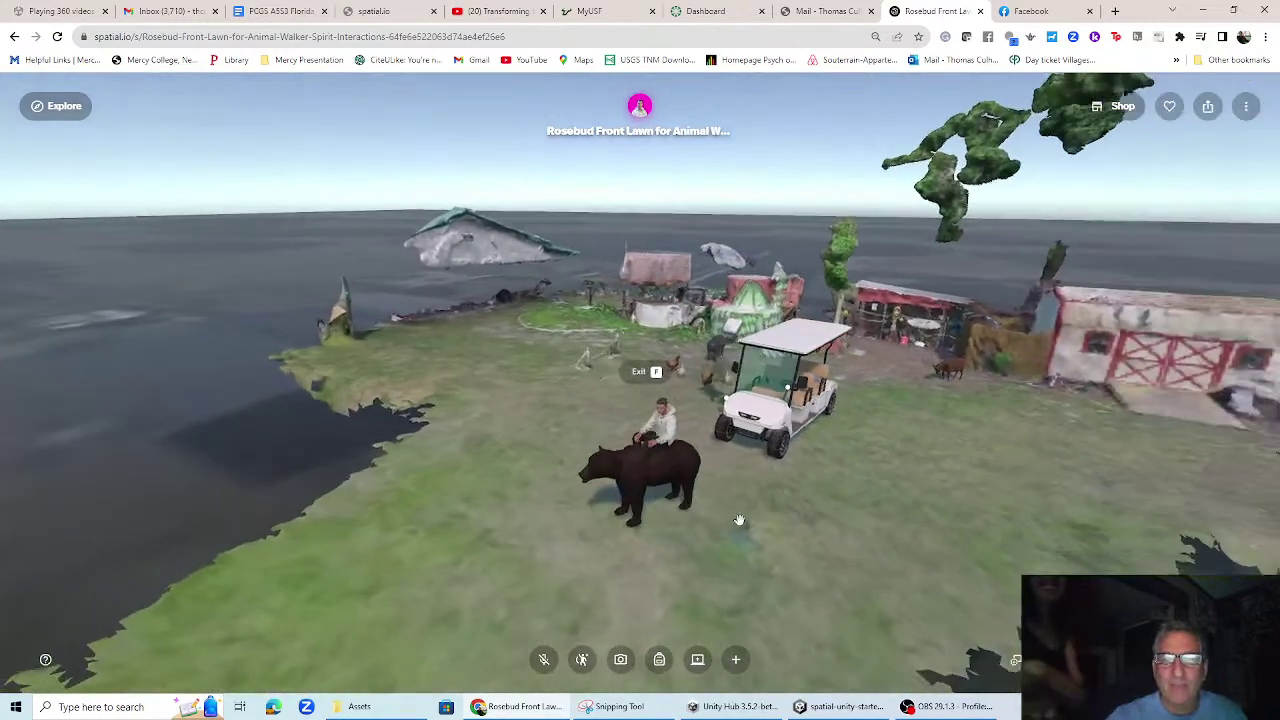
{"action": "left_click_drag", "start_coordinate": [630, 488], "coordinate": [721, 437]}
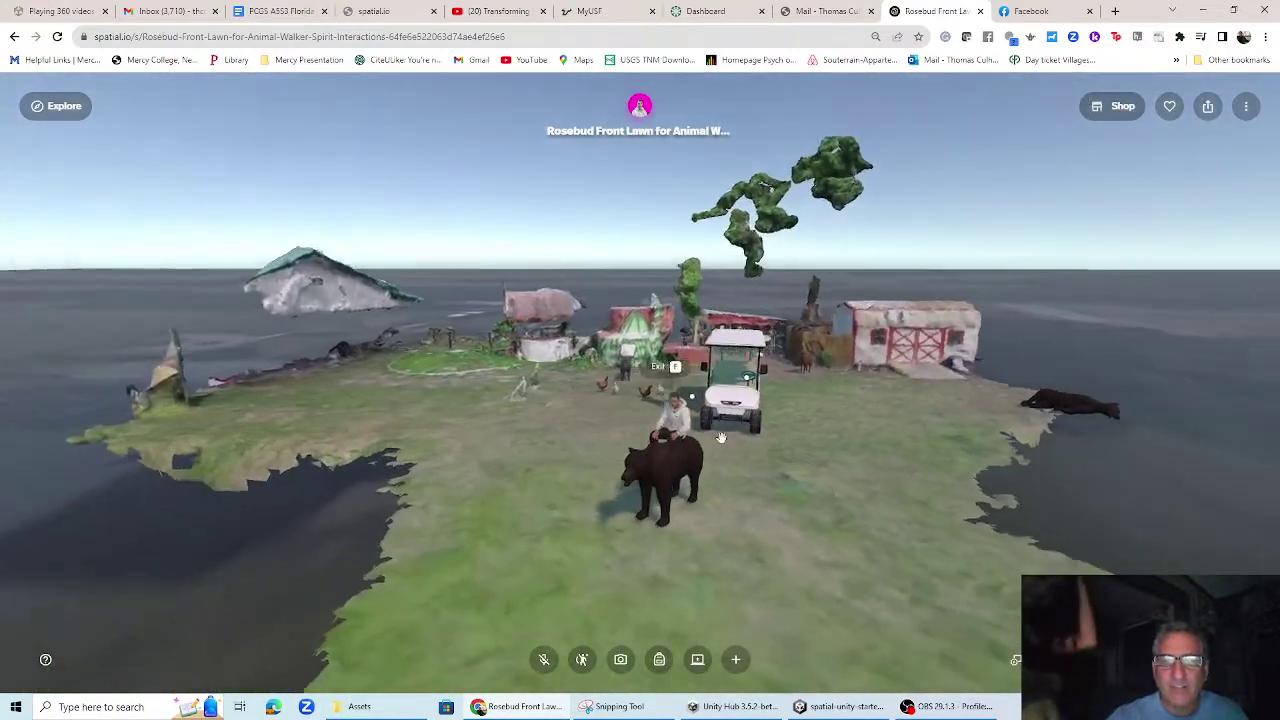
{"action": "scroll", "coordinate": [721, 437], "scroll_direction": "up", "scroll_amount": 4}
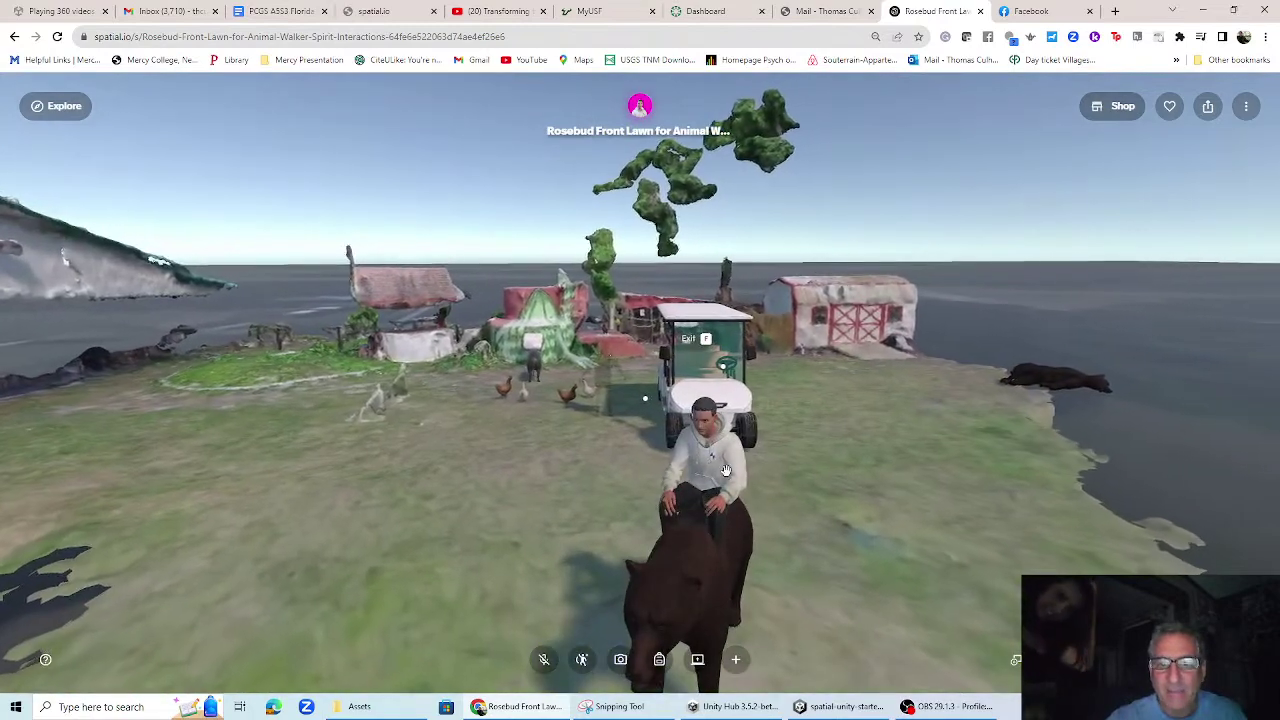
{"action": "left_click_drag", "start_coordinate": [718, 486], "coordinate": [707, 481]}
{"action": "key", "text": "w"}
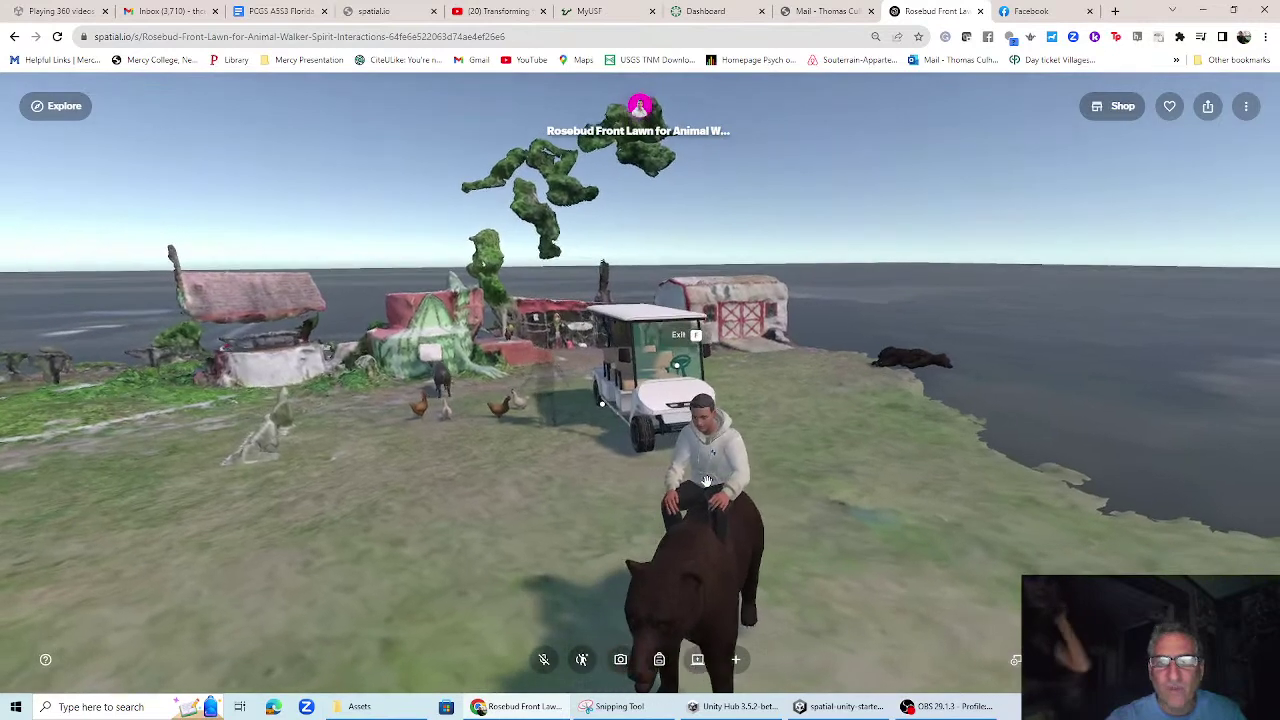
{"action": "key", "text": "w"}
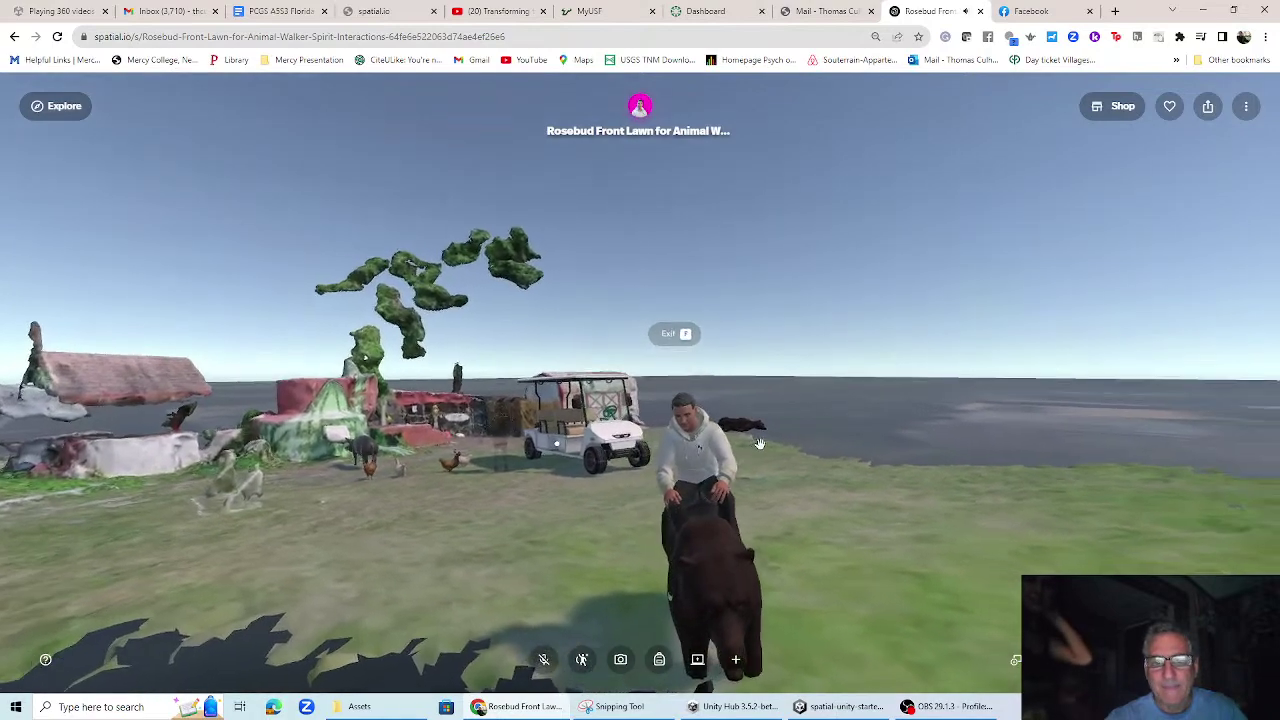
{"action": "left_click_drag", "start_coordinate": [693, 366], "coordinate": [686, 451]}
{"action": "key", "text": "s"}
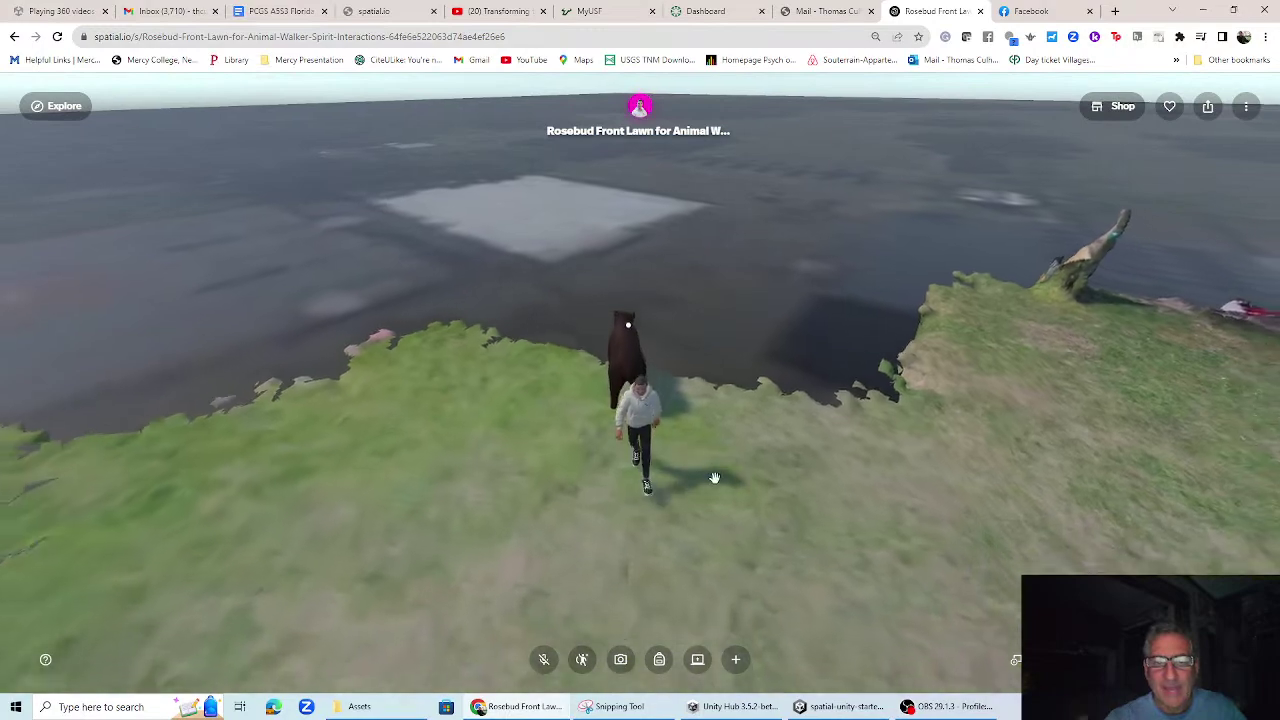
Walk the avatar back from the bear to the golf cart and board it with the Drive interaction
{"action": "key", "text": "s"}
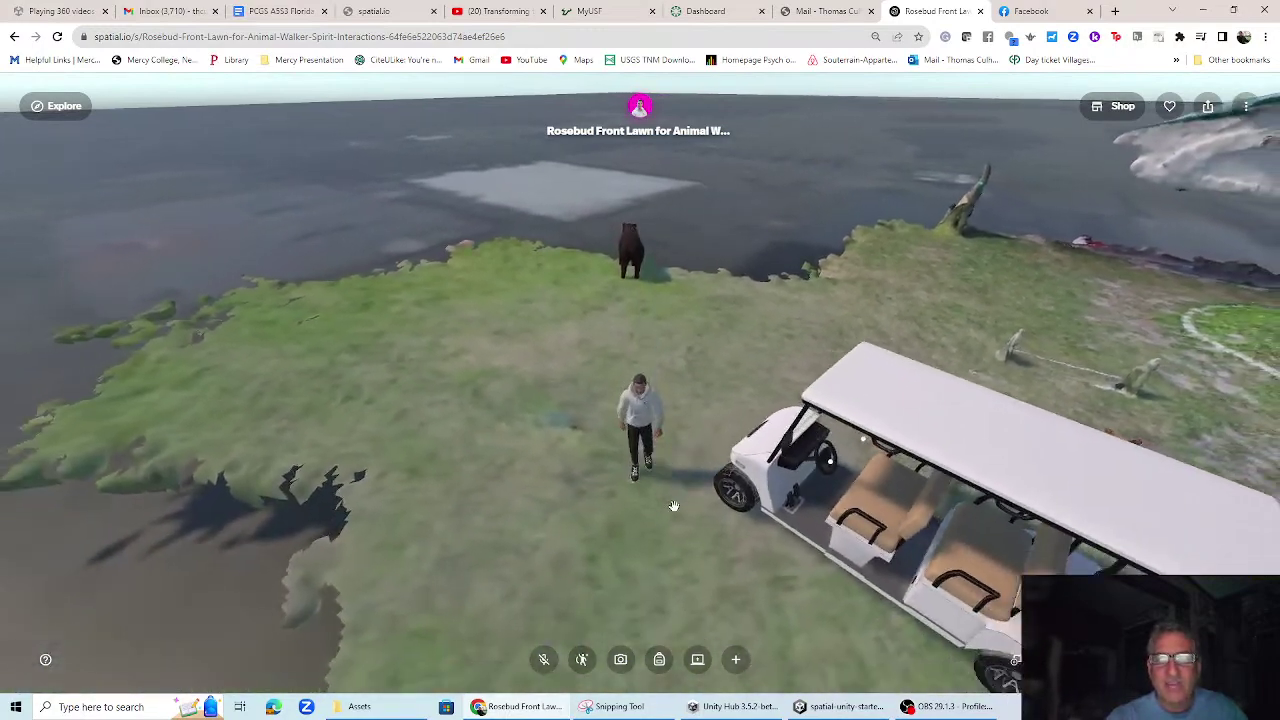
{"action": "key", "text": "d"}
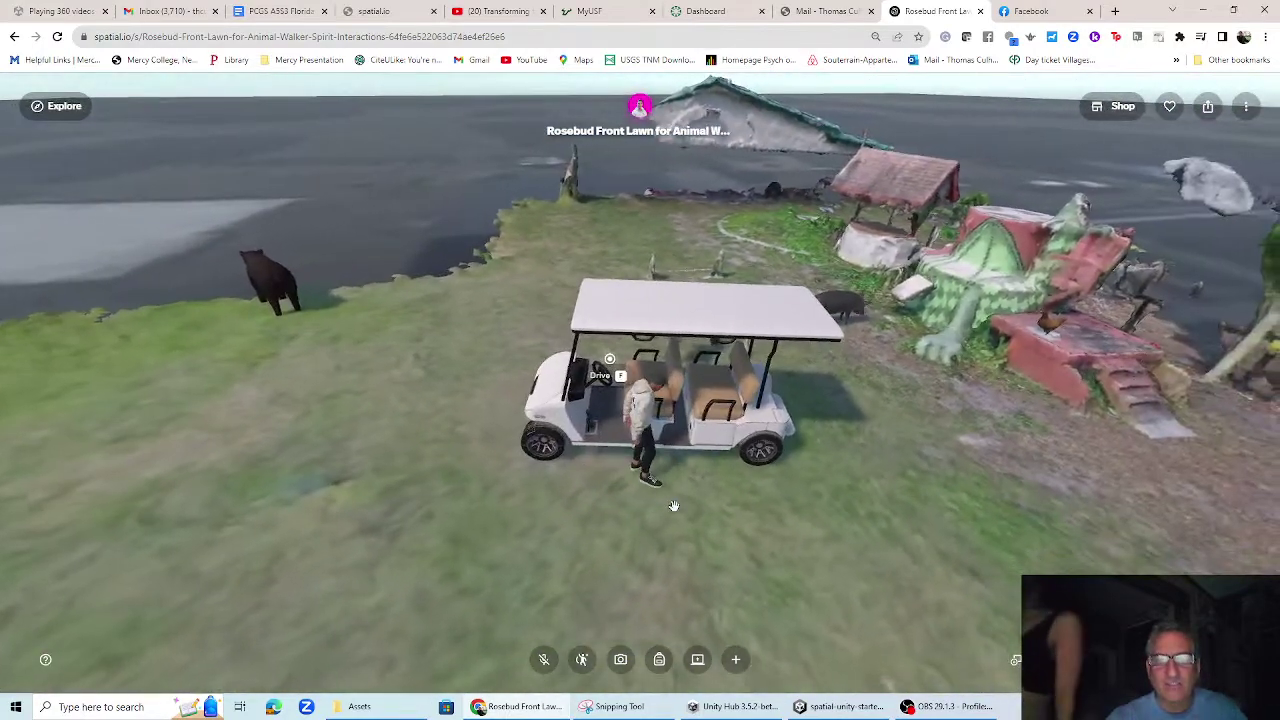
{"action": "key", "text": "f"}
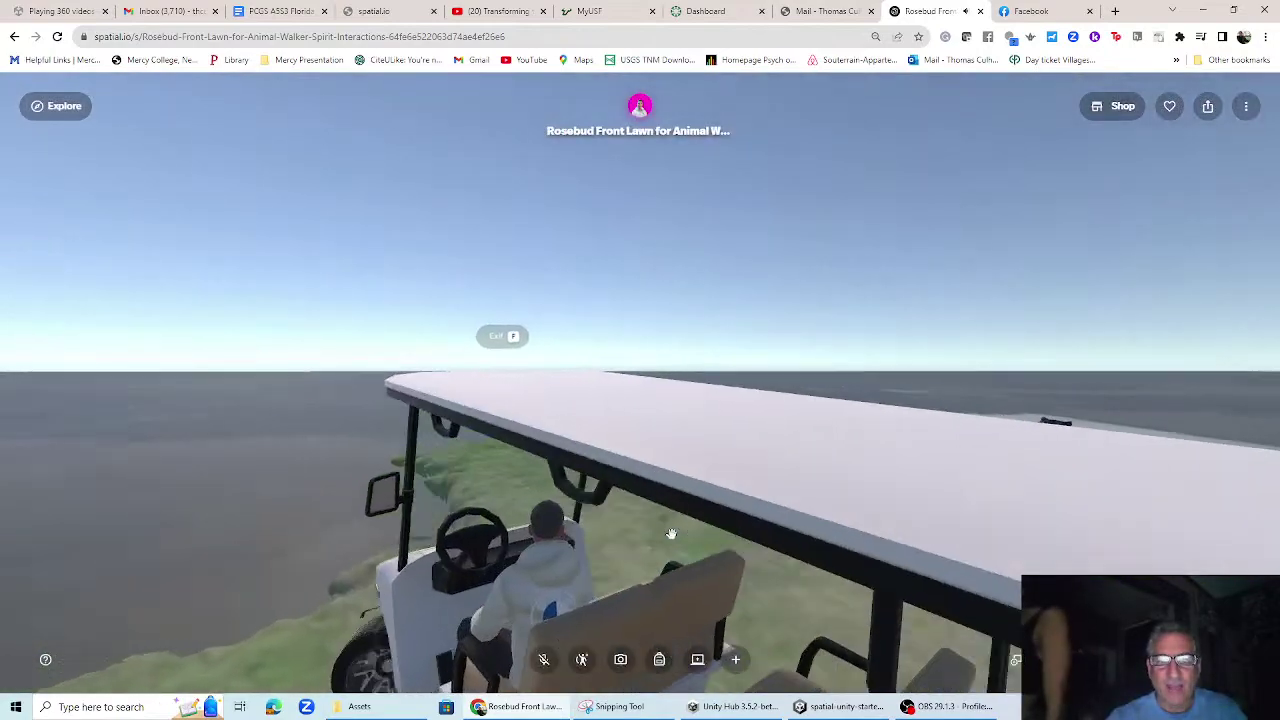
Drive the golf cart to the shoreline, view the seated driver from the front, and exit the cart
{"action": "left_click_drag", "start_coordinate": [671, 533], "coordinate": [592, 532]}
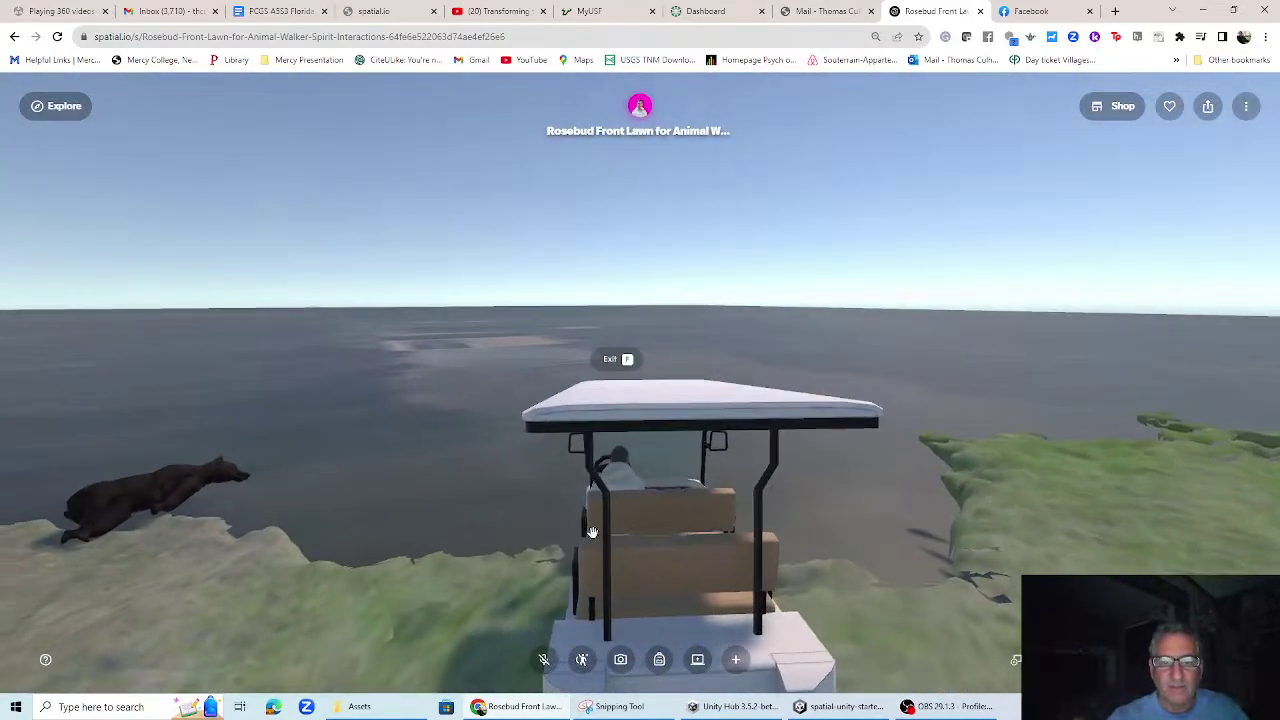
{"action": "left_click_drag", "start_coordinate": [820, 523], "coordinate": [1015, 588]}
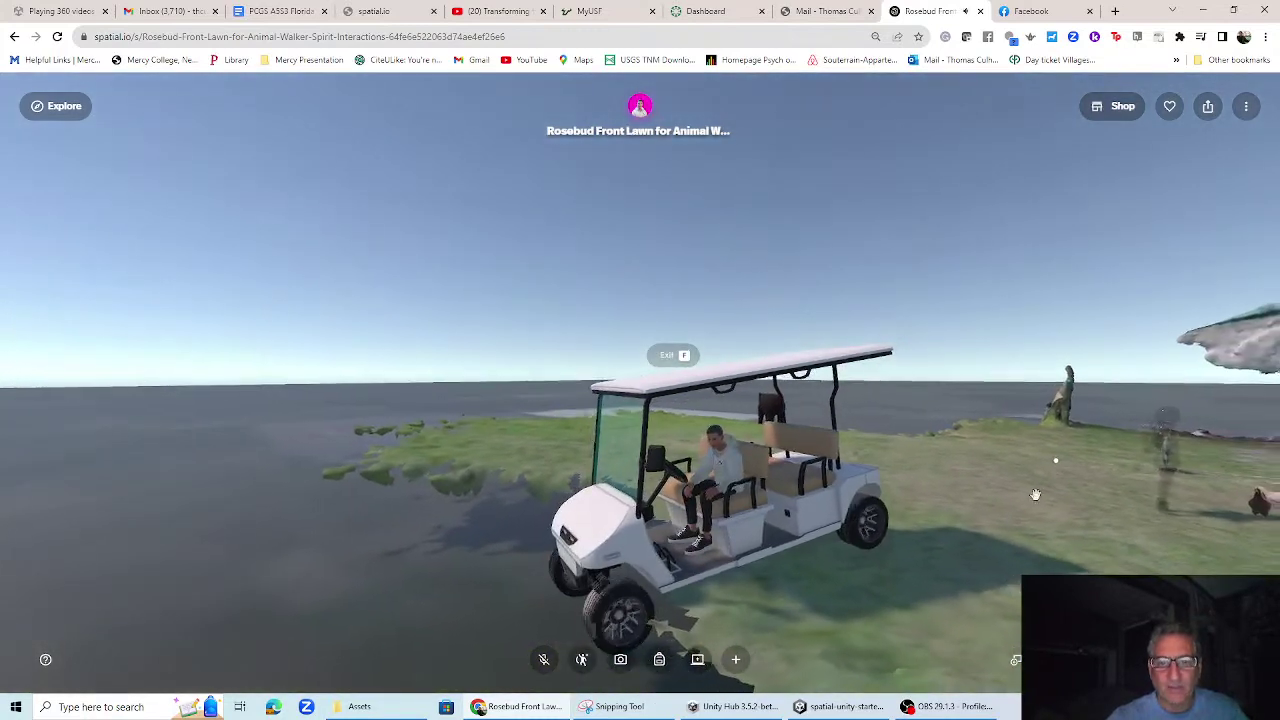
{"action": "left_click_drag", "start_coordinate": [895, 482], "coordinate": [845, 517]}
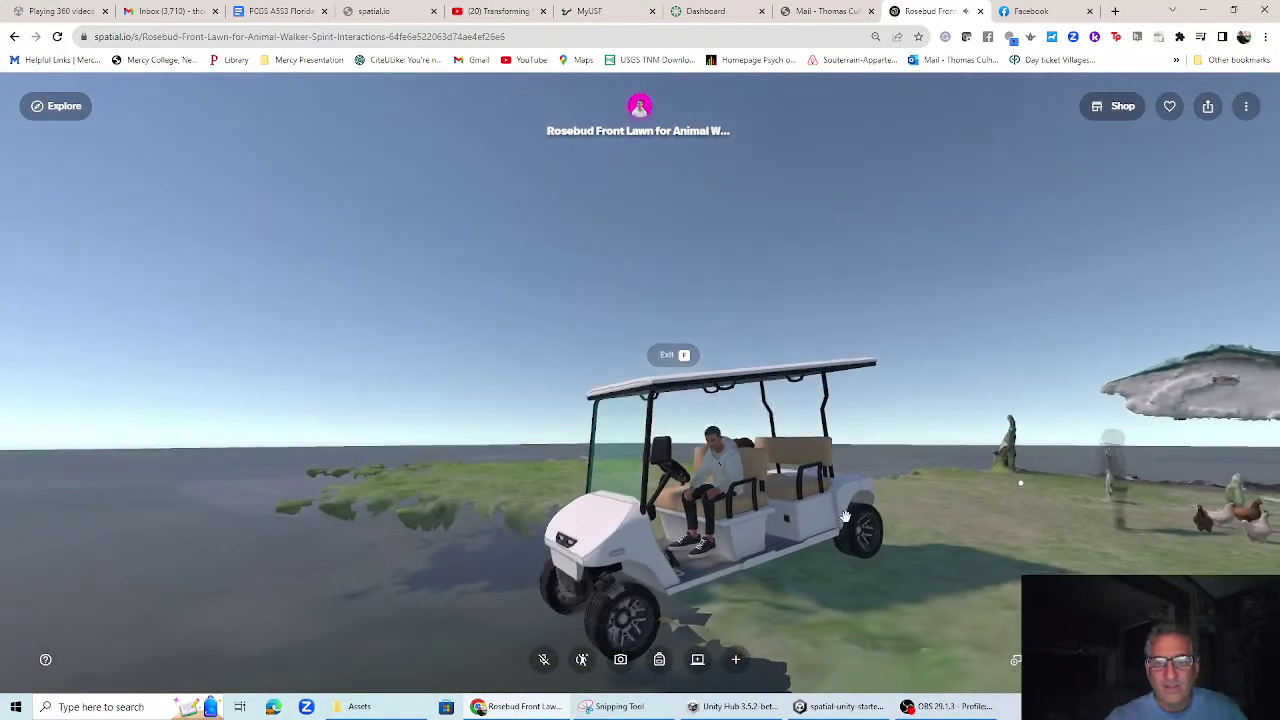
{"action": "left_click", "coordinate": [687, 360]}
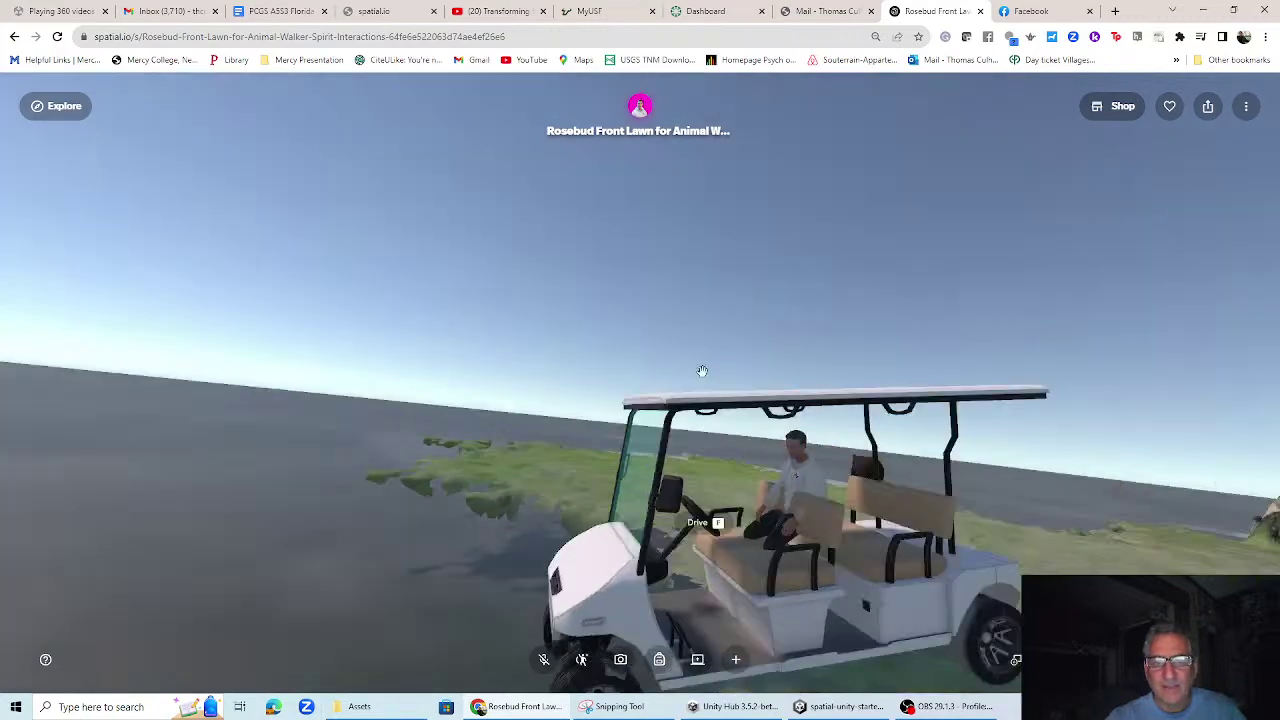
Walk around the golf cart to the transparent figure near the chickens and trigger the Become an Animal Walker Spirit interaction
{"action": "left_click_drag", "start_coordinate": [783, 594], "coordinate": [214, 538]}
{"action": "key", "text": "w"}
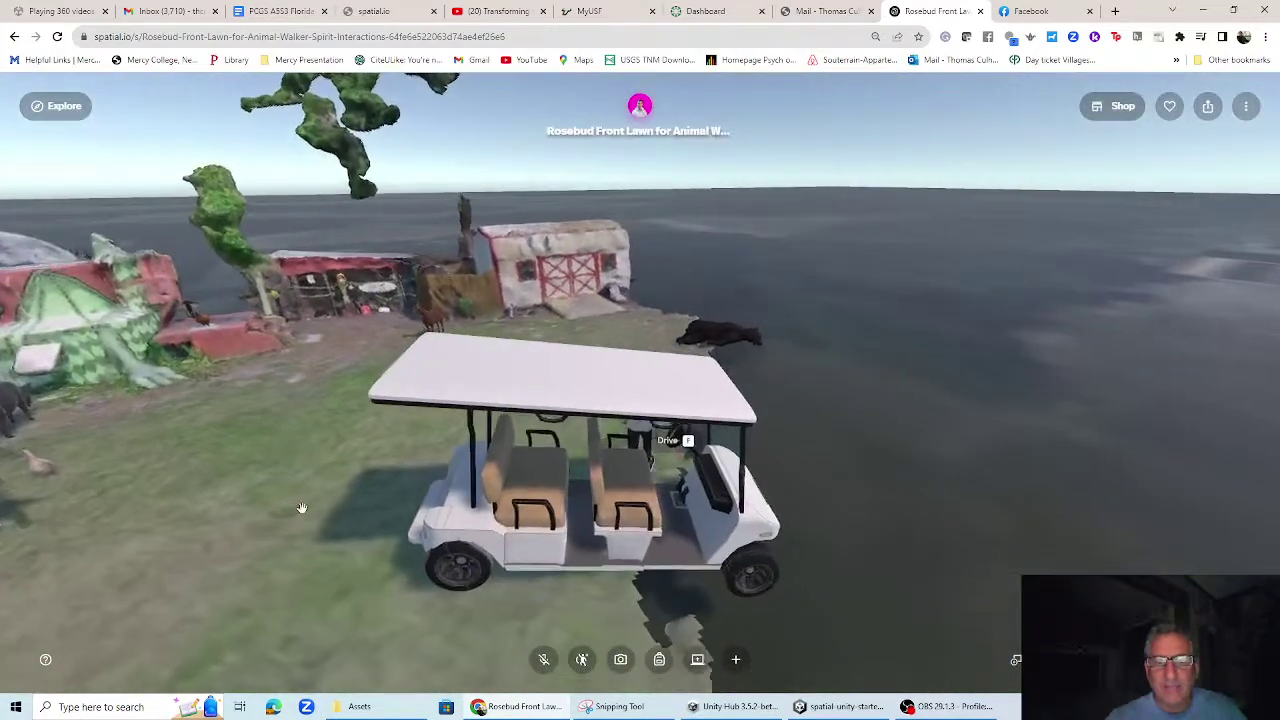
{"action": "key", "text": "a"}
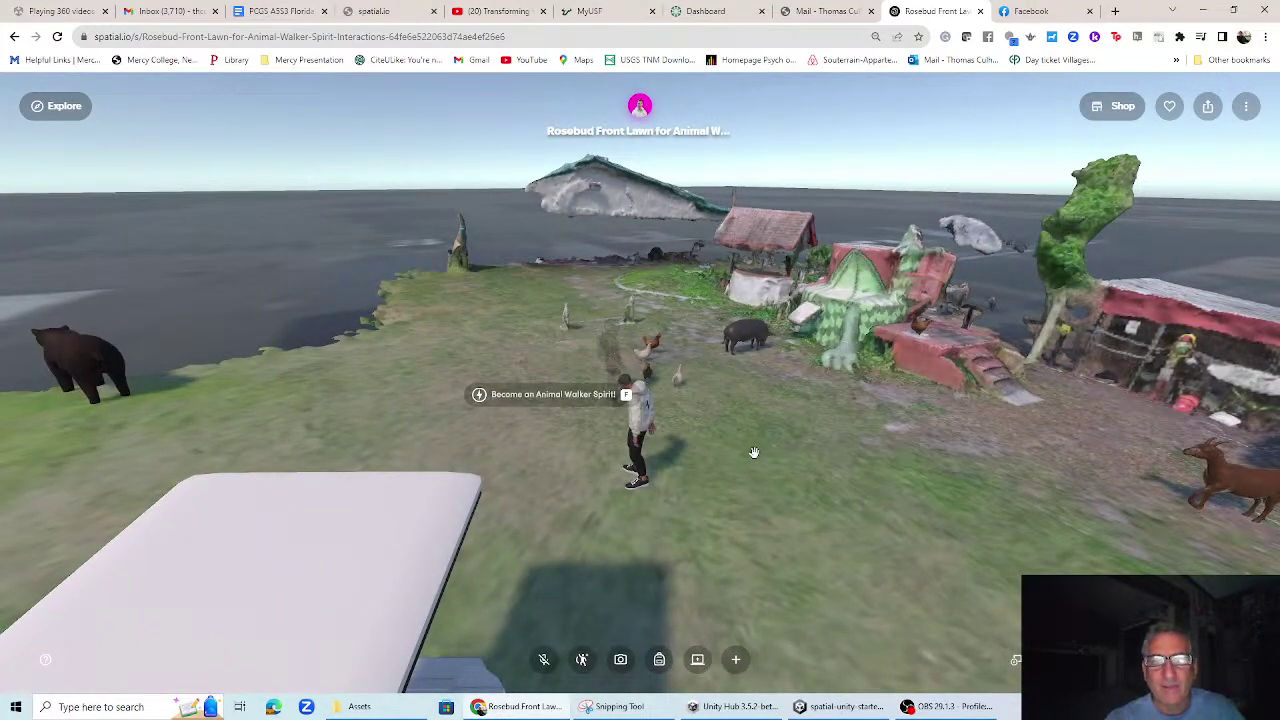
{"action": "left_click_drag", "start_coordinate": [350, 345], "coordinate": [451, 406]}
{"action": "key", "text": "d"}
{"action": "key", "text": "w"}
{"action": "left_click_drag", "start_coordinate": [340, 505], "coordinate": [446, 540]}
{"action": "key", "text": "w"}
{"action": "left_click_drag", "start_coordinate": [856, 517], "coordinate": [778, 463]}
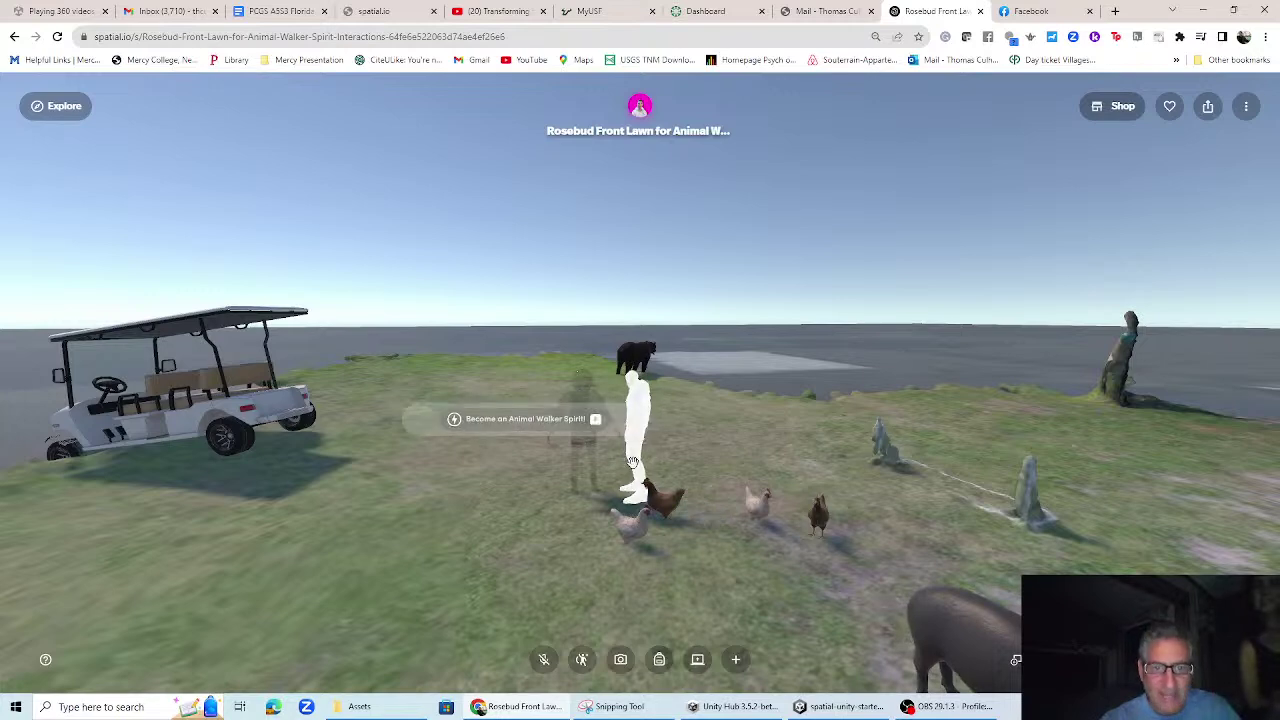
Walk the transparent avatar to the standing bear, mount it with Drive, and view the rider from the side
{"action": "key", "text": "w"}
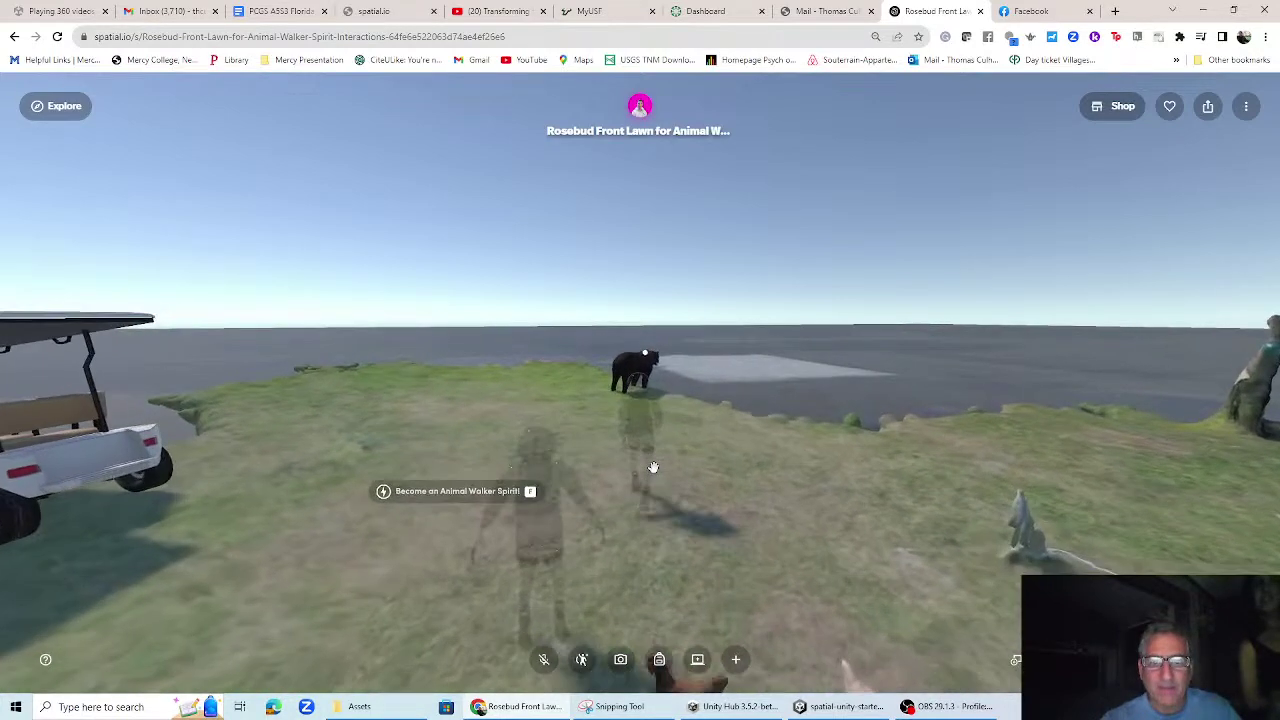
{"action": "key", "text": "w"}
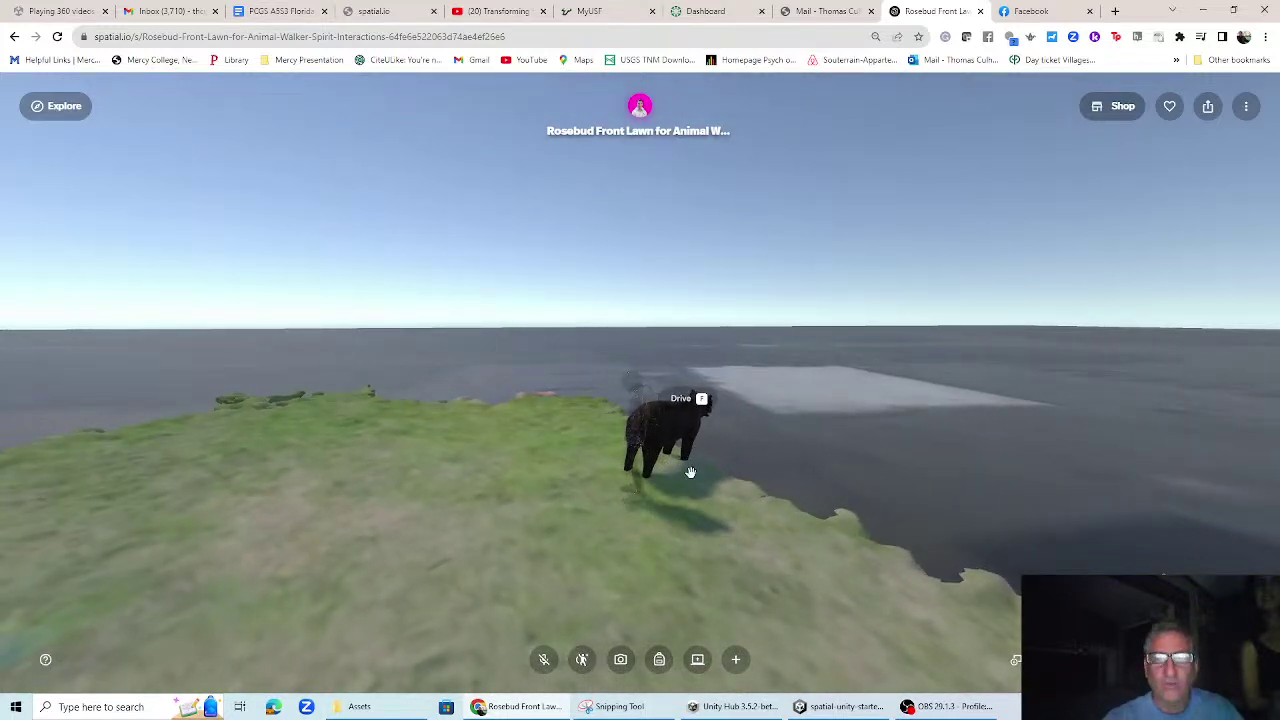
{"action": "key", "text": "f"}
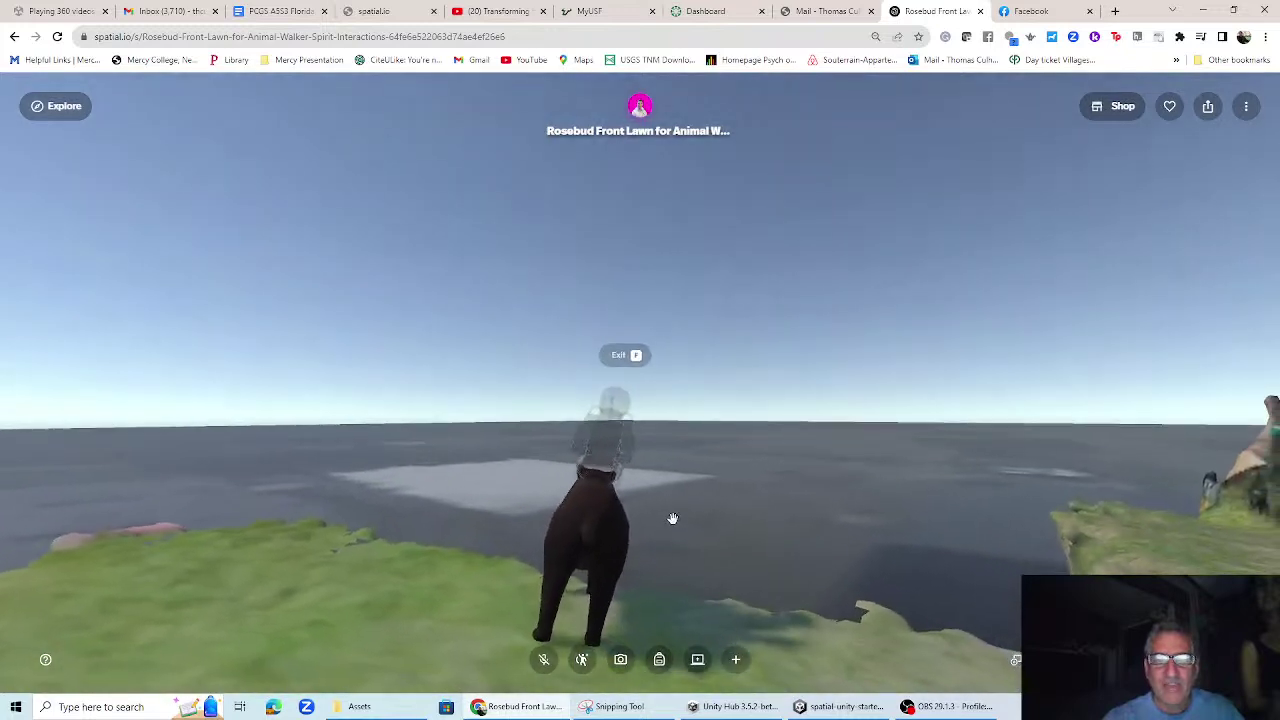
{"action": "left_click_drag", "start_coordinate": [566, 512], "coordinate": [694, 551]}
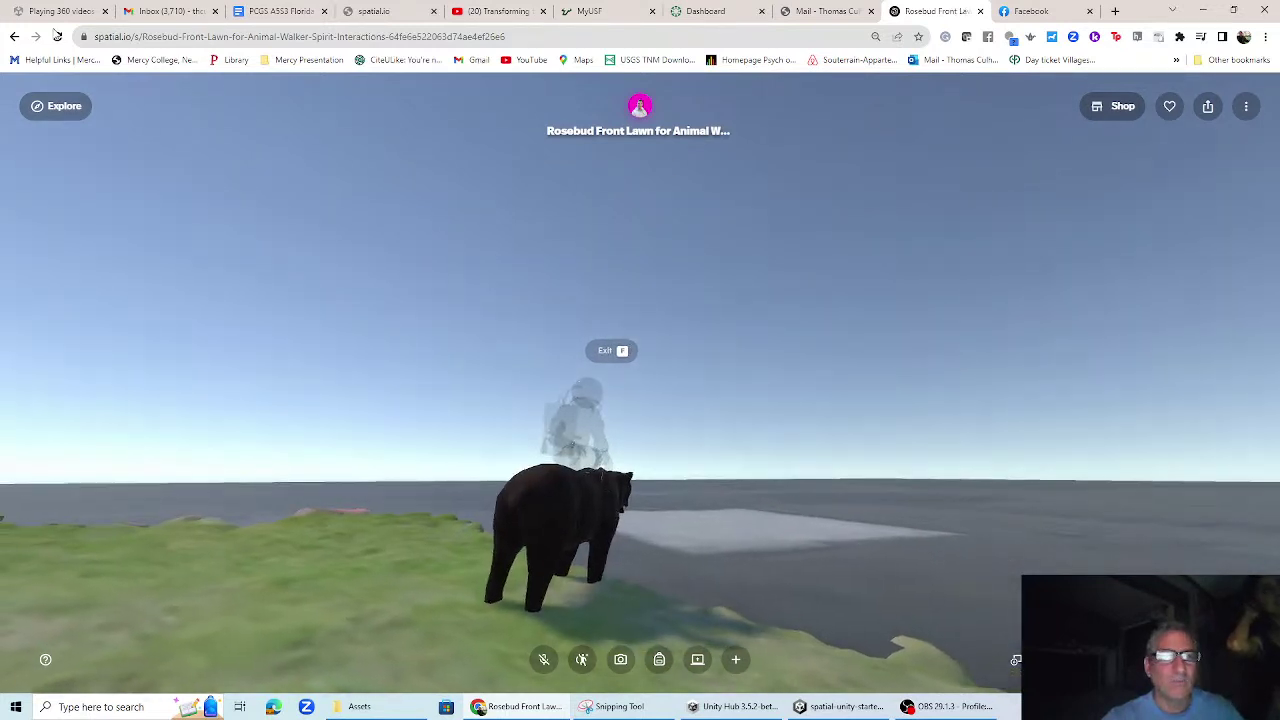
Reload the Rosebud Front Lawn space and walk the avatar across the lawn as the transparent Animal Walker Spirit
{"action": "left_click", "coordinate": [60, 41]}
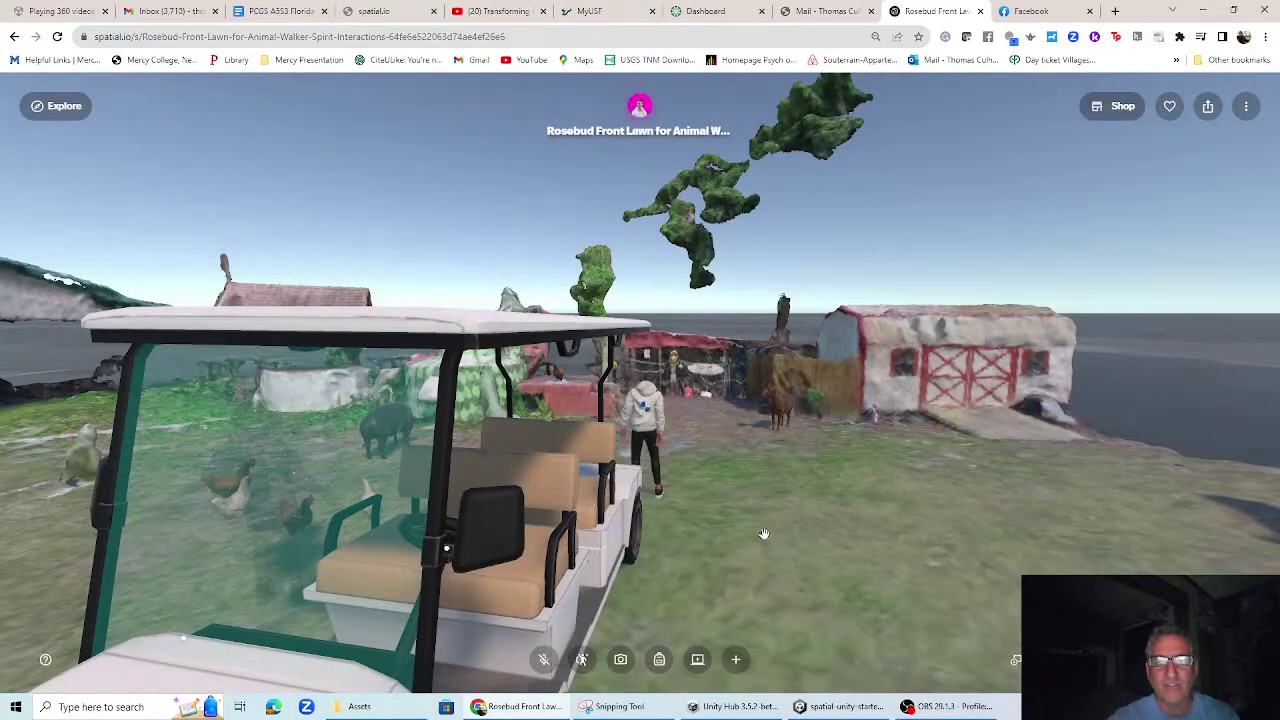
{"action": "left_click_drag", "start_coordinate": [828, 480], "coordinate": [487, 496]}
{"action": "key", "text": "w"}
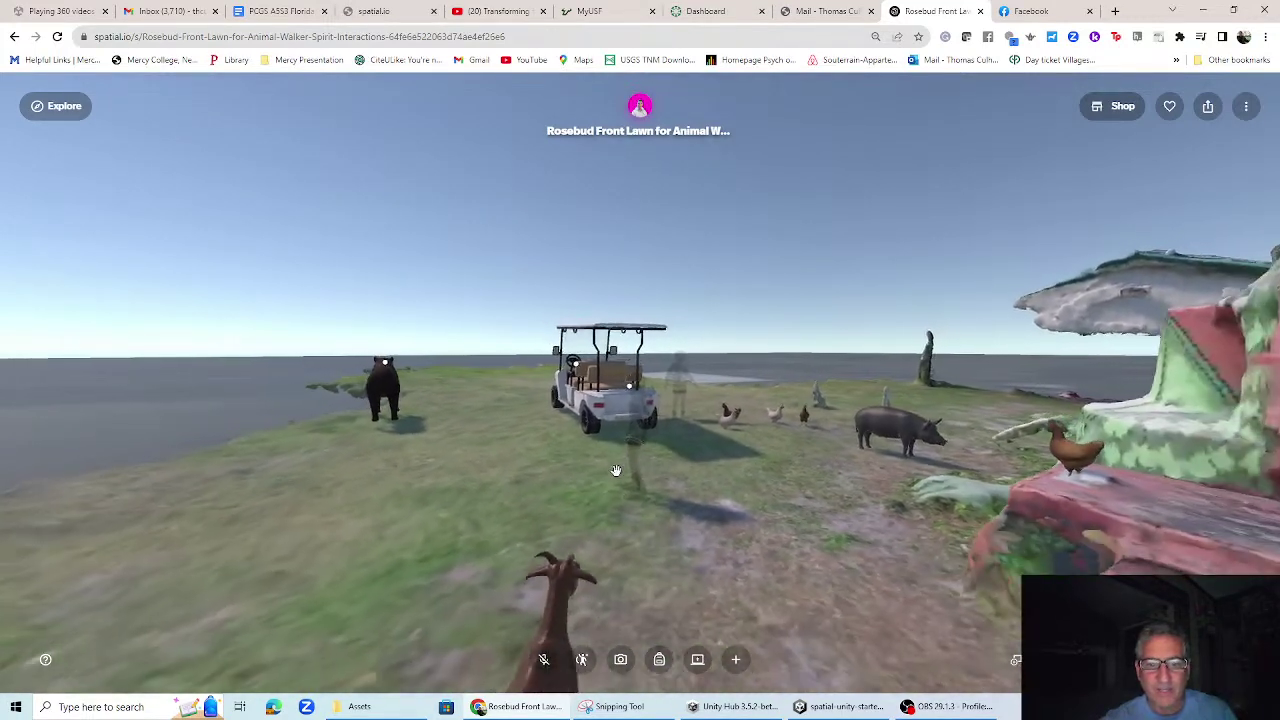
Walk the transparent avatar to the seated bear at the shoreline and examine both from several angles
{"action": "key", "text": "a"}
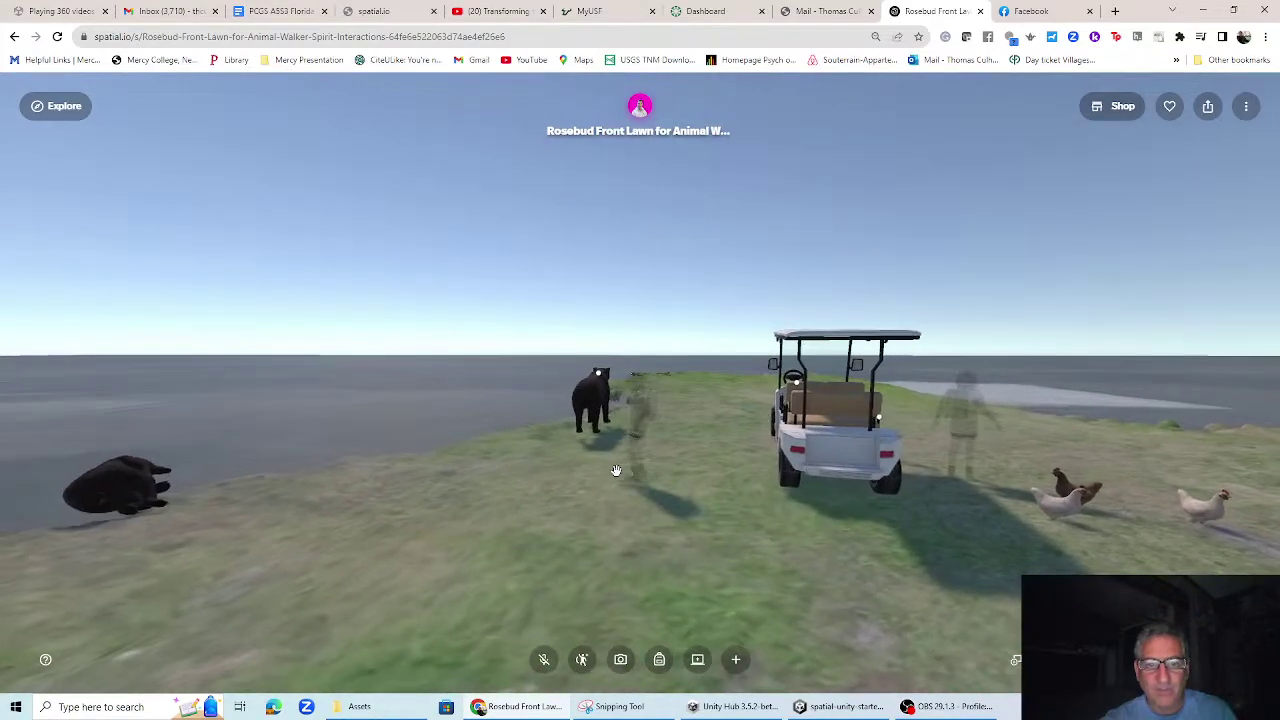
{"action": "key", "text": "a"}
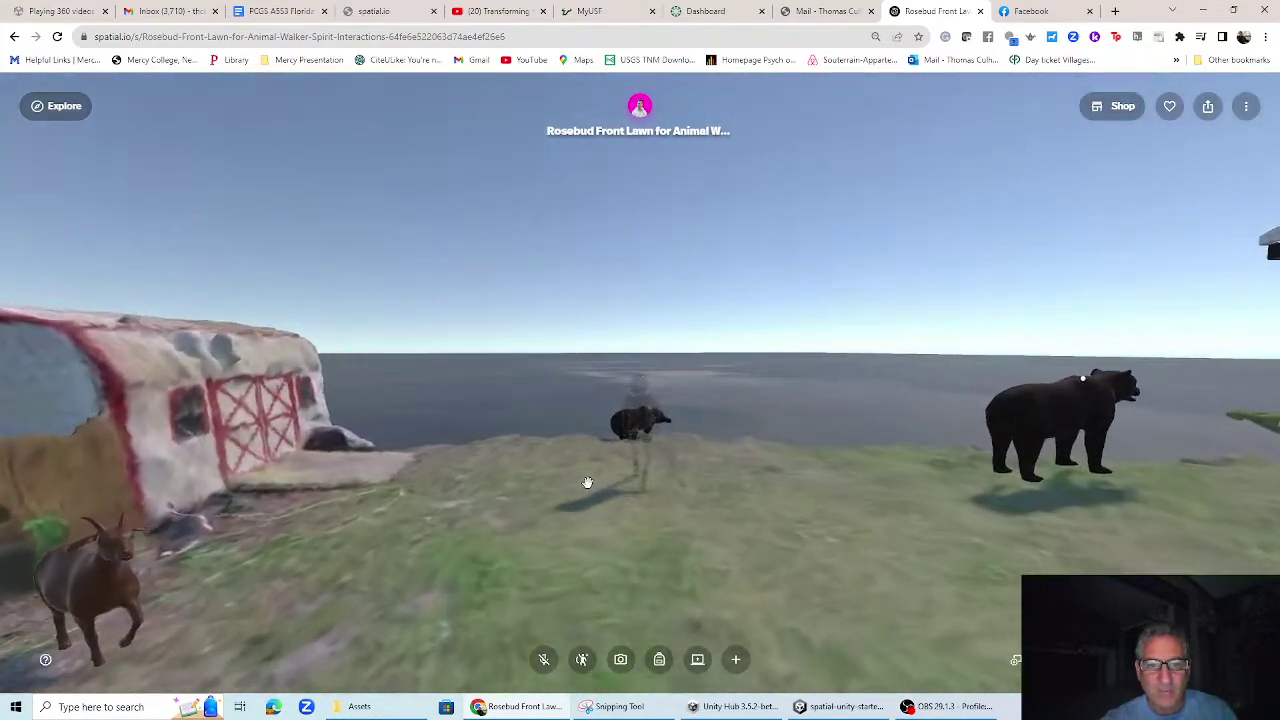
{"action": "left_click_drag", "start_coordinate": [589, 484], "coordinate": [790, 568]}
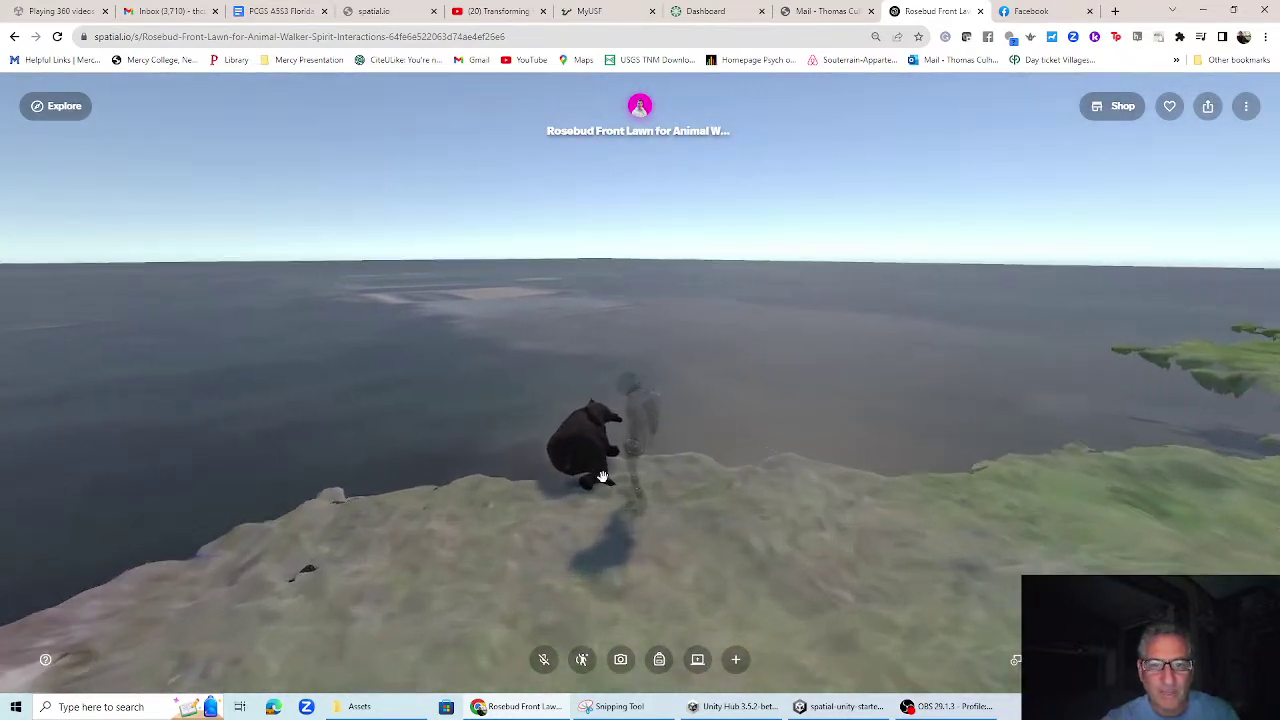
{"action": "key", "text": "w"}
{"action": "left_click_drag", "start_coordinate": [709, 606], "coordinate": [369, 555]}
{"action": "left_click_drag", "start_coordinate": [644, 530], "coordinate": [1123, 549]}
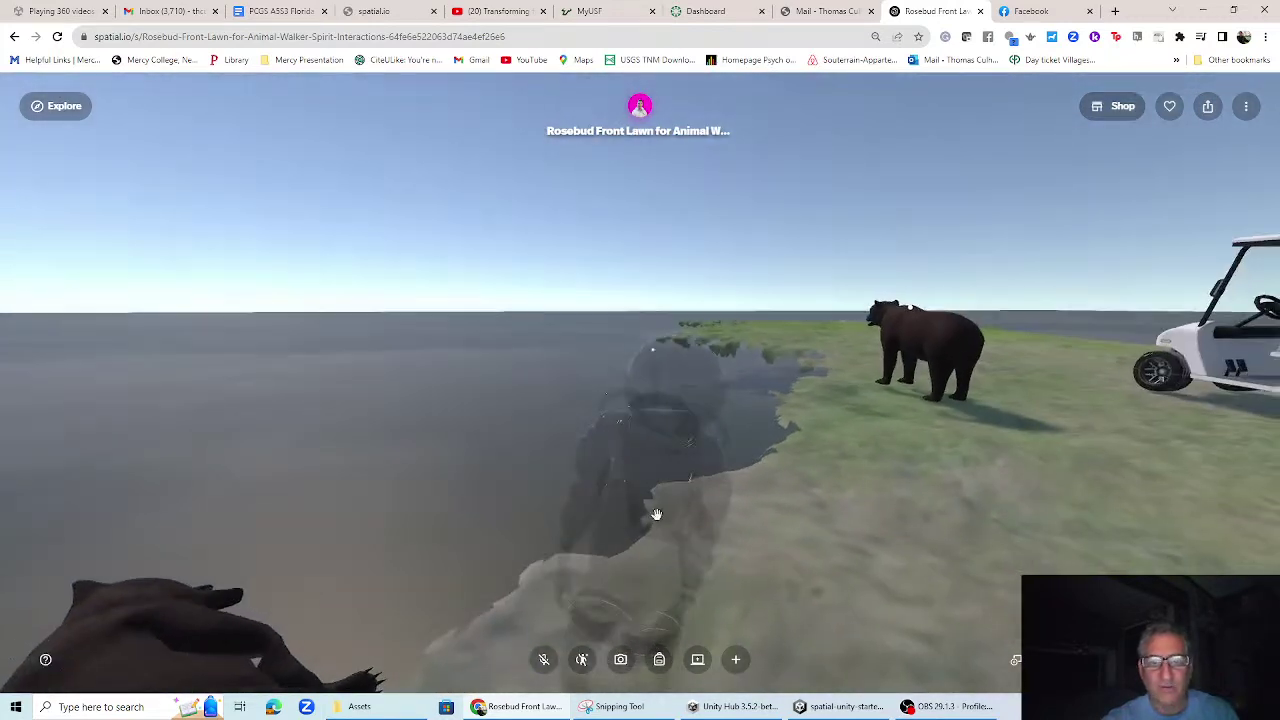
{"action": "left_click_drag", "start_coordinate": [651, 514], "coordinate": [776, 483]}
{"action": "left_click_drag", "start_coordinate": [586, 443], "coordinate": [552, 540]}
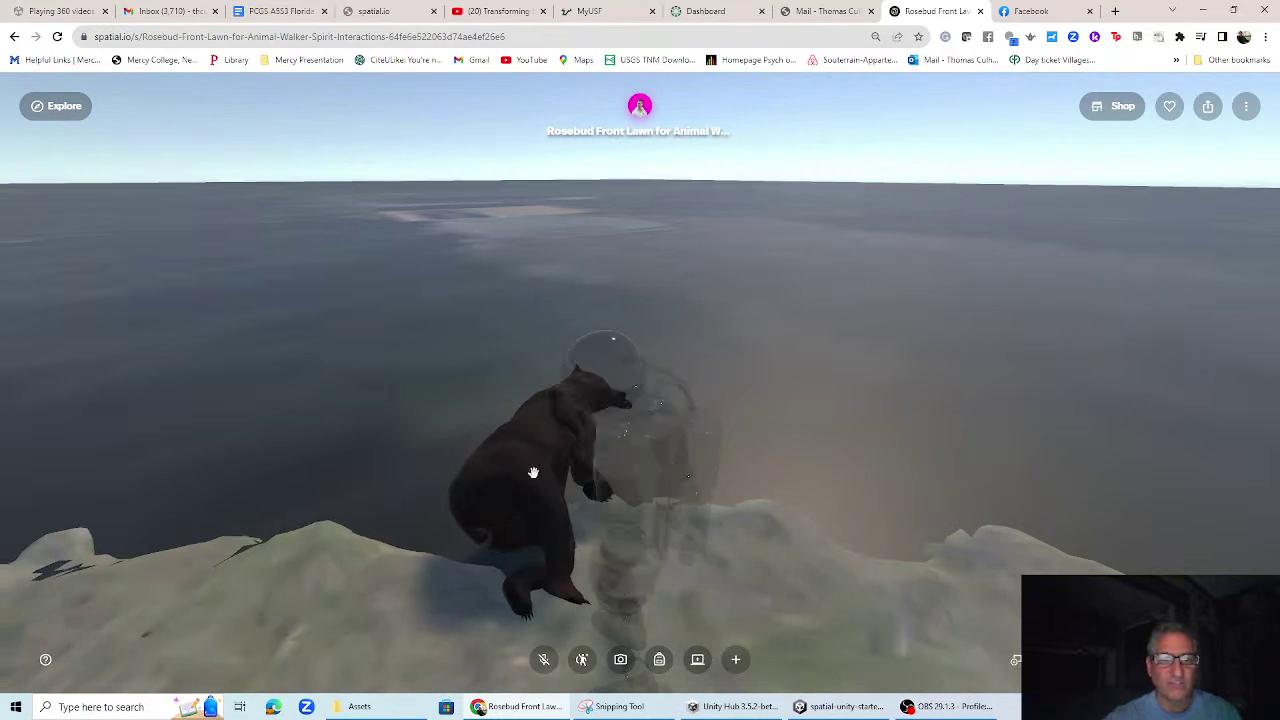
{"action": "left_click_drag", "start_coordinate": [532, 465], "coordinate": [519, 494]}
{"action": "left_click_drag", "start_coordinate": [894, 450], "coordinate": [651, 529]}
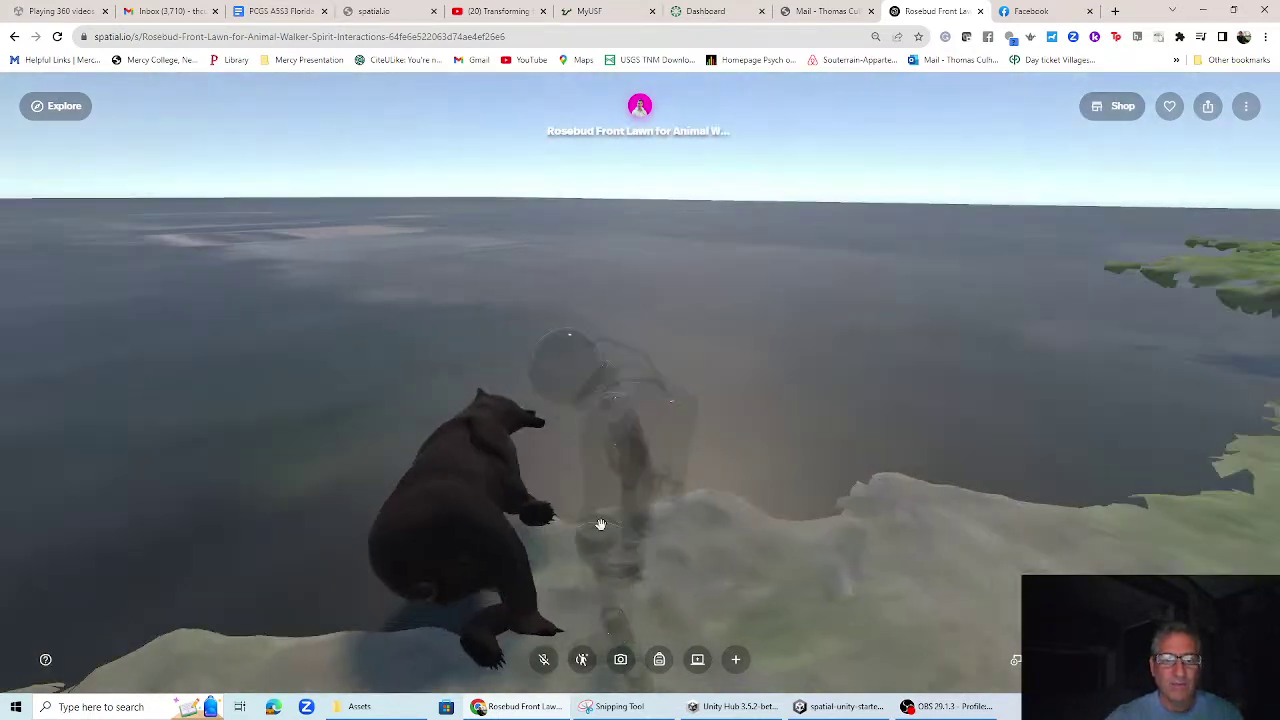
{"action": "left_click_drag", "start_coordinate": [866, 451], "coordinate": [651, 506]}
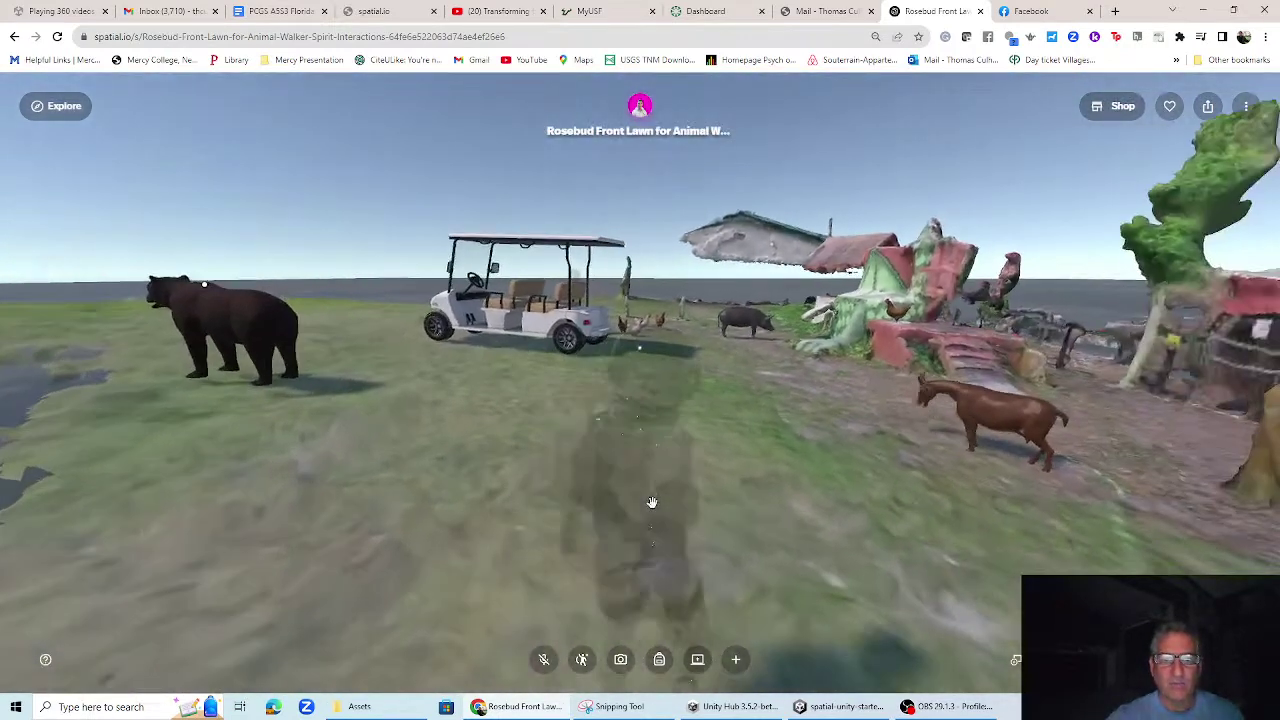
Walk to the standing bear near the golf cart, mount it with Drive, and ride it off the grass
{"action": "key", "text": "a"}
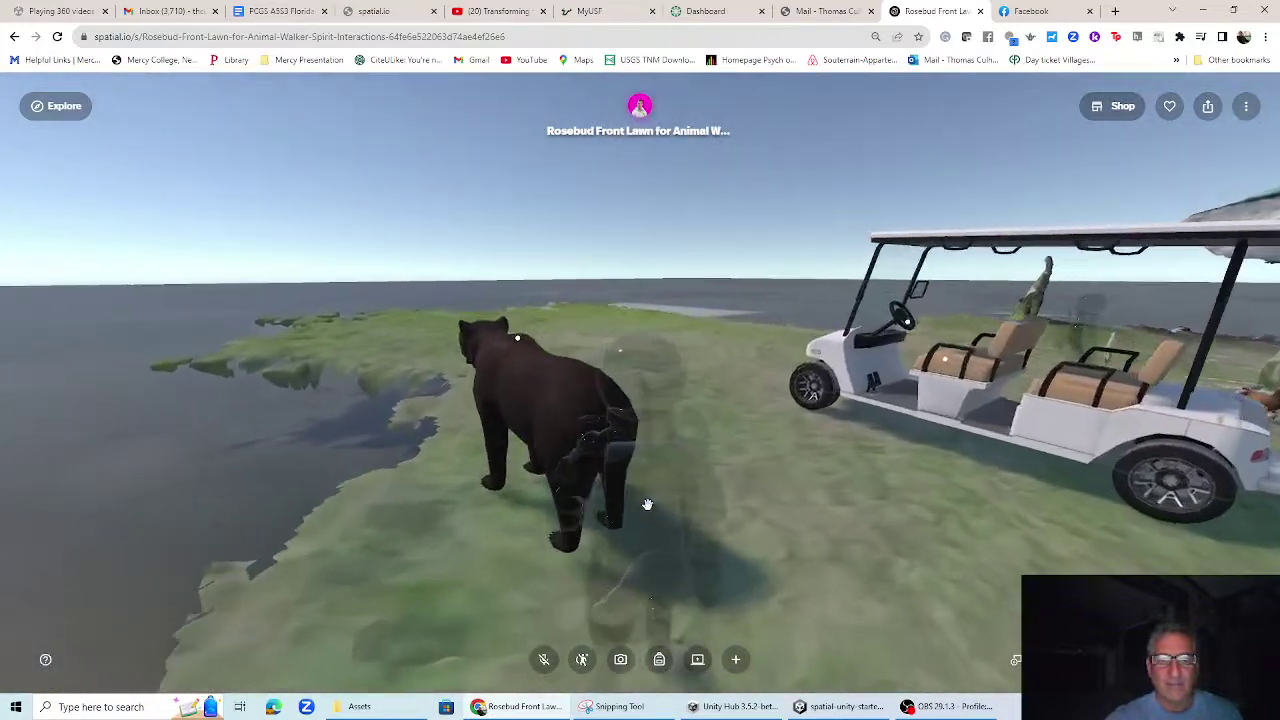
{"action": "key", "text": "f"}
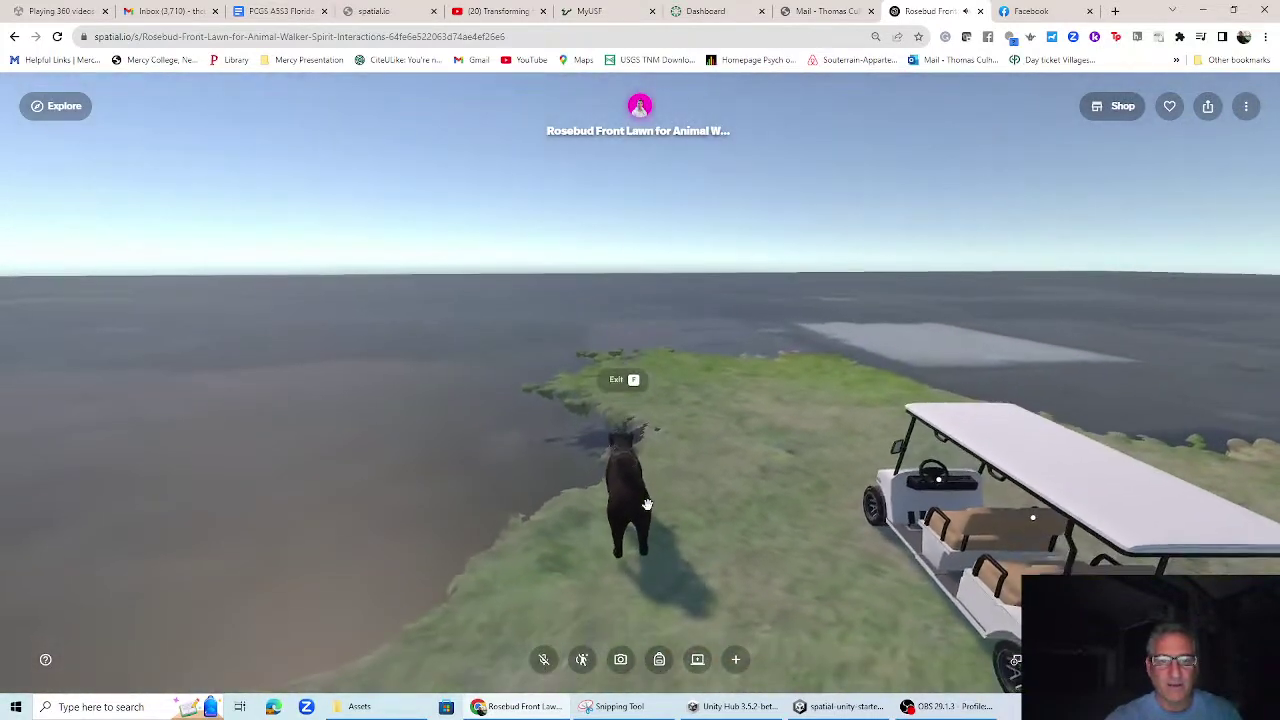
{"action": "left_click_drag", "start_coordinate": [631, 491], "coordinate": [570, 562]}
{"action": "key", "text": "w"}
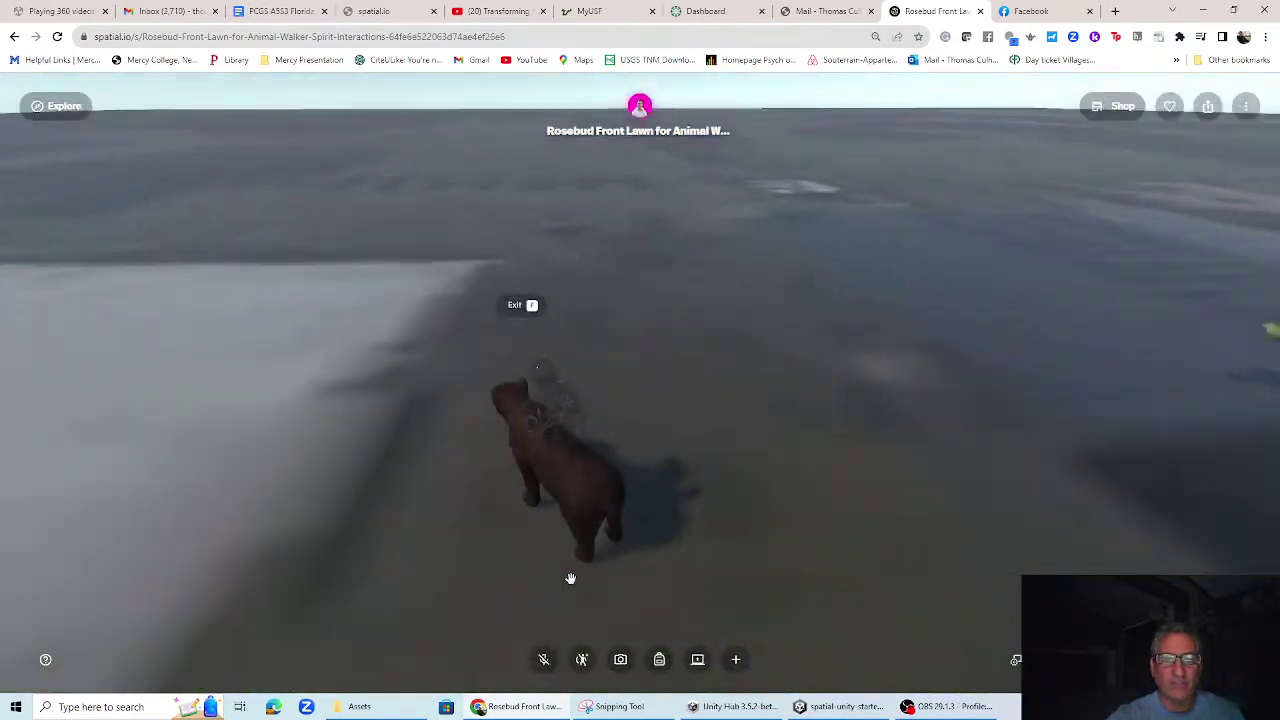
View the transparent rider from the side while riding the bear away from the lawn
{"action": "left_click_drag", "start_coordinate": [569, 580], "coordinate": [816, 428]}
{"action": "key", "text": "d"}
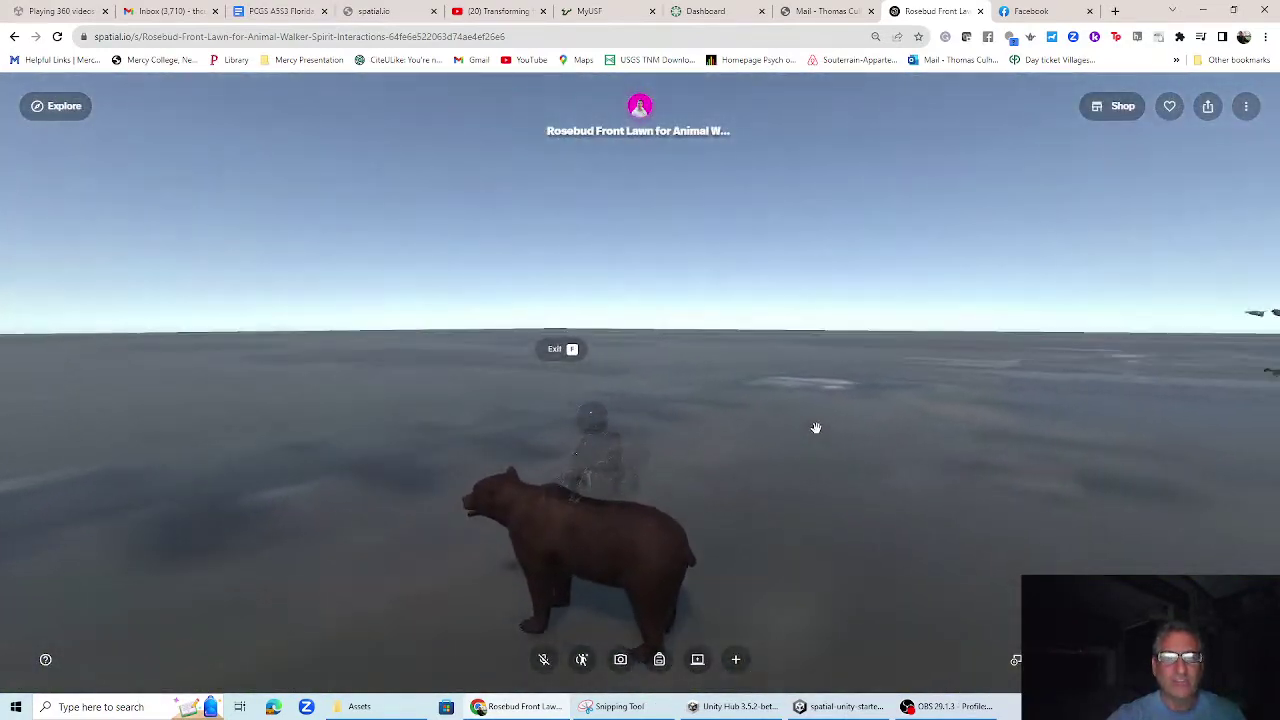
{"action": "key", "text": "d"}
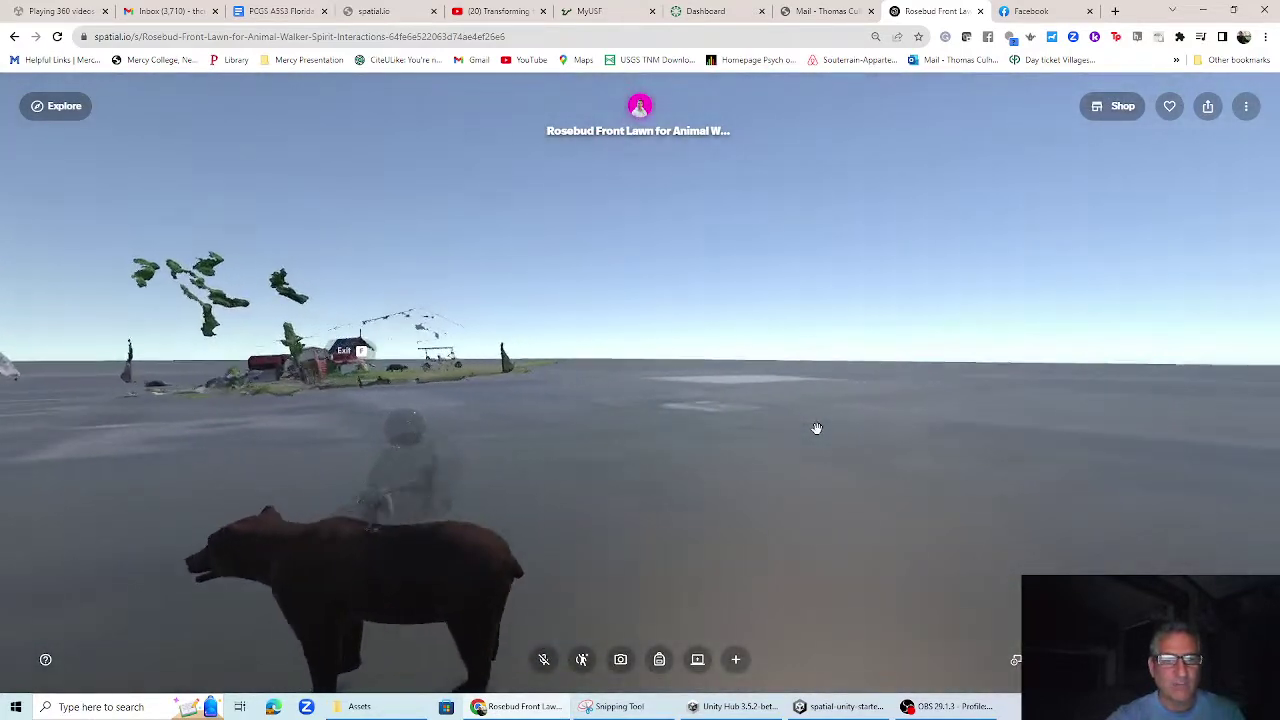
{"action": "key", "text": "a"}
{"action": "left_click_drag", "start_coordinate": [386, 488], "coordinate": [143, 579]}
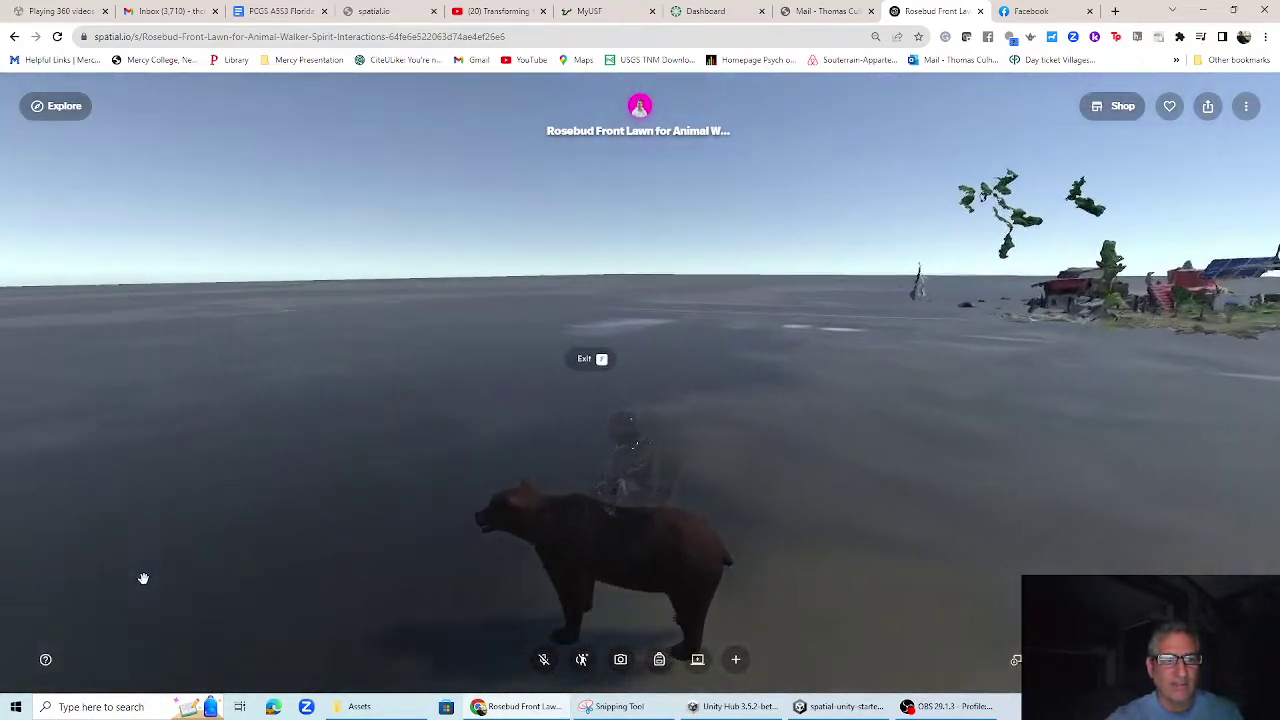
Steer the bear left and right across the open dark ground toward the yellow road line
{"action": "key", "text": "a"}
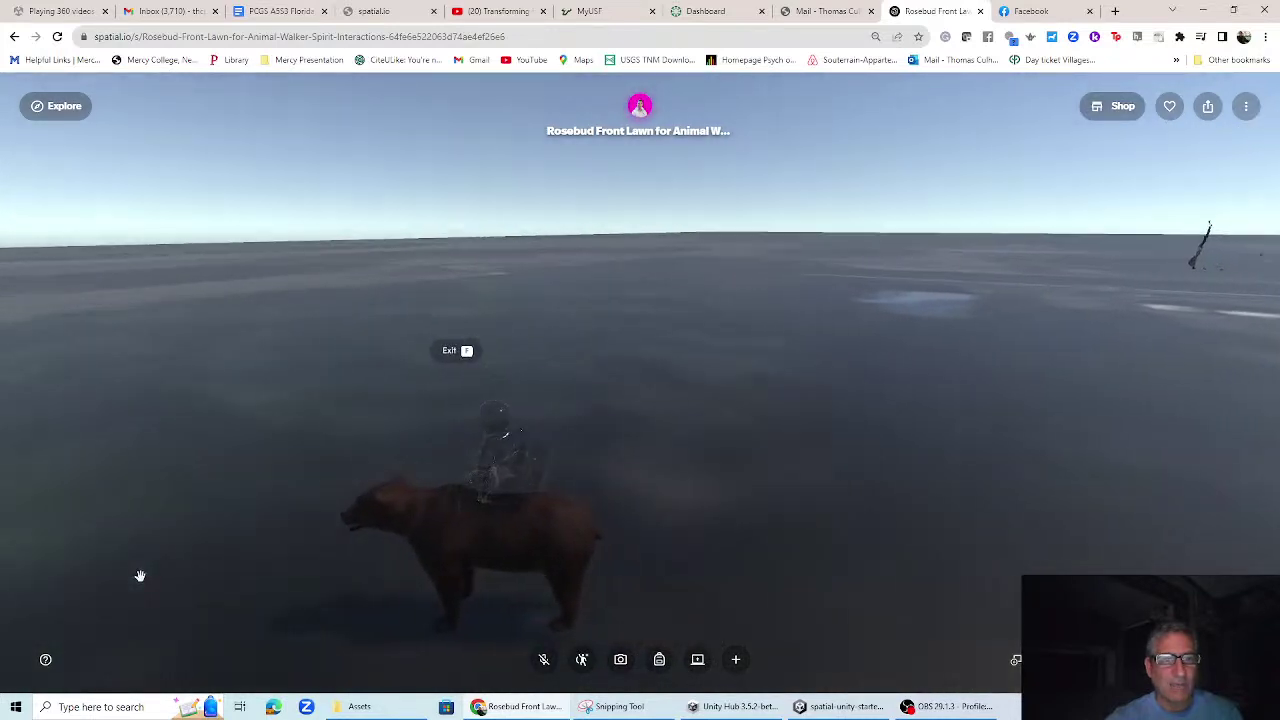
{"action": "key", "text": "d"}
{"action": "key", "text": "a"}
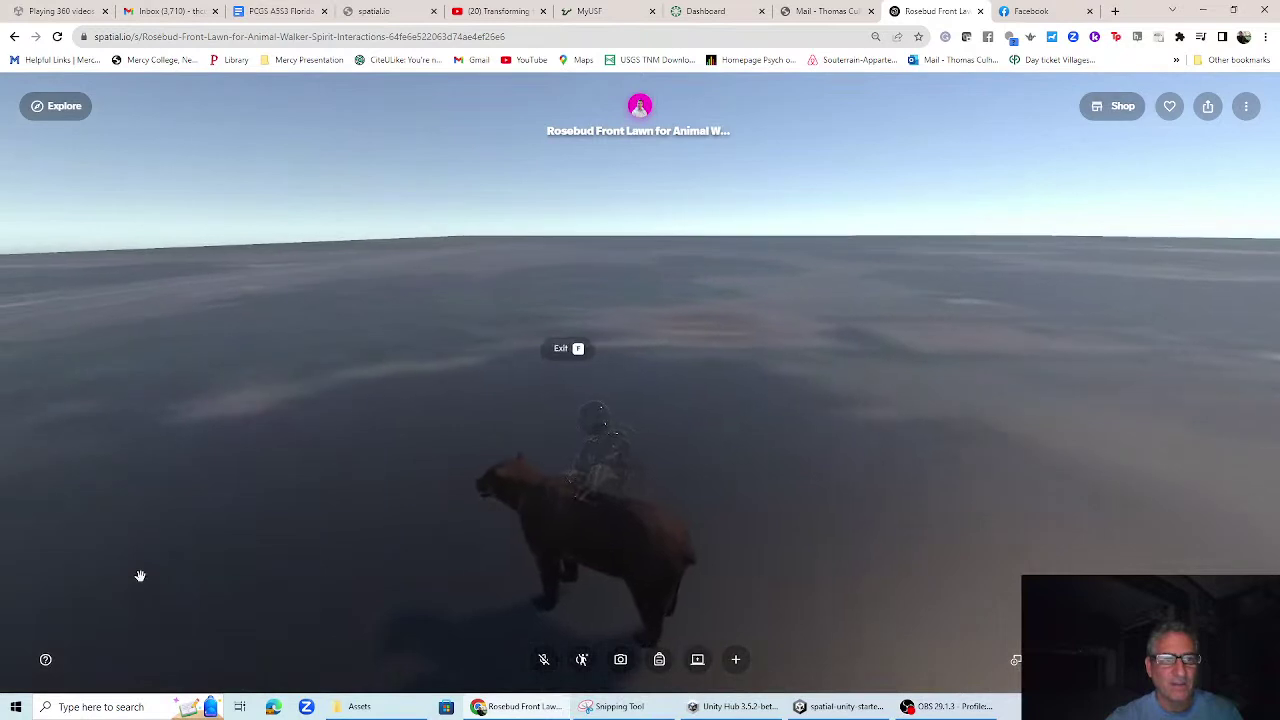
{"action": "key", "text": "d"}
{"action": "key", "text": "a"}
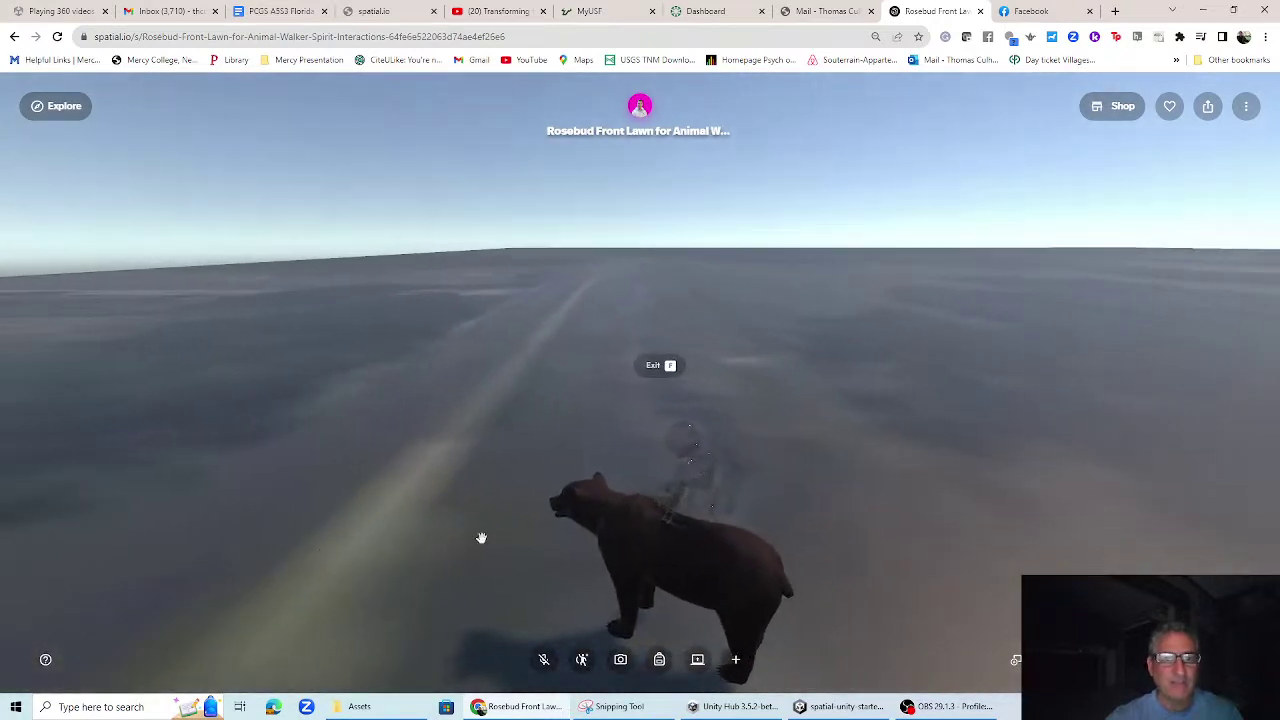
{"action": "key", "text": "d"}
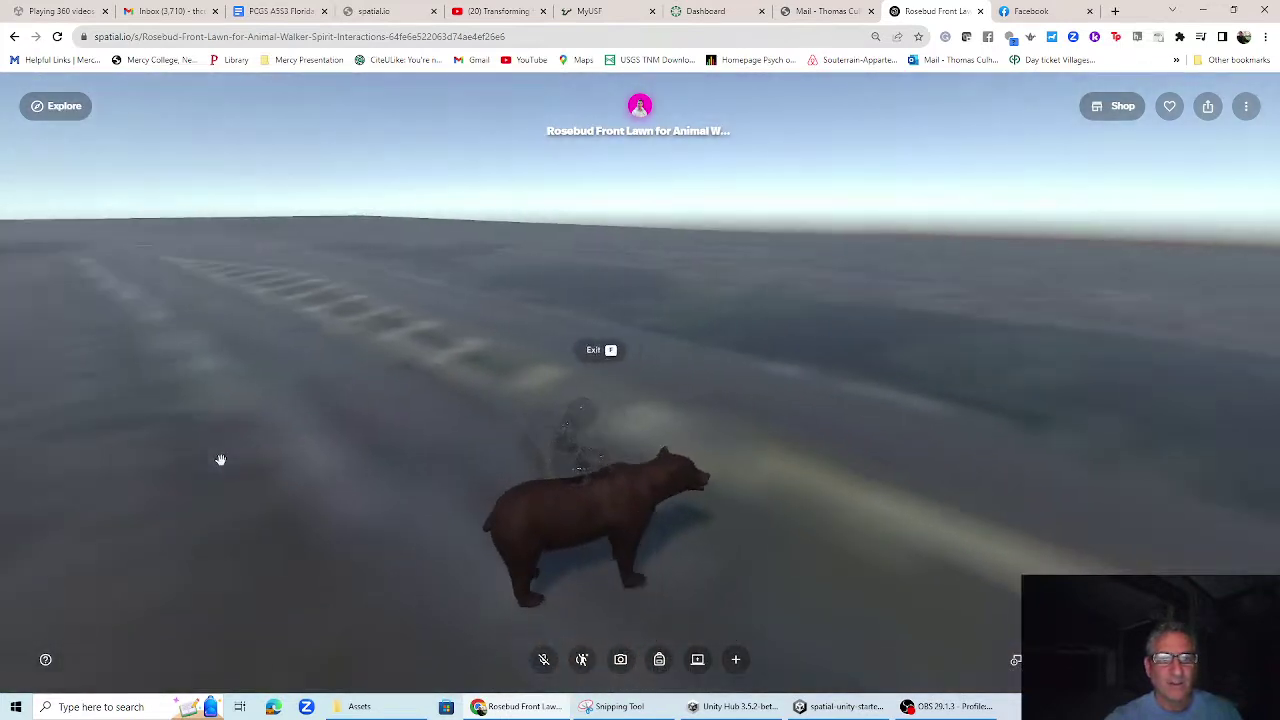
{"action": "key", "text": "a"}
View the bear and transparent rider from behind and turn the bear to ride along the striped road markings
{"action": "left_click_drag", "start_coordinate": [845, 554], "coordinate": [480, 572]}
{"action": "mouse_move", "coordinate": [920, 534]}
{"action": "left_mouse_down"}
{"action": "mouse_move", "coordinate": [754, 471]}
{"action": "mouse_move", "coordinate": [662, 334]}
{"action": "mouse_move", "coordinate": [503, 417]}
{"action": "mouse_move", "coordinate": [314, 443]}
{"action": "mouse_move", "coordinate": [563, 446]}
{"action": "mouse_move", "coordinate": [508, 457]}
{"action": "mouse_move", "coordinate": [506, 489]}
{"action": "left_mouse_up"}
{"action": "key", "text": "w"}
{"action": "key", "text": "a"}
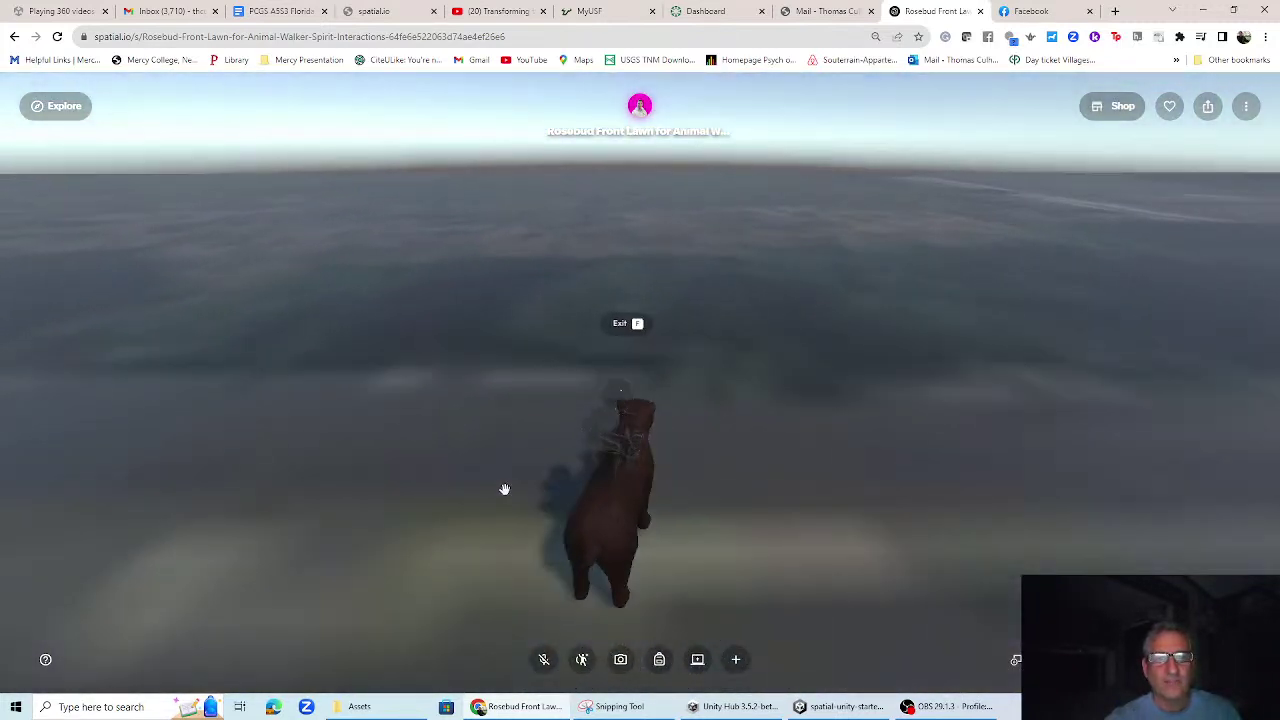
{"action": "key", "text": "a"}
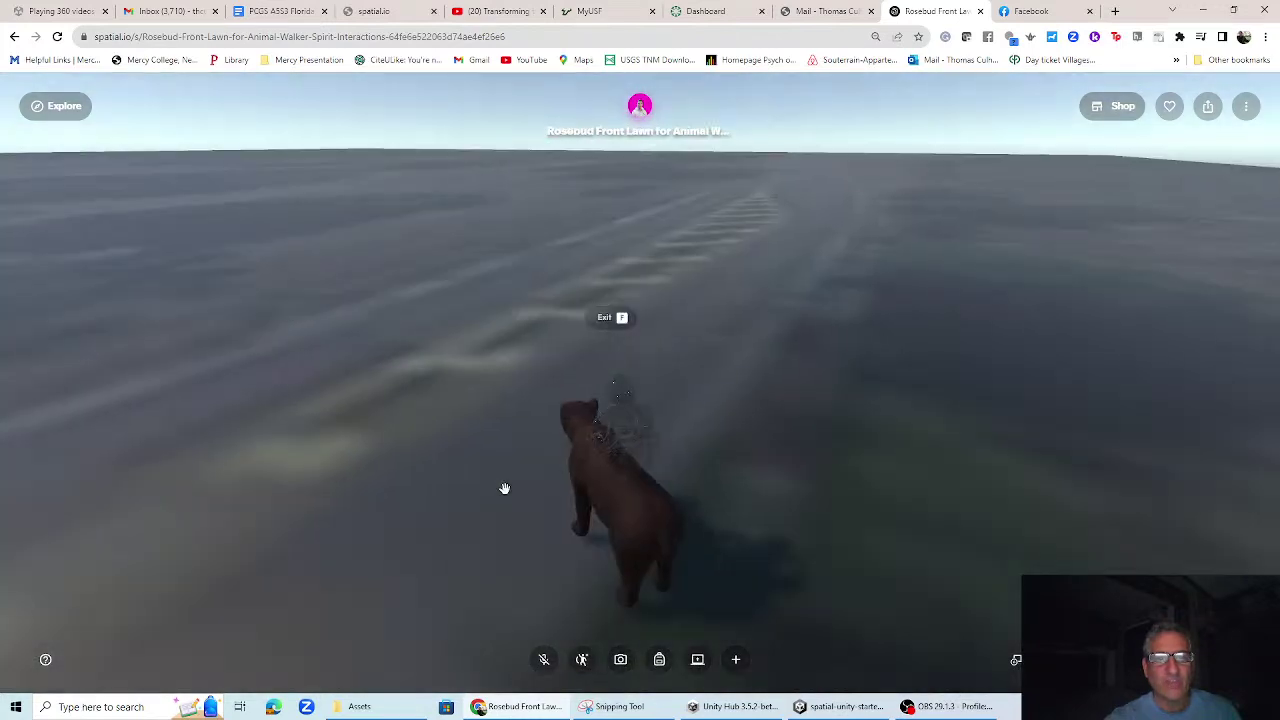
Ride the bear away from the striped road markings across the dark ground, and dismount beside it
{"action": "key", "text": "d"}
{"action": "left_click_drag", "start_coordinate": [506, 486], "coordinate": [662, 512]}
{"action": "key", "text": "w"}
{"action": "key", "text": "w"}
{"action": "key", "text": "w"}
{"action": "key", "text": "w"}
{"action": "key", "text": "f"}
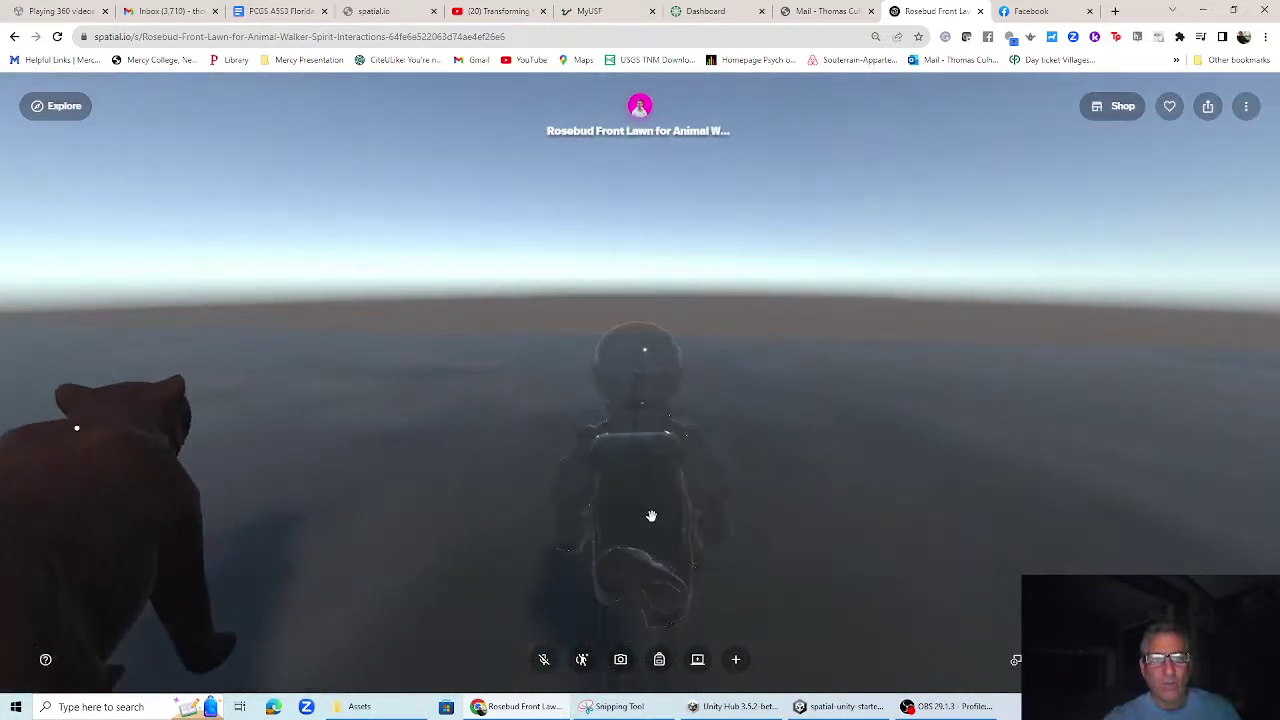
Turn the transparent avatar toward the distant farm and walk it back across the lawn to the parked golf cart
{"action": "left_click_drag", "start_coordinate": [746, 489], "coordinate": [431, 532]}
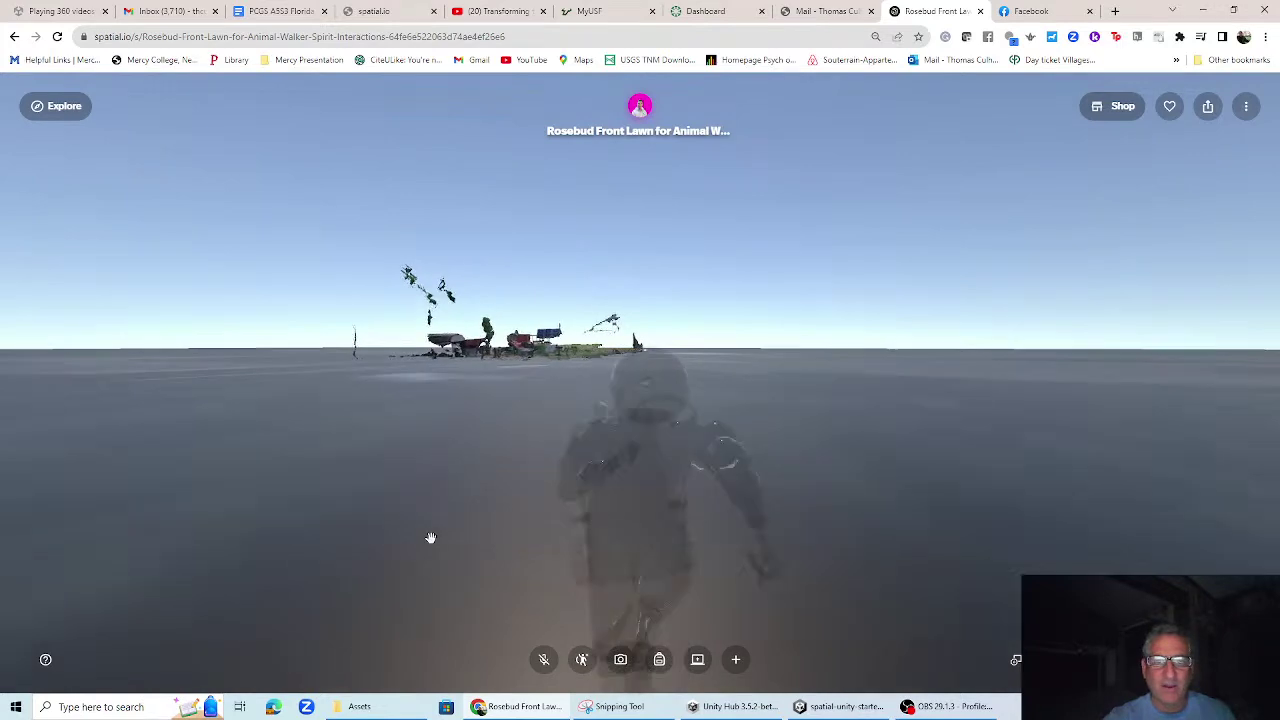
{"action": "left_click_drag", "start_coordinate": [430, 539], "coordinate": [417, 530]}
{"action": "key", "text": "w"}
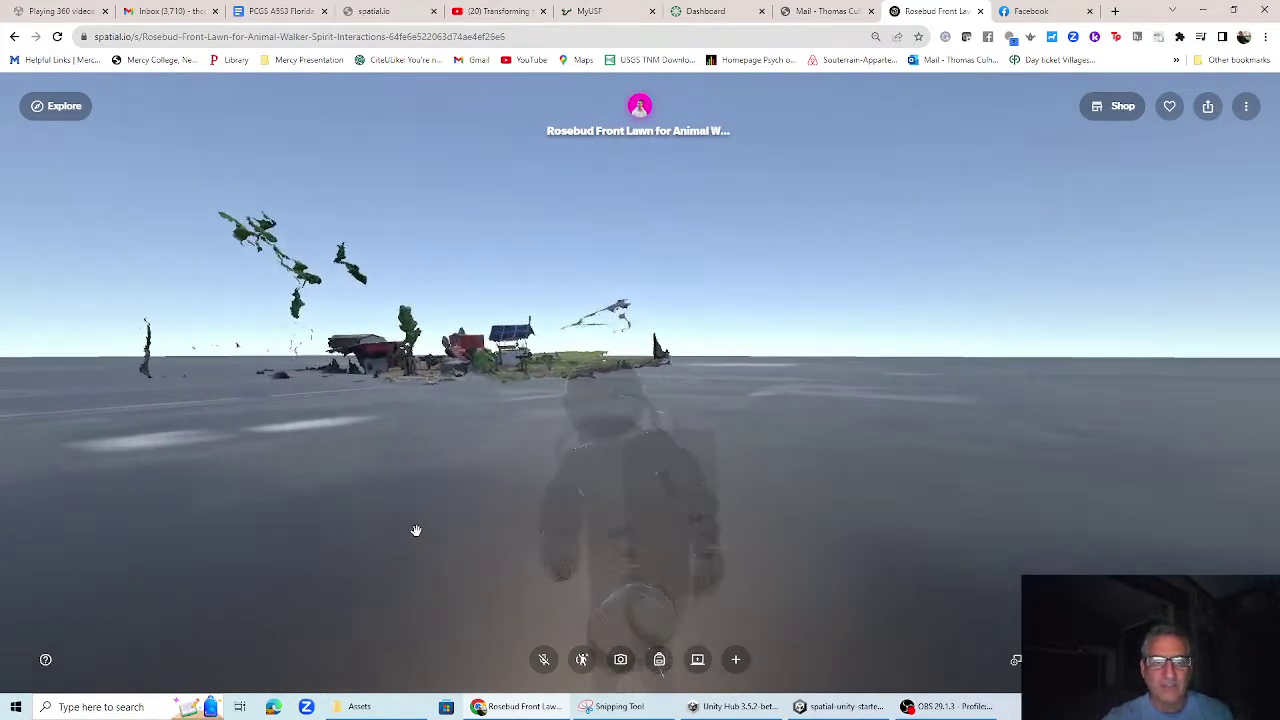
{"action": "key", "text": "w"}
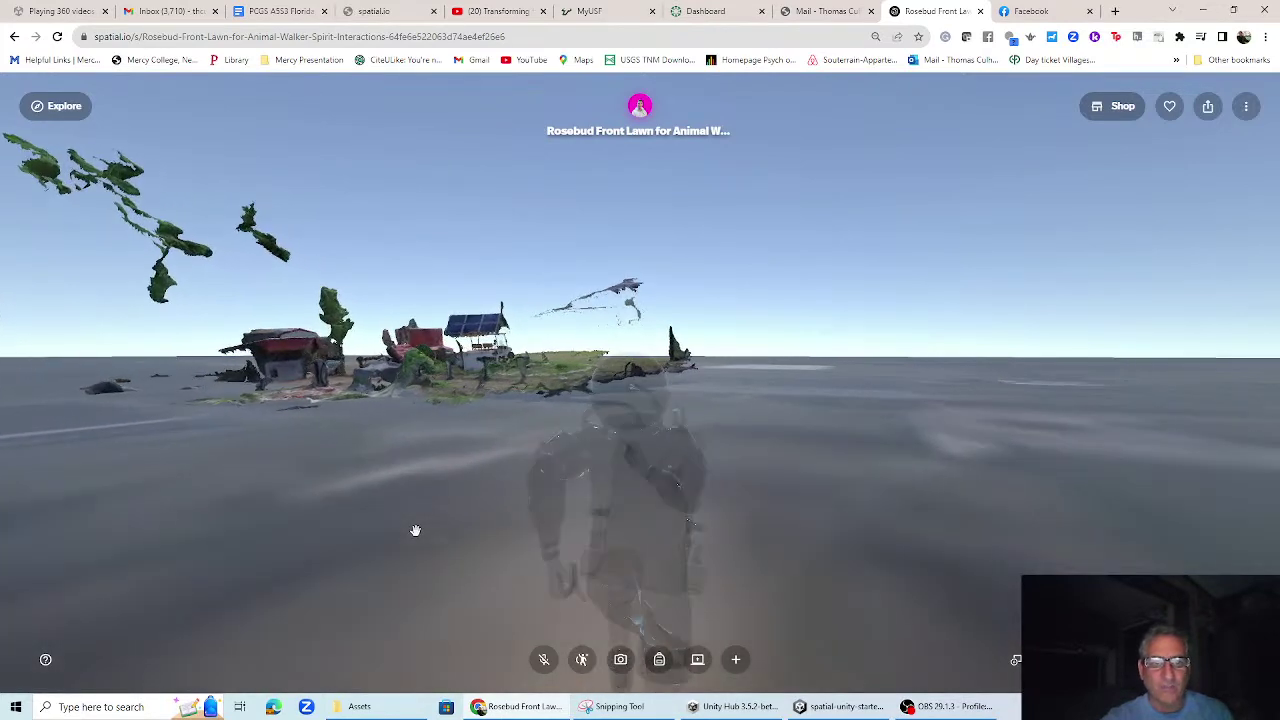
{"action": "key", "text": "w"}
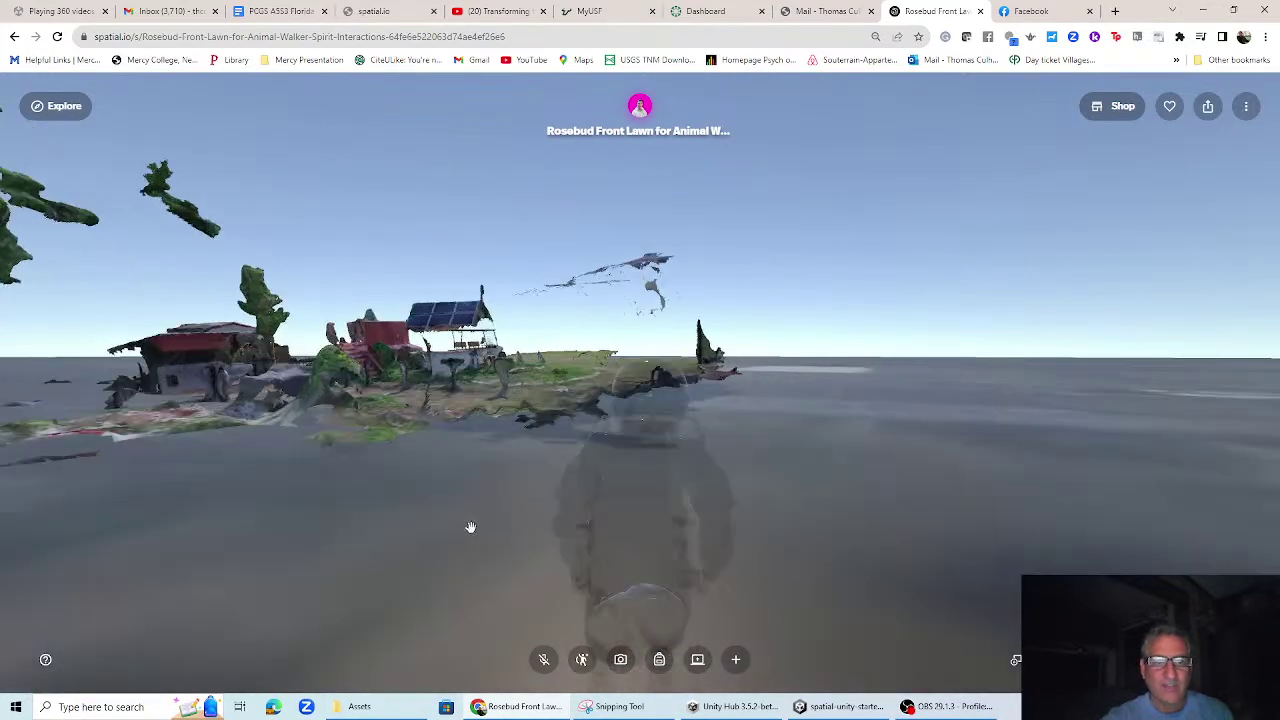
{"action": "left_click_drag", "start_coordinate": [569, 531], "coordinate": [443, 526]}
{"action": "key", "text": "w"}
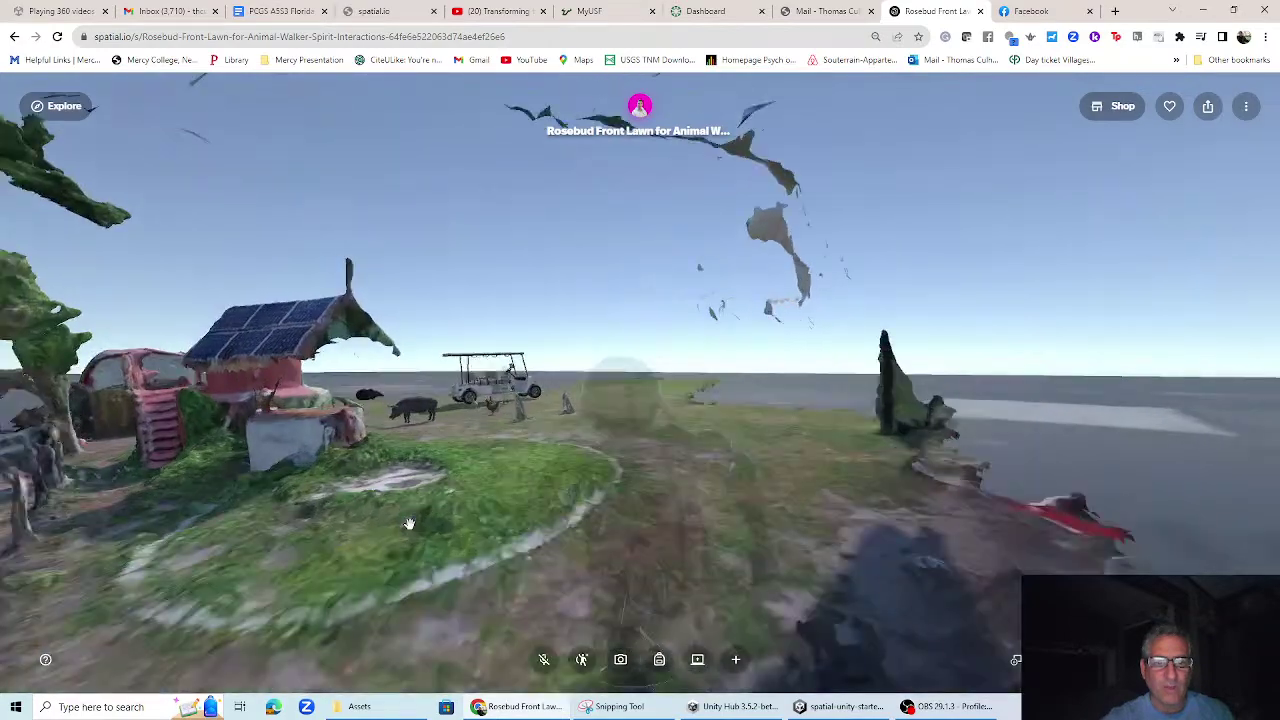
{"action": "key", "text": "w"}
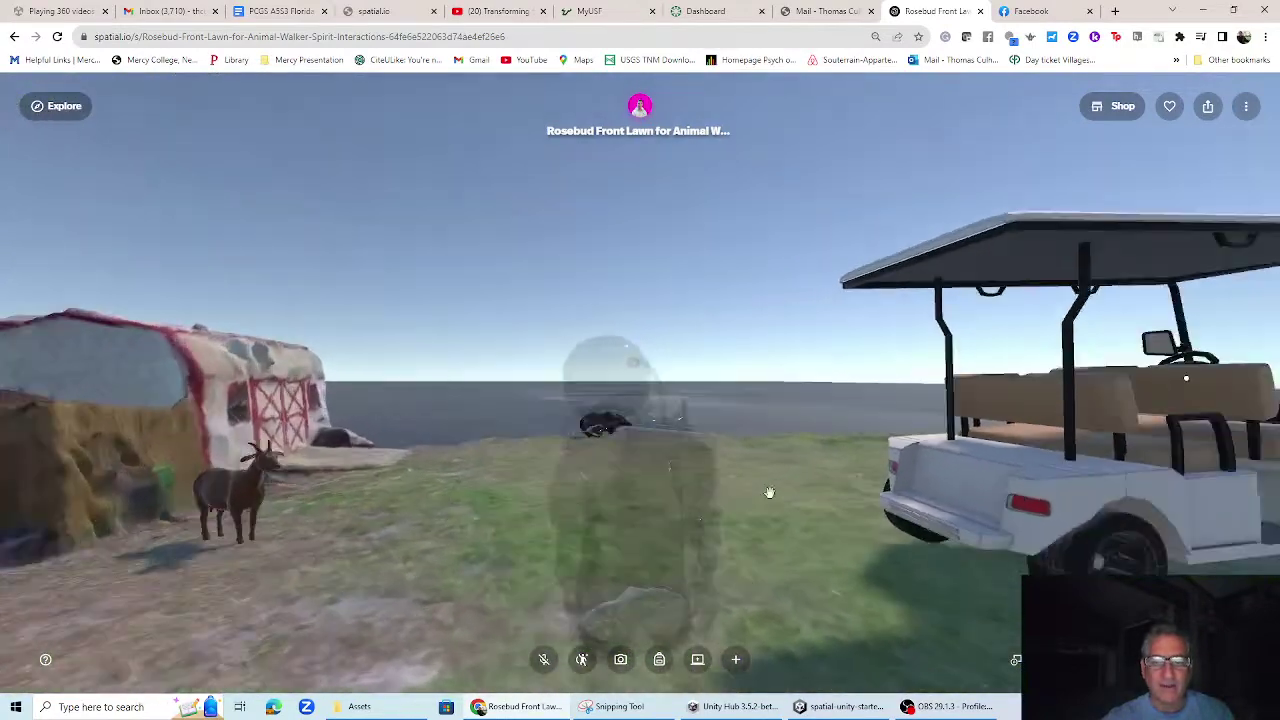
Approach the golf cart from behind, board it as driver, and drive it off the grass onto the dark ground
{"action": "left_click_drag", "start_coordinate": [769, 492], "coordinate": [987, 557]}
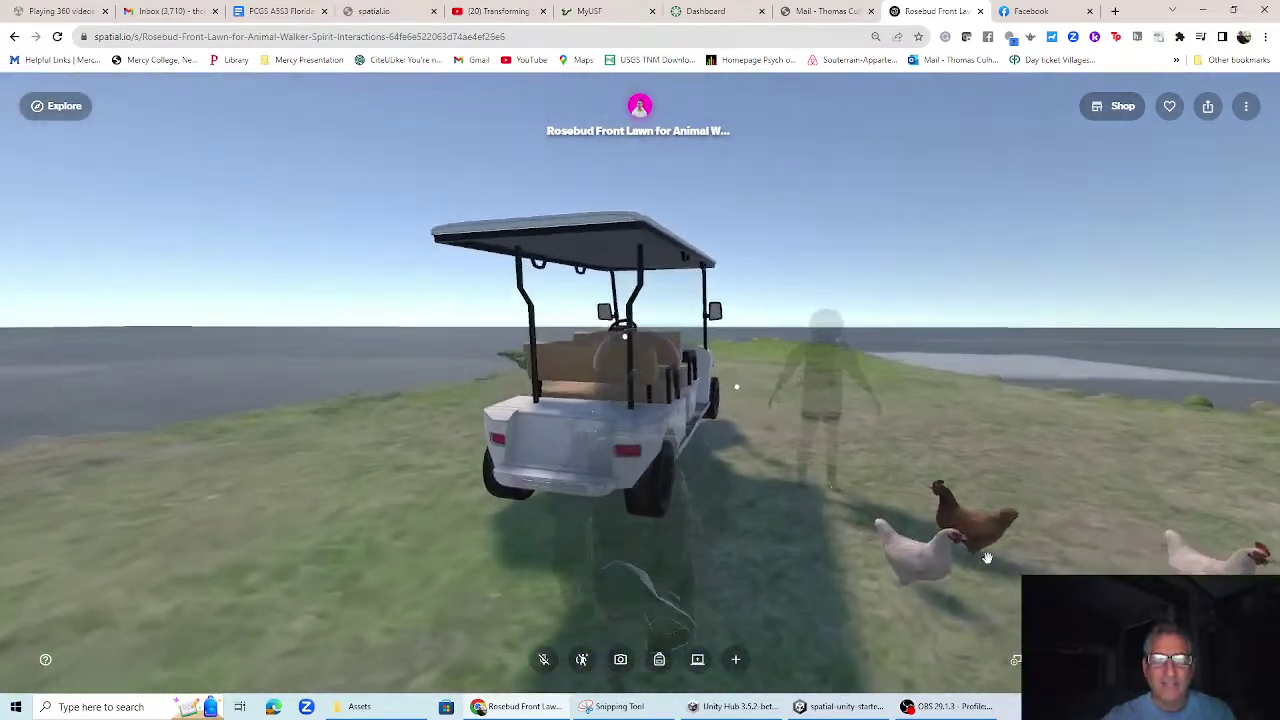
{"action": "key", "text": "w"}
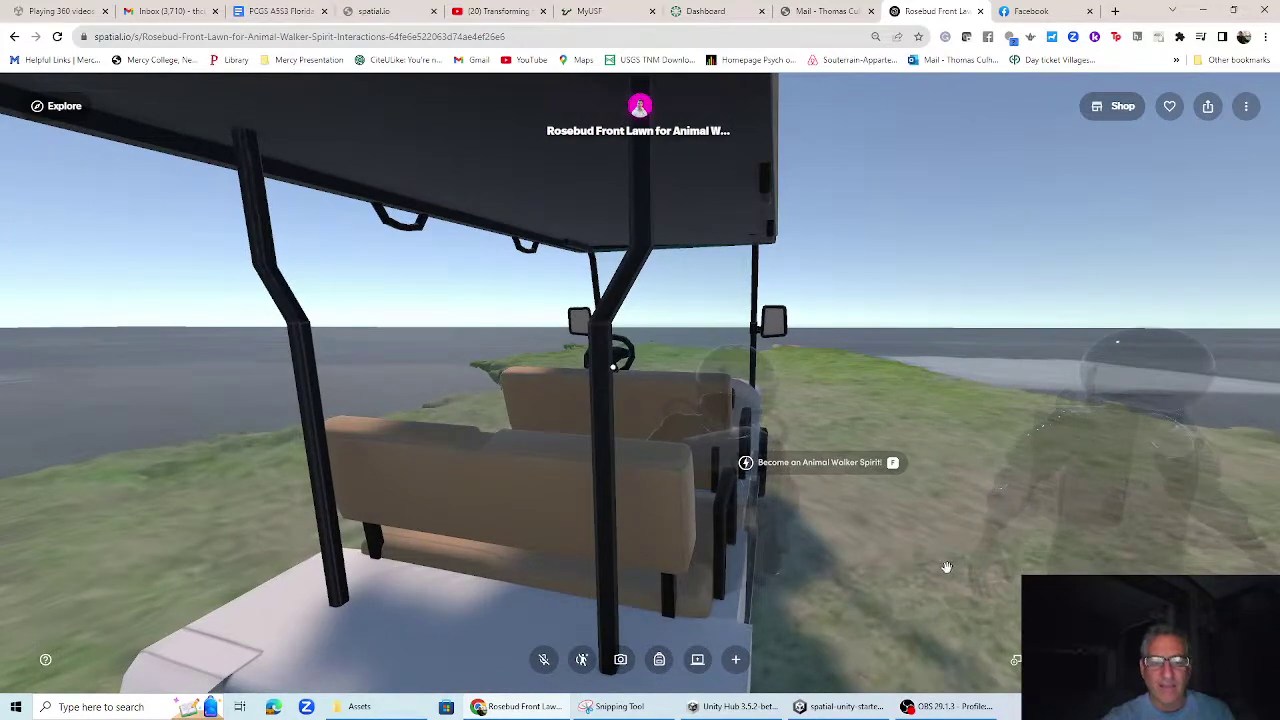
{"action": "key", "text": "f"}
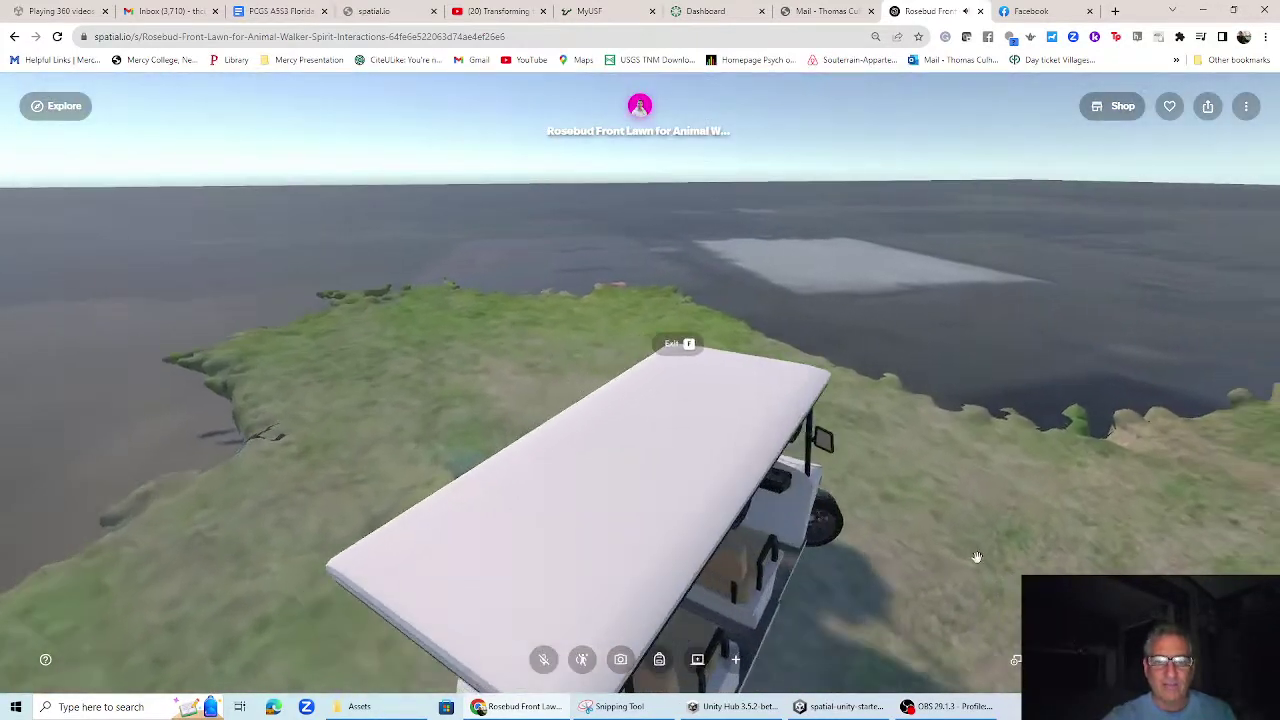
{"action": "key", "text": "w"}
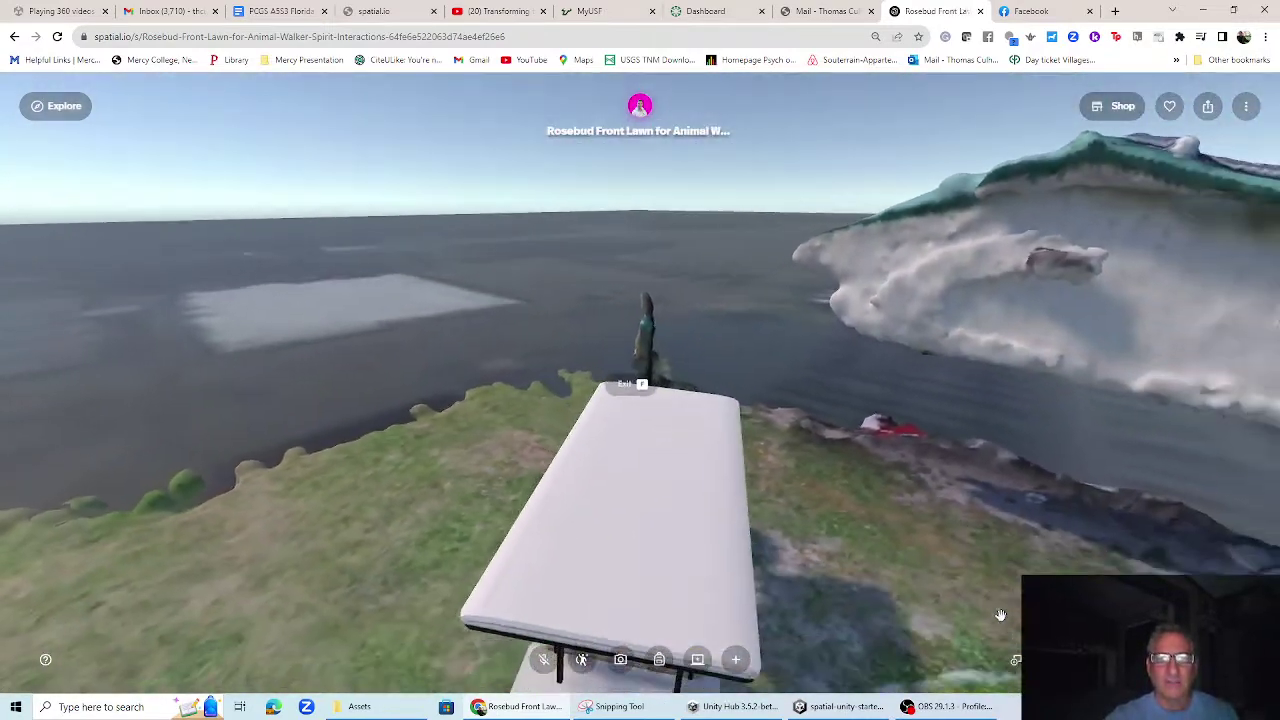
{"action": "key", "text": "w"}
{"action": "key", "text": "w"}
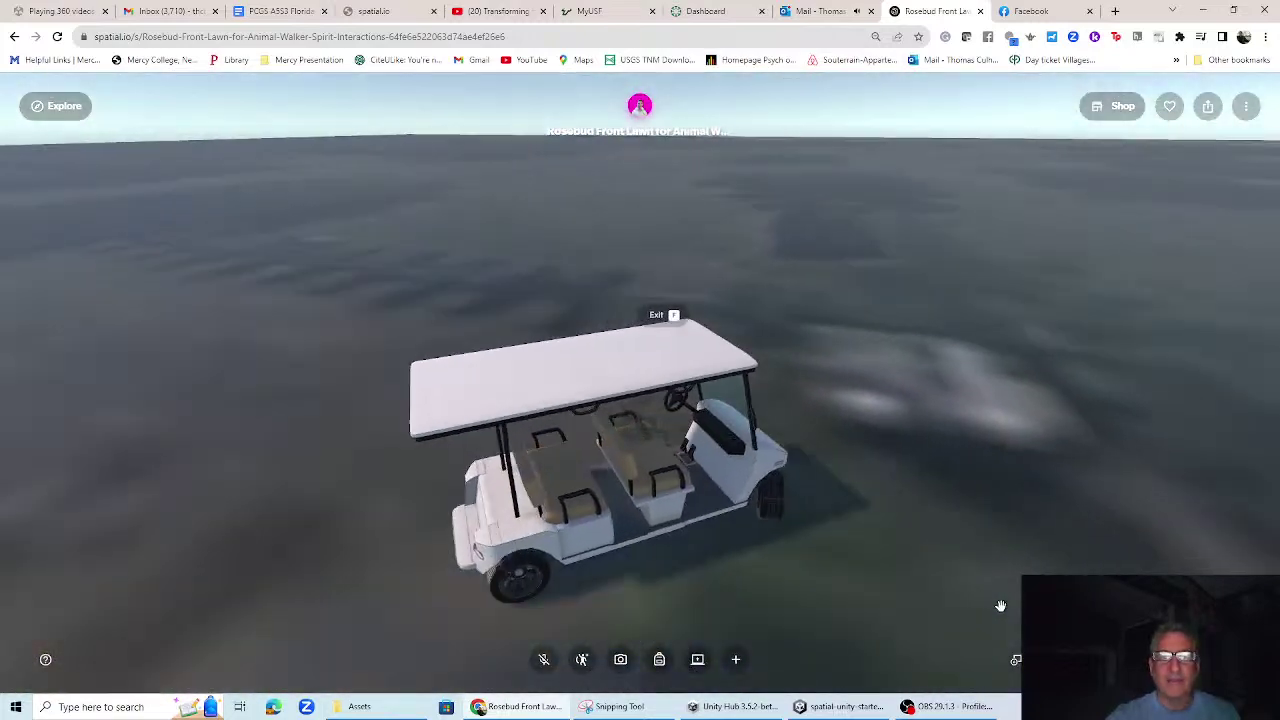
Steer the golf cart in turns across the open dark ground and drive it to the edge of the ground plane
{"action": "key", "text": "a"}
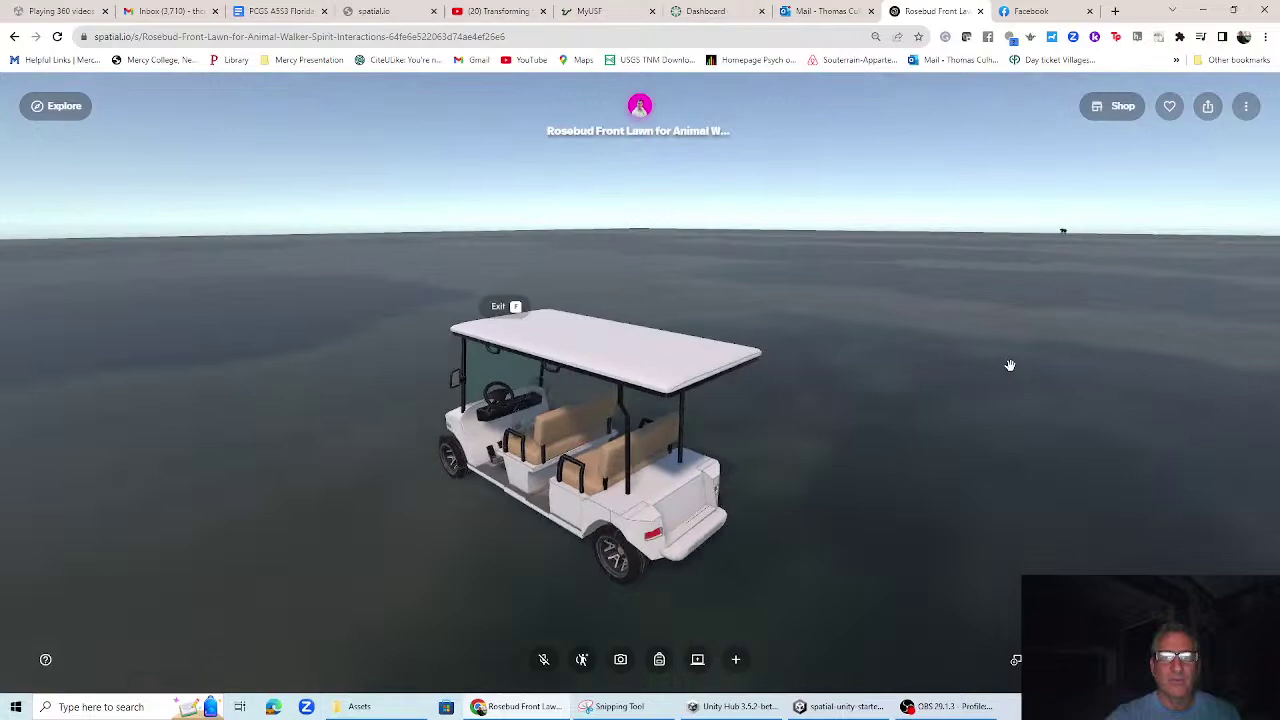
{"action": "left_click_drag", "start_coordinate": [1010, 365], "coordinate": [710, 445]}
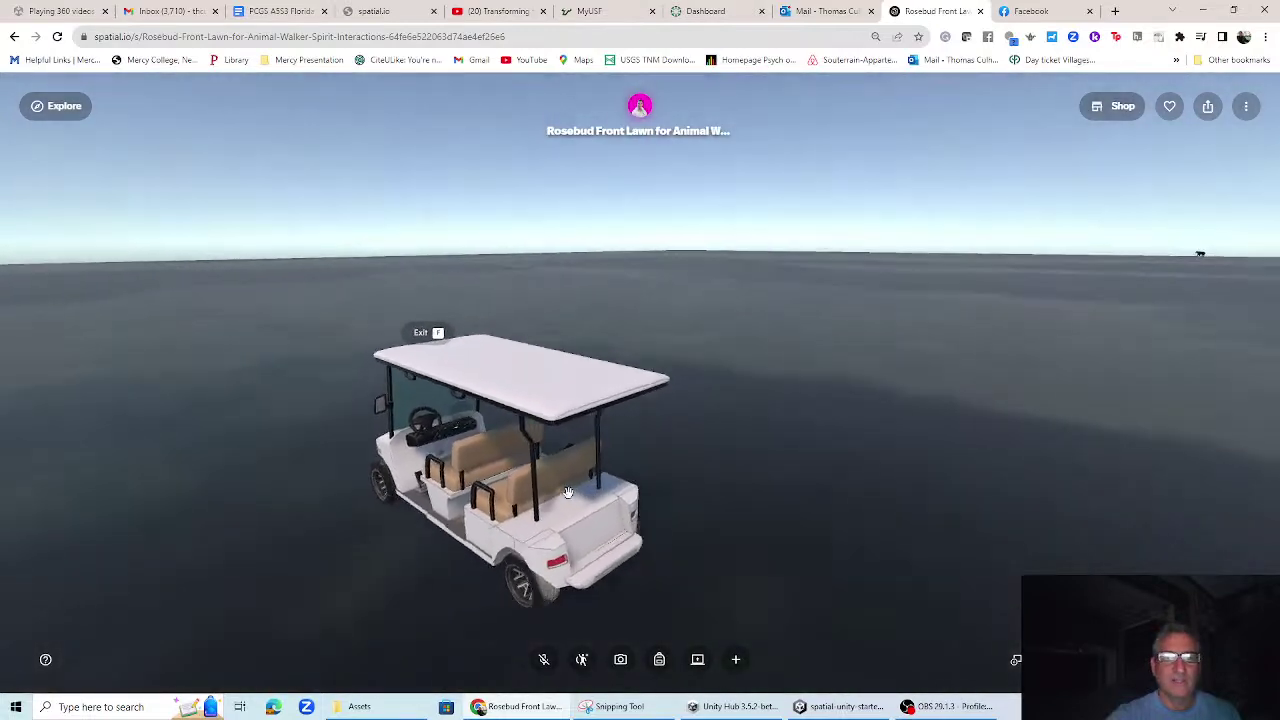
{"action": "key", "text": "w"}
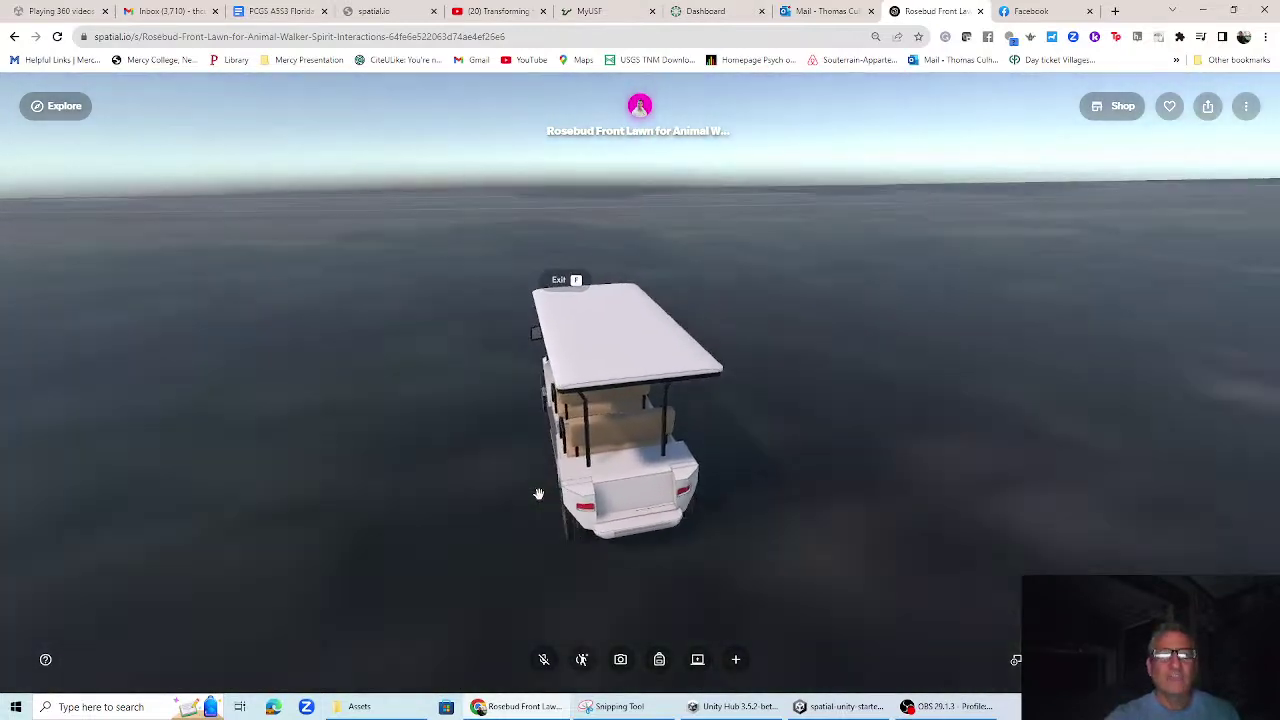
{"action": "key", "text": "a"}
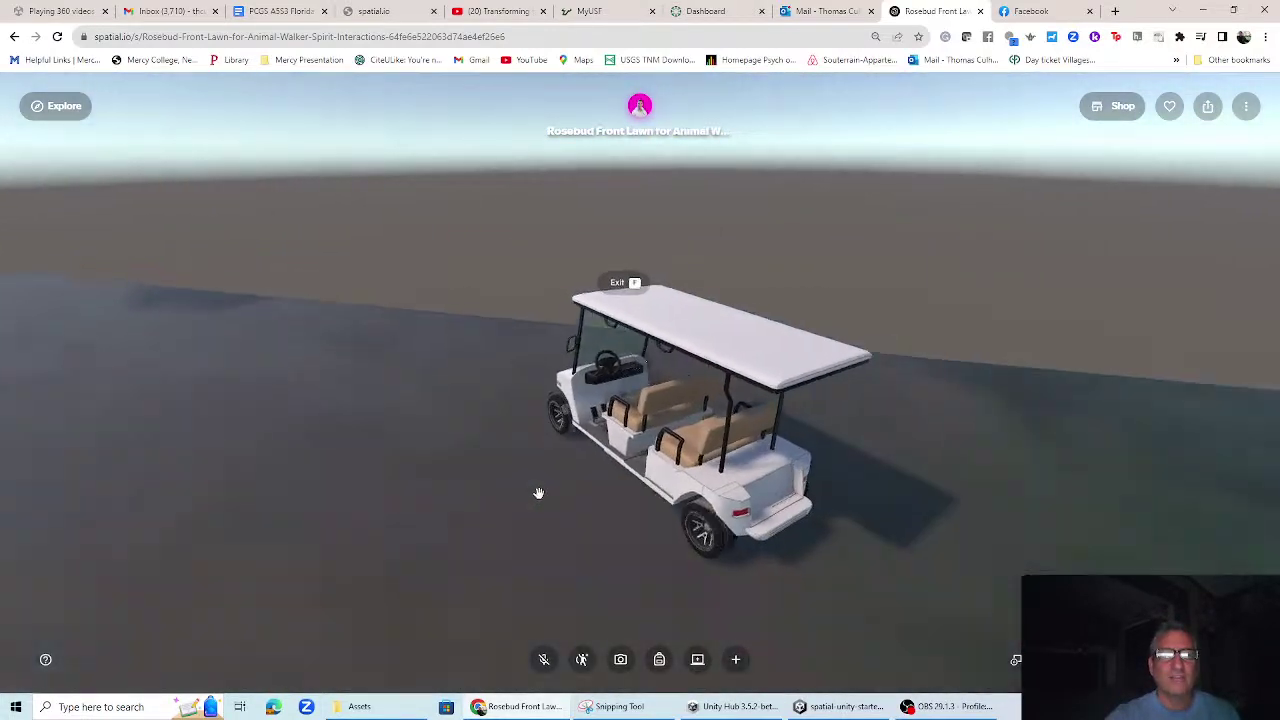
{"action": "key", "text": "a"}
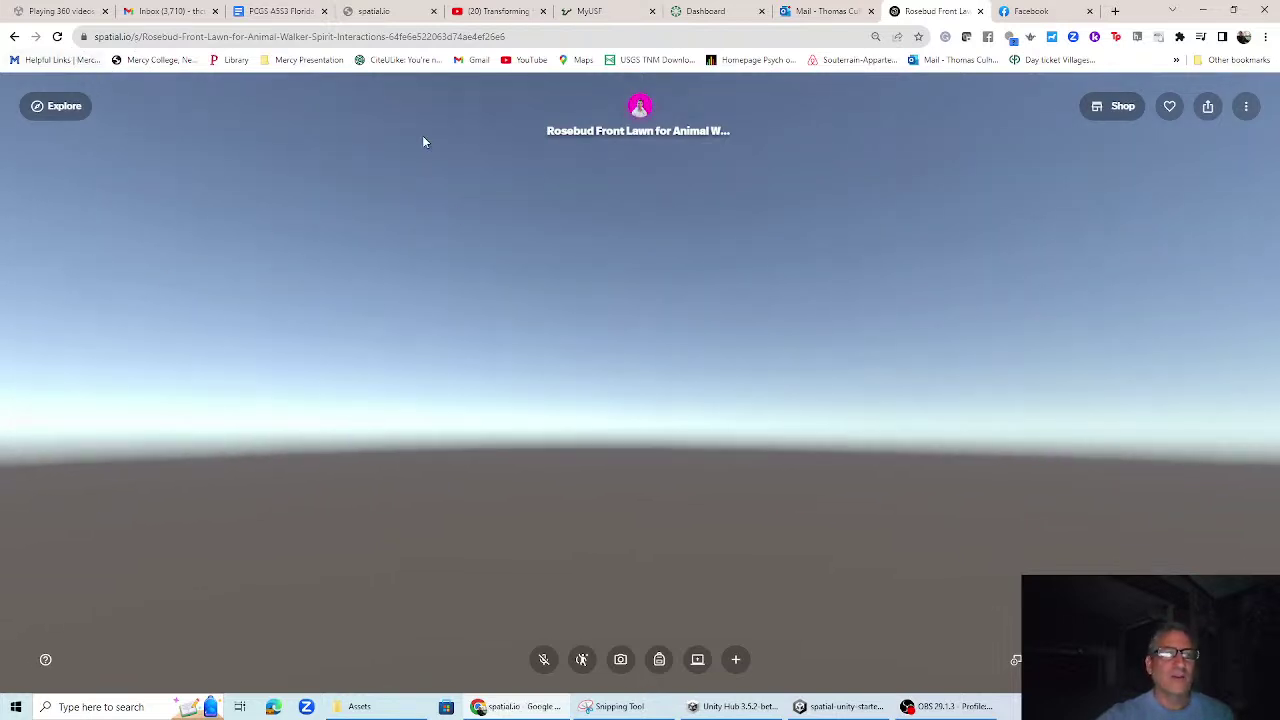
Arrange the spatial.io browser window and the Rosebud space window side by side, each filling half the screen
{"action": "left_click_drag", "start_coordinate": [262, 448], "coordinate": [0, 450]}
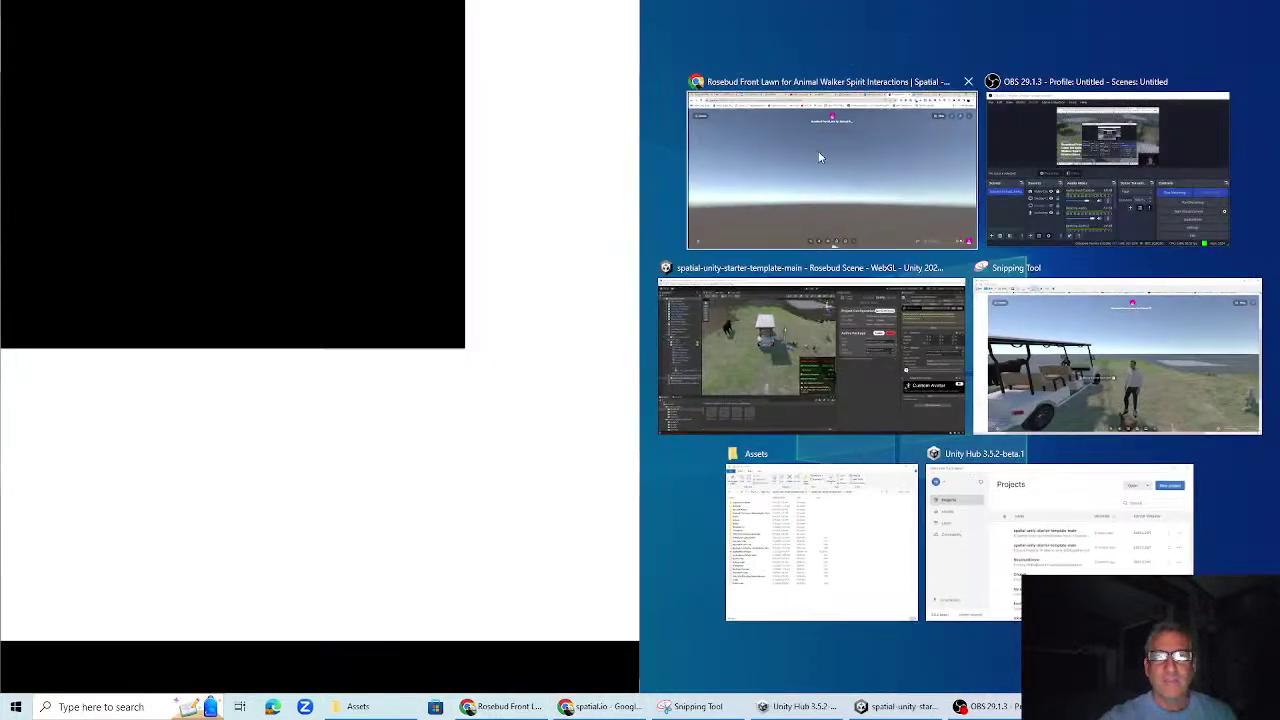
{"action": "left_click", "coordinate": [818, 156]}
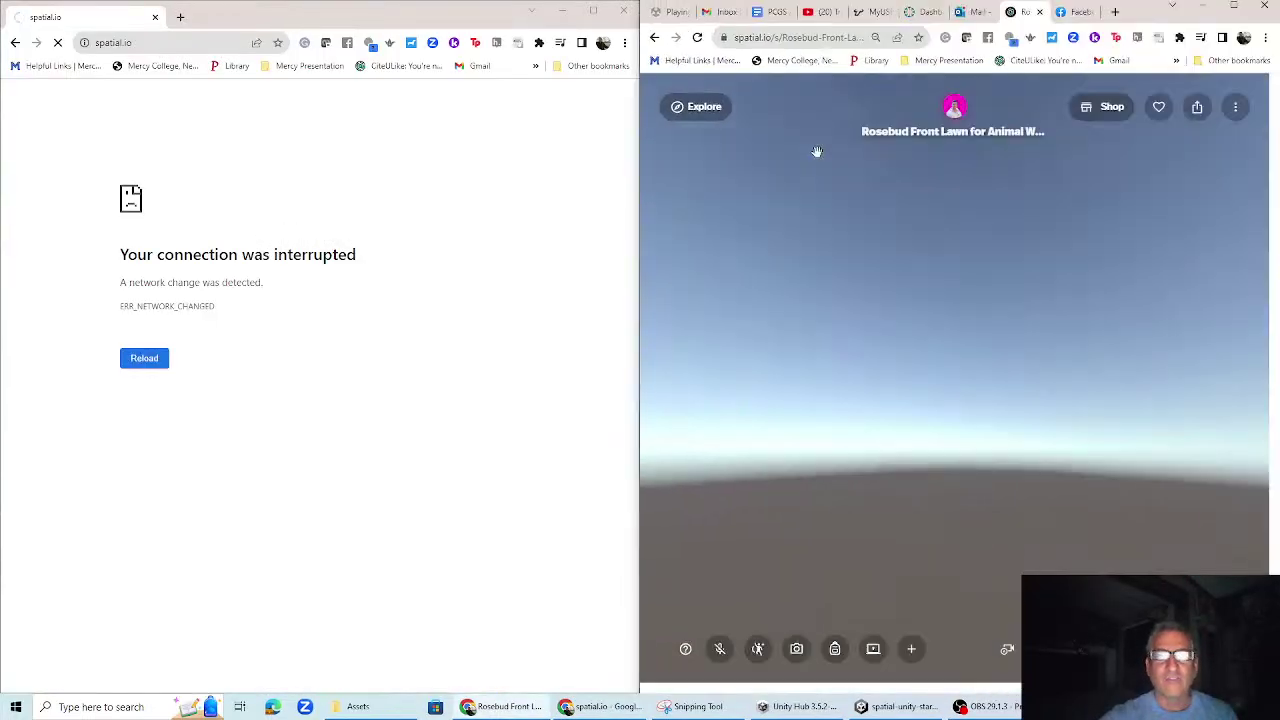